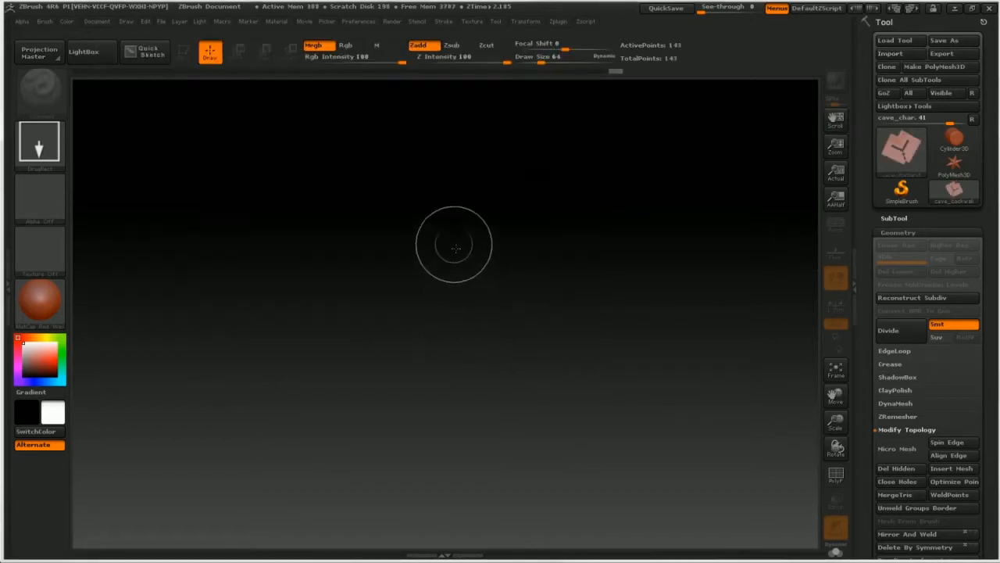
Step: Draw the cave_backwall mesh onto the canvas, enter Edit mode and frame the whole model in the view
{"action": "left_click_drag", "start_coordinate": [461, 243], "coordinate": [463, 239]}
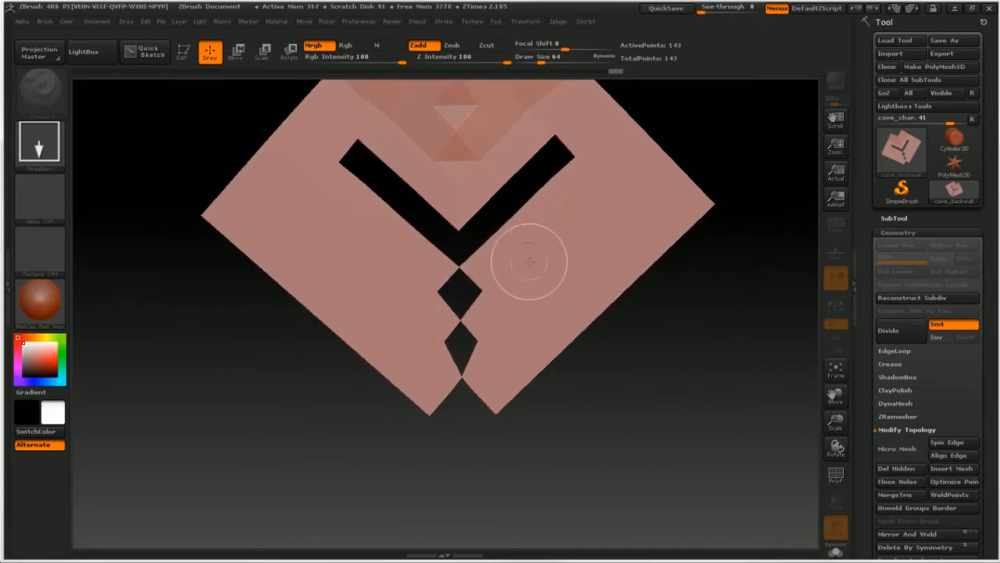
{"action": "key", "text": "t"}
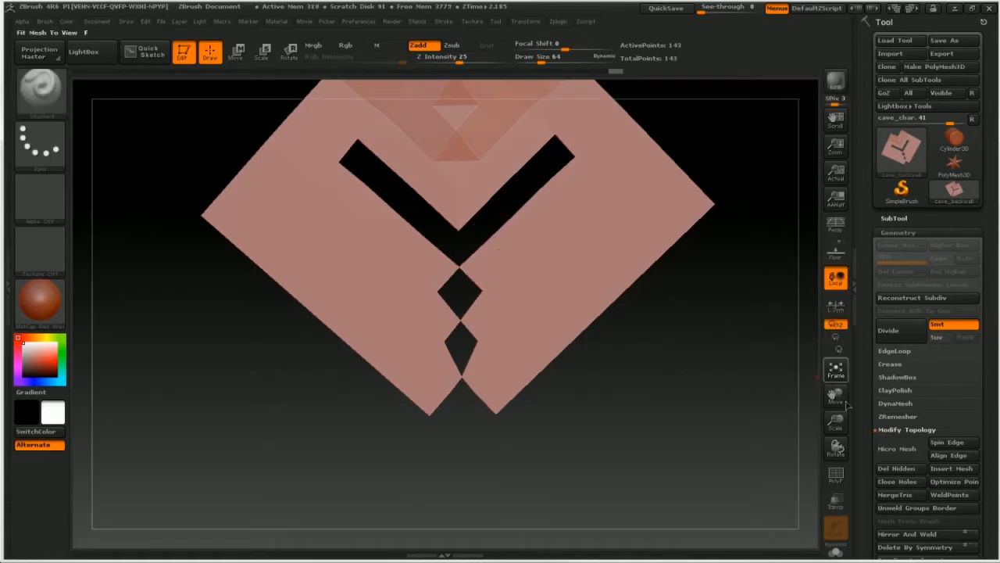
{"action": "left_click", "coordinate": [836, 373]}
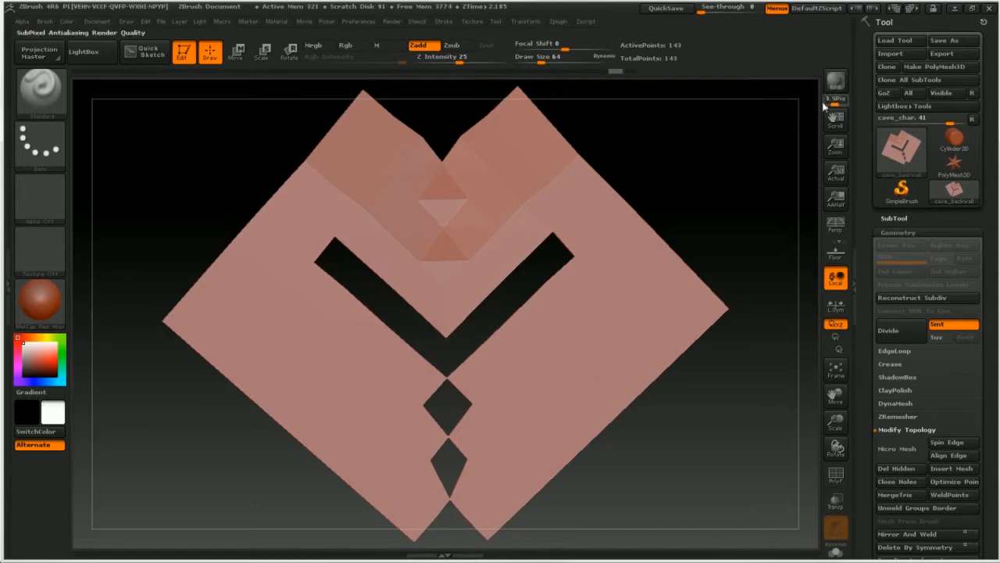
Step: Save the back wall tool as cave_backwall.ztl in the Zbrush folder of the cgcookie project
{"action": "left_click", "coordinate": [946, 41]}
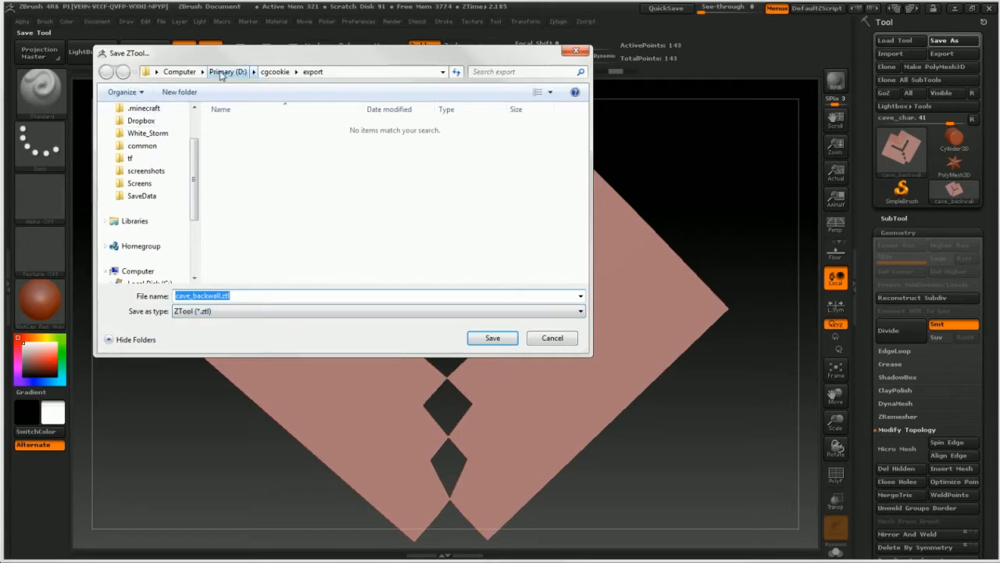
{"action": "left_click", "coordinate": [275, 72]}
{"action": "scroll", "coordinate": [556, 228], "scroll_direction": "down", "scroll_amount": 2}
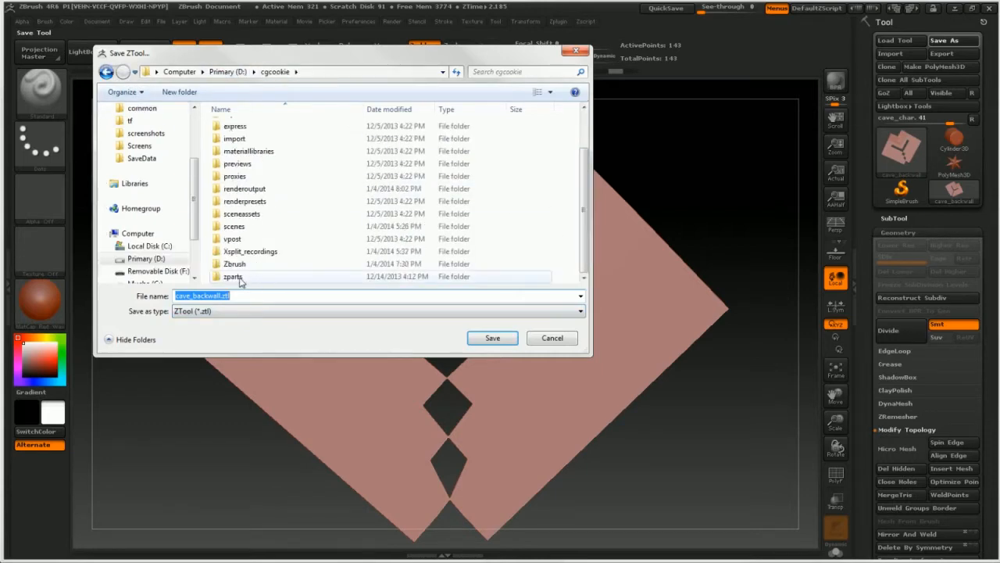
{"action": "double_click", "coordinate": [234, 267]}
{"action": "left_click", "coordinate": [494, 338]}
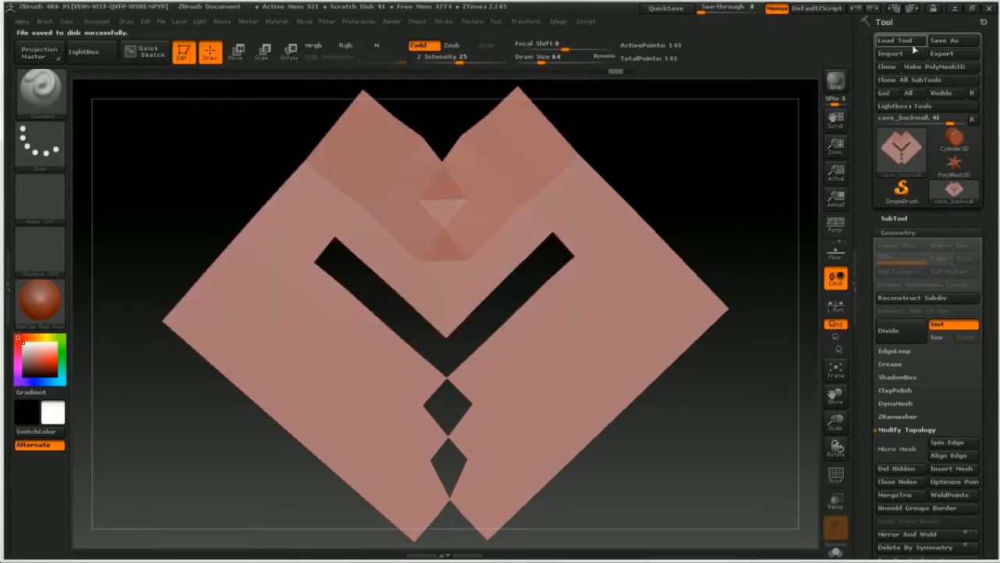
Step: Import the cave_char.obj mesh from the cgcookie export folder
{"action": "left_click", "coordinate": [891, 53]}
{"action": "left_click", "coordinate": [272, 72]}
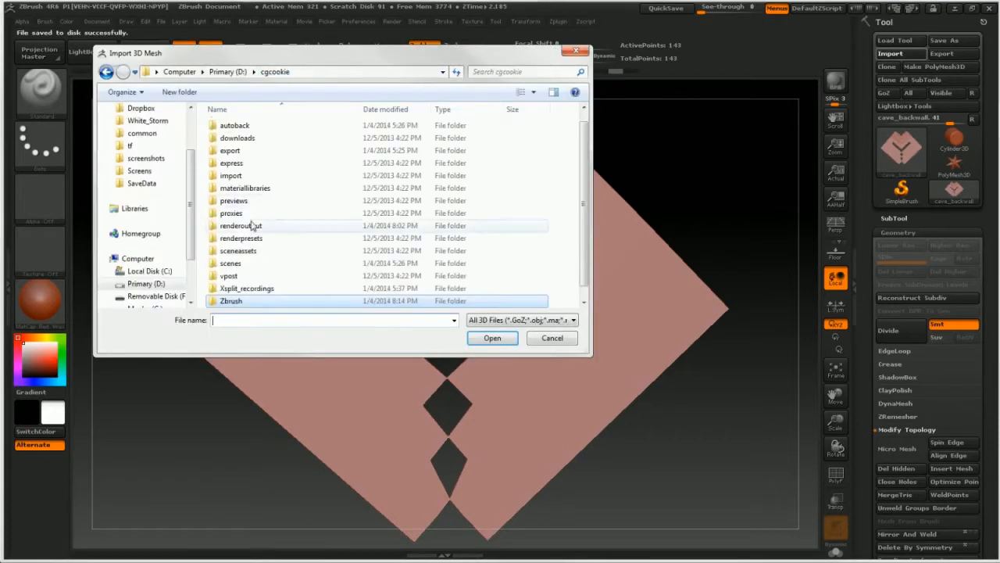
{"action": "left_click", "coordinate": [246, 227]}
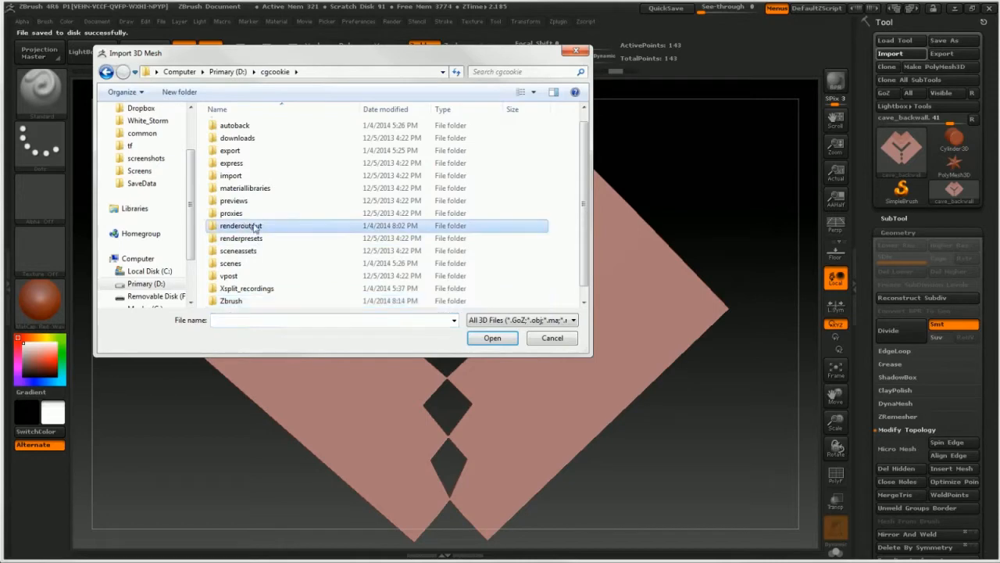
{"action": "double_click", "coordinate": [234, 163]}
{"action": "left_click", "coordinate": [275, 71]}
{"action": "double_click", "coordinate": [244, 163]}
{"action": "left_click", "coordinate": [250, 139]}
{"action": "left_click", "coordinate": [492, 337]}
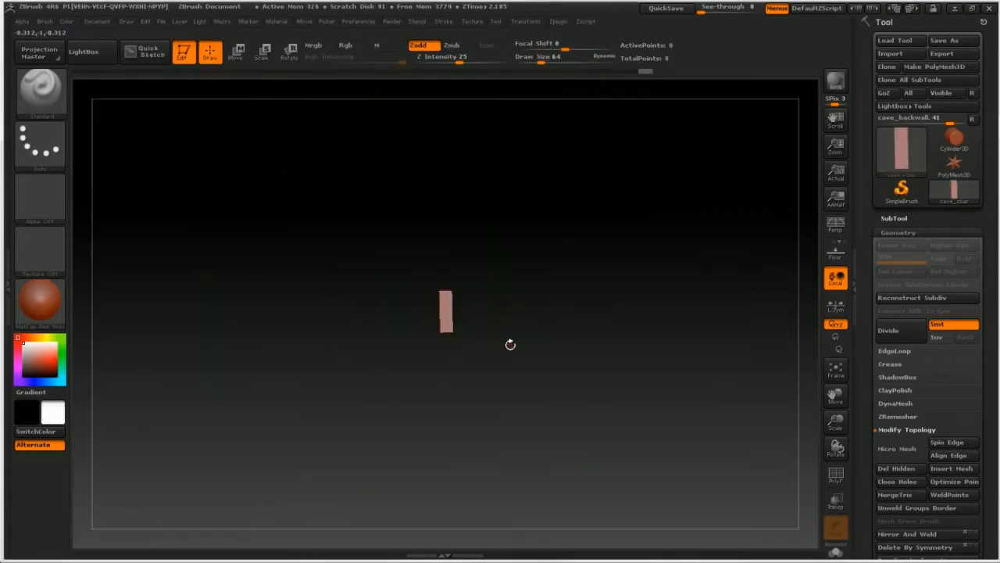
Step: Leave Edit mode and start a new document without saving the current one to clear the canvas
{"action": "key", "text": "t"}
{"action": "left_click_drag", "start_coordinate": [477, 334], "coordinate": [529, 305]}
{"action": "key", "text": "ctrl+z"}
{"action": "left_click", "coordinate": [97, 21]}
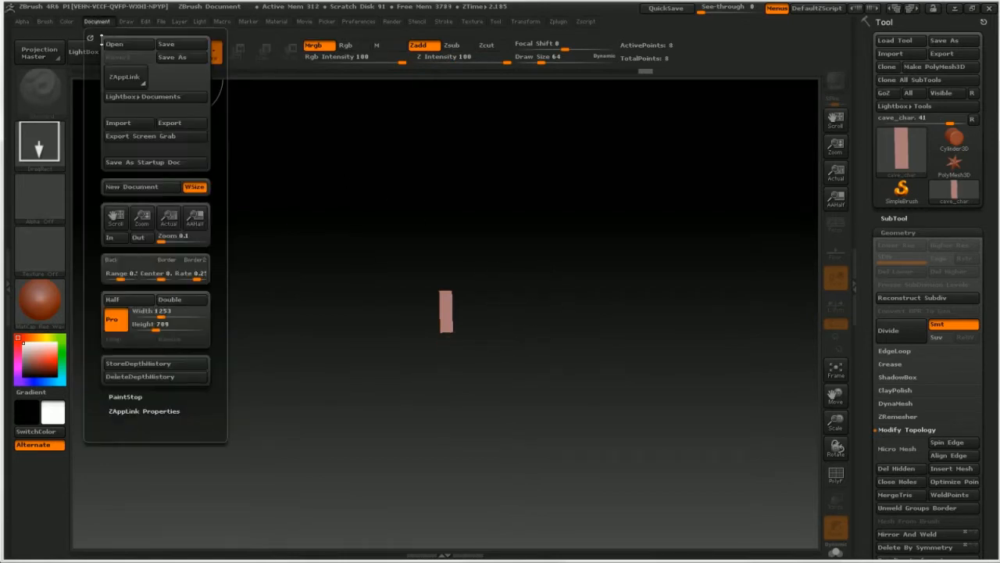
{"action": "left_click", "coordinate": [130, 187]}
{"action": "left_click", "coordinate": [524, 307]}
Step: Draw the cave_char mesh onto the empty canvas, enter Edit mode and rotate it to a three-quarter view
{"action": "left_click_drag", "start_coordinate": [451, 277], "coordinate": [452, 375]}
{"action": "key", "text": "t"}
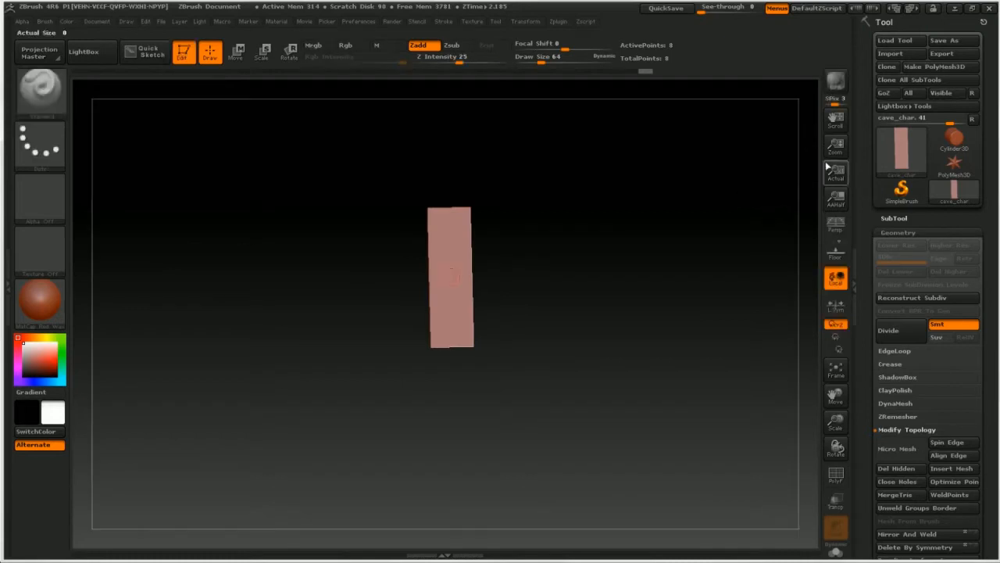
{"action": "mouse_move", "coordinate": [695, 201]}
{"action": "left_mouse_down"}
{"action": "mouse_move", "coordinate": [710, 217]}
{"action": "mouse_move", "coordinate": [715, 187]}
{"action": "left_mouse_up"}
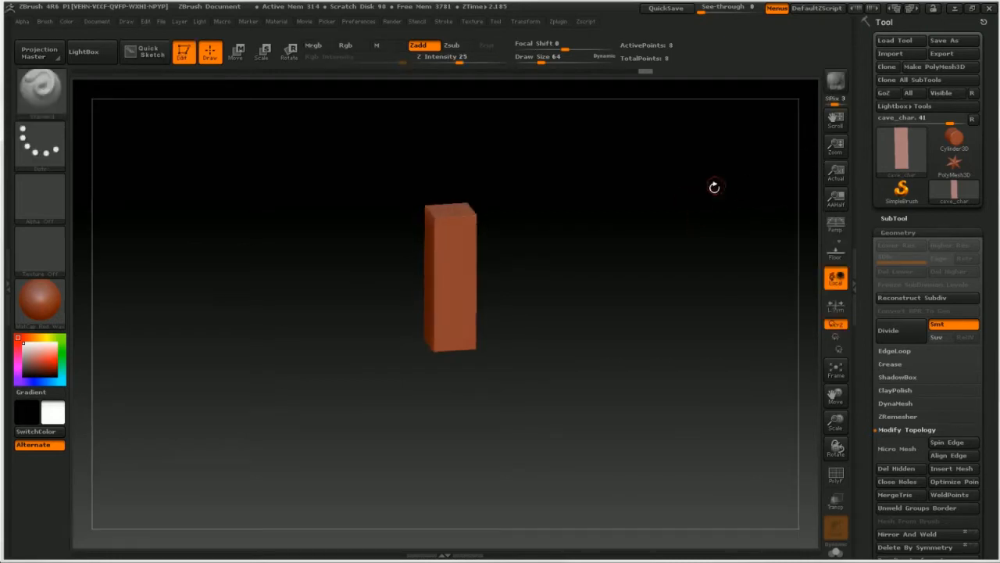
Step: Save the character block tool as cave_char.ztl in the cgcookie Zbrush folder
{"action": "left_click", "coordinate": [937, 40]}
{"action": "left_click", "coordinate": [274, 72]}
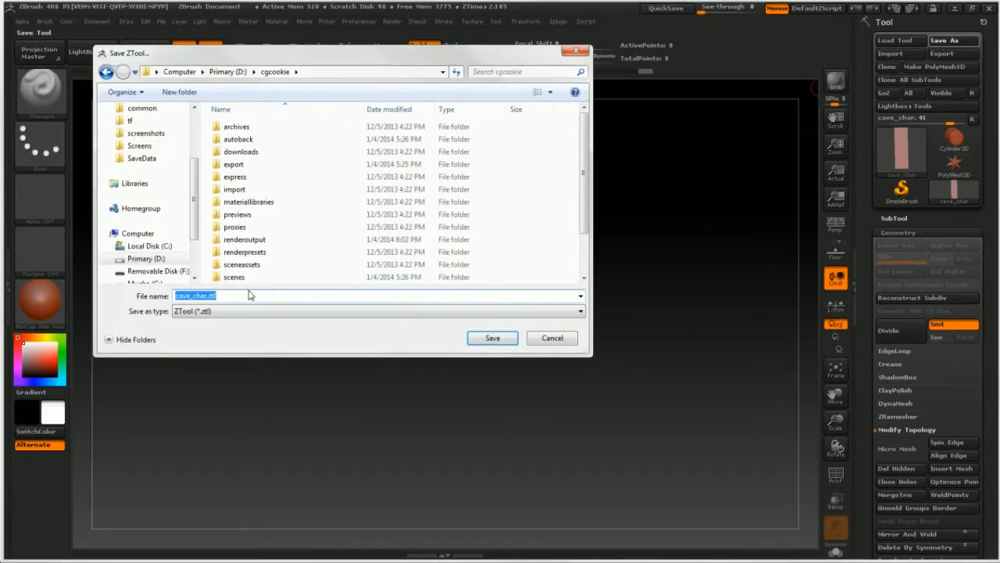
{"action": "scroll", "coordinate": [369, 279], "scroll_direction": "down", "scroll_amount": 2}
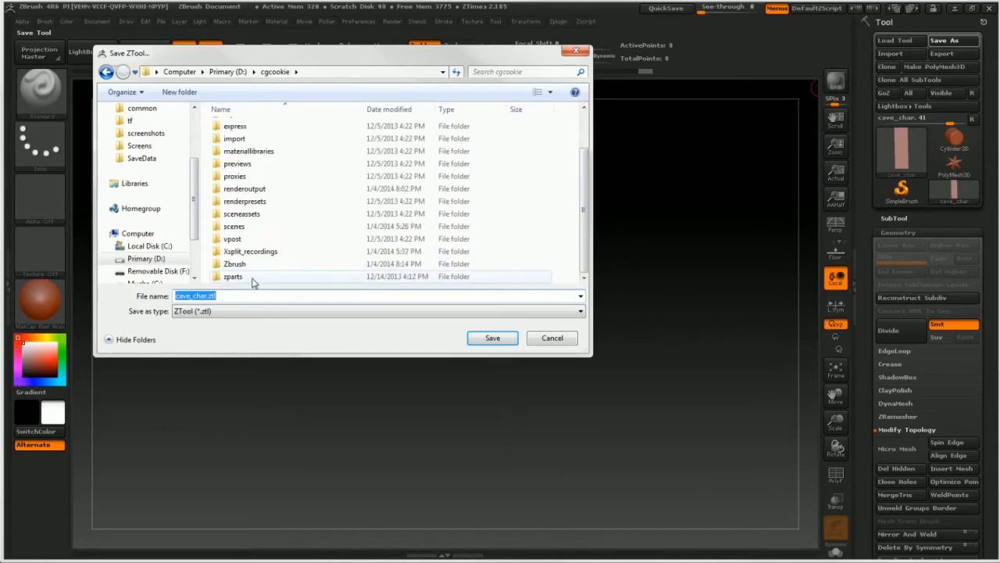
{"action": "double_click", "coordinate": [239, 267]}
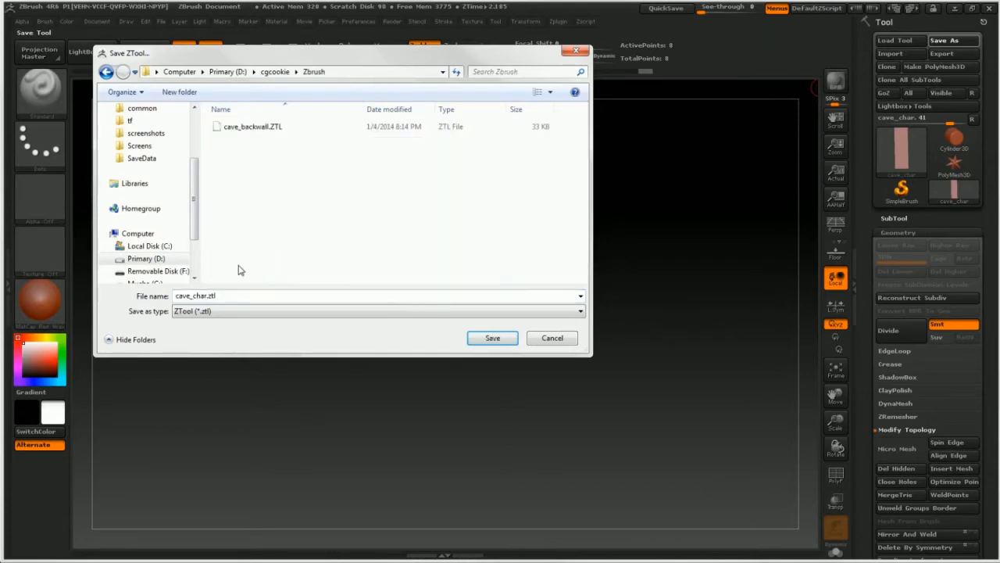
{"action": "left_click", "coordinate": [480, 336]}
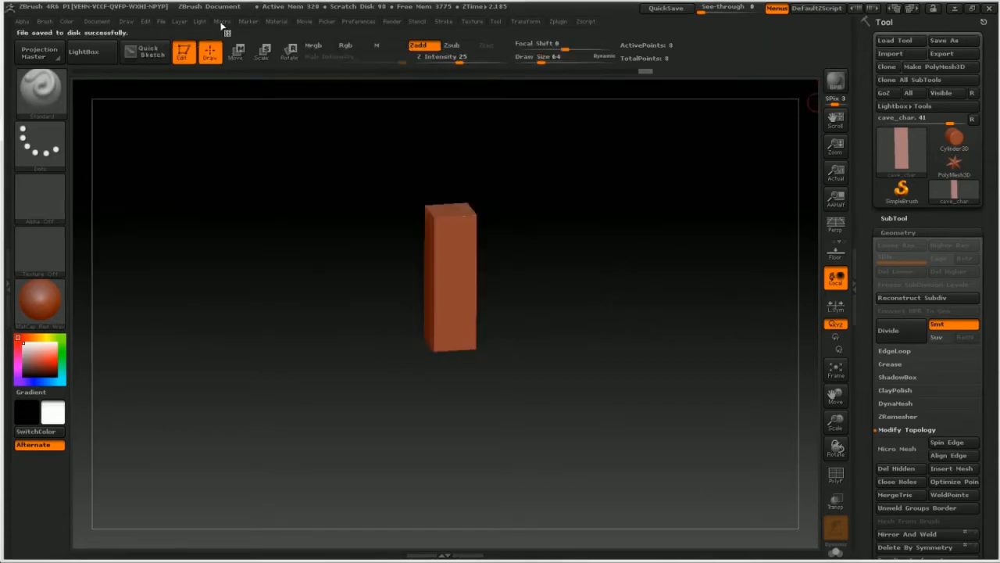
Step: Replace the document holding the character block with a new one, discarding its changes
{"action": "left_click", "coordinate": [104, 22]}
{"action": "left_click", "coordinate": [140, 187]}
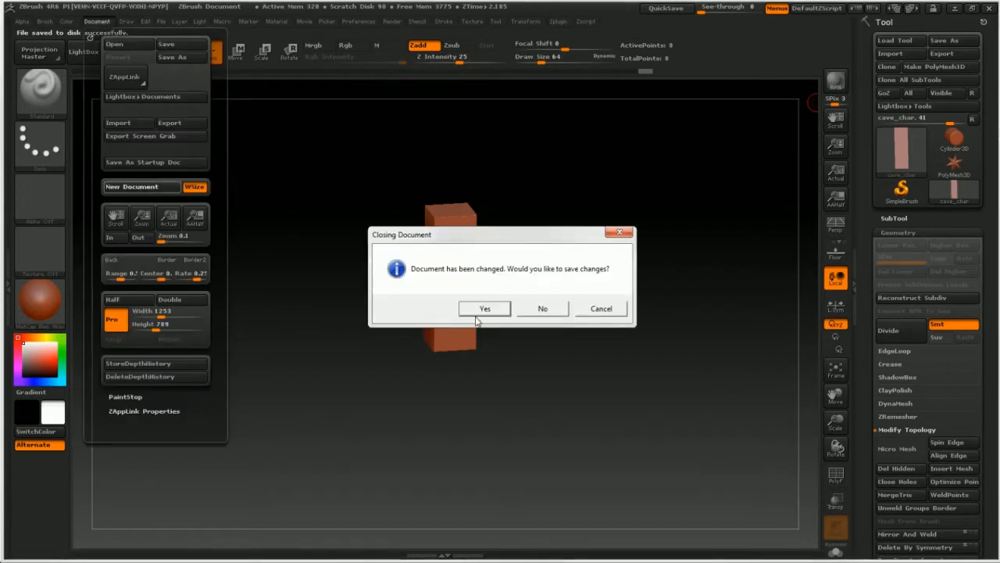
{"action": "left_click", "coordinate": [542, 307]}
Step: Import the cave_ground.obj mesh from the cgcookie export folder
{"action": "left_click", "coordinate": [895, 40]}
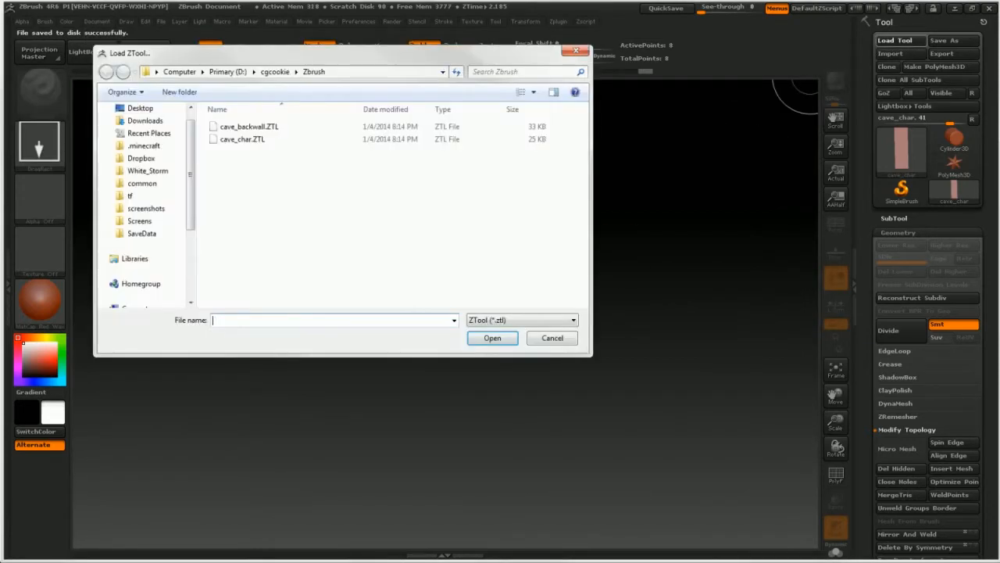
{"action": "left_click", "coordinate": [575, 343]}
{"action": "left_click", "coordinate": [890, 54]}
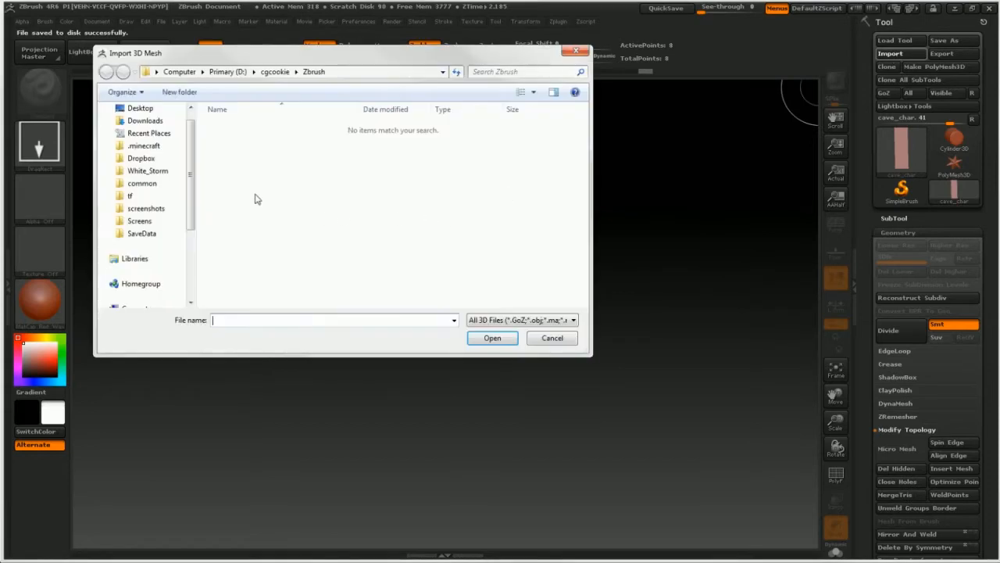
{"action": "left_click", "coordinate": [266, 72]}
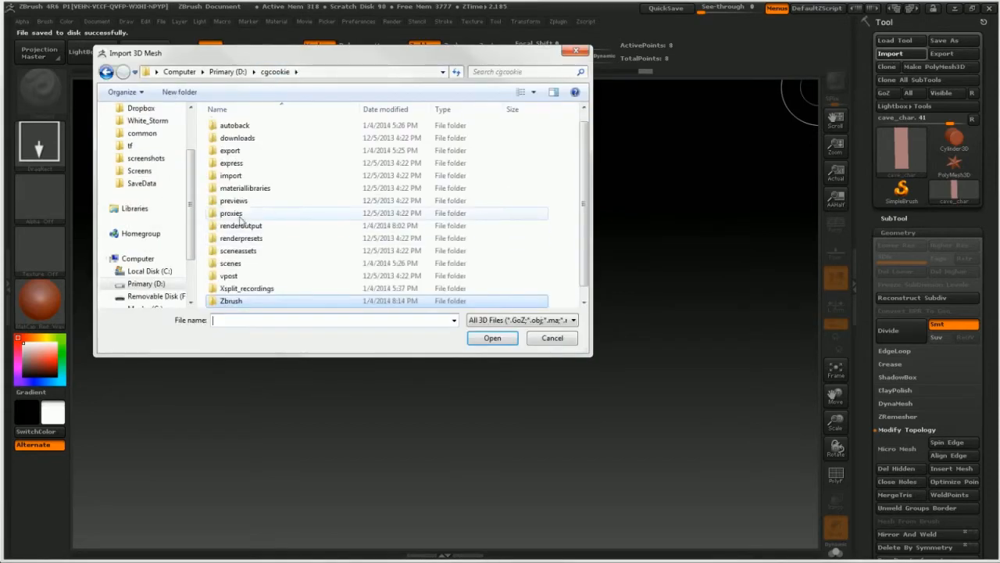
{"action": "double_click", "coordinate": [235, 152]}
{"action": "left_click", "coordinate": [246, 152]}
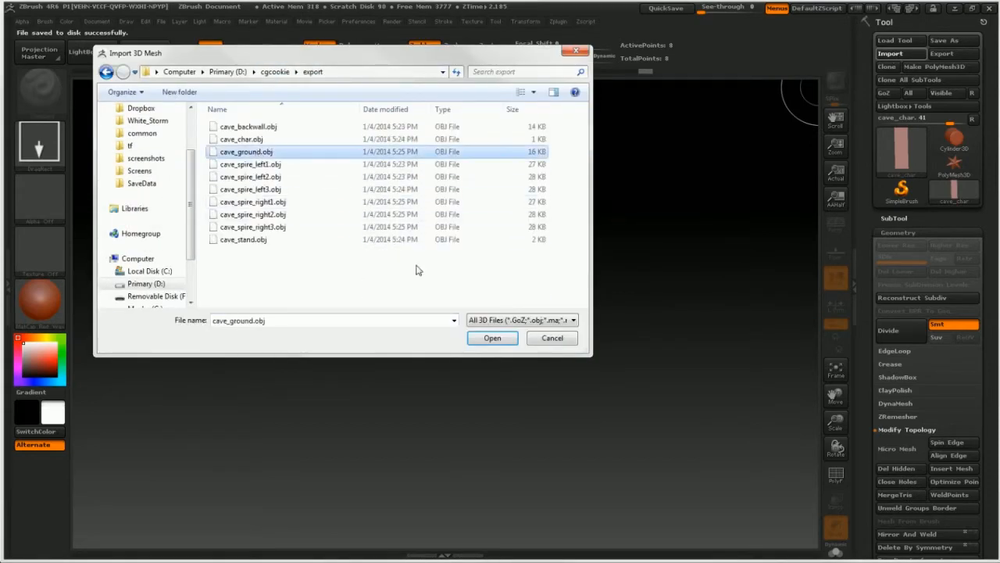
{"action": "left_click", "coordinate": [493, 337]}
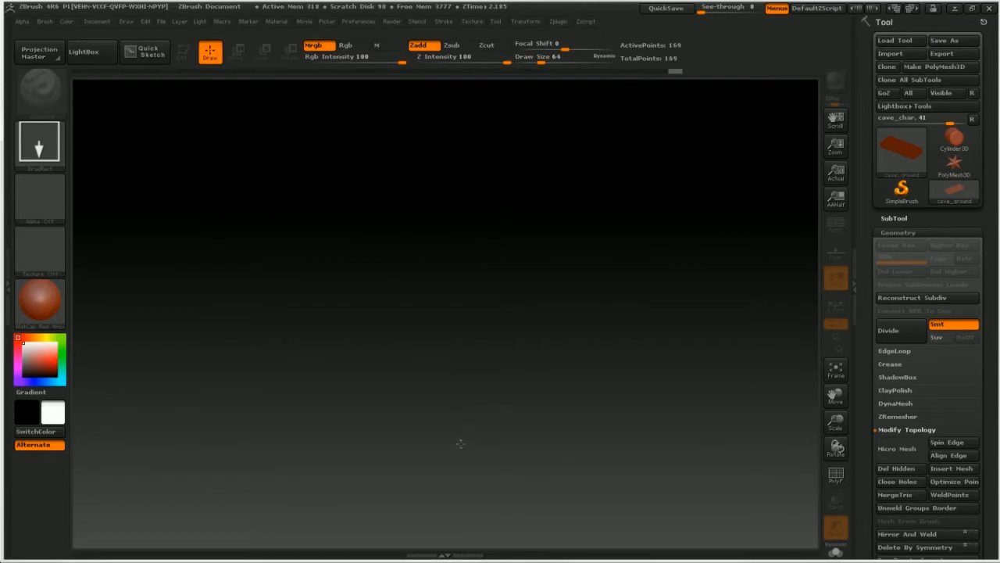
Step: Draw the cave_ground mesh onto the canvas, enter Edit mode and tilt it so its flat surface faces the view
{"action": "key", "text": "t"}
{"action": "left_click_drag", "start_coordinate": [460, 444], "coordinate": [486, 414]}
{"action": "left_click_drag", "start_coordinate": [838, 422], "coordinate": [742, 419]}
{"action": "left_click_drag", "start_coordinate": [408, 397], "coordinate": [419, 464]}
{"action": "left_click_drag", "start_coordinate": [450, 283], "coordinate": [469, 262]}
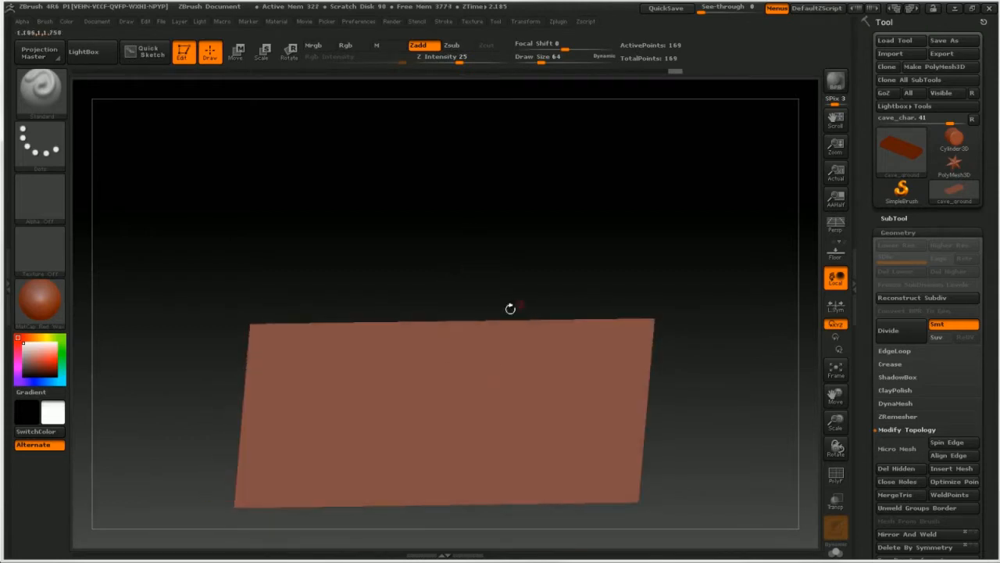
Step: Save the ground tool as cave_ground.ztl in the cgcookie Zbrush folder
{"action": "left_click", "coordinate": [944, 40]}
{"action": "left_click", "coordinate": [276, 72]}
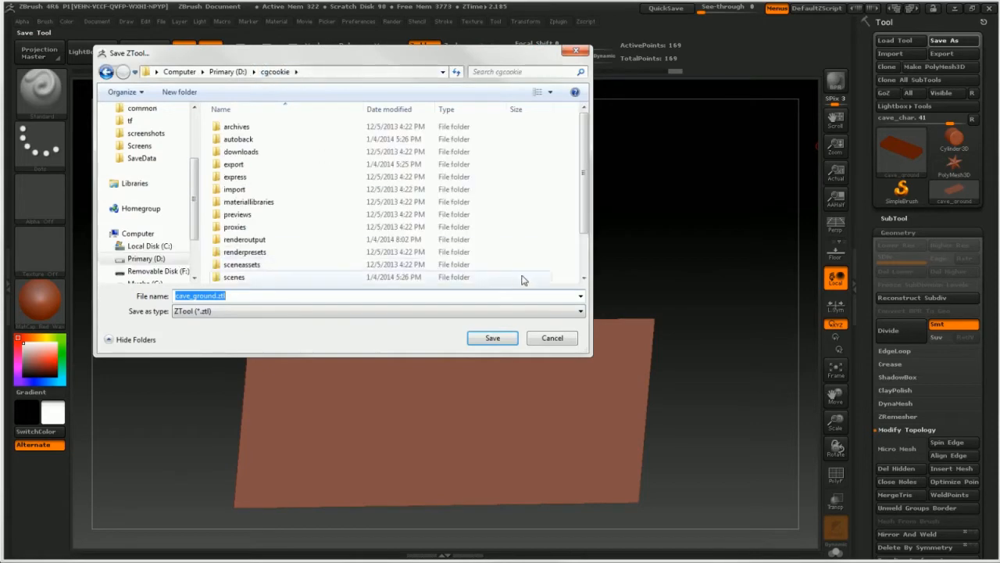
{"action": "scroll", "coordinate": [582, 266], "scroll_direction": "down", "scroll_amount": 3}
{"action": "double_click", "coordinate": [273, 270]}
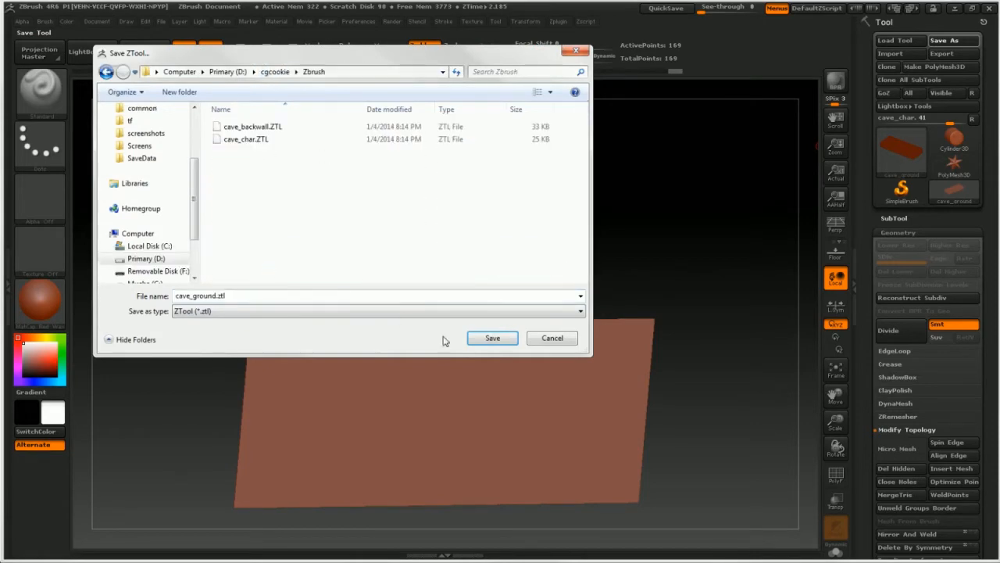
{"action": "left_click", "coordinate": [483, 338]}
Step: Start a new document in place of the one showing the ground, without saving changes
{"action": "left_click", "coordinate": [97, 21]}
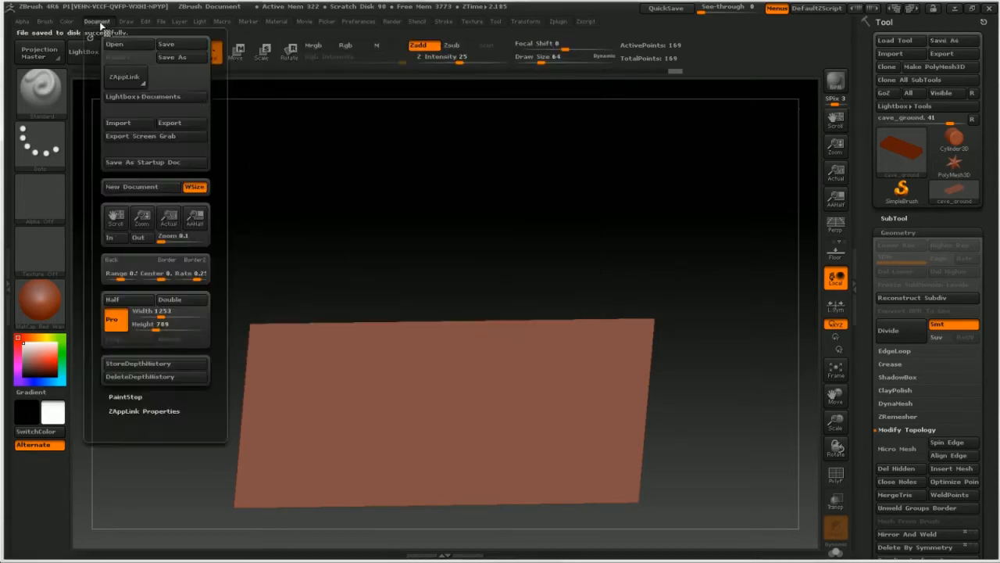
{"action": "left_click", "coordinate": [150, 188]}
{"action": "left_click", "coordinate": [543, 308]}
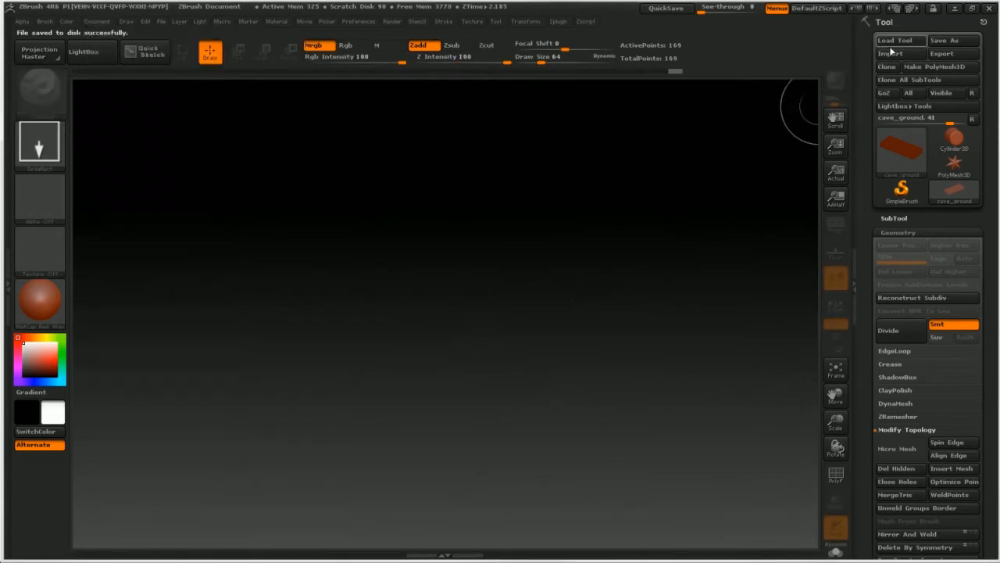
Step: Import cave_spire_left1.obj from the cgcookie export folder, draw it onto the canvas and enter Edit mode
{"action": "left_click", "coordinate": [891, 53]}
{"action": "left_click", "coordinate": [275, 72]}
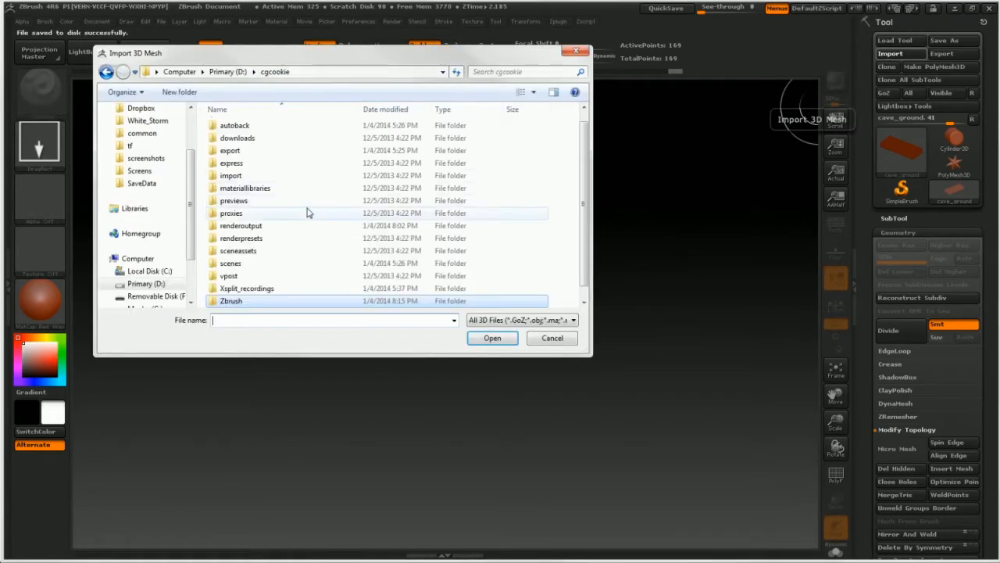
{"action": "left_click", "coordinate": [269, 141]}
{"action": "scroll", "coordinate": [278, 156], "scroll_direction": "up", "scroll_amount": 1}
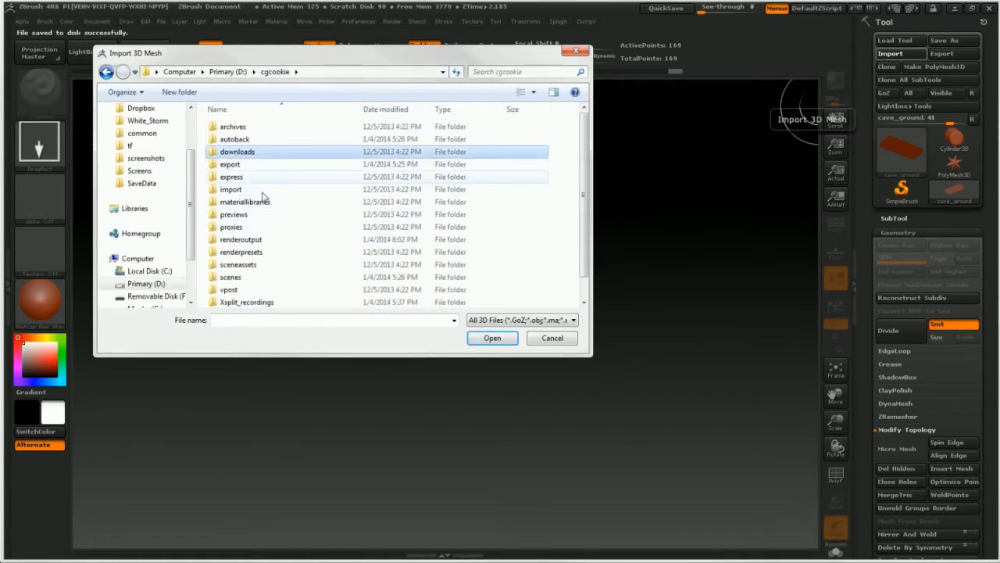
{"action": "double_click", "coordinate": [260, 165]}
{"action": "left_click", "coordinate": [258, 164]}
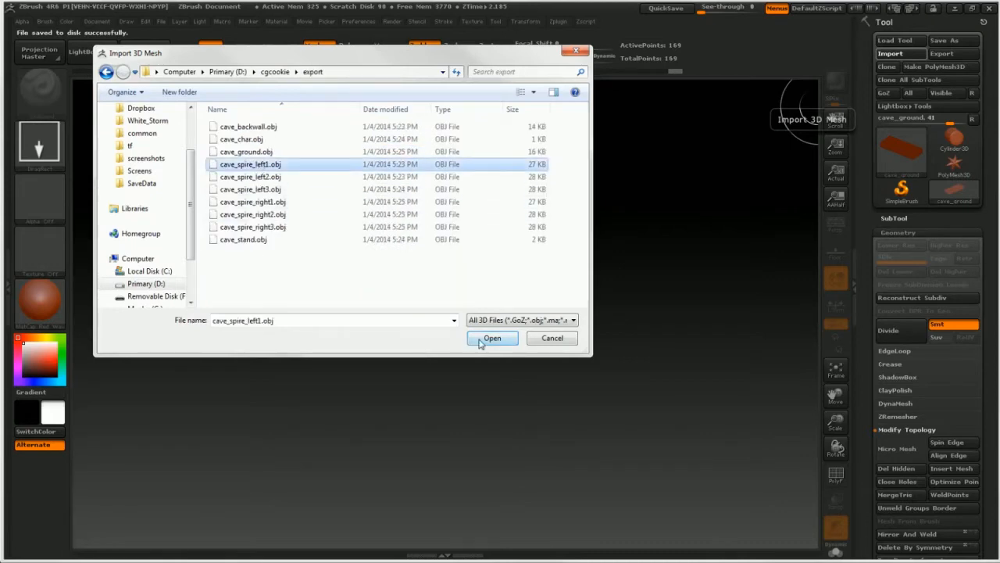
{"action": "left_click", "coordinate": [489, 338]}
{"action": "left_click_drag", "start_coordinate": [404, 372], "coordinate": [423, 417]}
{"action": "key", "text": "t"}
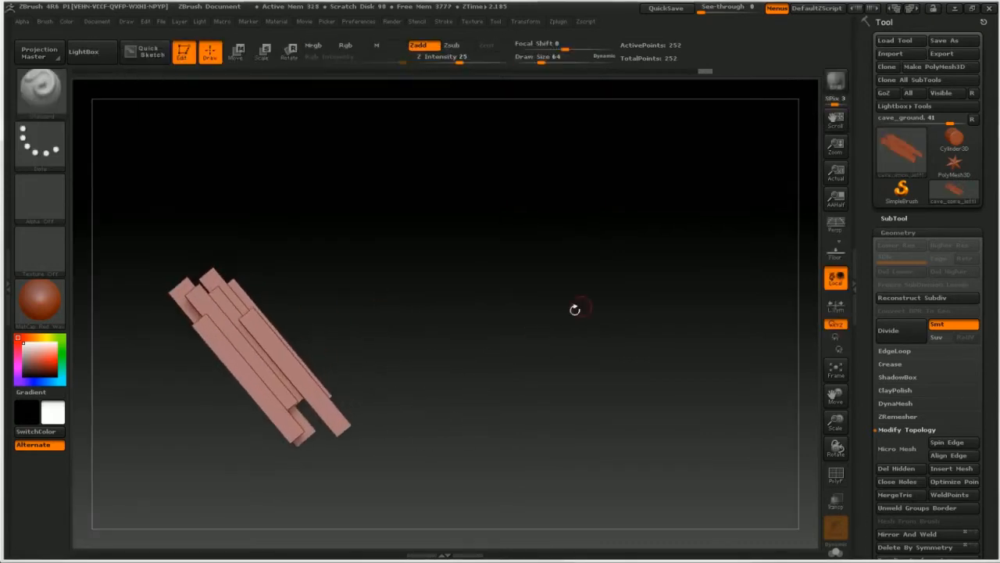
{"action": "left_click", "coordinate": [944, 40]}
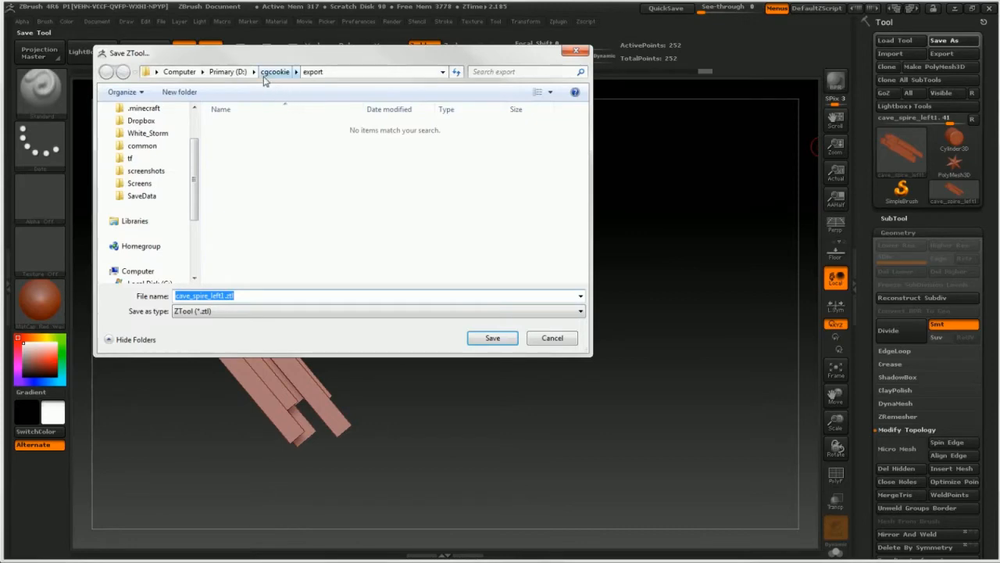
{"action": "left_click", "coordinate": [228, 71]}
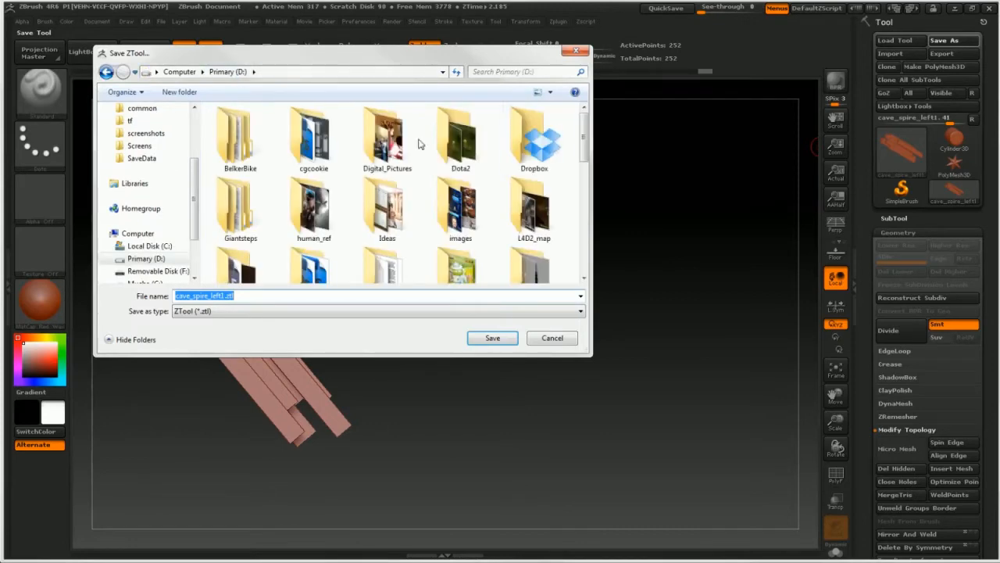
{"action": "left_click", "coordinate": [566, 338]}
Step: Save the spire tool as cave_spire_left1.ztl in the cgcookie Zbrush folder
{"action": "left_click", "coordinate": [943, 43]}
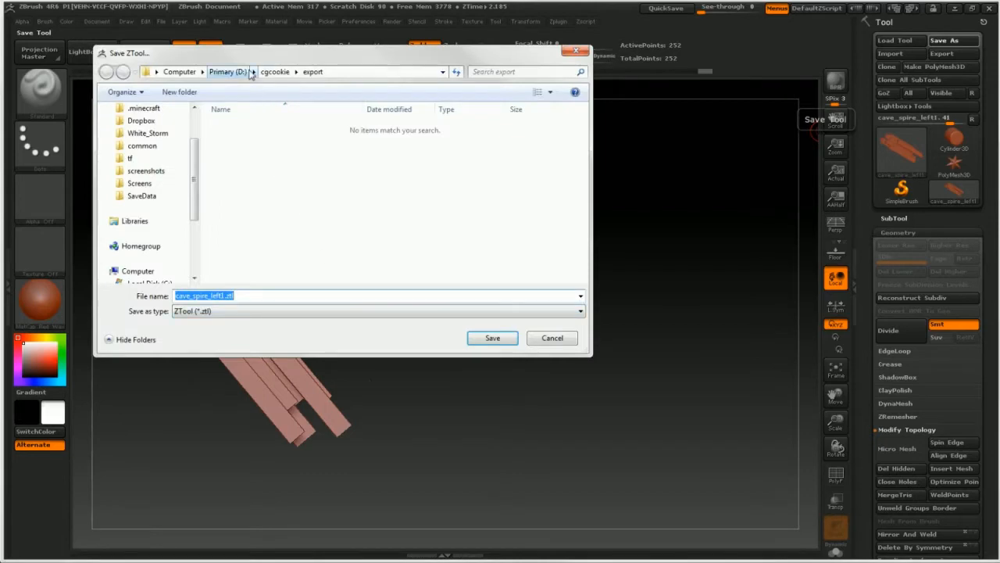
{"action": "left_click", "coordinate": [269, 73]}
{"action": "left_click", "coordinate": [268, 73]}
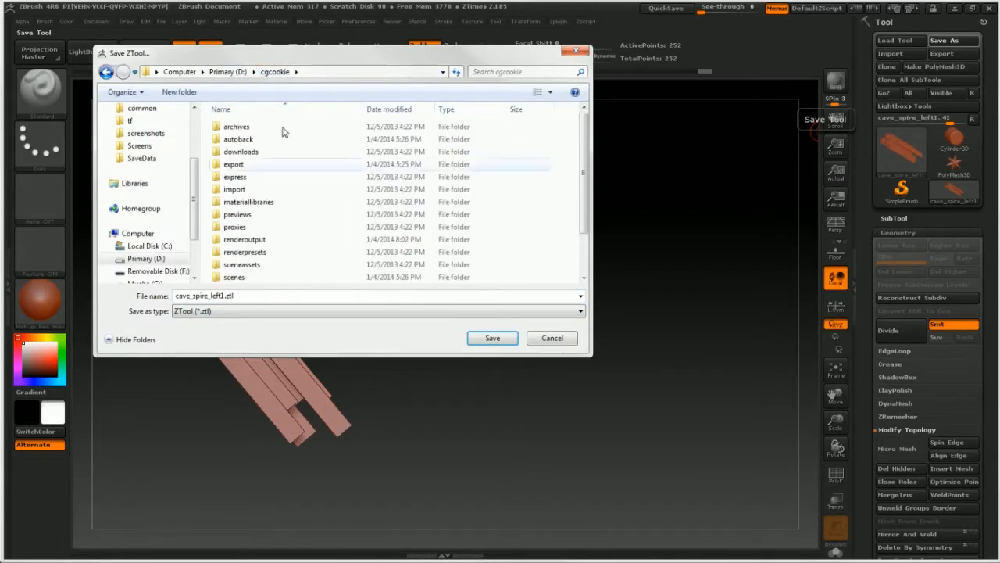
{"action": "scroll", "coordinate": [264, 277], "scroll_direction": "down", "scroll_amount": 2}
{"action": "double_click", "coordinate": [260, 272]}
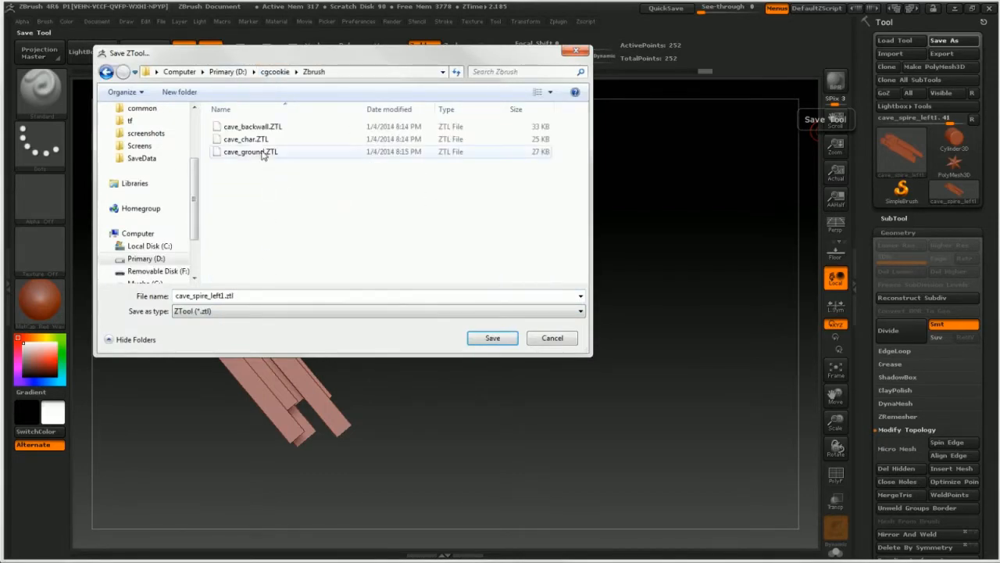
{"action": "left_click", "coordinate": [493, 340]}
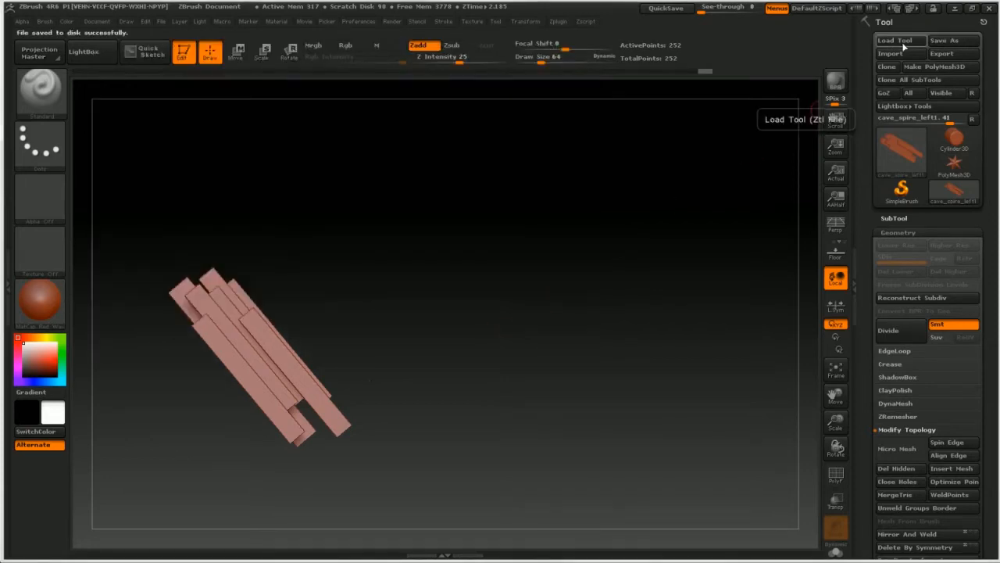
Step: Start a new document in place of the one showing the left spire, without saving changes
{"action": "left_click", "coordinate": [106, 24]}
{"action": "left_click", "coordinate": [127, 187]}
{"action": "left_click", "coordinate": [534, 313]}
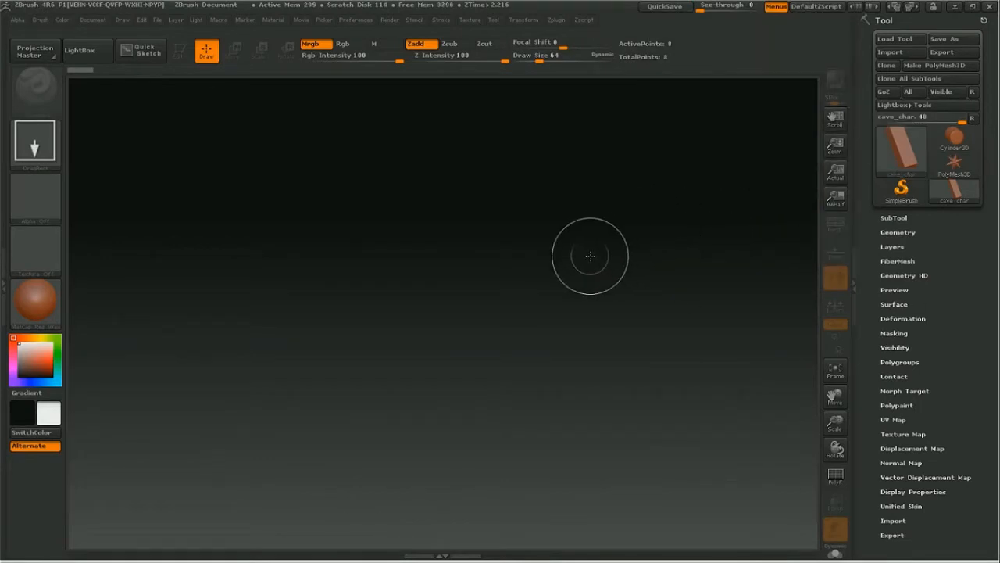
Step: Load all the saved cave ZTL tools from the cgcookie Zbrush folder at once
{"action": "left_click", "coordinate": [893, 40]}
{"action": "left_click_drag", "start_coordinate": [206, 230], "coordinate": [135, 76]}
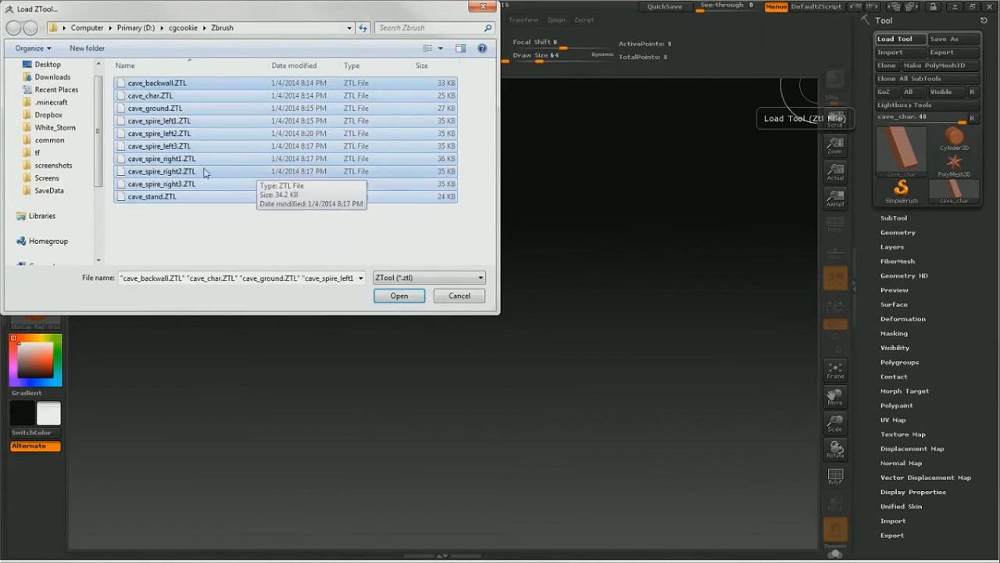
{"action": "left_click", "coordinate": [397, 297]}
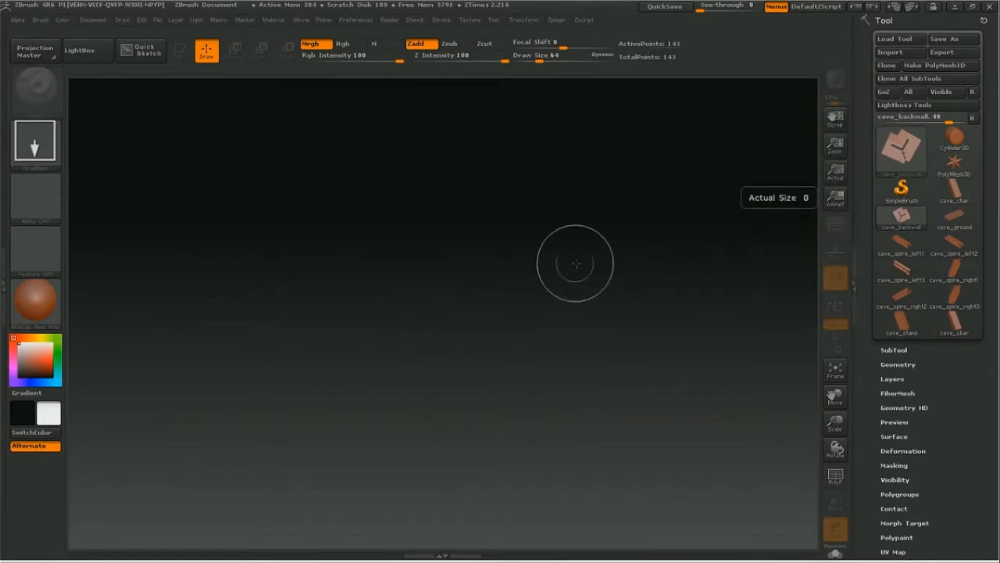
Step: Draw the cave_backwall tool onto the canvas, enter Edit mode and fit the whole mesh in the view
{"action": "left_click_drag", "start_coordinate": [462, 279], "coordinate": [463, 314]}
{"action": "key", "text": "t"}
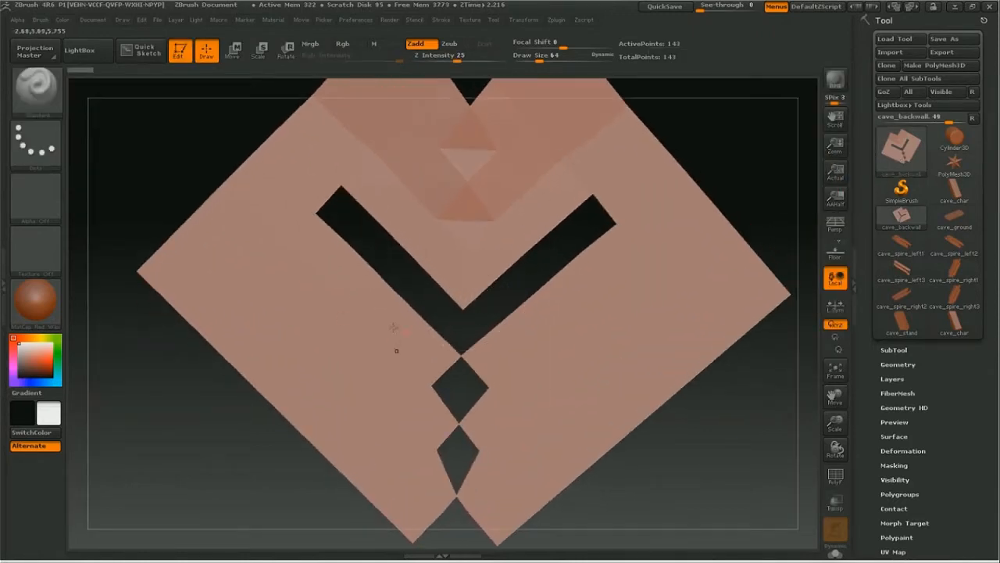
{"action": "left_click_drag", "start_coordinate": [836, 423], "coordinate": [807, 424]}
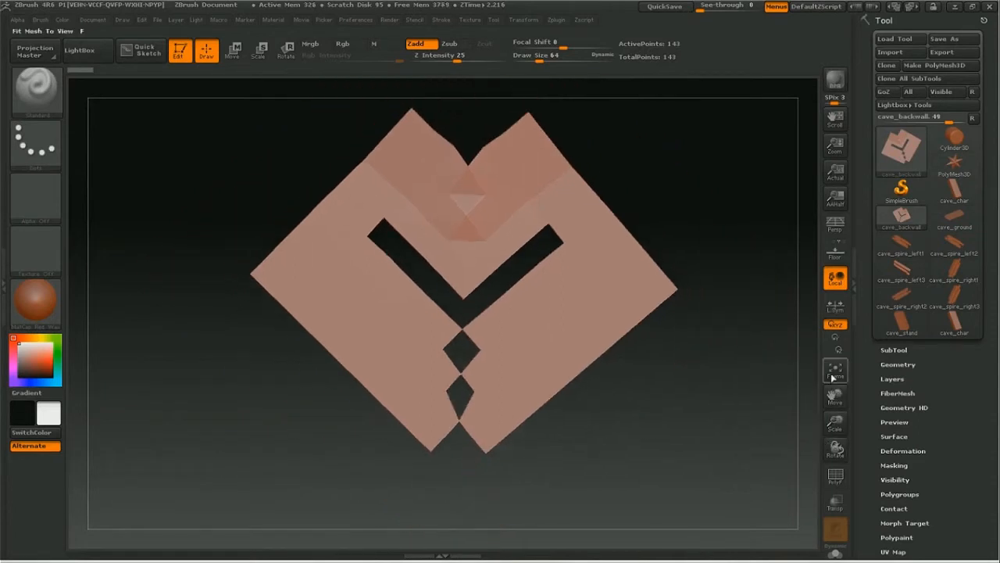
Step: Append cave_char and cave_ground to the cave_backwall tool as subtools
{"action": "left_click", "coordinate": [888, 351]}
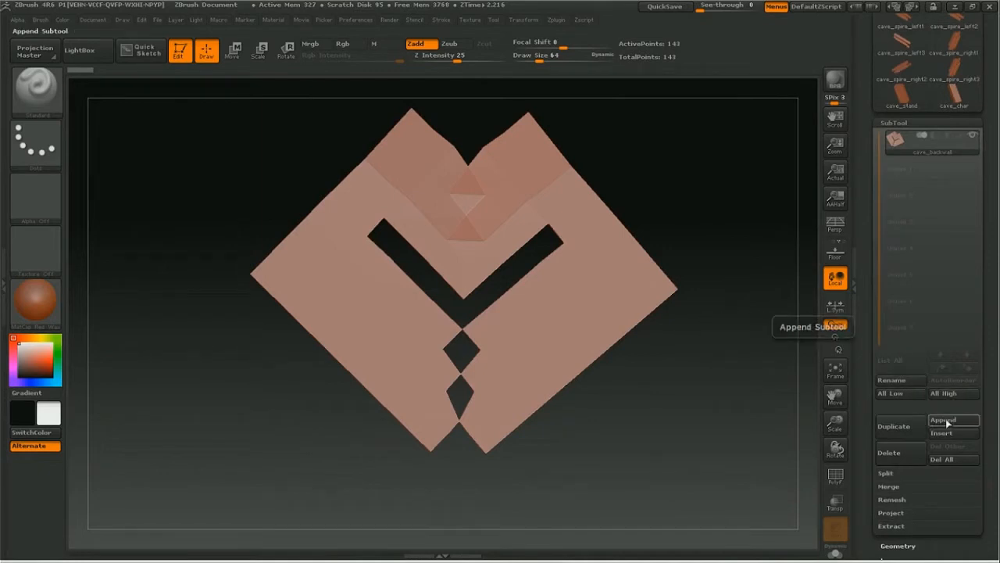
{"action": "left_click", "coordinate": [946, 422]}
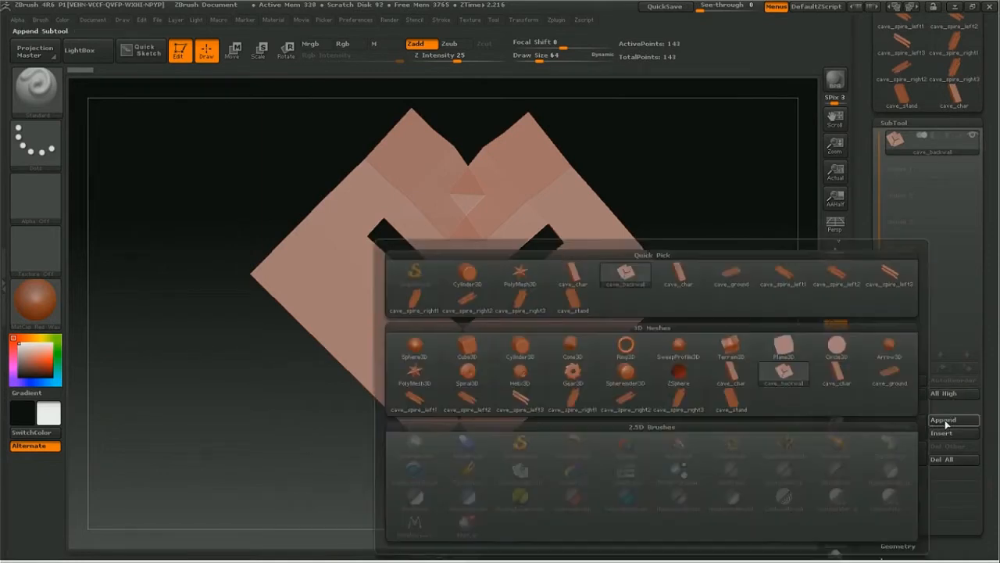
{"action": "left_click", "coordinate": [574, 272]}
{"action": "left_click", "coordinate": [943, 419]}
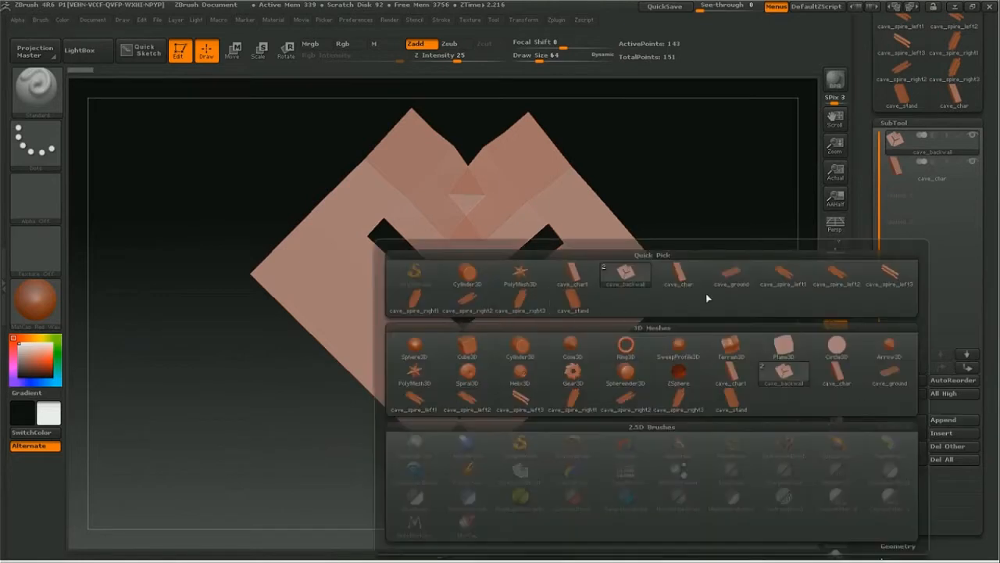
{"action": "left_click", "coordinate": [734, 283]}
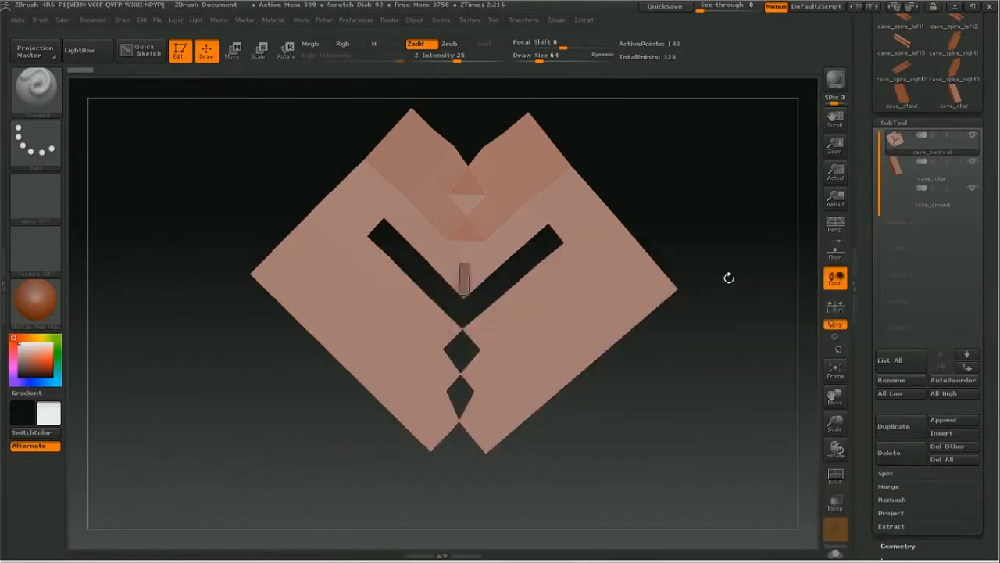
Step: Append the three left spires, cave_spire_left1, cave_spire_left2 and cave_spire_left3, as subtools
{"action": "left_click", "coordinate": [943, 419]}
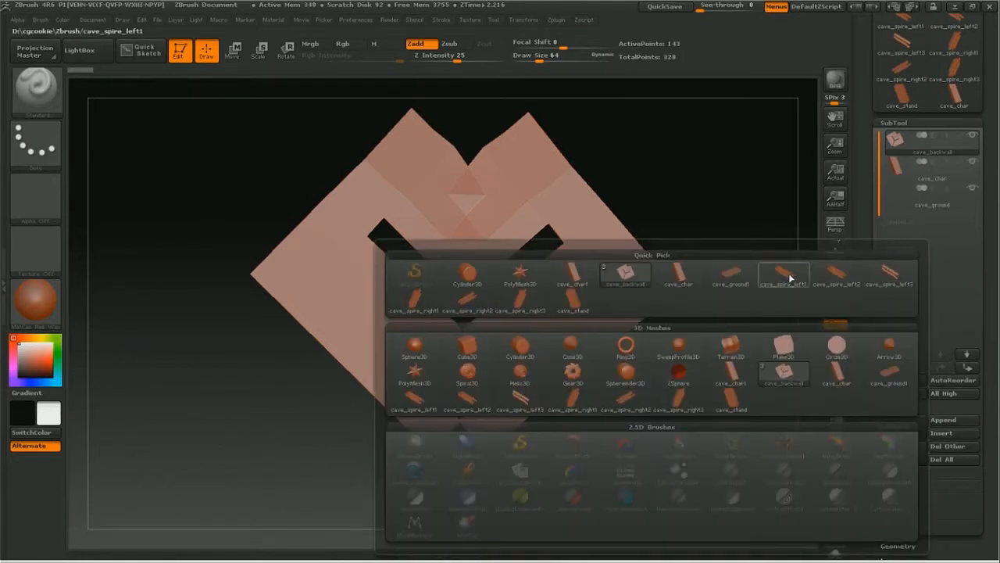
{"action": "left_click", "coordinate": [791, 277]}
{"action": "left_click", "coordinate": [943, 419]}
{"action": "left_click", "coordinate": [836, 275]}
{"action": "left_click", "coordinate": [943, 420]}
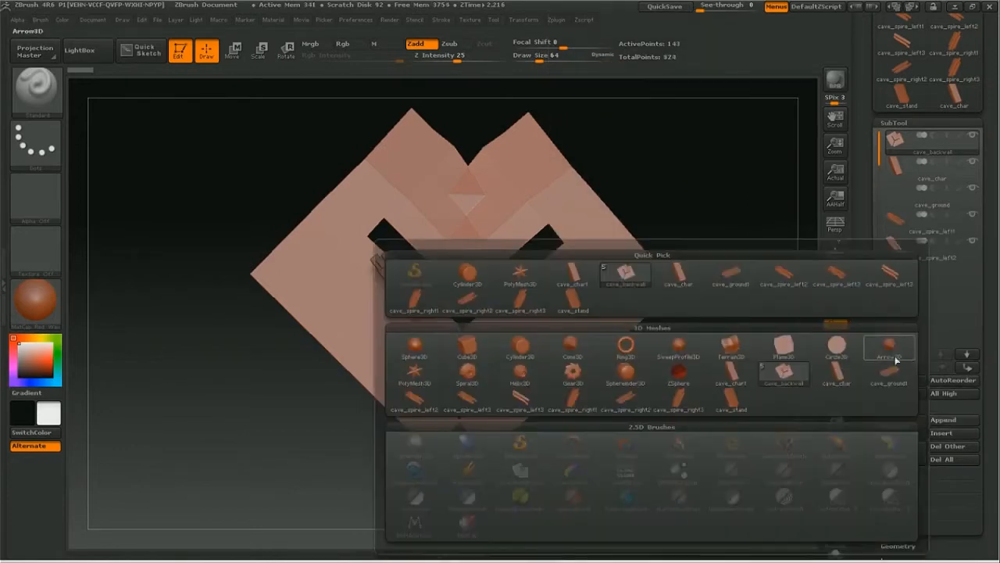
{"action": "left_click", "coordinate": [893, 273]}
Step: Append cave_spire_right1, cave_spire_right2, cave_spire_right3 and cave_stand as subtools of the back wall
{"action": "left_click", "coordinate": [943, 419]}
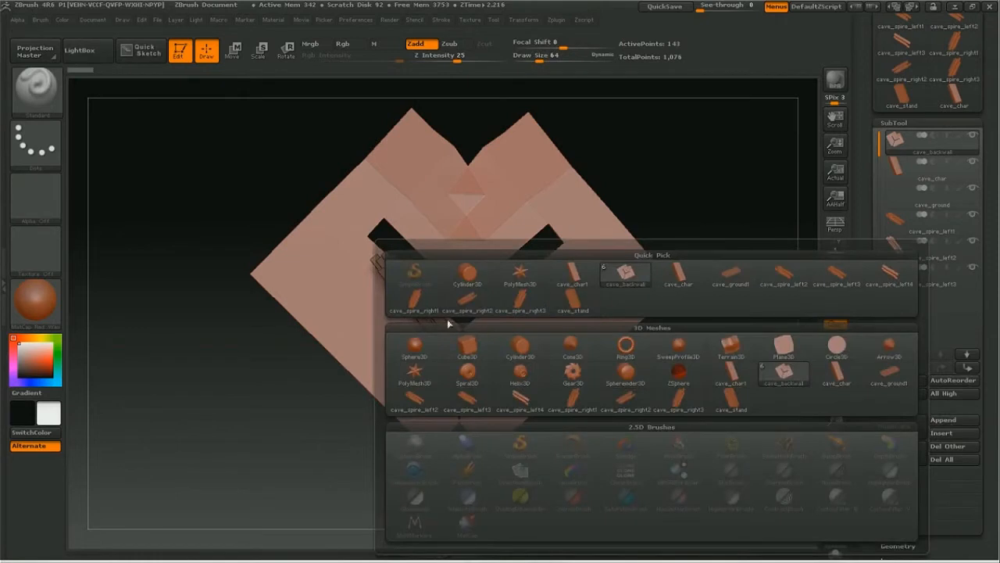
{"action": "left_click", "coordinate": [415, 304]}
{"action": "left_click", "coordinate": [944, 420]}
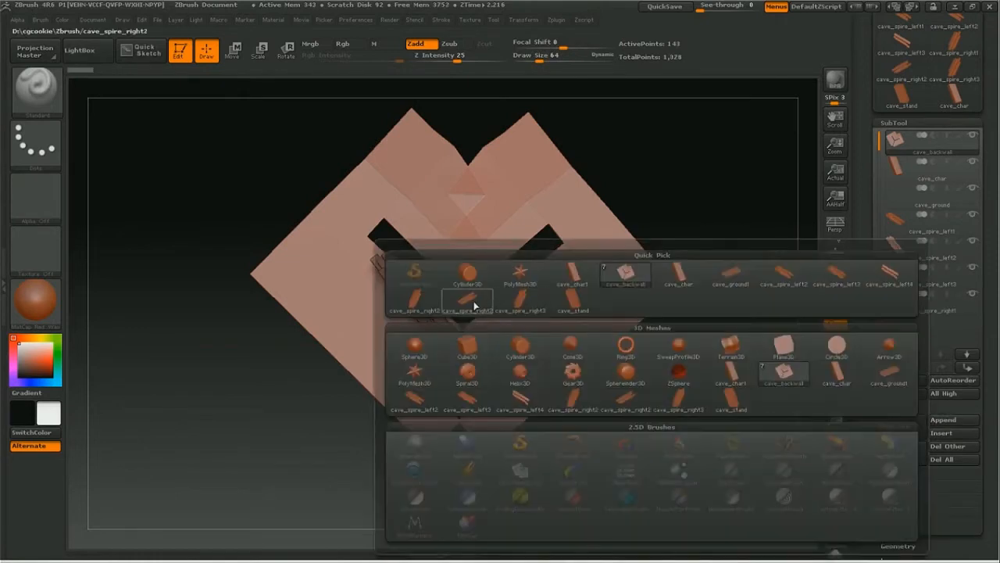
{"action": "left_click", "coordinate": [466, 300]}
{"action": "left_click", "coordinate": [943, 419]}
{"action": "left_click", "coordinate": [520, 310]}
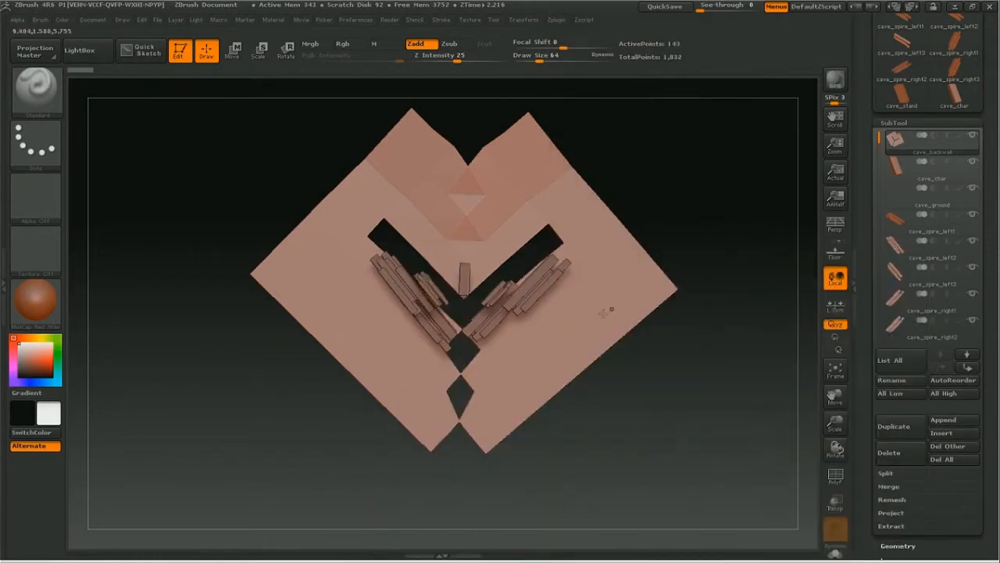
{"action": "left_click", "coordinate": [943, 420]}
{"action": "left_click", "coordinate": [574, 310]}
Step: Save the assembled cave tool as cave_all_objects.ztl in the cgcookie Zbrush folder
{"action": "left_click_drag", "start_coordinate": [698, 243], "coordinate": [699, 297]}
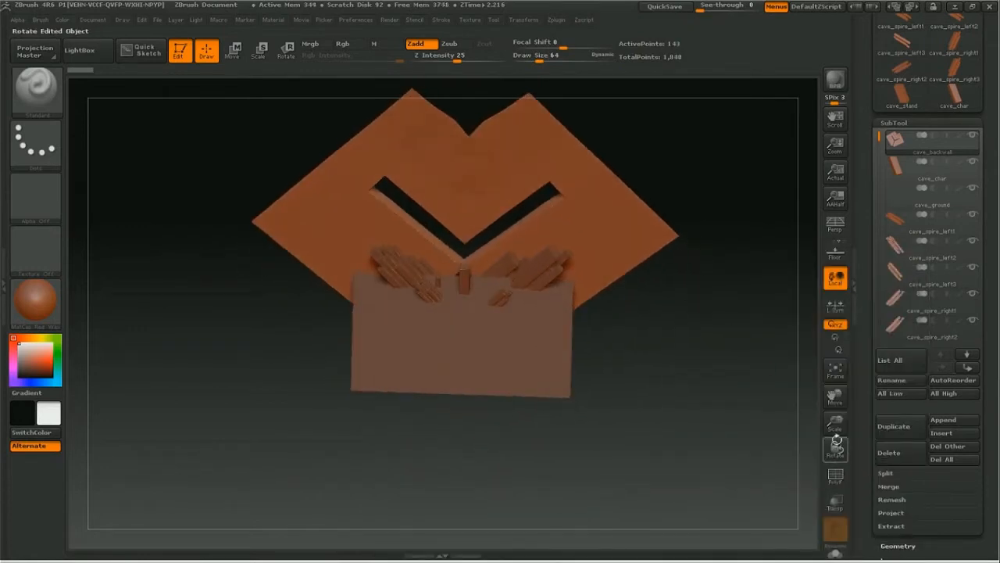
{"action": "left_click_drag", "start_coordinate": [835, 424], "coordinate": [935, 435]}
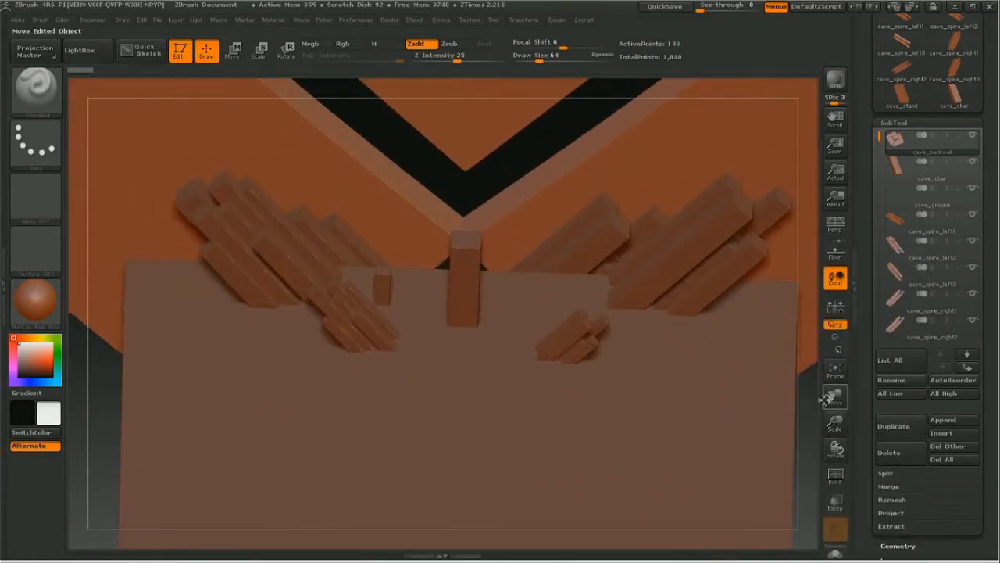
{"action": "left_click_drag", "start_coordinate": [825, 399], "coordinate": [827, 402]}
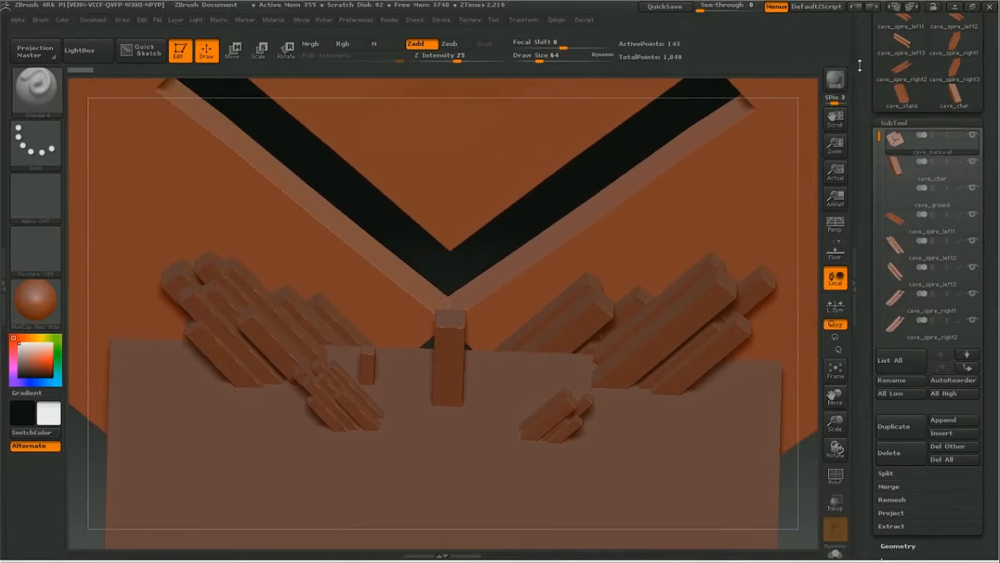
{"action": "scroll", "coordinate": [930, 78], "scroll_direction": "up", "scroll_amount": 5}
{"action": "left_click", "coordinate": [942, 39]}
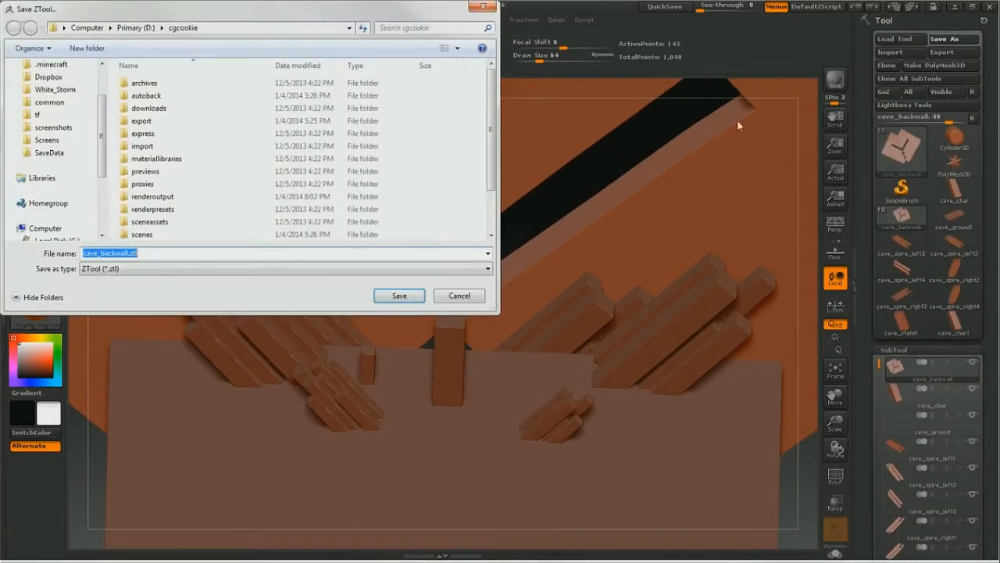
{"action": "scroll", "coordinate": [156, 235], "scroll_direction": "down", "scroll_amount": 2}
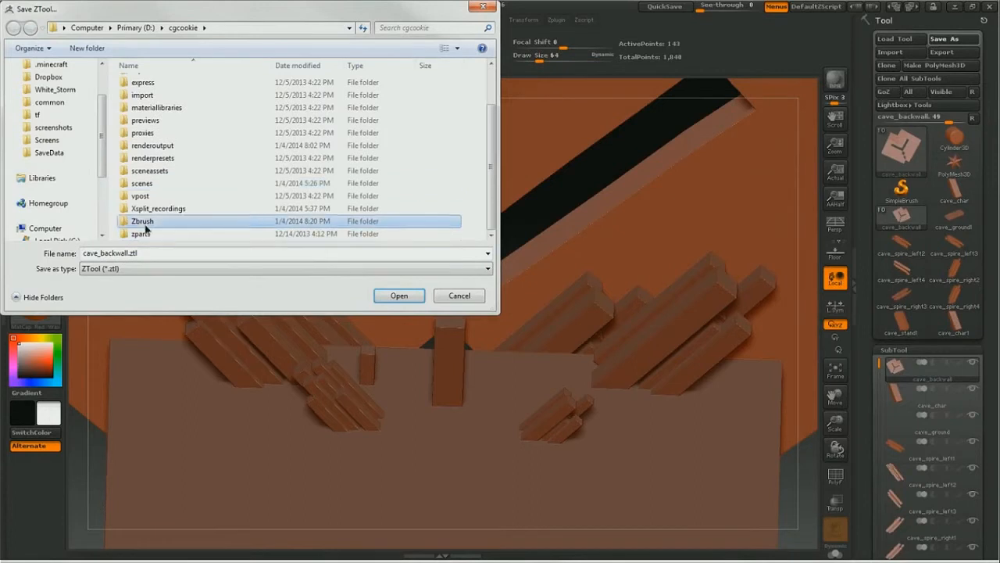
{"action": "double_click", "coordinate": [149, 220]}
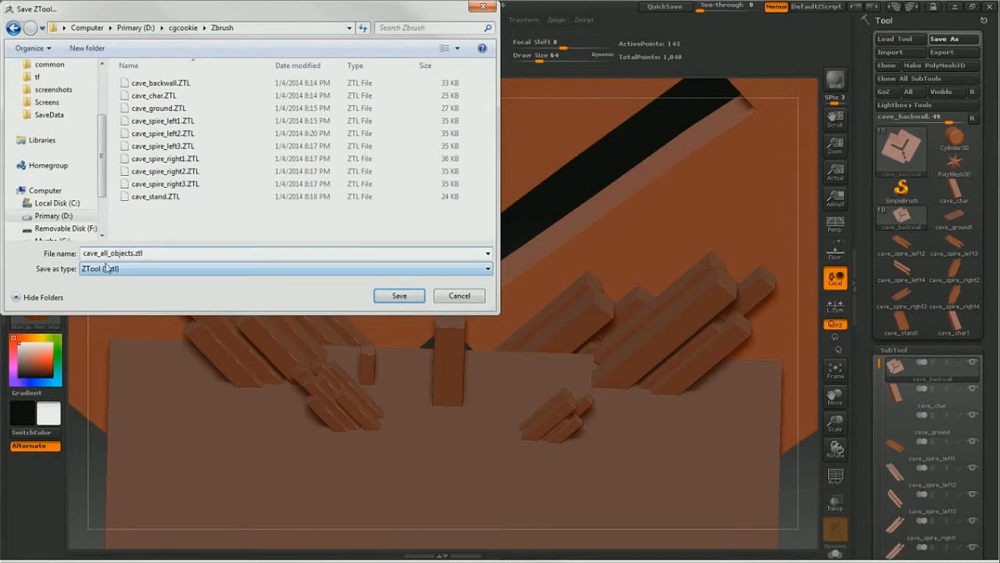
{"action": "left_click", "coordinate": [397, 297]}
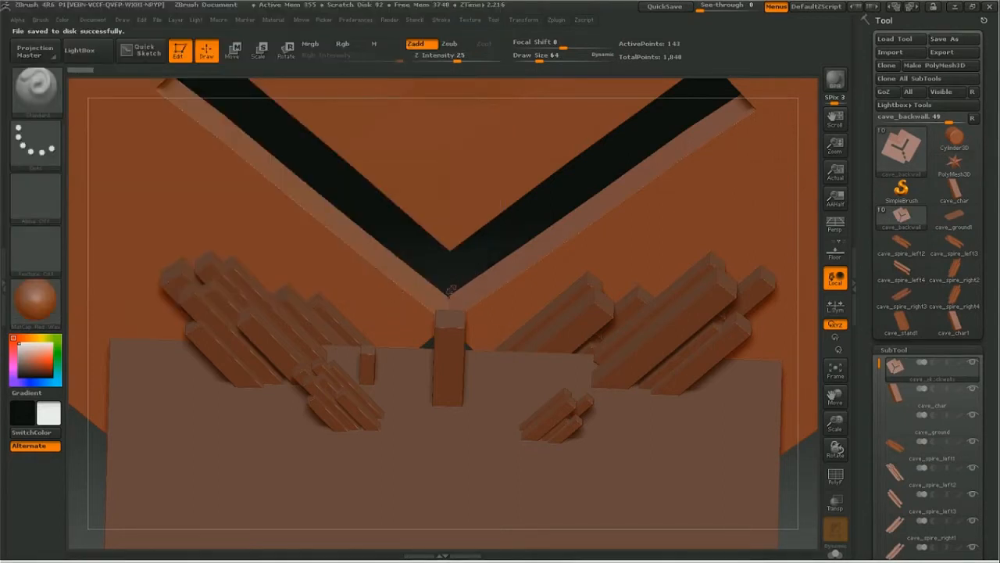
Step: Make the cave_char, cave_ground and cave_spire_left1 subtools active one after another
{"action": "left_click_drag", "start_coordinate": [451, 268], "coordinate": [442, 244]}
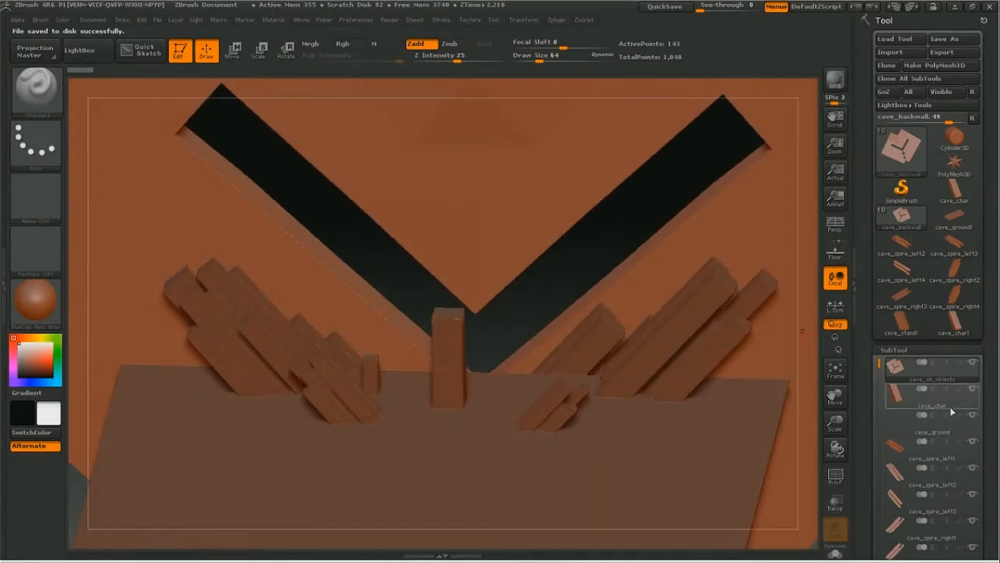
{"action": "left_click_drag", "start_coordinate": [991, 272], "coordinate": [987, 170]}
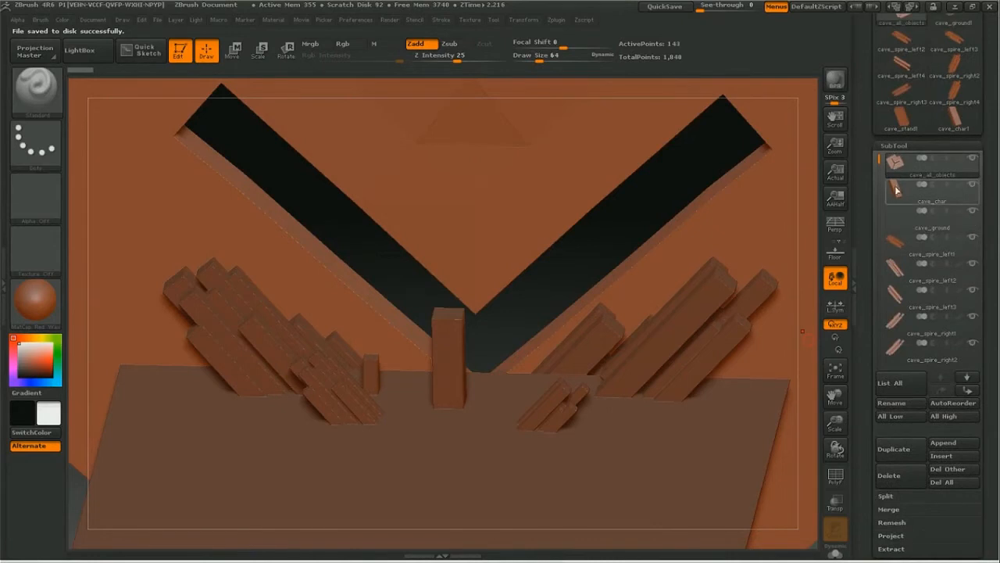
{"action": "left_click", "coordinate": [920, 204]}
{"action": "left_click", "coordinate": [922, 226]}
{"action": "left_click", "coordinate": [928, 256]}
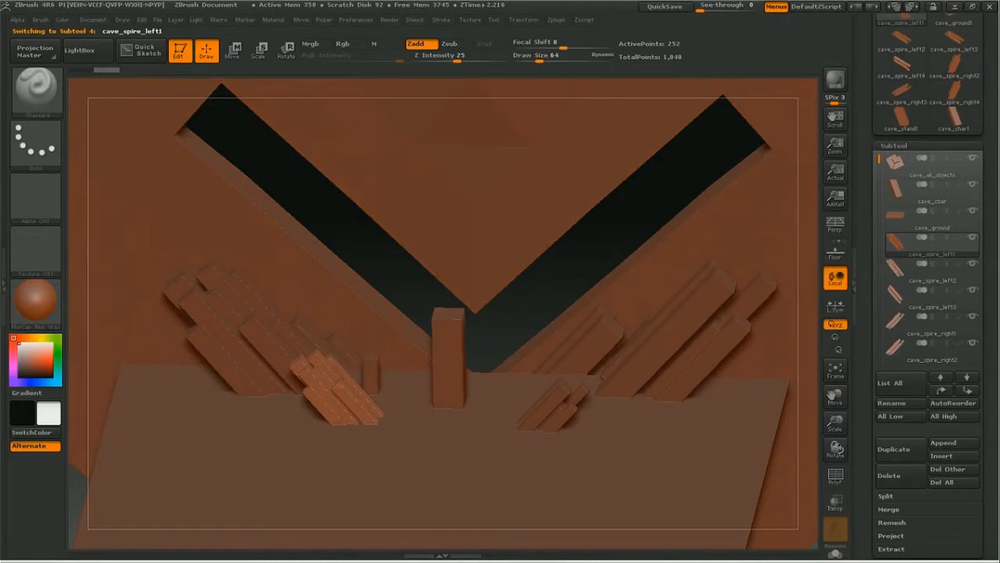
Step: Isolate the cave_spire_left1 subtool by hiding all others, and show every subtool again
{"action": "key", "text": "ctrl"}
{"action": "left_click", "coordinate": [973, 240]}
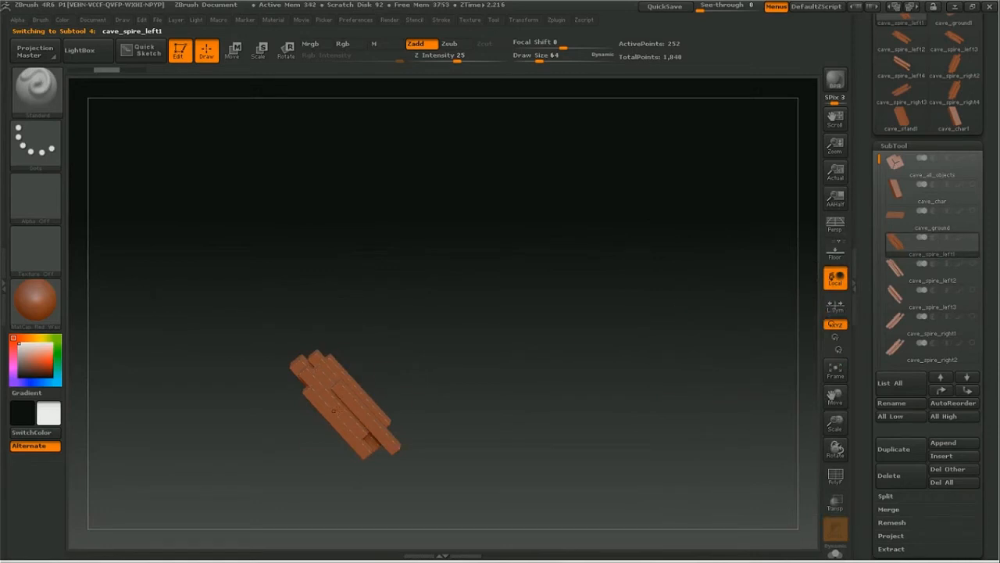
{"action": "left_click", "coordinate": [973, 239], "text": "shift"}
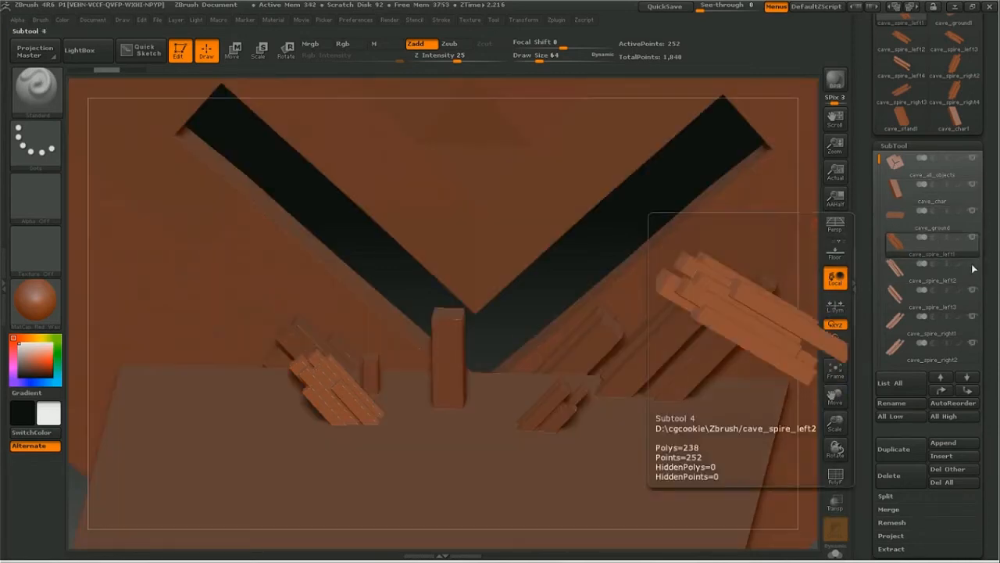
Step: Toggle the visibility of the other left spire subtools off and on, and make cave_spire_left2 active
{"action": "left_click", "coordinate": [973, 294]}
{"action": "left_click", "coordinate": [974, 321]}
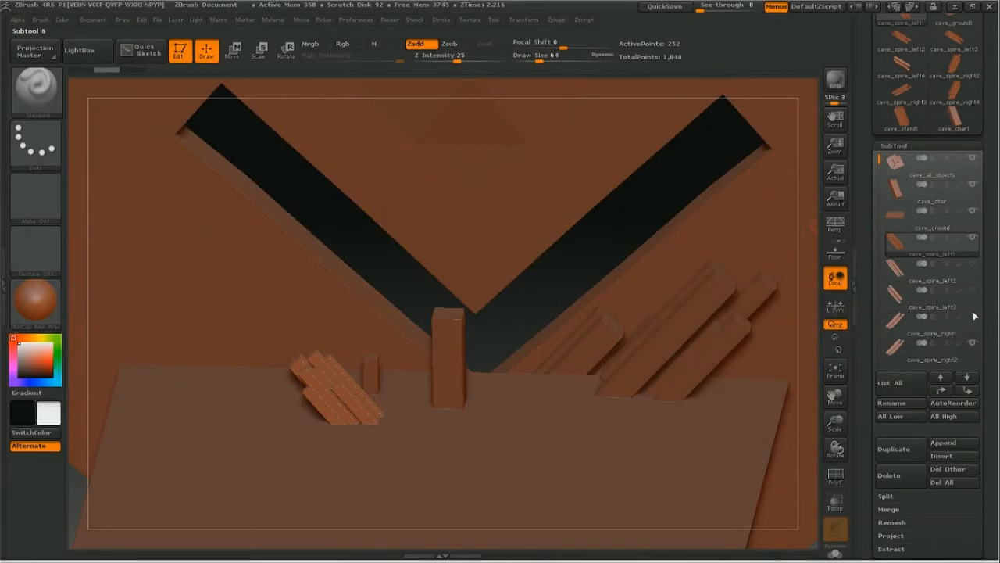
{"action": "left_click", "coordinate": [973, 268]}
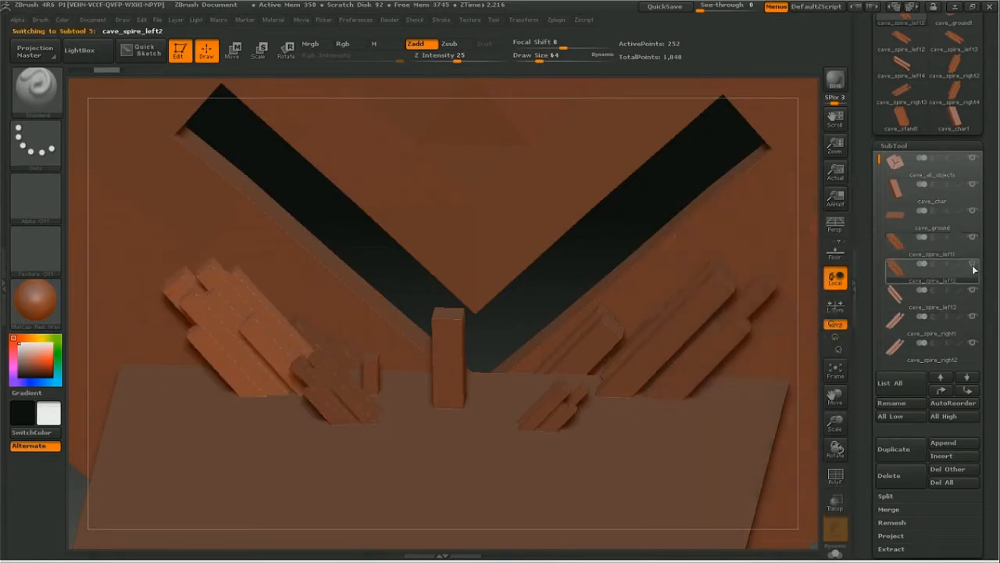
{"action": "mouse_move", "coordinate": [970, 246]}
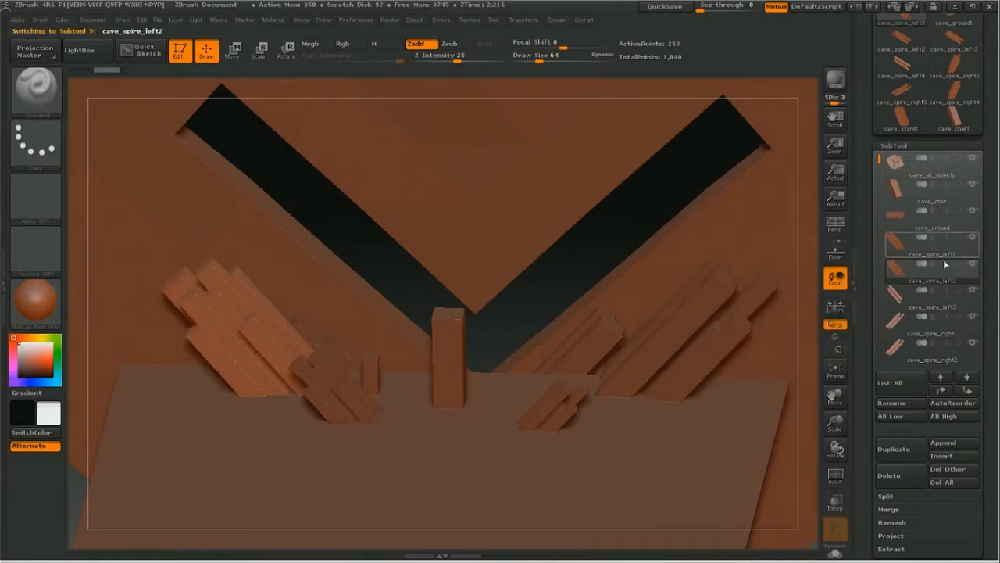
{"action": "left_click", "coordinate": [974, 238]}
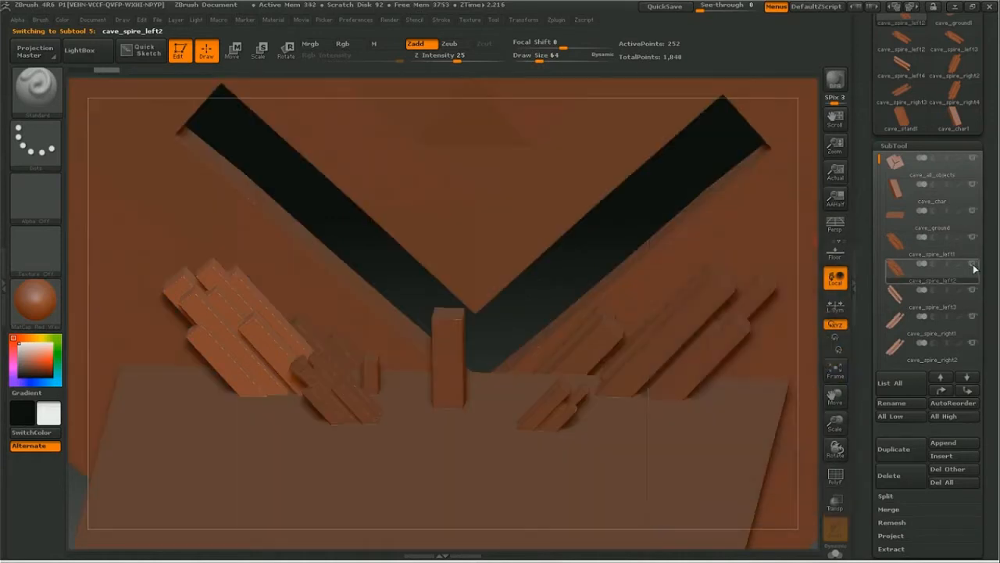
{"action": "mouse_move", "coordinate": [974, 268]}
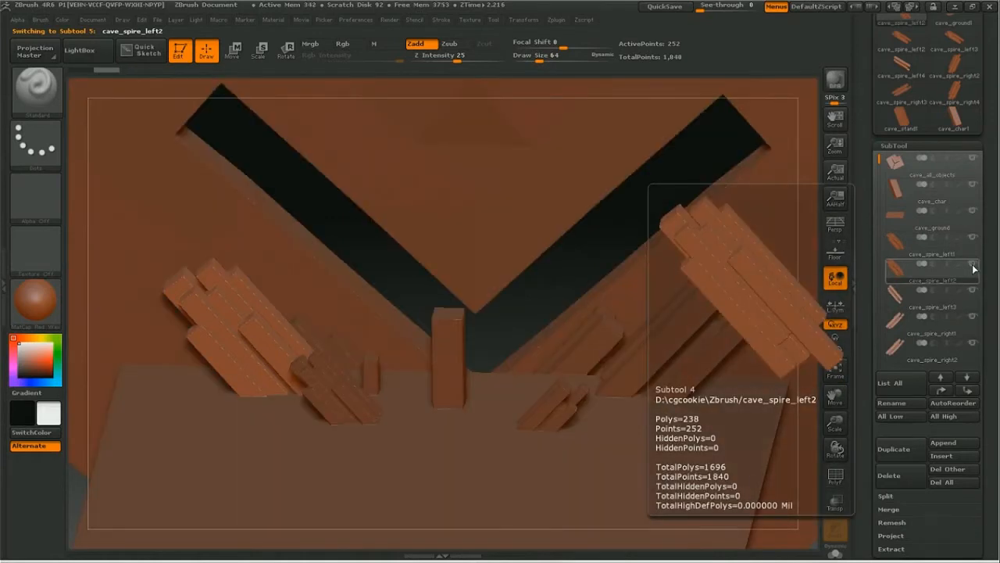
Step: Isolate the cave_spire_left2 subtool by hiding all others, frame it in the view and open its Geometry settings
{"action": "left_click", "coordinate": [973, 268]}
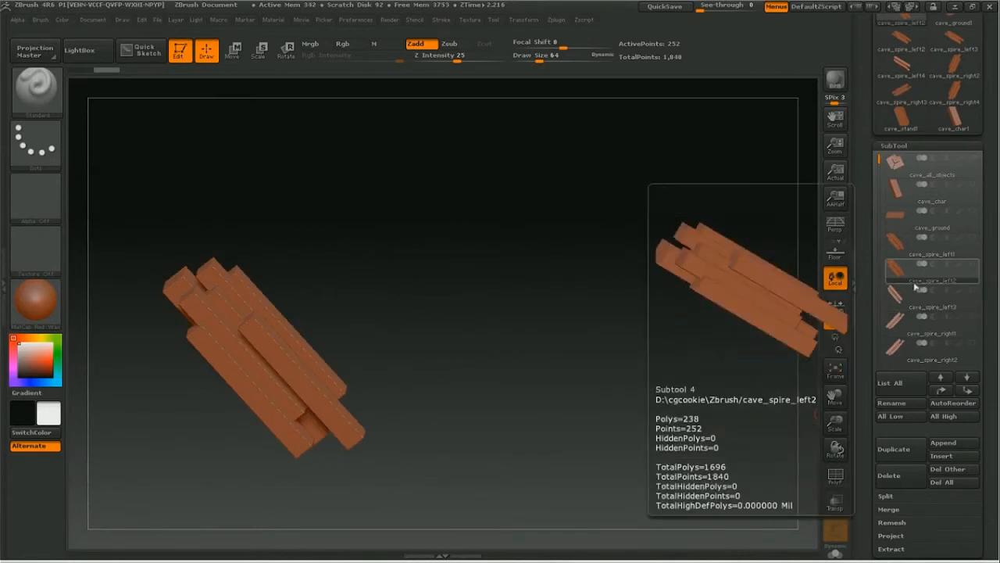
{"action": "left_click", "coordinate": [836, 369]}
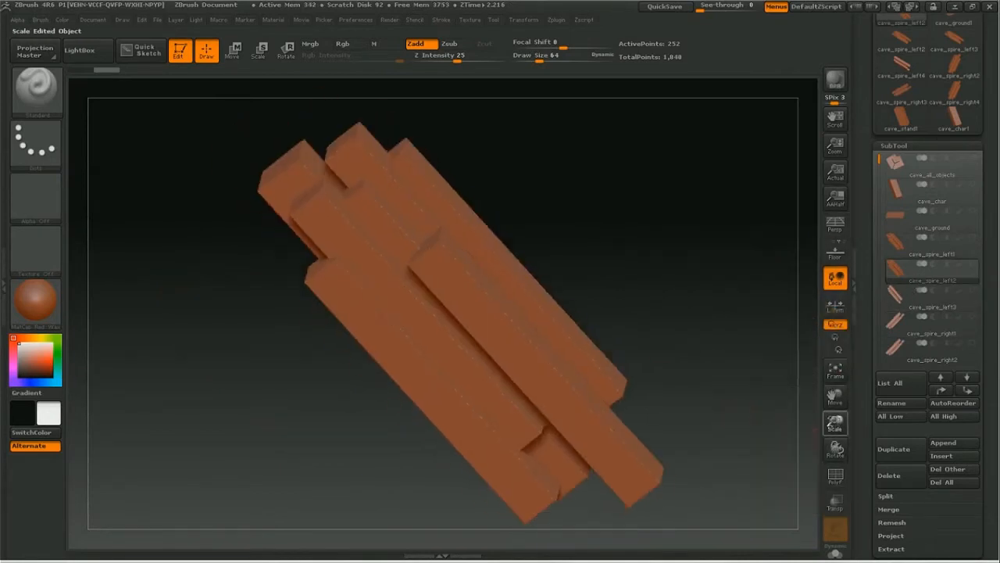
{"action": "left_click", "coordinate": [893, 146]}
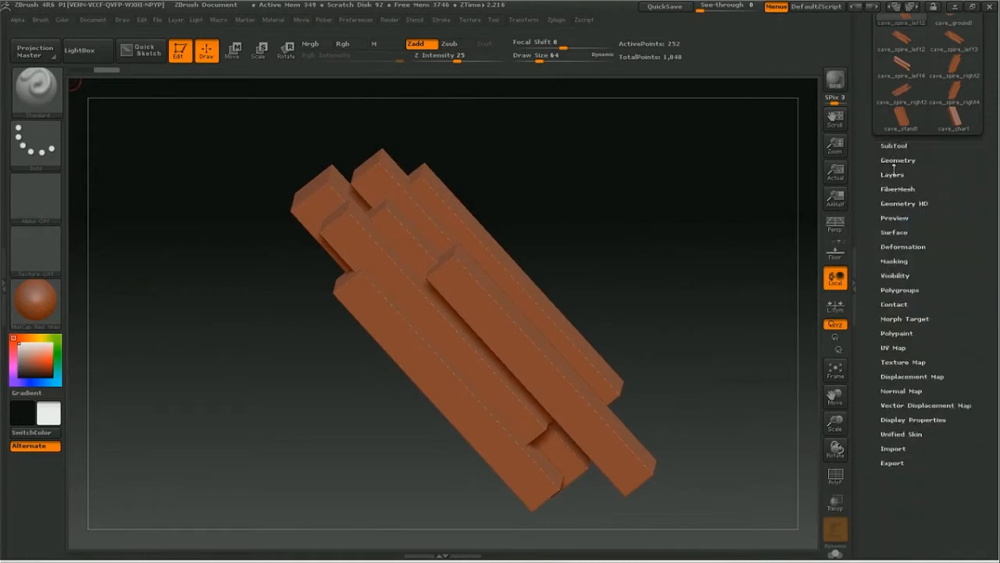
{"action": "left_click", "coordinate": [897, 161]}
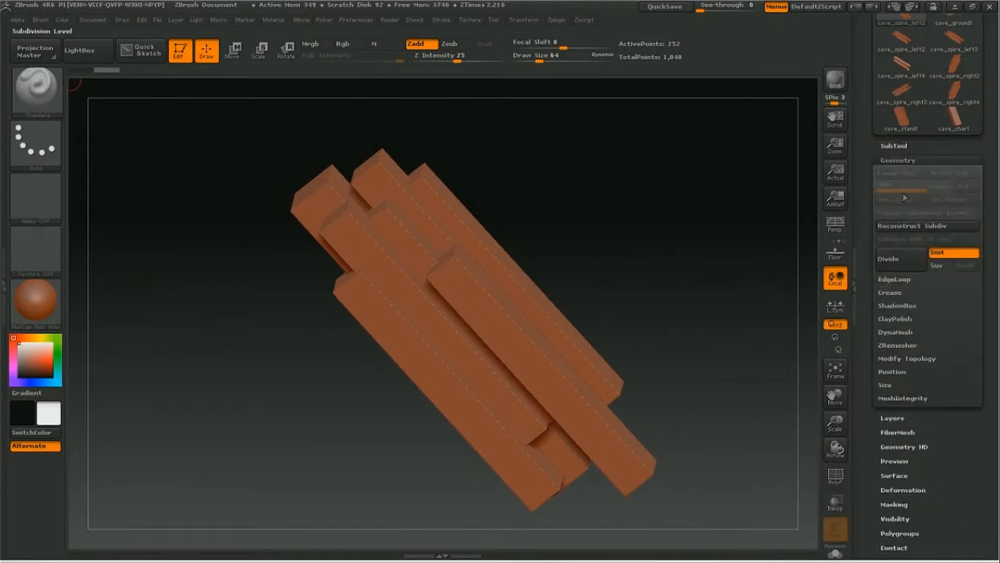
Step: Undo a smoothed division of the spire, turn off smoothing and divide the mesh up to subdivision level 4
{"action": "left_click", "coordinate": [891, 259]}
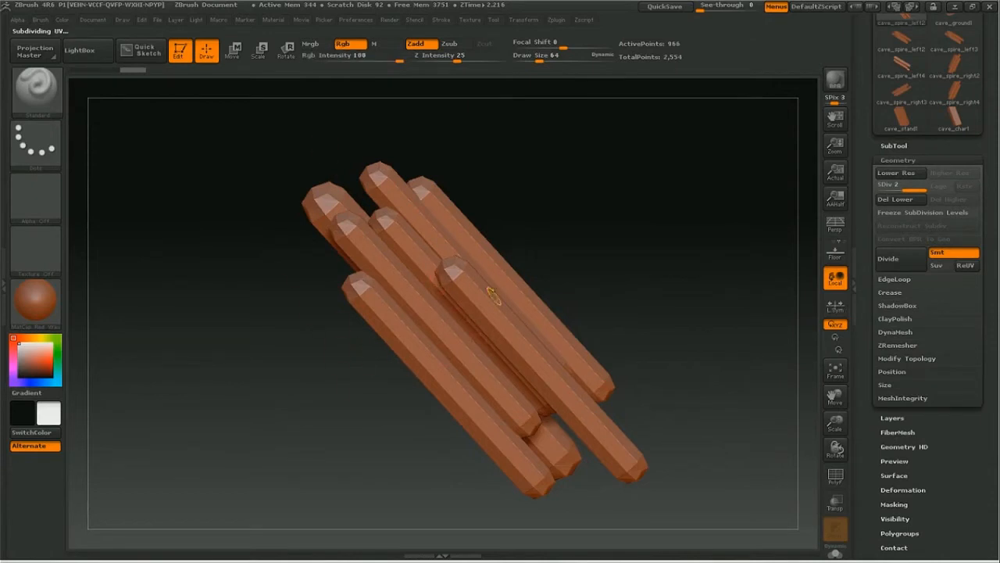
{"action": "key", "text": "ctrl+z"}
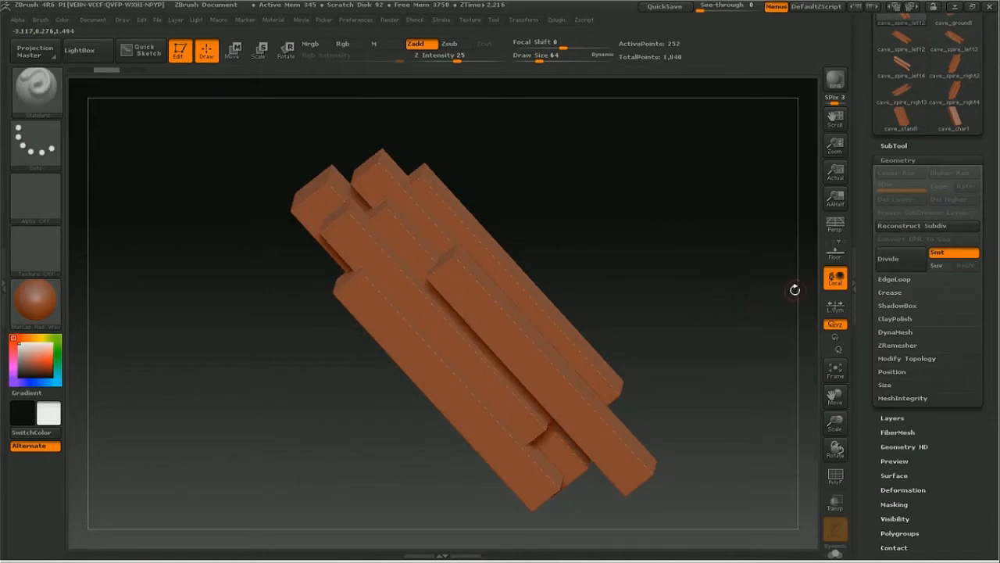
{"action": "left_click", "coordinate": [941, 255]}
{"action": "left_click", "coordinate": [900, 266]}
{"action": "left_click", "coordinate": [896, 264]}
{"action": "left_click", "coordinate": [896, 264]}
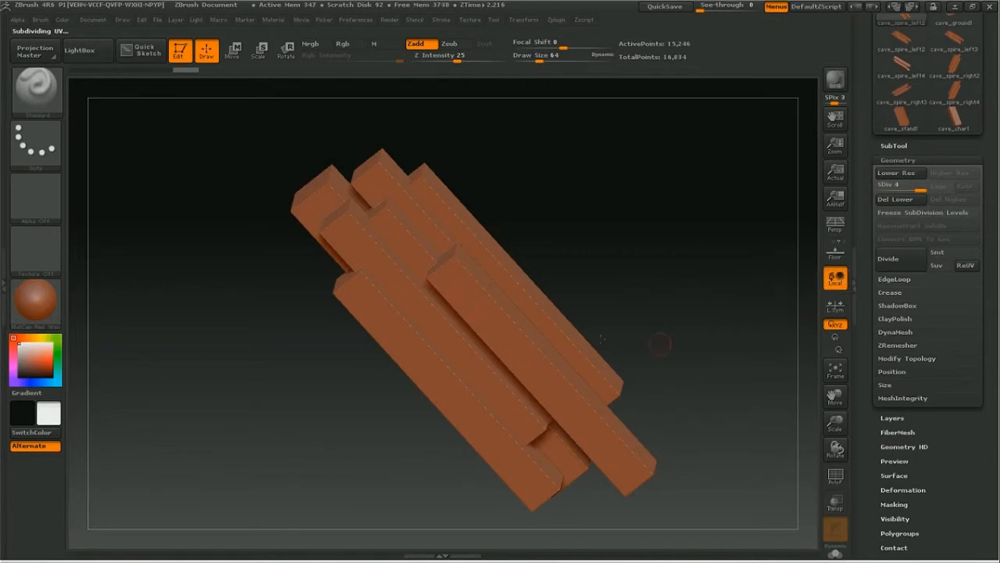
Step: Try sculpting along the front beam of the spire with the Standard brush, and undo it
{"action": "mouse_move", "coordinate": [495, 317]}
{"action": "left_mouse_down"}
{"action": "mouse_move", "coordinate": [512, 336]}
{"action": "mouse_move", "coordinate": [466, 283]}
{"action": "mouse_move", "coordinate": [572, 410]}
{"action": "mouse_move", "coordinate": [488, 329]}
{"action": "left_mouse_up"}
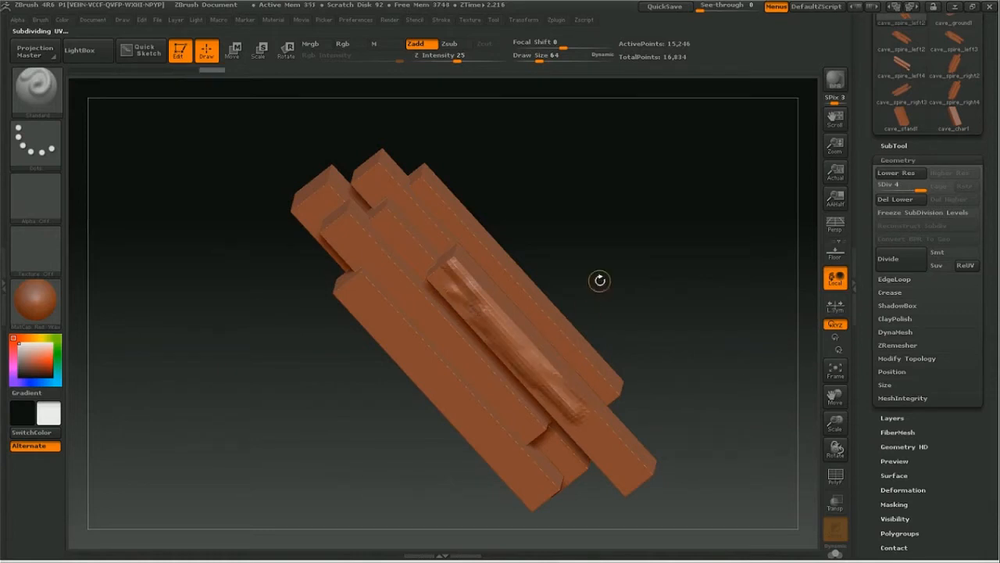
{"action": "key", "text": "ctrl+z"}
{"action": "left_click_drag", "start_coordinate": [685, 247], "coordinate": [662, 257]}
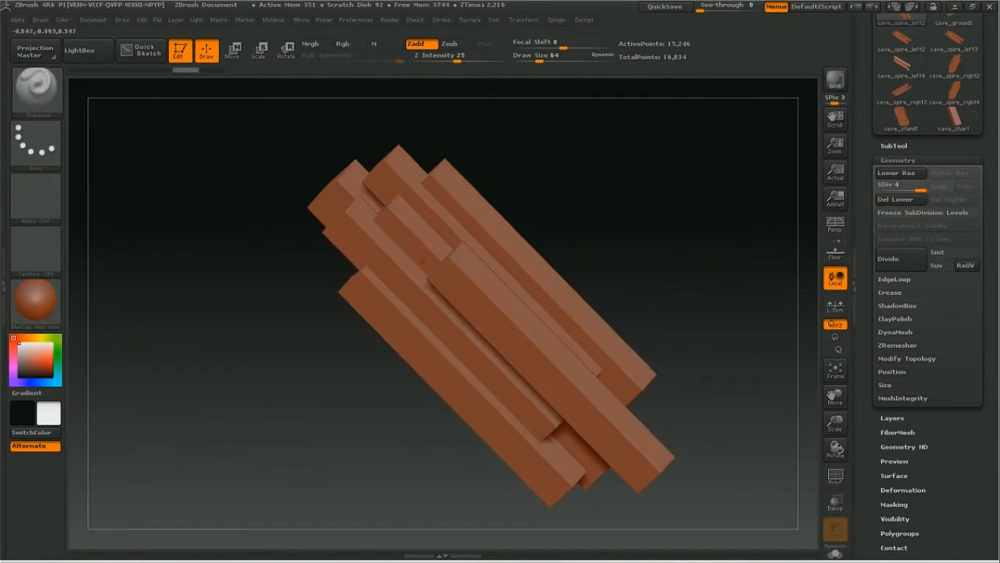
Step: Divide the spire up to subdivision level 6, undoing a short test stroke on the front beam made at level 5
{"action": "left_click_drag", "start_coordinate": [608, 226], "coordinate": [643, 280]}
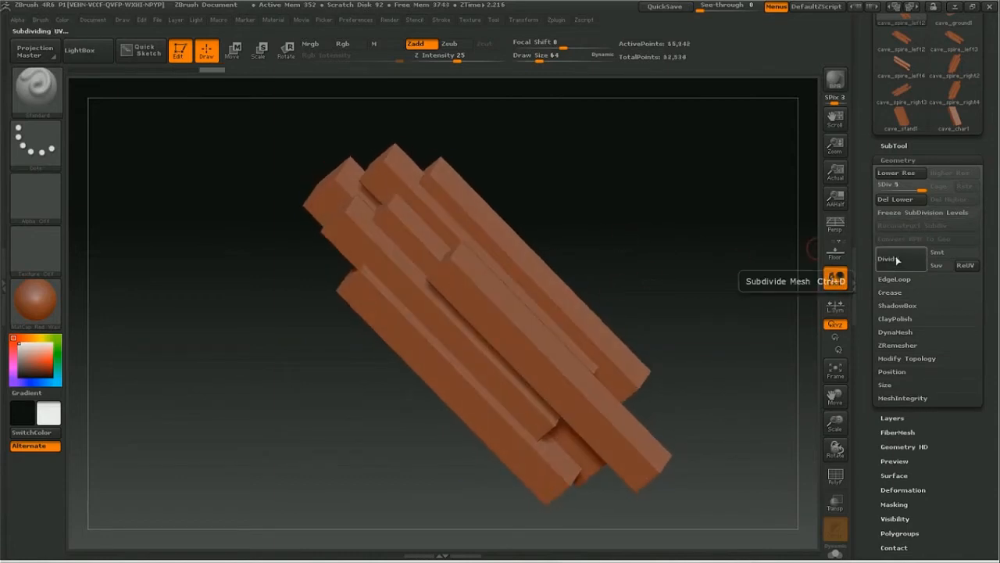
{"action": "left_click_drag", "start_coordinate": [495, 333], "coordinate": [522, 345]}
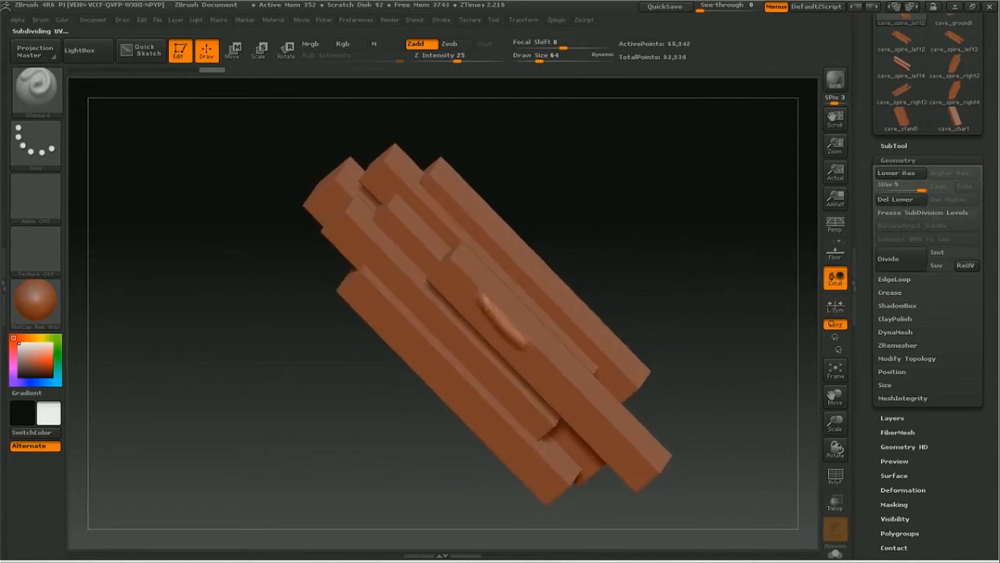
{"action": "key", "text": "ctrl+z"}
{"action": "left_click", "coordinate": [889, 258]}
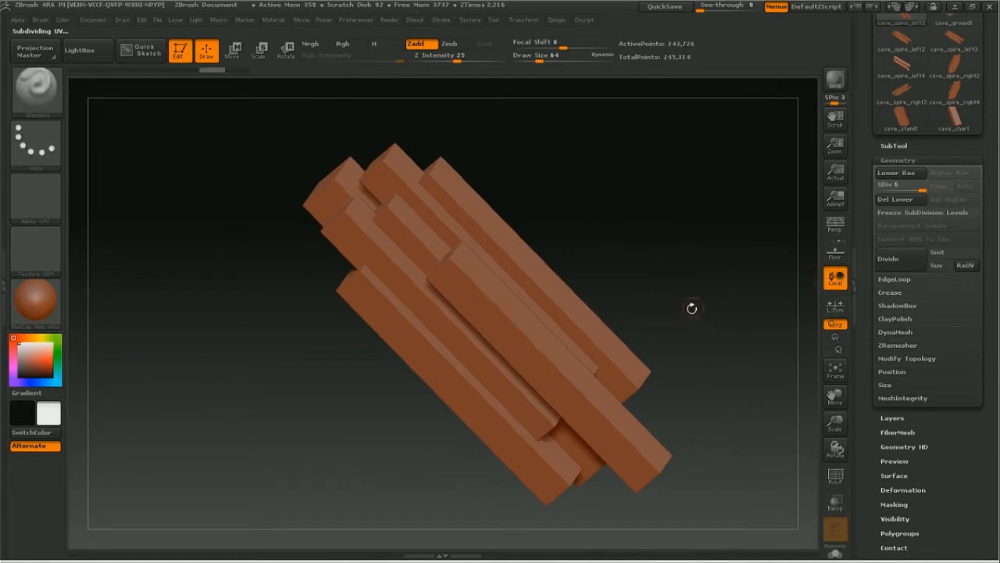
Step: Try short Standard brush strokes on the level 6 spire at different zoom distances, and undo them
{"action": "left_click_drag", "start_coordinate": [836, 423], "coordinate": [835, 477]}
{"action": "left_click_drag", "start_coordinate": [486, 302], "coordinate": [465, 276]}
{"action": "key", "text": "ctrl+z"}
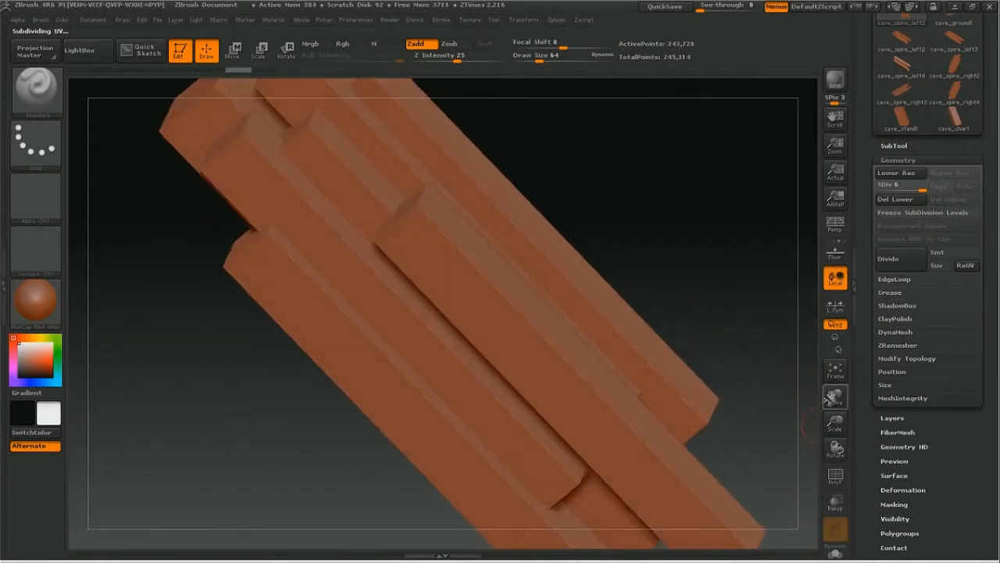
{"action": "left_click", "coordinate": [835, 370]}
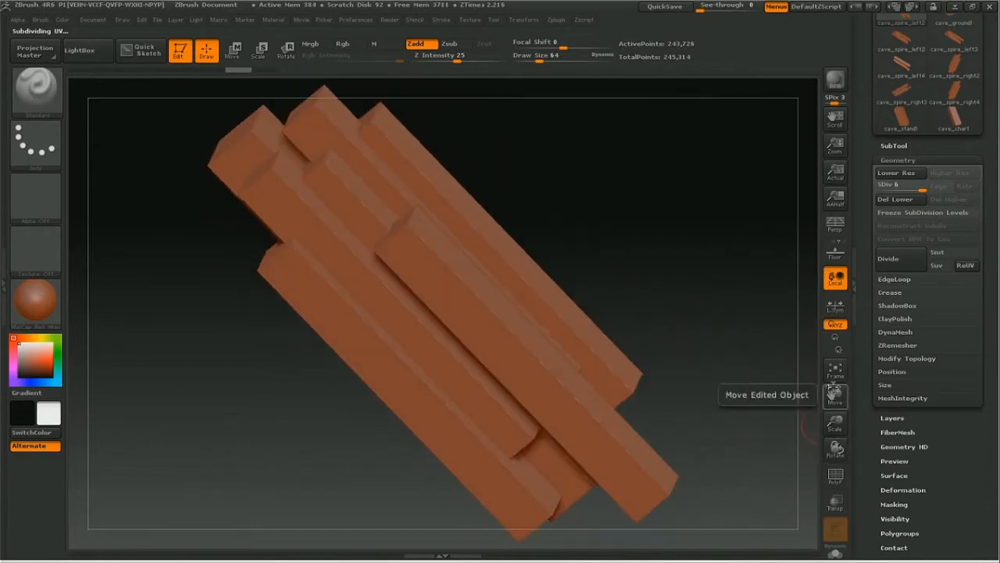
{"action": "left_click_drag", "start_coordinate": [836, 423], "coordinate": [709, 372]}
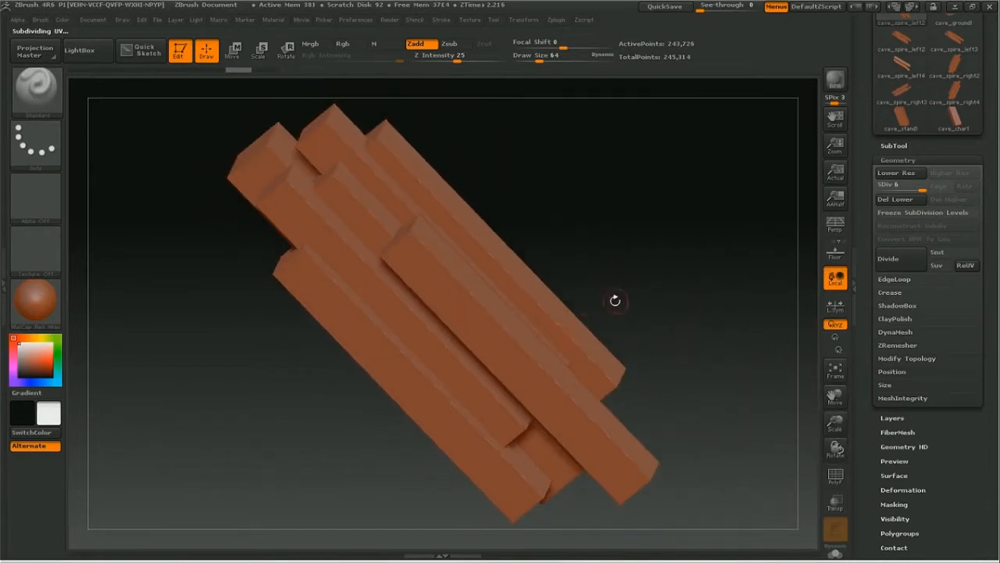
{"action": "mouse_move", "coordinate": [420, 301]}
{"action": "left_mouse_down"}
{"action": "mouse_move", "coordinate": [447, 273]}
{"action": "mouse_move", "coordinate": [453, 279]}
{"action": "left_mouse_up"}
{"action": "key", "text": "ctrl+z"}
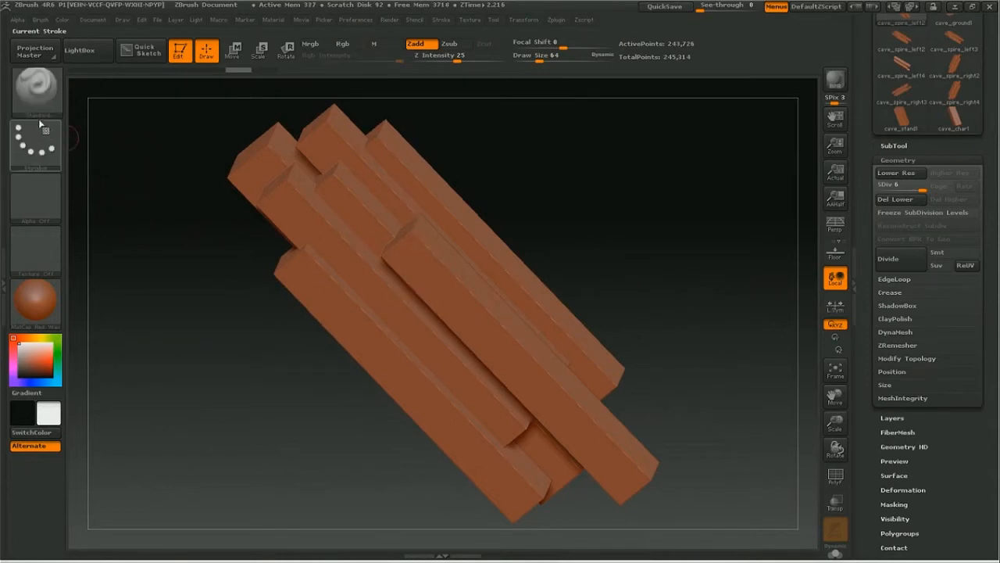
Step: Lower the spire to subdivision level 5 and choose the ClayBuildup brush
{"action": "left_click", "coordinate": [911, 189]}
{"action": "left_click_drag", "start_coordinate": [837, 425], "coordinate": [835, 418]}
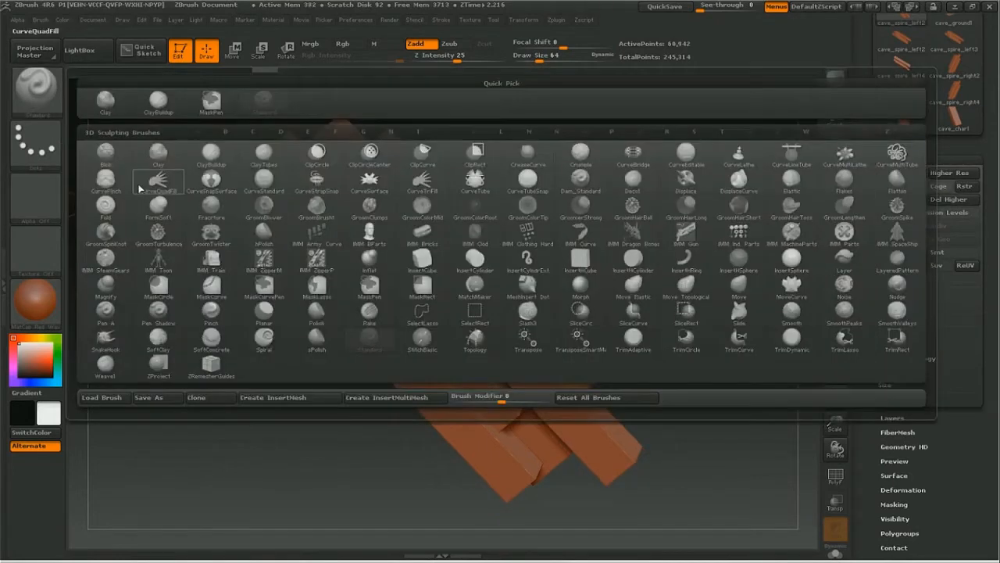
{"action": "left_click", "coordinate": [36, 90]}
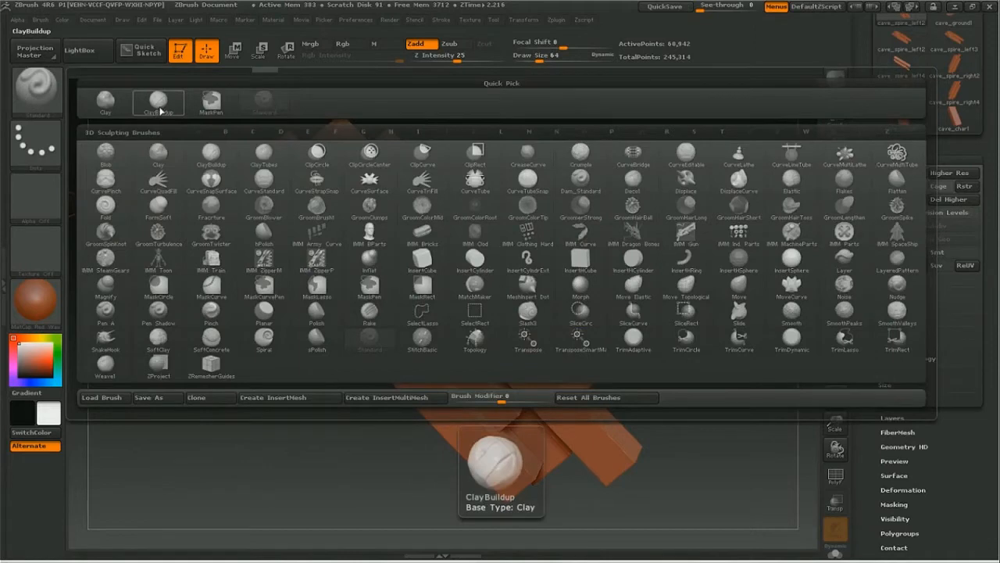
{"action": "left_click", "coordinate": [159, 109]}
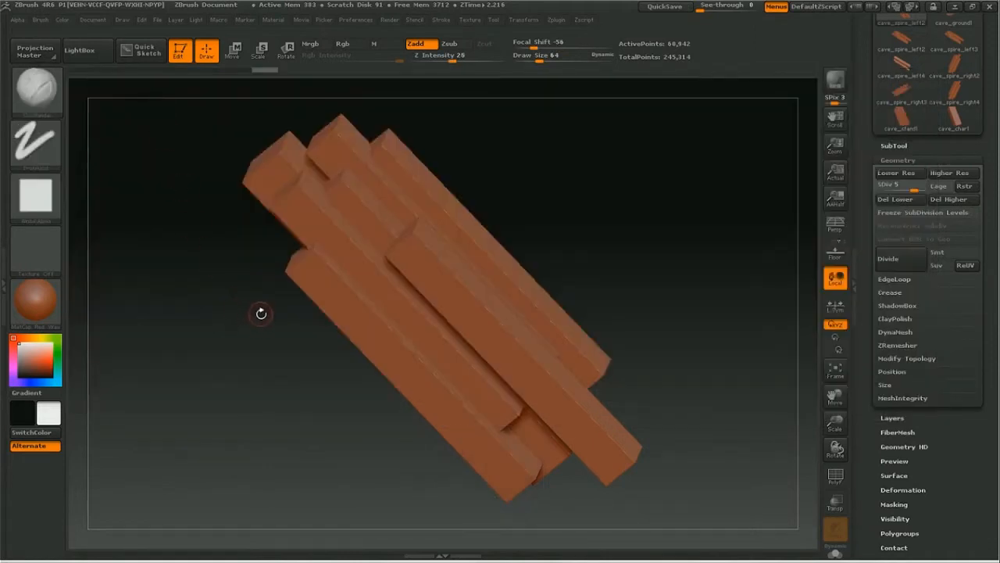
Step: Bring up the quick brush settings at the cursor and look over the available 3D sculpting brushes
{"action": "key", "text": "space"}
{"action": "key", "text": "space"}
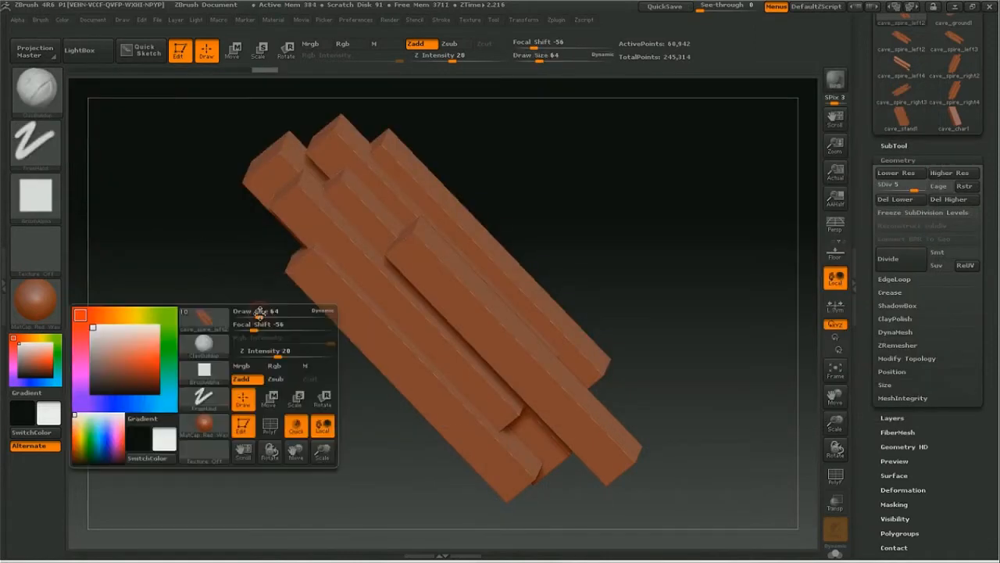
{"action": "left_click", "coordinate": [205, 348]}
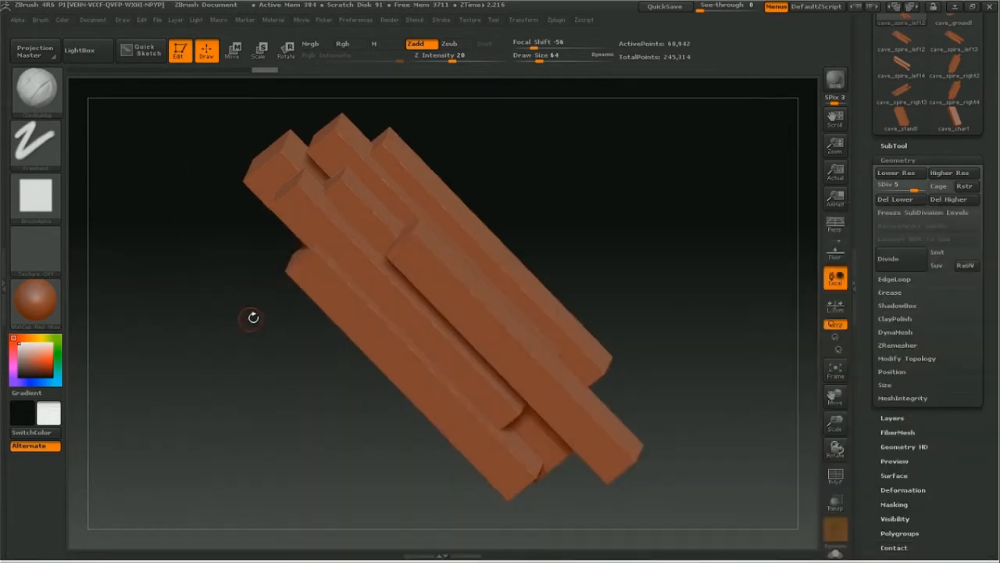
{"action": "left_click_drag", "start_coordinate": [253, 317], "coordinate": [229, 337]}
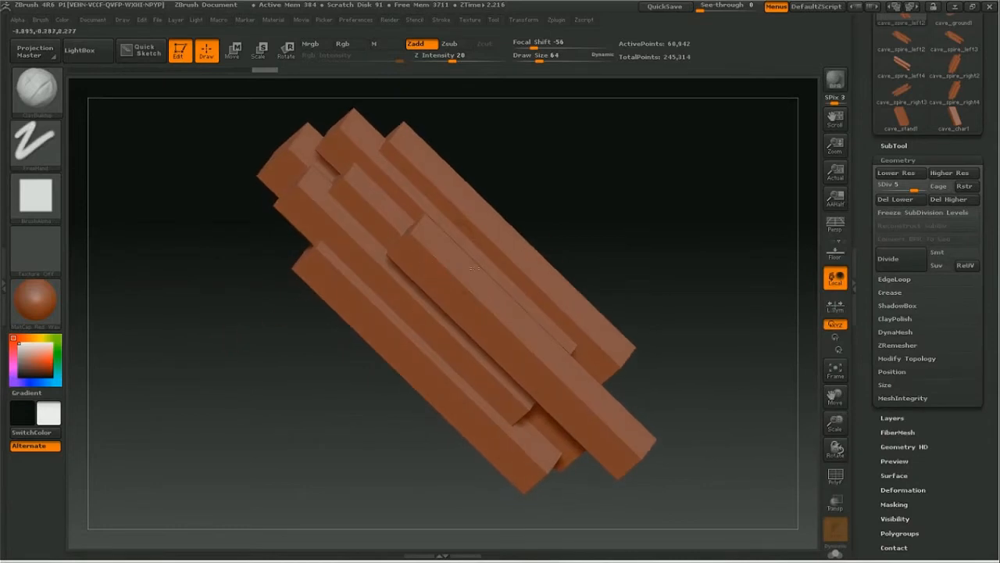
Step: Set the ClayBuildup brush's stroke type to Spray and its draw size to 277
{"action": "left_click", "coordinate": [43, 156]}
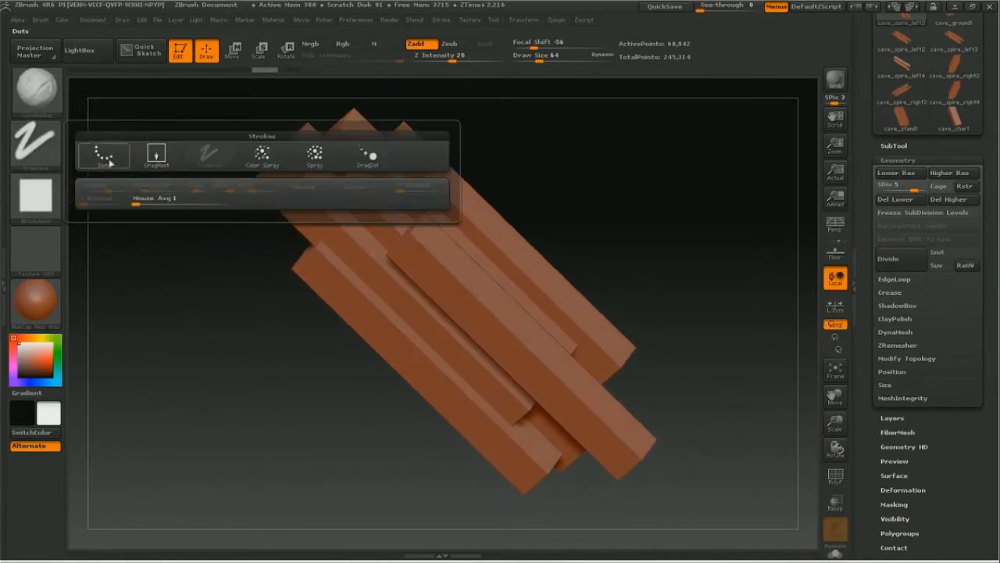
{"action": "left_click", "coordinate": [315, 156]}
{"action": "key", "text": "space"}
{"action": "left_click_drag", "start_coordinate": [283, 257], "coordinate": [309, 257]}
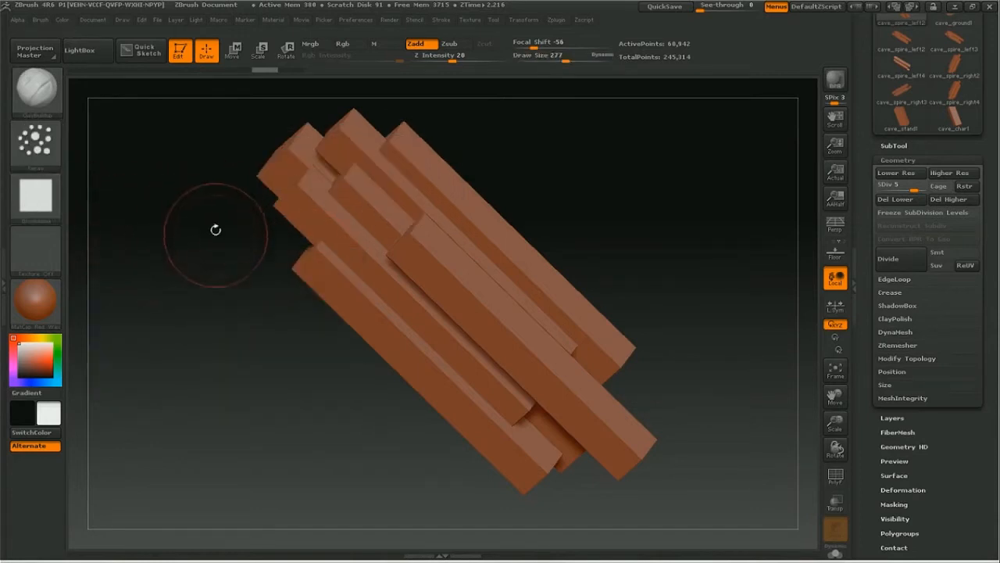
Step: Try sprayed ClayBuildup strokes across the spire's beams, both raised and carved in, and undo them
{"action": "left_click_drag", "start_coordinate": [511, 320], "coordinate": [425, 292]}
{"action": "key", "text": "ctrl+z"}
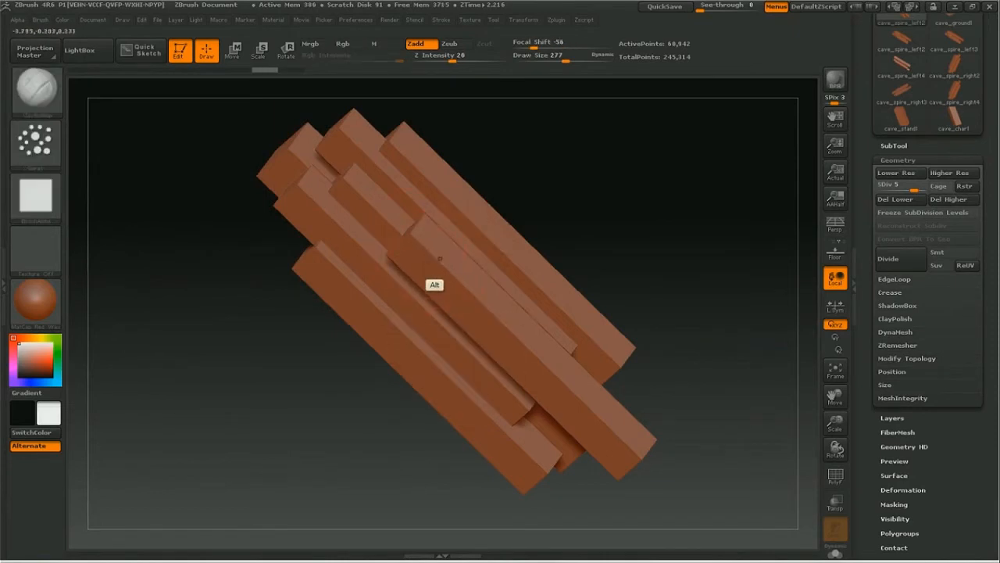
{"action": "mouse_move", "coordinate": [408, 337]}
{"action": "left_mouse_down", "text": "alt"}
{"action": "mouse_move", "coordinate": [422, 320]}
{"action": "mouse_move", "coordinate": [406, 201]}
{"action": "left_mouse_up", "text": "alt"}
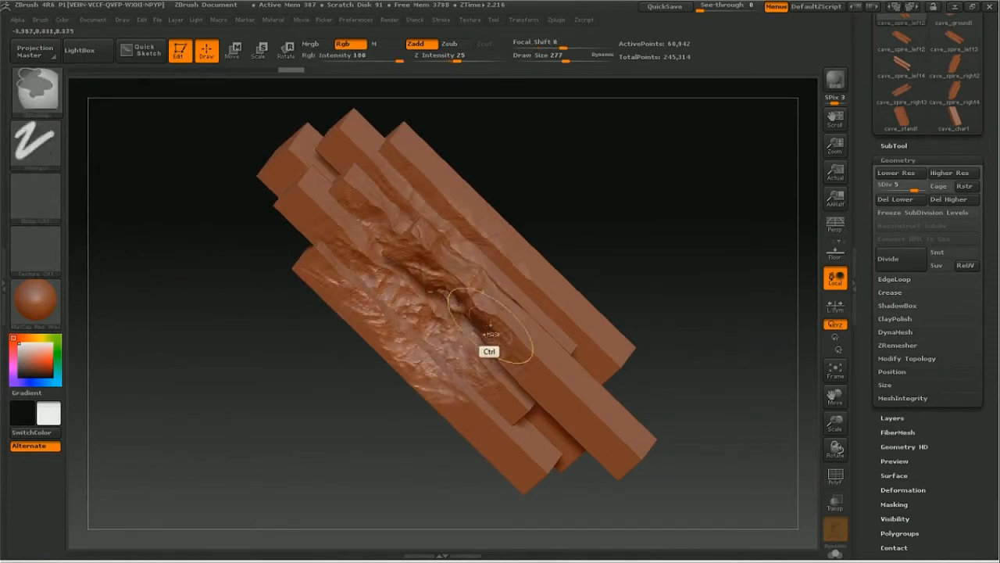
{"action": "key", "text": "ctrl+z"}
Step: Raise the spire to subdivision level 6, undo the test spray strokes and set the draw size to 709
{"action": "left_click_drag", "start_coordinate": [914, 188], "coordinate": [924, 188]}
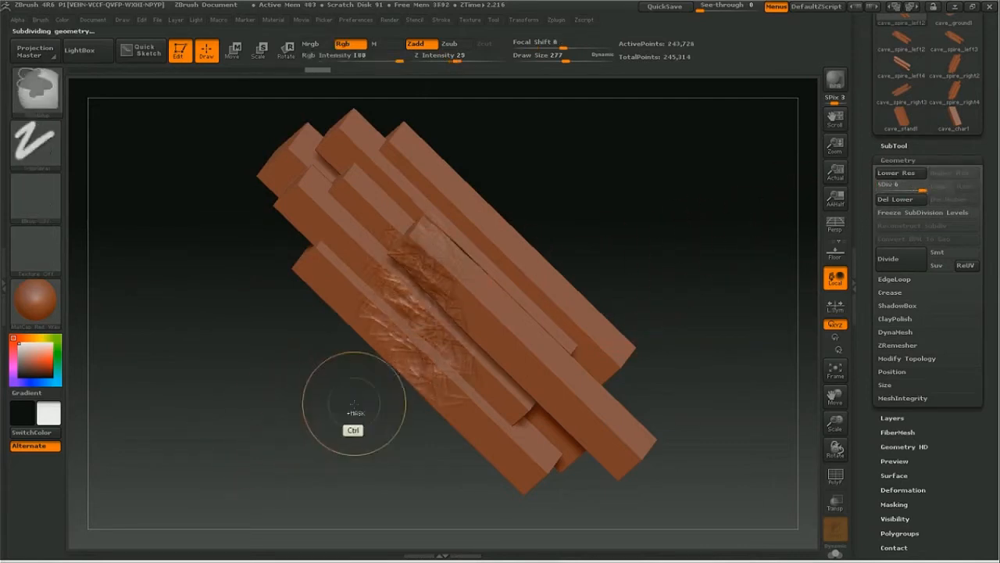
{"action": "key", "text": "ctrl+z"}
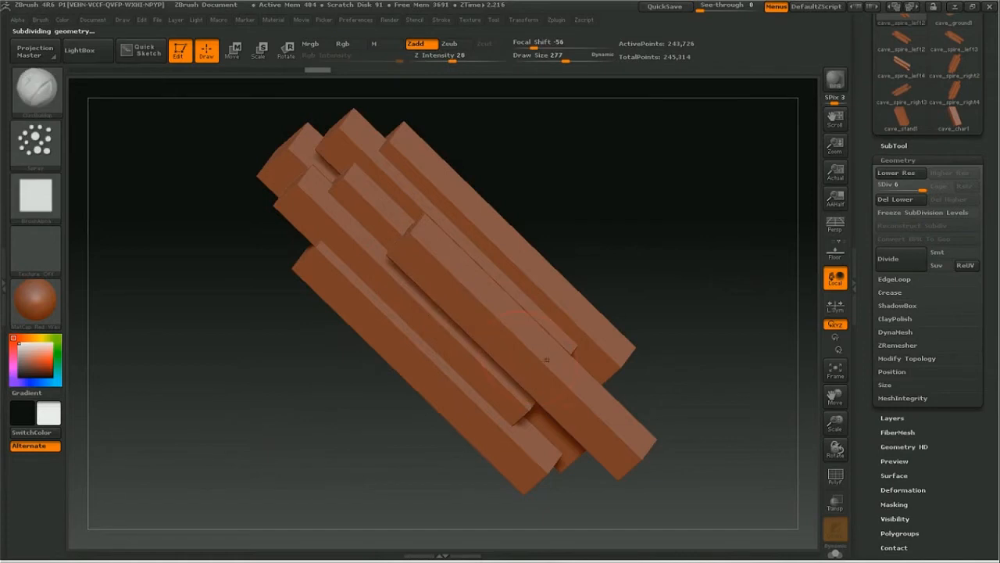
{"action": "mouse_move", "coordinate": [835, 423]}
{"action": "left_mouse_down"}
{"action": "mouse_move", "coordinate": [826, 417]}
{"action": "mouse_move", "coordinate": [829, 444]}
{"action": "left_mouse_up"}
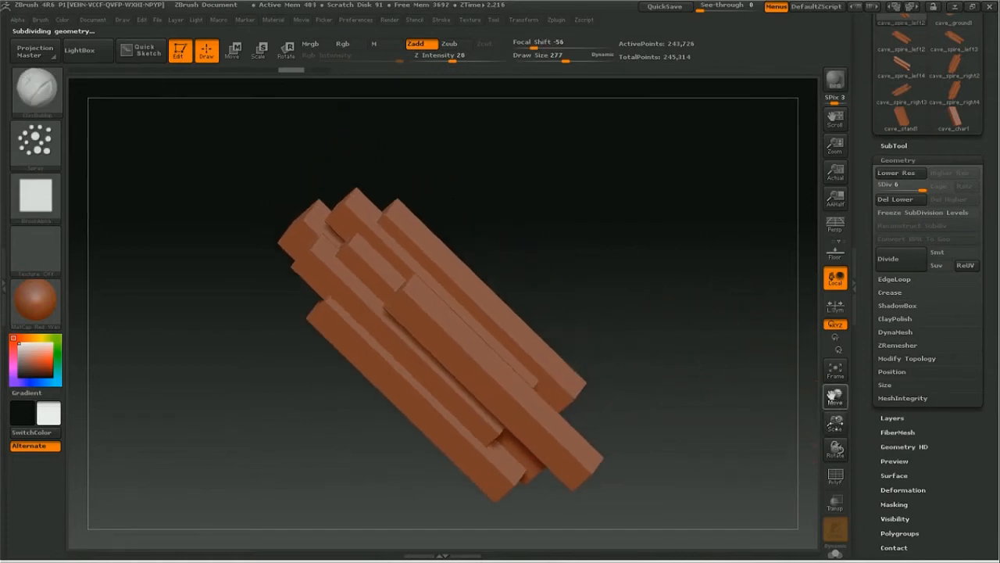
{"action": "key", "text": "space"}
{"action": "left_click_drag", "start_coordinate": [417, 330], "coordinate": [449, 330]}
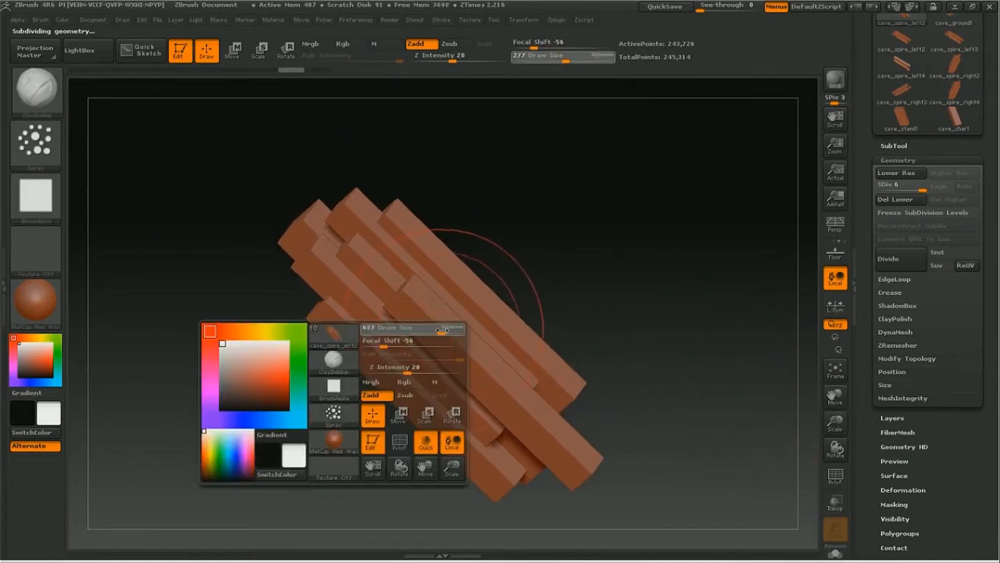
Step: Carve rough rock texture into the spire's beams from several angles with inverted ClayBuildup spray strokes, smoothing where needed
{"action": "key", "text": "alt"}
{"action": "mouse_move", "coordinate": [322, 257]}
{"action": "left_mouse_down", "text": "alt"}
{"action": "mouse_move", "coordinate": [375, 227]}
{"action": "mouse_move", "coordinate": [444, 317]}
{"action": "mouse_move", "coordinate": [372, 371]}
{"action": "mouse_move", "coordinate": [512, 334]}
{"action": "left_mouse_up", "text": "alt"}
{"action": "left_click_drag", "start_coordinate": [642, 244], "coordinate": [575, 223]}
{"action": "left_click_drag", "start_coordinate": [446, 312], "coordinate": [469, 262]}
{"action": "mouse_move", "coordinate": [321, 320]}
{"action": "left_mouse_down", "text": "alt"}
{"action": "mouse_move", "coordinate": [313, 293]}
{"action": "mouse_move", "coordinate": [292, 361]}
{"action": "mouse_move", "coordinate": [335, 429]}
{"action": "left_mouse_up", "text": "alt"}
{"action": "mouse_move", "coordinate": [469, 273]}
{"action": "left_mouse_down"}
{"action": "mouse_move", "coordinate": [491, 310]}
{"action": "mouse_move", "coordinate": [472, 274]}
{"action": "left_mouse_up"}
{"action": "left_click_drag", "start_coordinate": [301, 352], "coordinate": [304, 279], "text": "shift"}
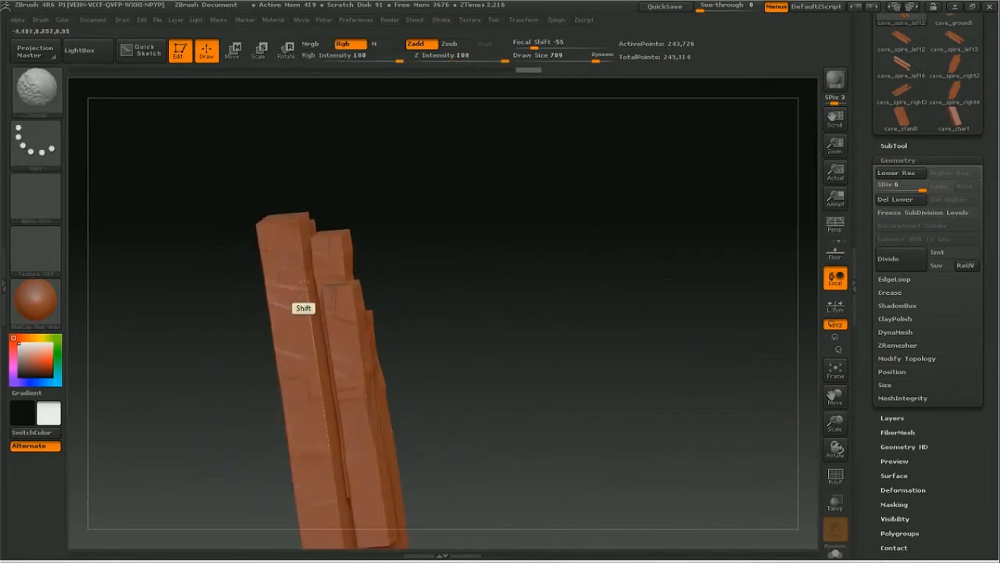
{"action": "mouse_move", "coordinate": [488, 288]}
{"action": "left_mouse_down"}
{"action": "mouse_move", "coordinate": [471, 317]}
{"action": "mouse_move", "coordinate": [423, 337]}
{"action": "left_mouse_up"}
{"action": "mouse_move", "coordinate": [311, 332]}
{"action": "left_mouse_down", "text": "shift"}
{"action": "mouse_move", "coordinate": [303, 348]}
{"action": "mouse_move", "coordinate": [321, 306]}
{"action": "left_mouse_up", "text": "shift"}
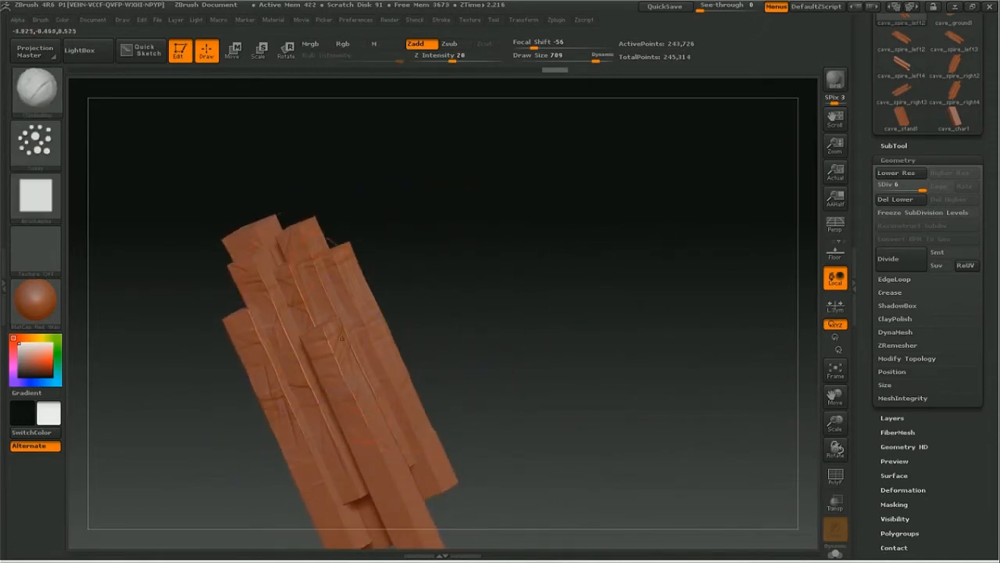
{"action": "mouse_move", "coordinate": [283, 265]}
{"action": "left_mouse_down", "text": "alt"}
{"action": "mouse_move", "coordinate": [271, 255]}
{"action": "mouse_move", "coordinate": [301, 270]}
{"action": "mouse_move", "coordinate": [284, 294]}
{"action": "mouse_move", "coordinate": [289, 326]}
{"action": "mouse_move", "coordinate": [308, 302]}
{"action": "left_mouse_up", "text": "alt"}
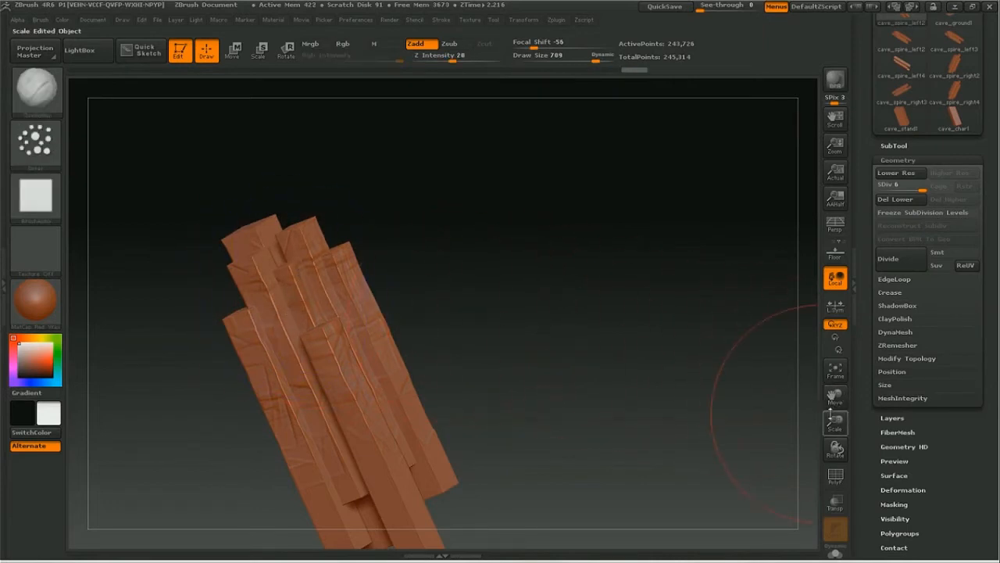
{"action": "left_click_drag", "start_coordinate": [833, 414], "coordinate": [836, 438]}
{"action": "left_click_drag", "start_coordinate": [836, 397], "coordinate": [849, 375]}
{"action": "left_click_drag", "start_coordinate": [397, 395], "coordinate": [416, 480], "text": "alt"}
Step: Switch the ClayBuildup brush's stroke type to FreeHand and set its draw size to 105
{"action": "key", "text": "space"}
{"action": "left_click", "coordinate": [35, 140]}
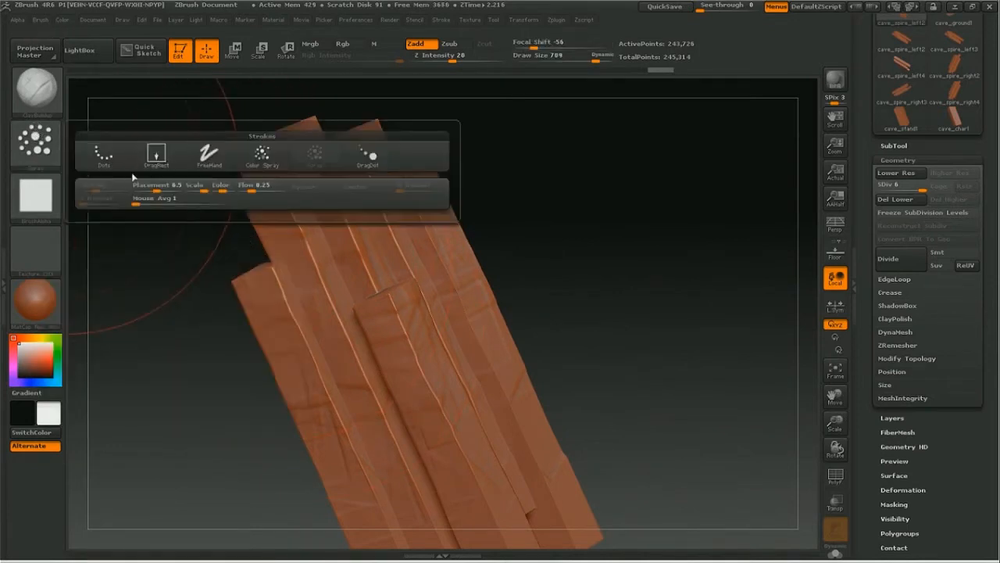
{"action": "left_click", "coordinate": [207, 156]}
{"action": "key", "text": "space"}
{"action": "left_click_drag", "start_coordinate": [395, 315], "coordinate": [346, 316]}
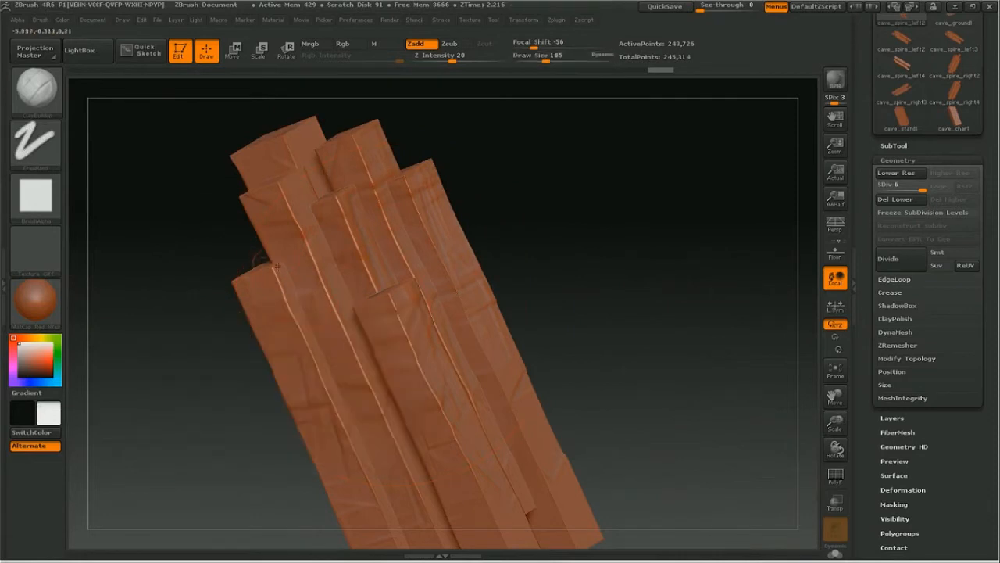
Step: Try FreeHand ClayBuildup strokes down the upper left beam of the spire and undo them
{"action": "left_click_drag", "start_coordinate": [283, 227], "coordinate": [320, 302]}
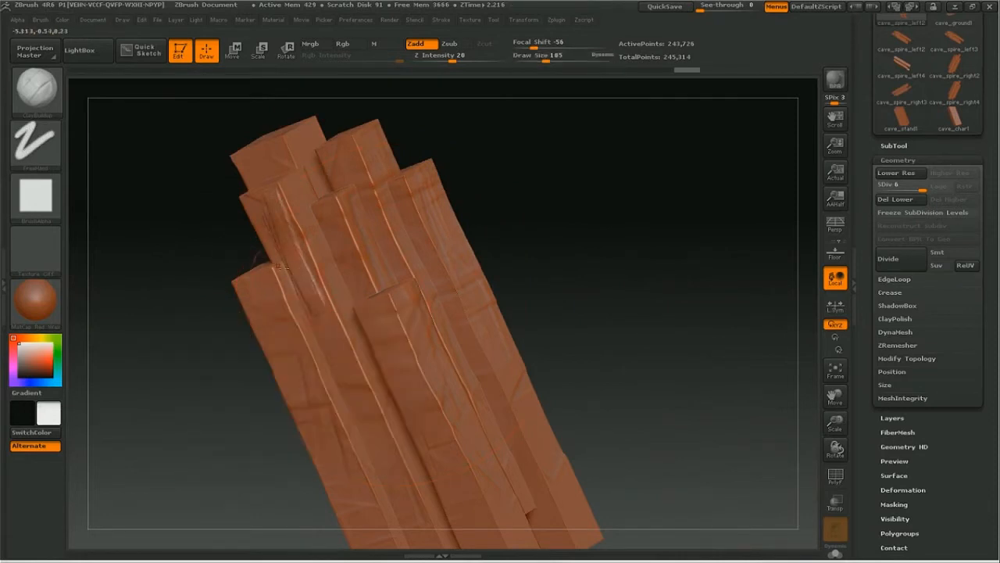
{"action": "left_click_drag", "start_coordinate": [286, 209], "coordinate": [356, 375]}
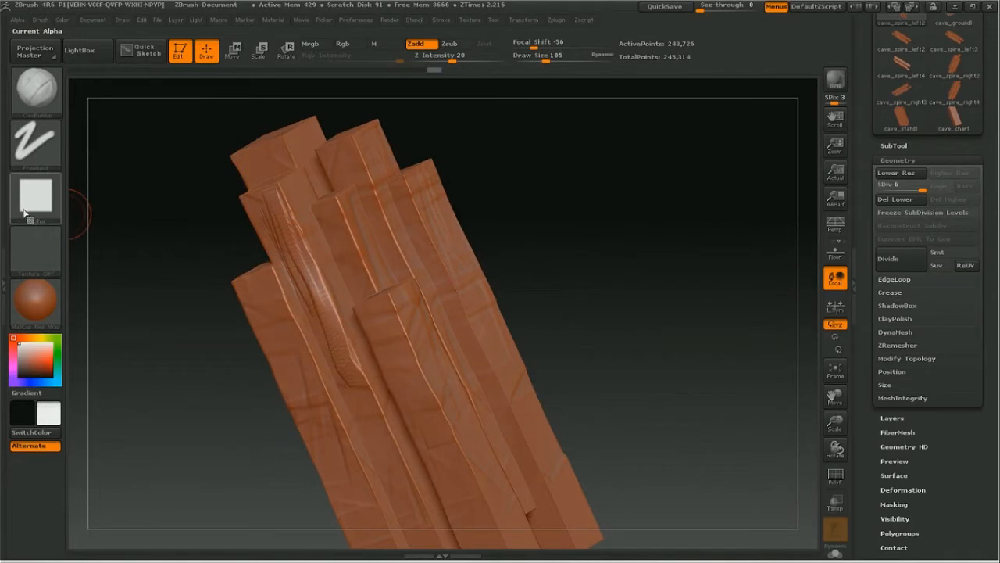
{"action": "key", "text": "ctrl+z"}
{"action": "key", "text": "ctrl+z"}
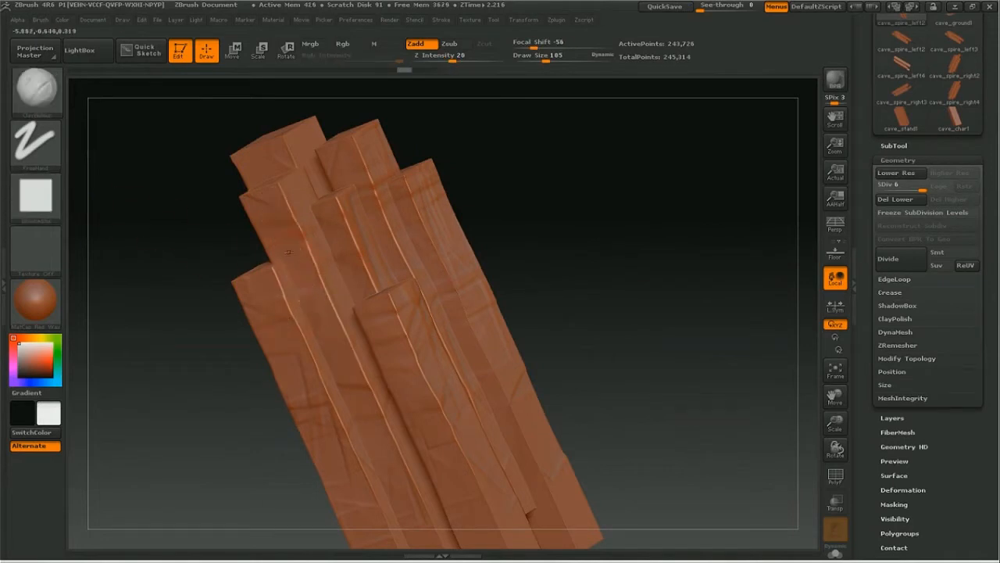
{"action": "left_click_drag", "start_coordinate": [296, 234], "coordinate": [375, 414]}
{"action": "key", "text": "ctrl+z"}
Step: Sculpt long FreeHand ClayBuildup strokes down the faces of the two front beams, undoing unwanted strokes
{"action": "left_click_drag", "start_coordinate": [586, 283], "coordinate": [603, 264]}
{"action": "left_click_drag", "start_coordinate": [828, 403], "coordinate": [860, 377]}
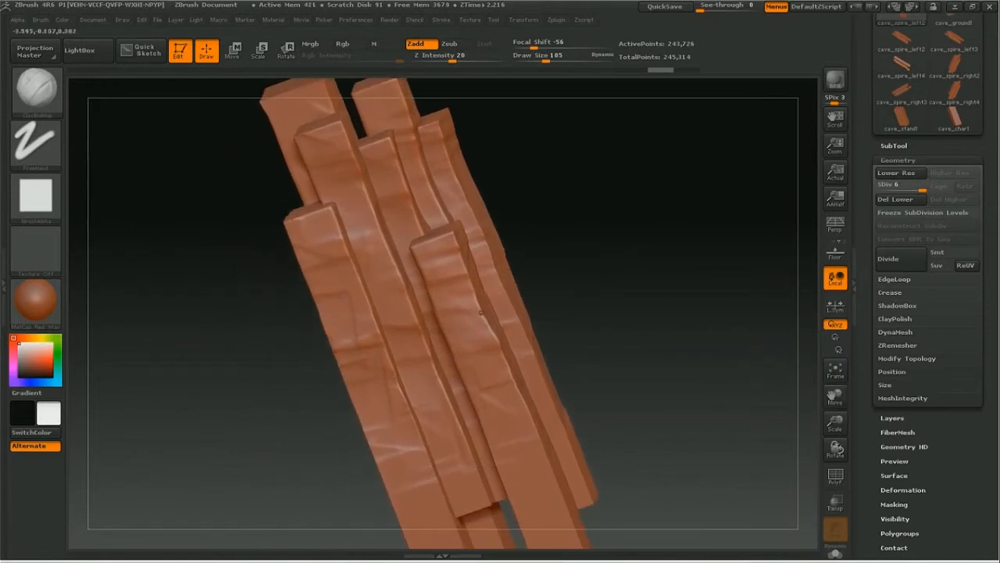
{"action": "mouse_move", "coordinate": [313, 236]}
{"action": "left_mouse_down"}
{"action": "mouse_move", "coordinate": [365, 410]}
{"action": "mouse_move", "coordinate": [363, 360]}
{"action": "left_mouse_up"}
{"action": "key", "text": "ctrl+z"}
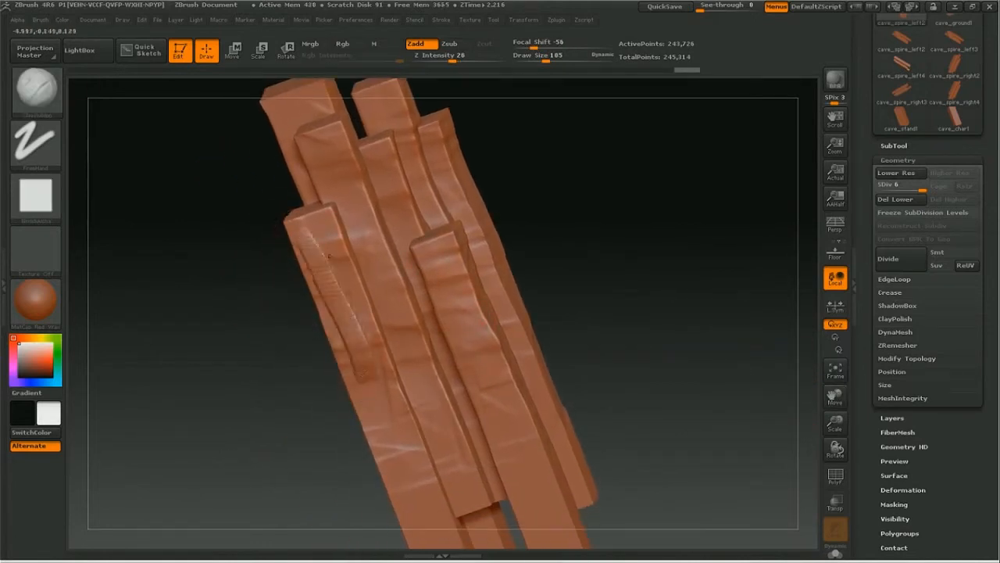
{"action": "left_click_drag", "start_coordinate": [596, 217], "coordinate": [562, 220]}
{"action": "left_click_drag", "start_coordinate": [447, 262], "coordinate": [483, 401]}
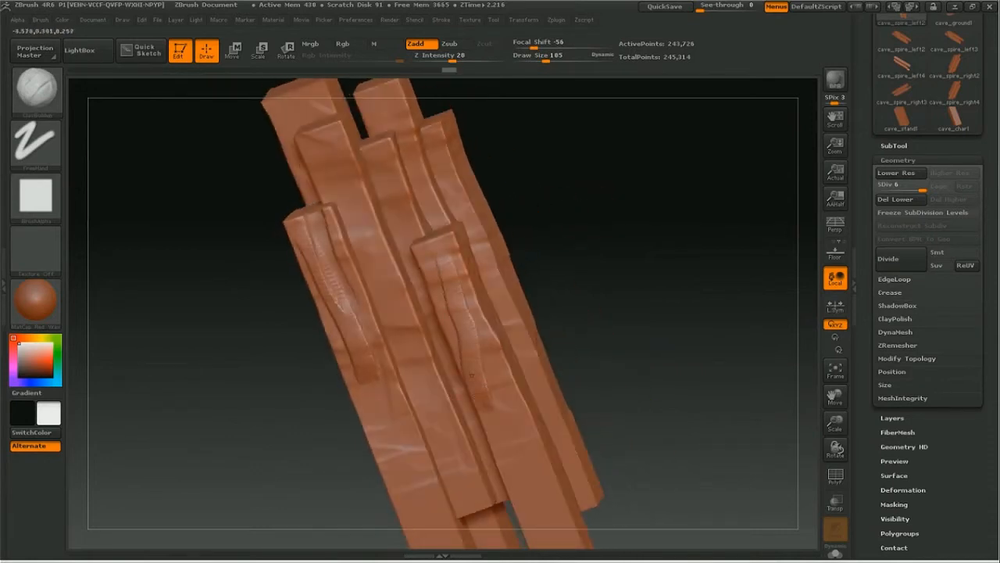
{"action": "left_click_drag", "start_coordinate": [466, 323], "coordinate": [495, 400]}
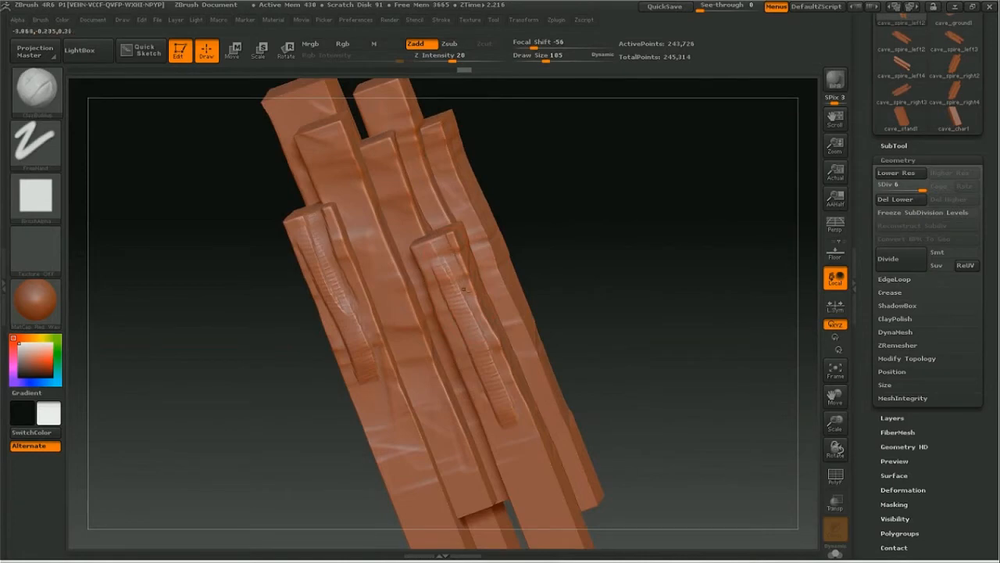
Step: Sculpt lengthwise ClayBuildup strokes down the faces of the upper left beam from another angle
{"action": "left_click_drag", "start_coordinate": [594, 225], "coordinate": [594, 224]}
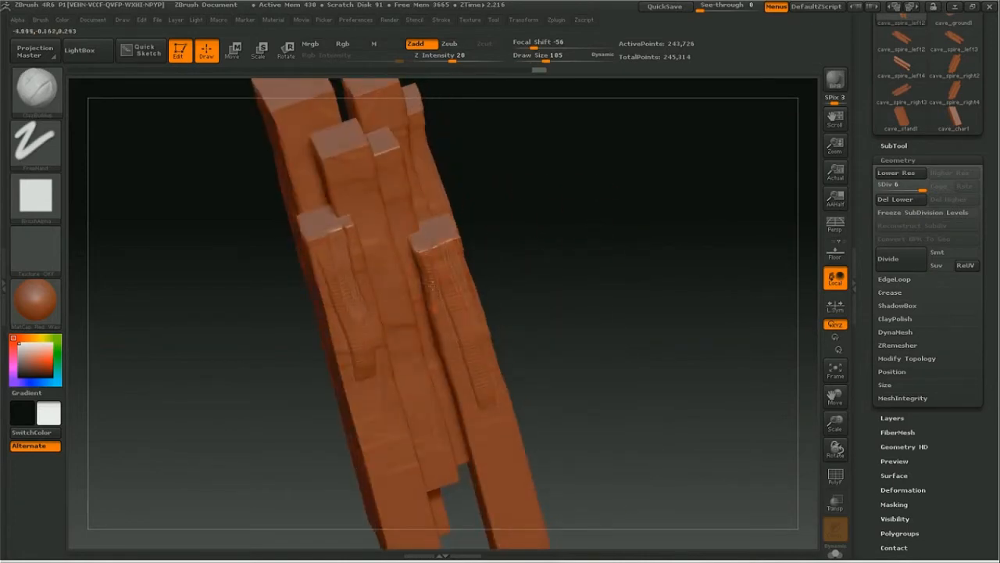
{"action": "left_click_drag", "start_coordinate": [544, 202], "coordinate": [347, 182]}
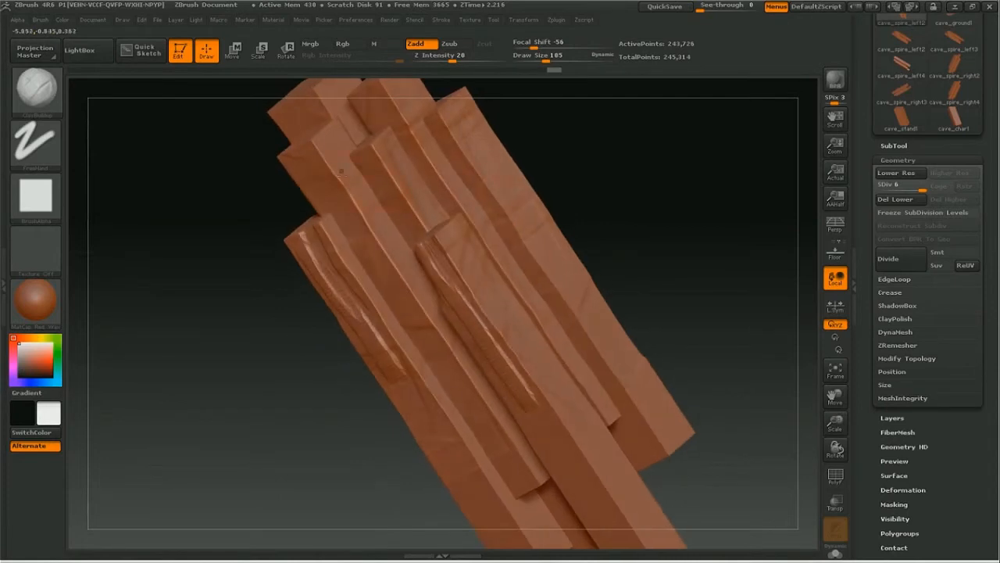
{"action": "left_click_drag", "start_coordinate": [314, 142], "coordinate": [357, 206]}
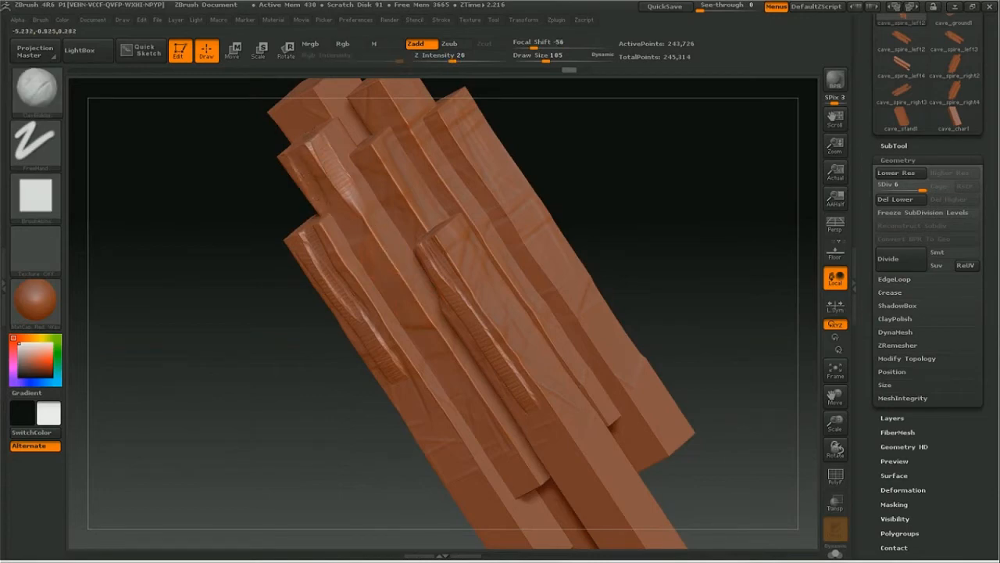
{"action": "left_click_drag", "start_coordinate": [291, 212], "coordinate": [199, 241]}
Step: Set the draw size to 175 and sculpt strokes on the short middle beam and along the outer right beam
{"action": "key", "text": "space"}
{"action": "mouse_move", "coordinate": [373, 189]}
{"action": "left_mouse_down"}
{"action": "mouse_move", "coordinate": [379, 178]}
{"action": "mouse_move", "coordinate": [396, 202]}
{"action": "left_mouse_up"}
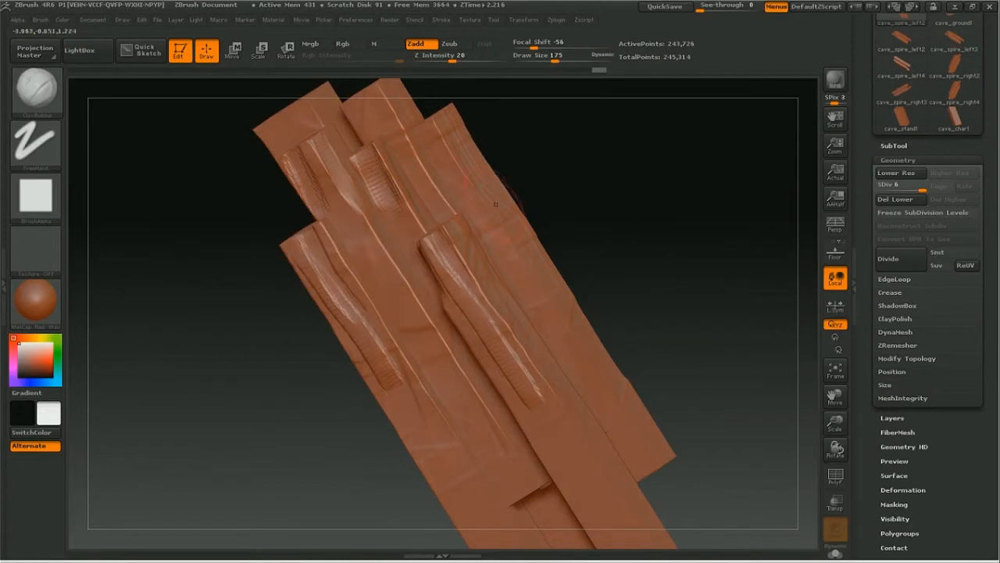
{"action": "left_click_drag", "start_coordinate": [495, 179], "coordinate": [531, 220]}
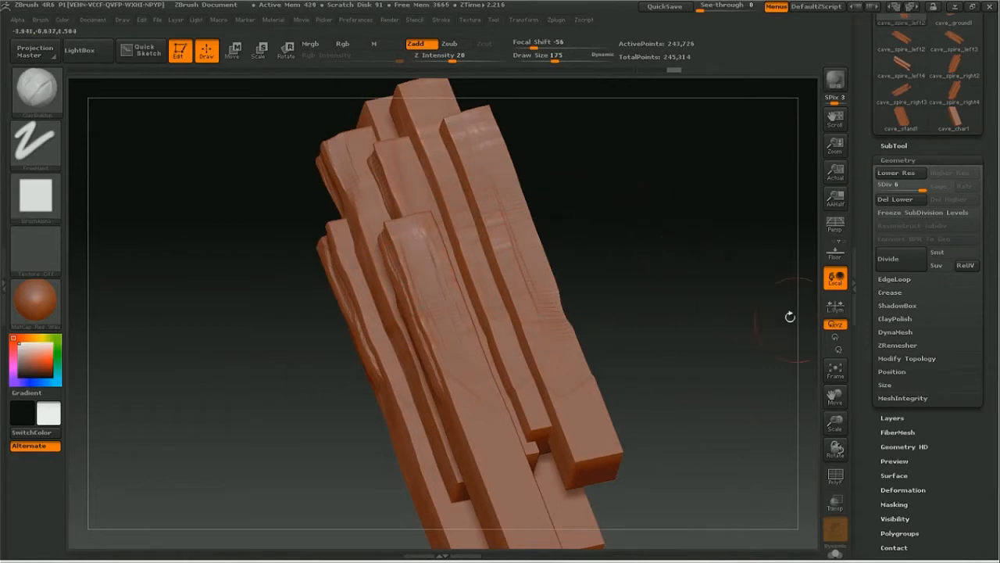
Step: Sculpt broad ClayBuildup strokes down the tall rear beam and along the lower part of the middle beam
{"action": "left_click_drag", "start_coordinate": [835, 395], "coordinate": [841, 554]}
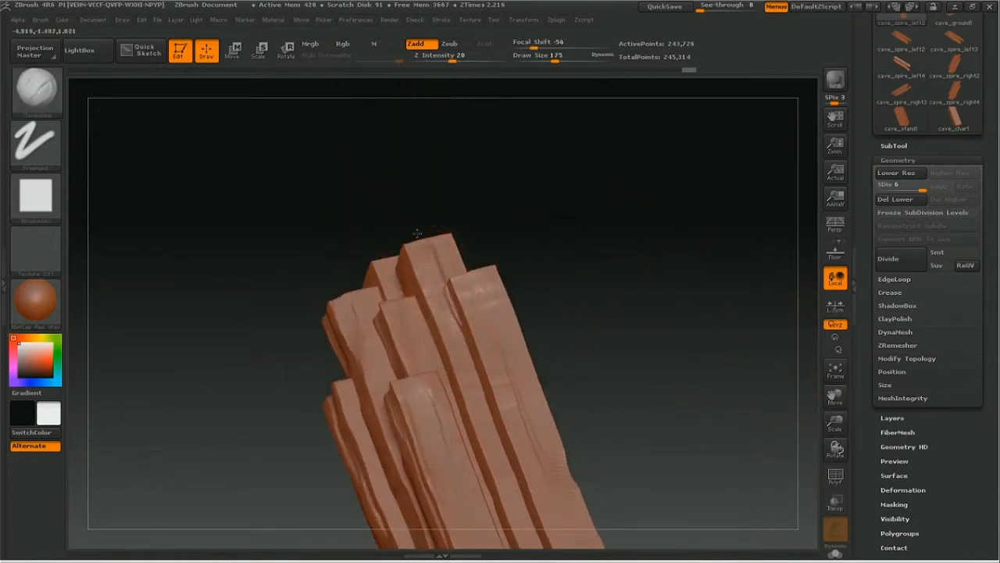
{"action": "left_click_drag", "start_coordinate": [415, 267], "coordinate": [432, 322]}
{"action": "left_click_drag", "start_coordinate": [420, 279], "coordinate": [429, 294]}
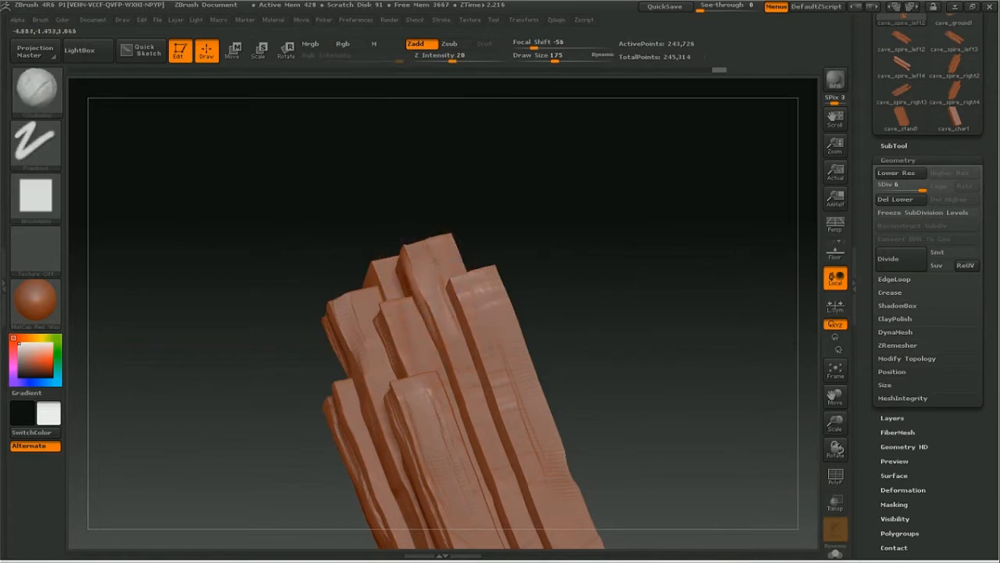
{"action": "left_click_drag", "start_coordinate": [447, 238], "coordinate": [393, 241]}
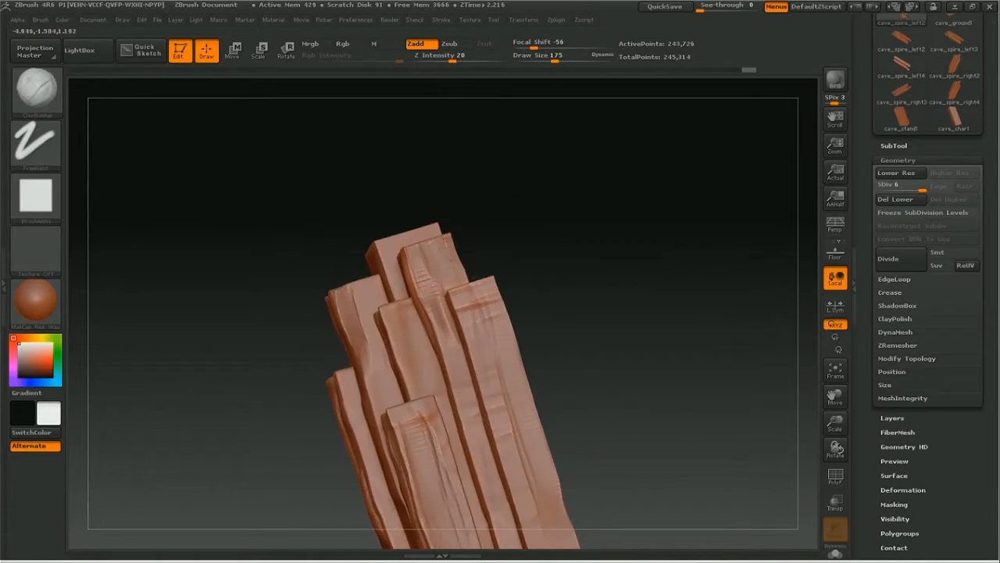
{"action": "left_click_drag", "start_coordinate": [448, 233], "coordinate": [593, 219]}
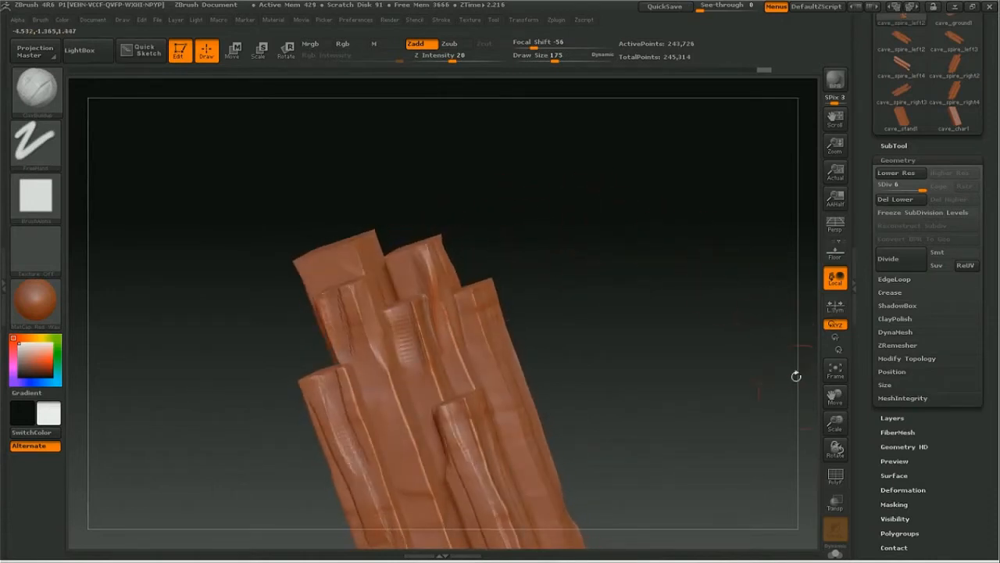
{"action": "left_click_drag", "start_coordinate": [831, 397], "coordinate": [816, 86]}
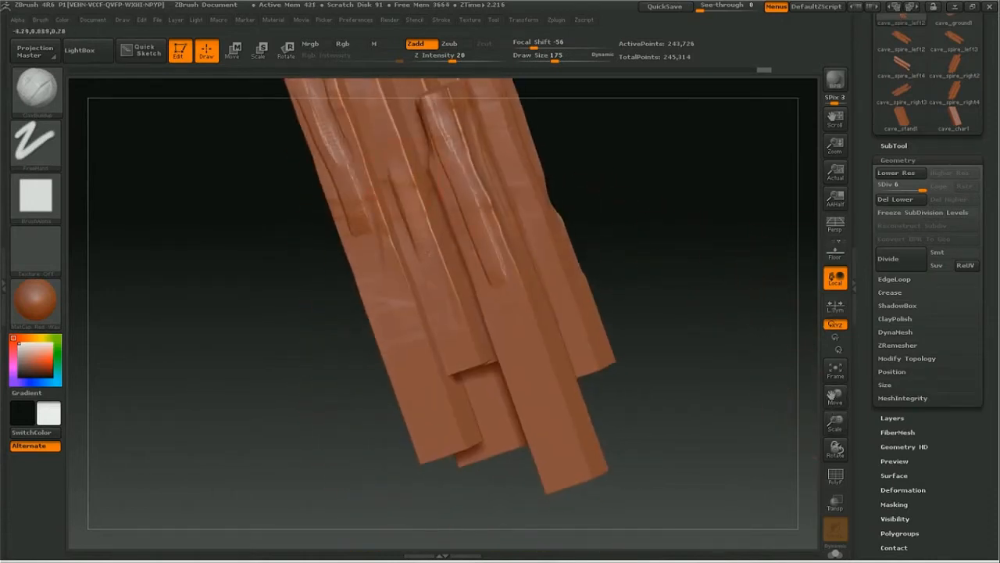
{"action": "left_click_drag", "start_coordinate": [818, 402], "coordinate": [787, 404]}
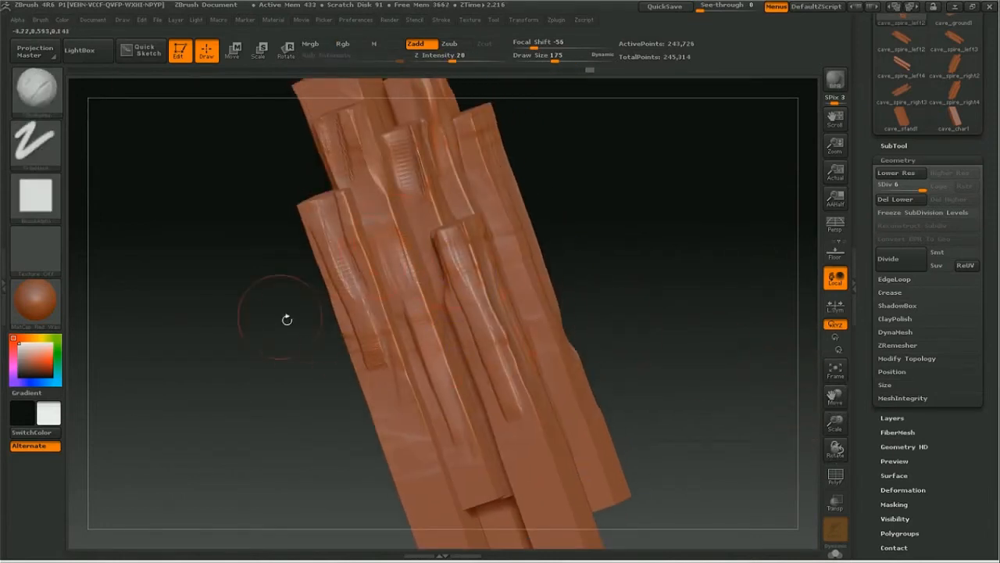
Step: Switch to the Flatten brush and set its draw size to 75
{"action": "key", "text": "space"}
{"action": "left_click", "coordinate": [211, 337]}
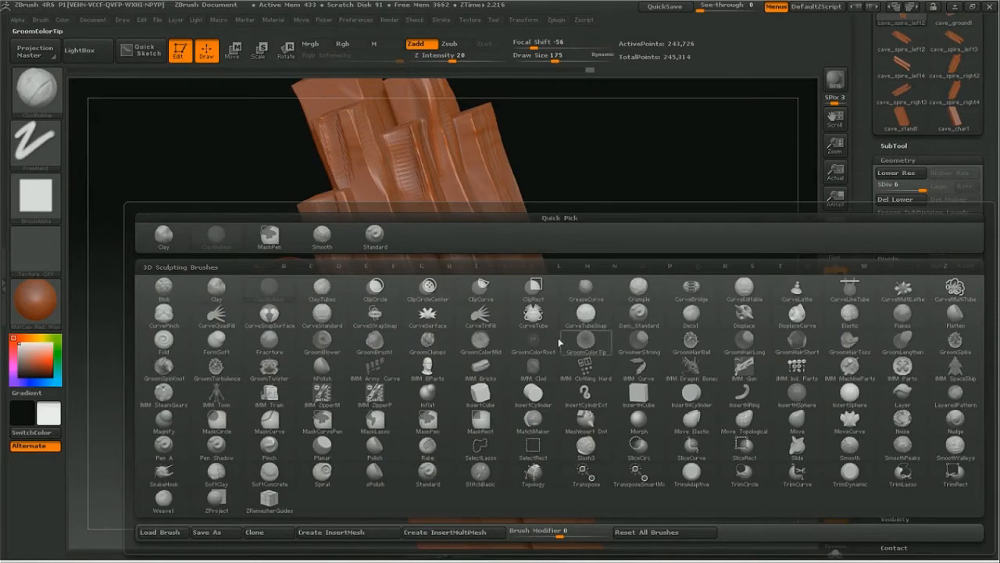
{"action": "left_click", "coordinate": [956, 321]}
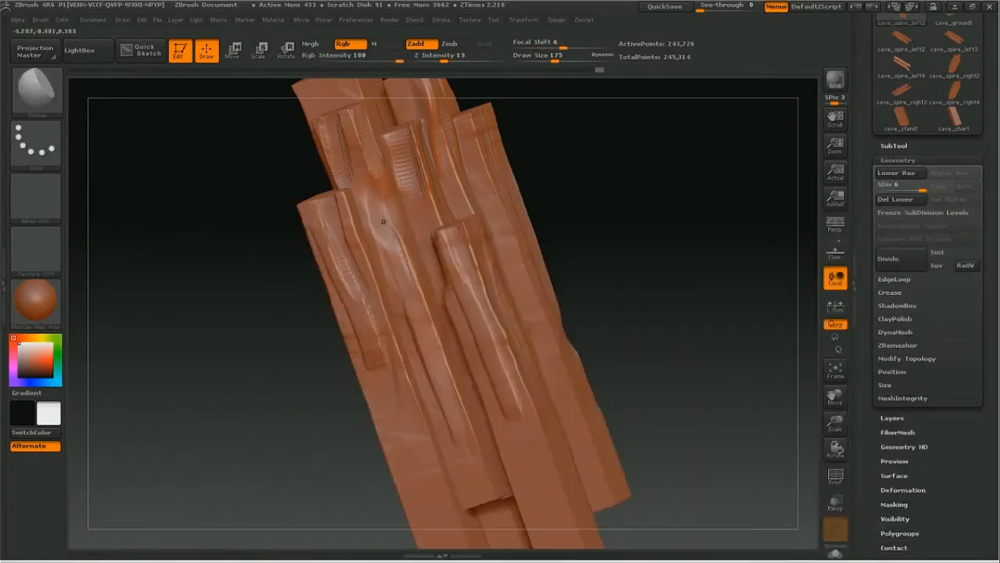
{"action": "key", "text": "space"}
{"action": "left_click_drag", "start_coordinate": [400, 269], "coordinate": [383, 270]}
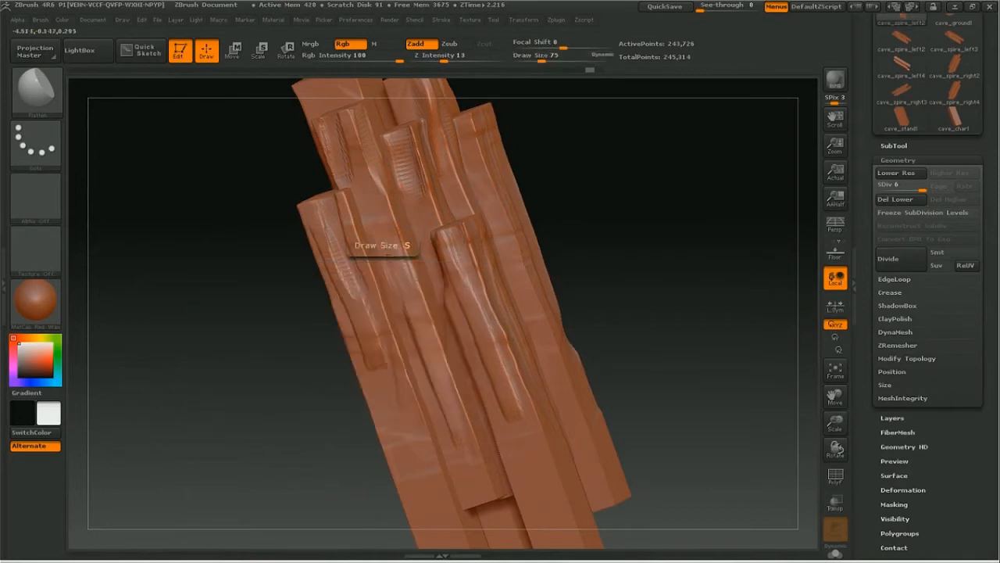
Step: Flatten the ribbed stroke marks and edges on the beams' upper parts and smooth the ridges on the front right beam
{"action": "left_click_drag", "start_coordinate": [835, 396], "coordinate": [844, 512]}
{"action": "left_click_drag", "start_coordinate": [636, 274], "coordinate": [630, 327]}
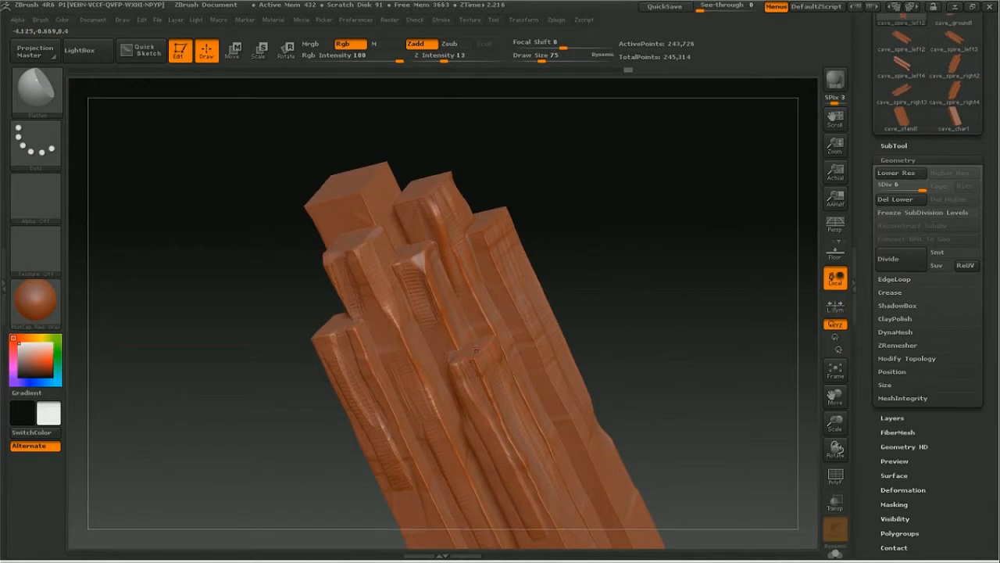
{"action": "left_click_drag", "start_coordinate": [648, 284], "coordinate": [488, 279]}
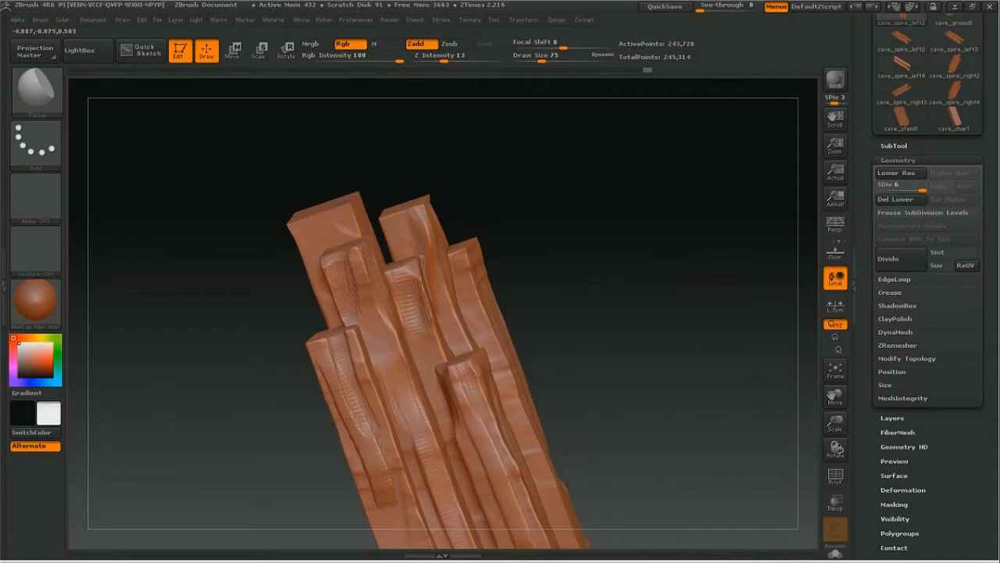
{"action": "left_click_drag", "start_coordinate": [418, 332], "coordinate": [413, 303], "text": "shift"}
{"action": "left_click_drag", "start_coordinate": [614, 373], "coordinate": [607, 358]}
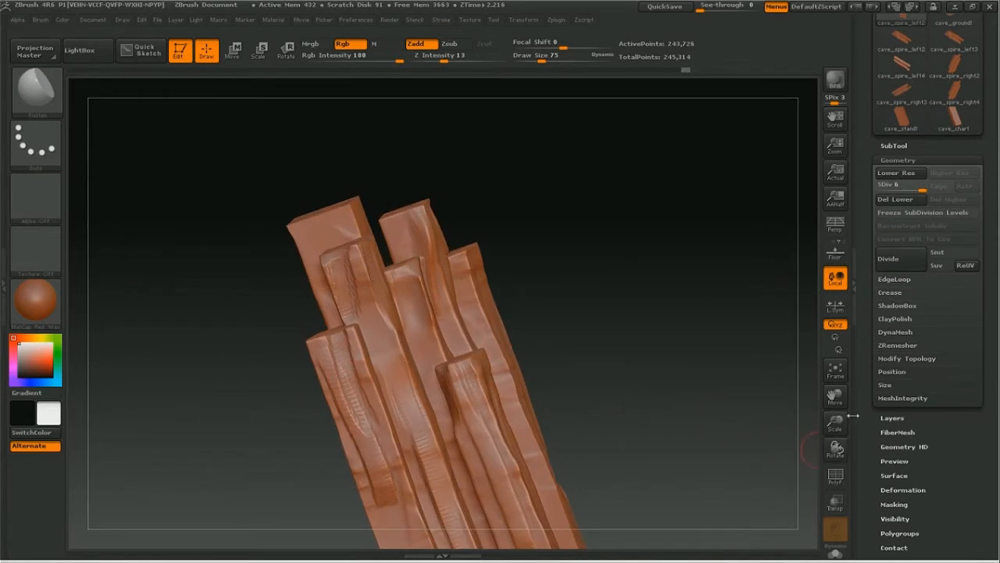
{"action": "left_click_drag", "start_coordinate": [809, 389], "coordinate": [806, 370]}
{"action": "key", "text": "shift"}
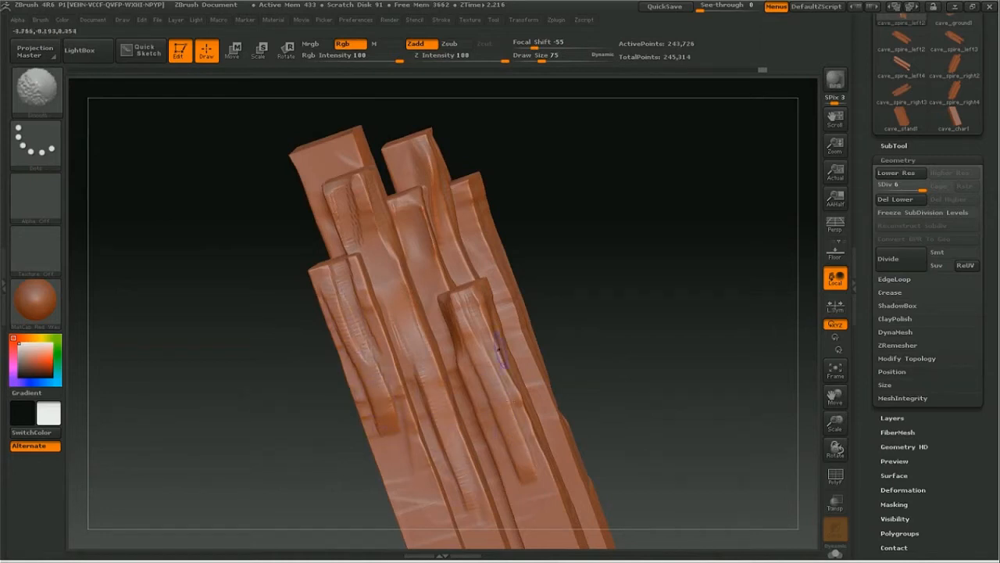
{"action": "left_click_drag", "start_coordinate": [538, 232], "coordinate": [626, 234]}
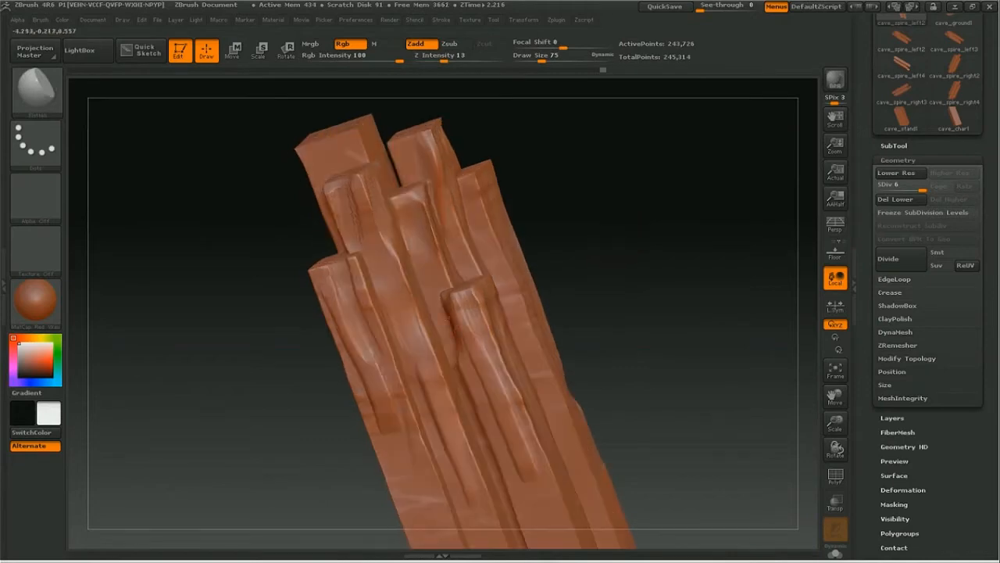
Step: Switch back to the ClayBuildup brush
{"action": "key", "text": "space"}
{"action": "key", "text": "b"}
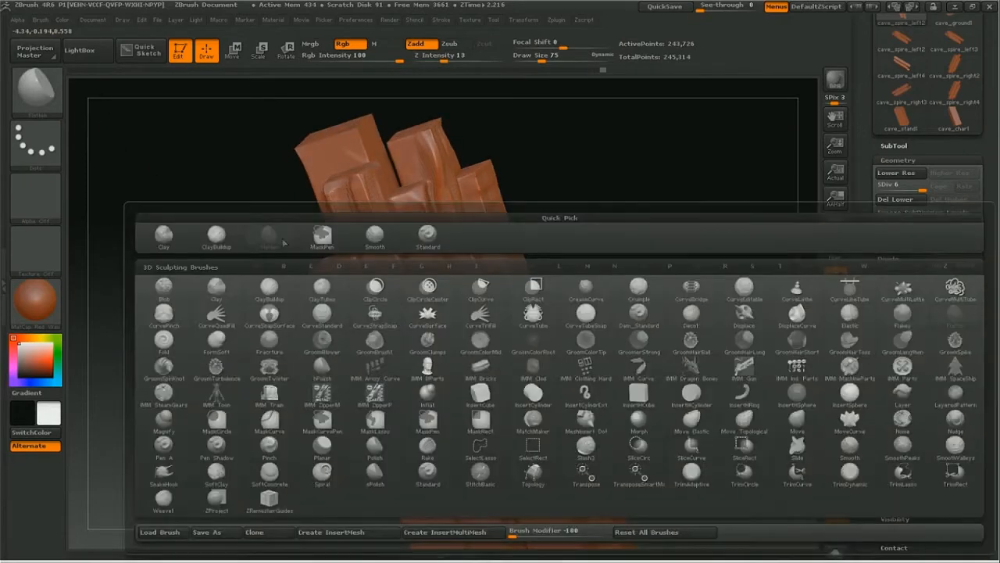
{"action": "left_click", "coordinate": [217, 234]}
Step: Try ClayBuildup strokes at draw size 75 down the middle and front right beams and undo them
{"action": "left_click_drag", "start_coordinate": [387, 275], "coordinate": [447, 411]}
{"action": "left_click_drag", "start_coordinate": [416, 262], "coordinate": [512, 478]}
{"action": "key", "text": "ctrl+z"}
{"action": "left_click_drag", "start_coordinate": [482, 355], "coordinate": [542, 498]}
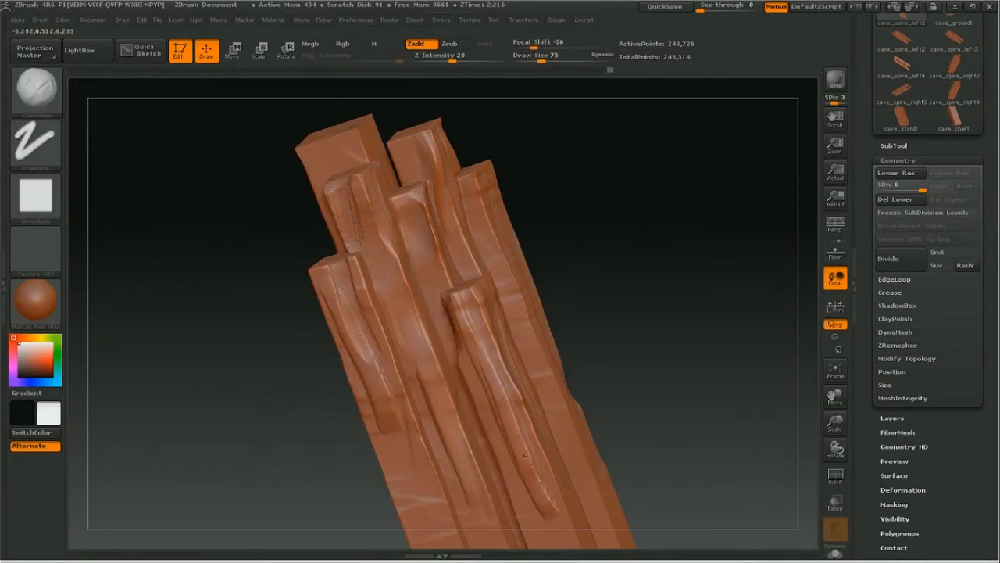
{"action": "left_click_drag", "start_coordinate": [639, 358], "coordinate": [636, 308]}
{"action": "left_click_drag", "start_coordinate": [614, 271], "coordinate": [597, 248]}
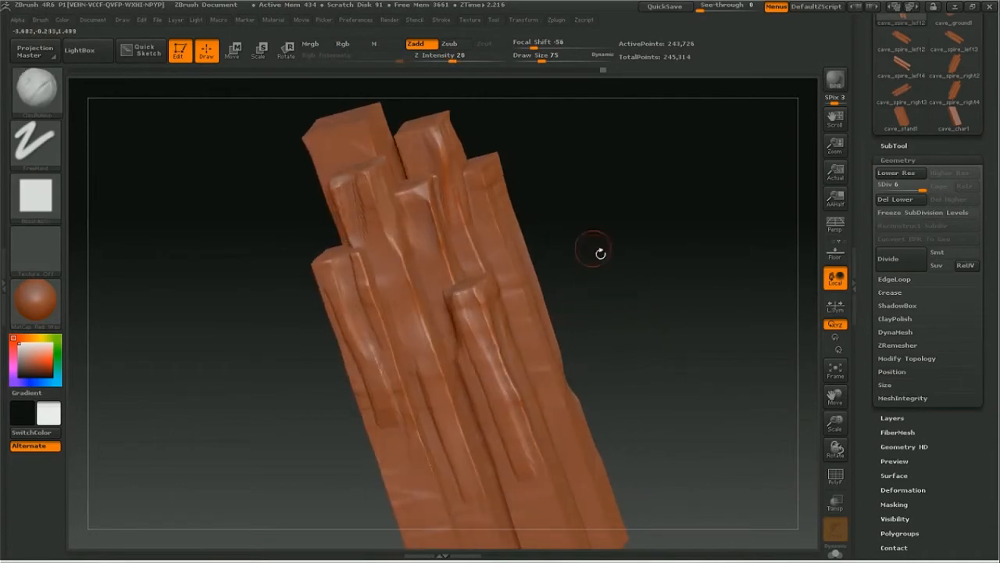
Step: Set the Lazy Mouse LazyStep of the FreeHand stroke to 0.5
{"action": "left_click", "coordinate": [494, 20]}
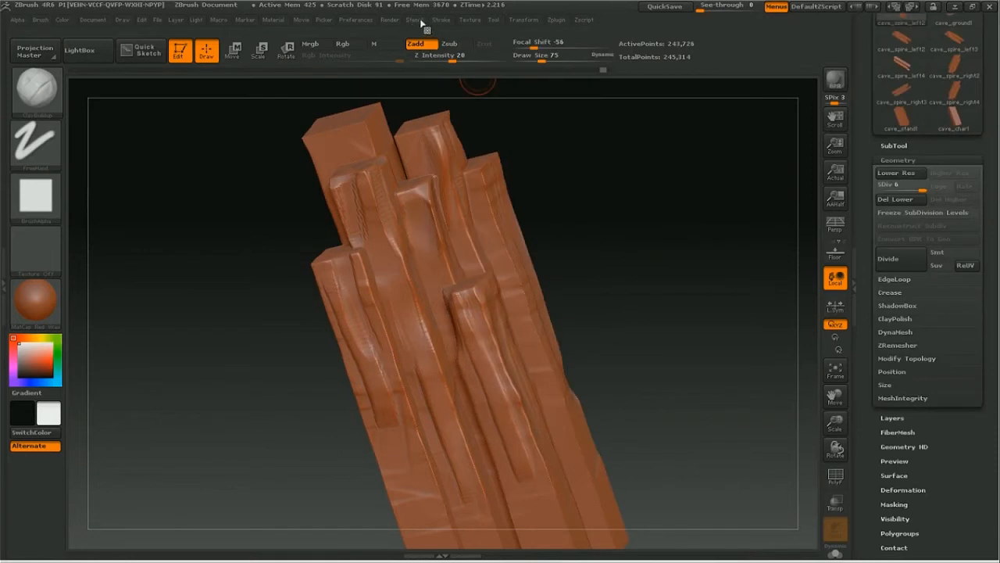
{"action": "left_click", "coordinate": [442, 19]}
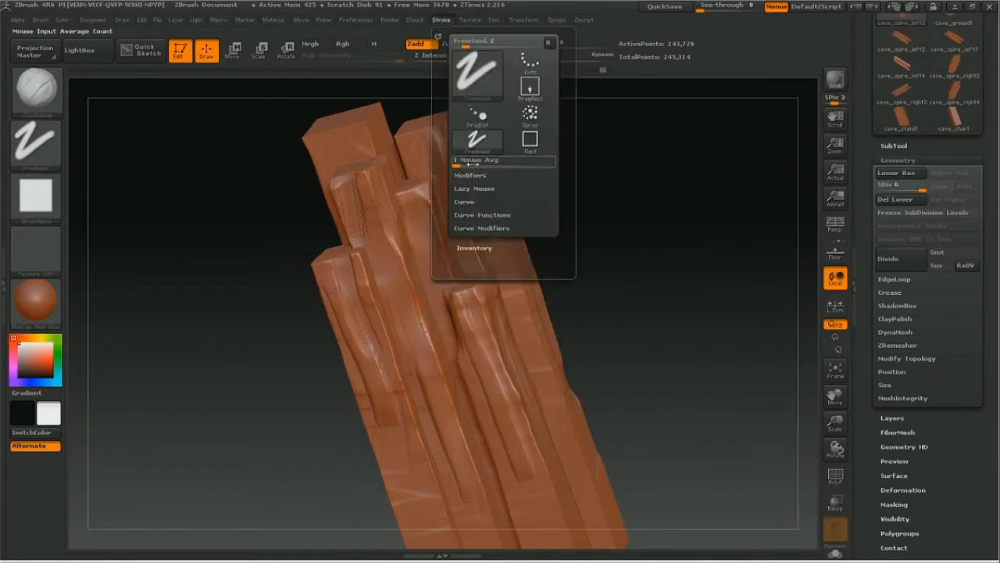
{"action": "left_click", "coordinate": [471, 175]}
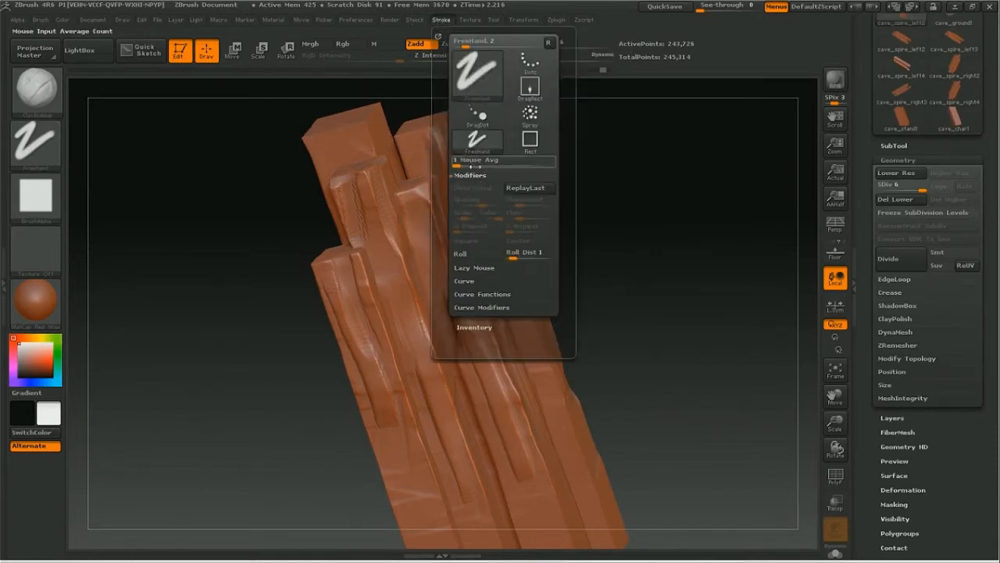
{"action": "left_click", "coordinate": [473, 267]}
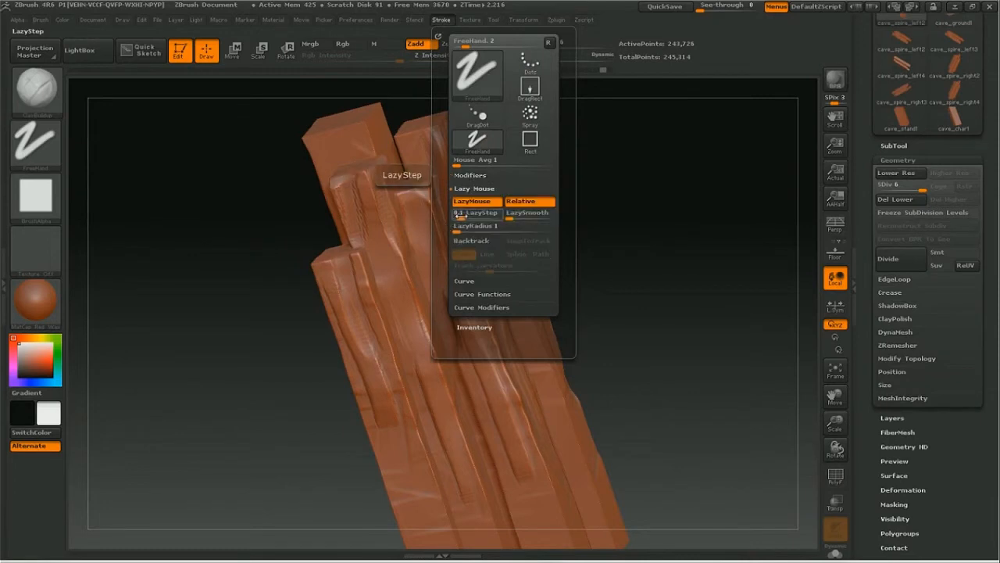
{"action": "left_click", "coordinate": [463, 213]}
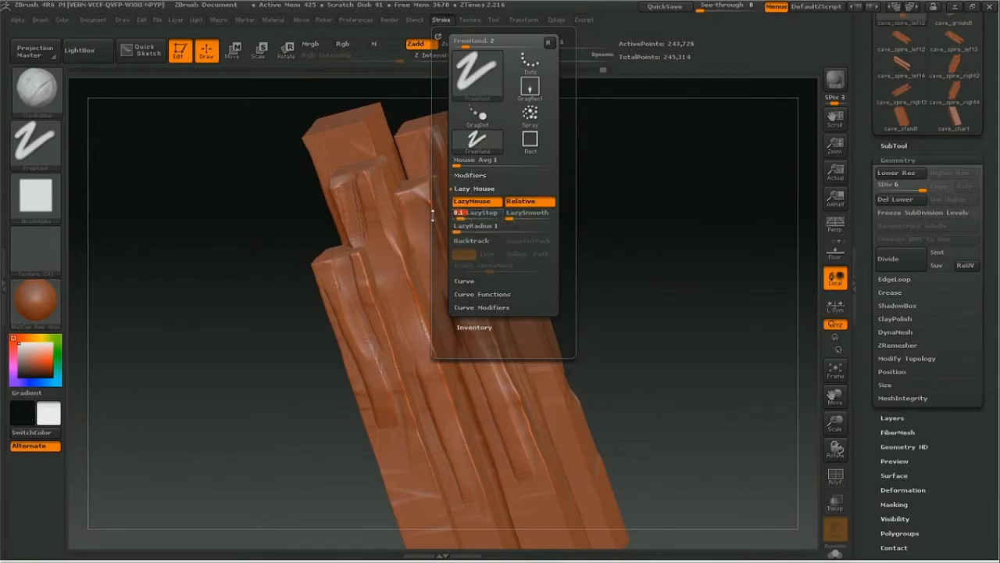
{"action": "type", "text": "0.5"}
{"action": "key", "text": "Return"}
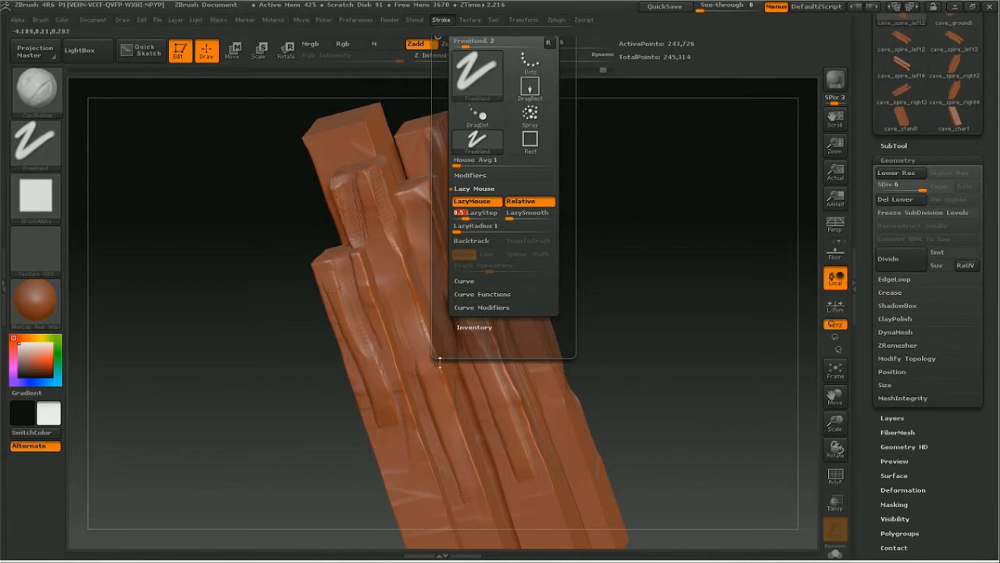
Step: Test the wider LazyStep with ClayBuildup strokes on the middle and front right beams, undoing the last stroke
{"action": "mouse_move", "coordinate": [435, 419]}
{"action": "left_mouse_down"}
{"action": "mouse_move", "coordinate": [412, 331]}
{"action": "mouse_move", "coordinate": [424, 344]}
{"action": "left_mouse_up"}
{"action": "left_click_drag", "start_coordinate": [494, 408], "coordinate": [513, 473]}
{"action": "key", "text": "ctrl+z"}
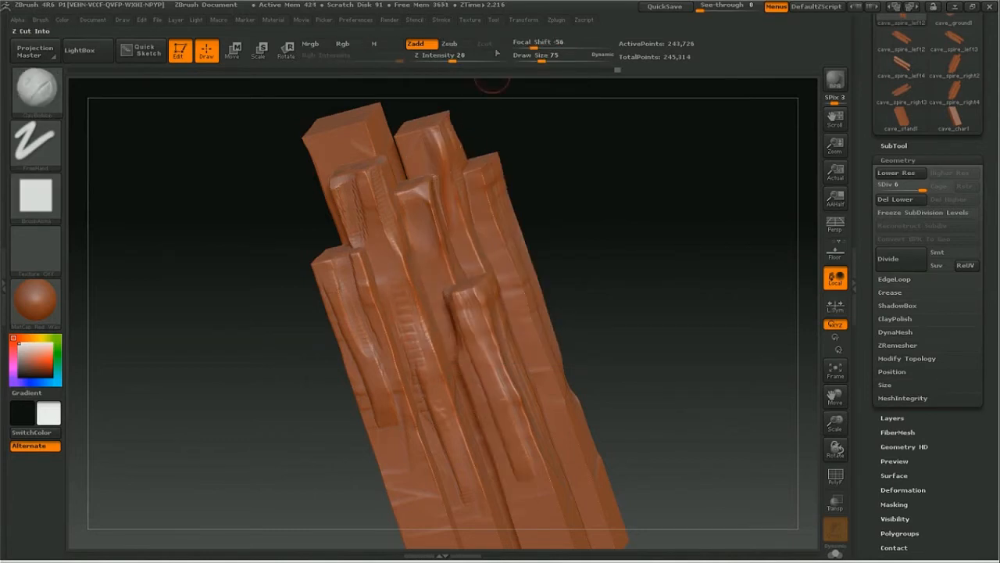
Step: Set the Lazy Mouse LazyStep of the FreeHand stroke back to 0.05
{"action": "left_click", "coordinate": [486, 21]}
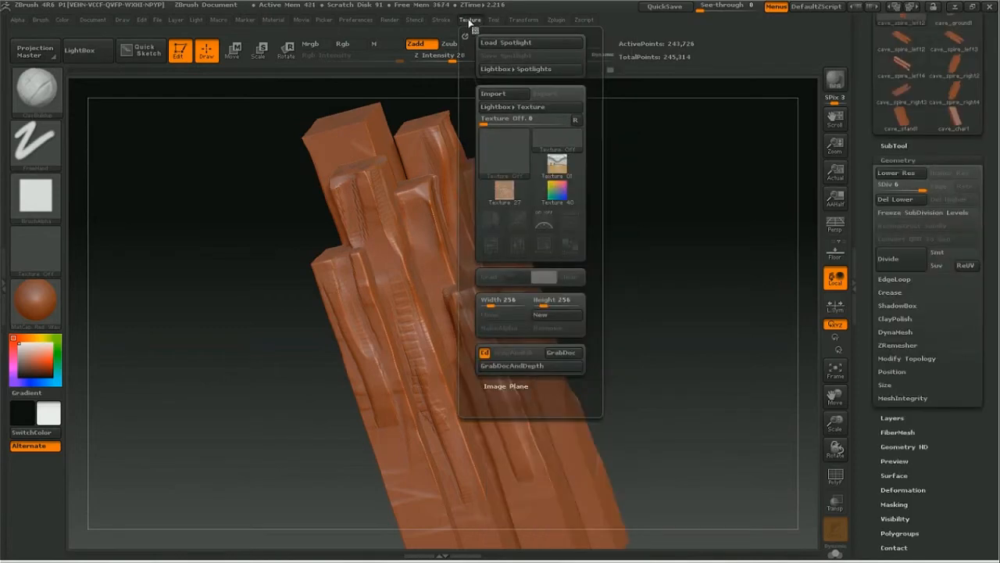
{"action": "mouse_move", "coordinate": [438, 22]}
{"action": "left_click_drag", "start_coordinate": [465, 219], "coordinate": [458, 220]}
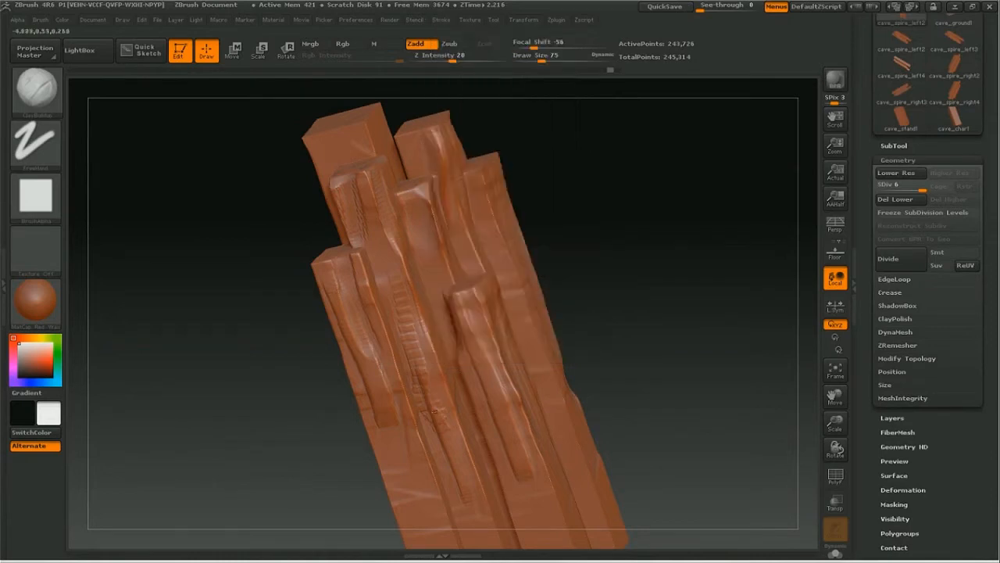
{"action": "left_click", "coordinate": [441, 19]}
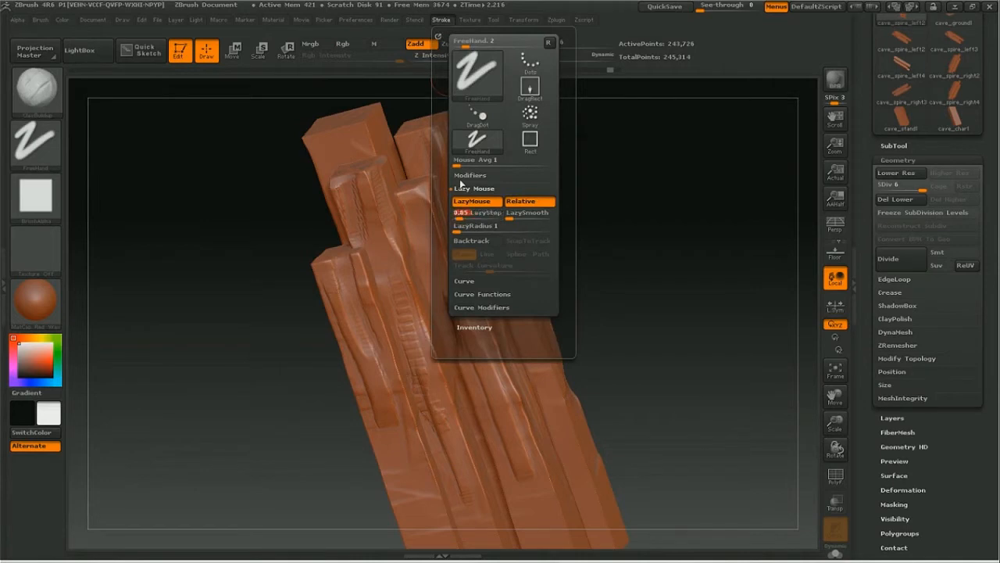
Step: Smooth out the ridged ClayBuildup test strokes on the middle beams and undo the unwanted stroke
{"action": "key", "text": "shift"}
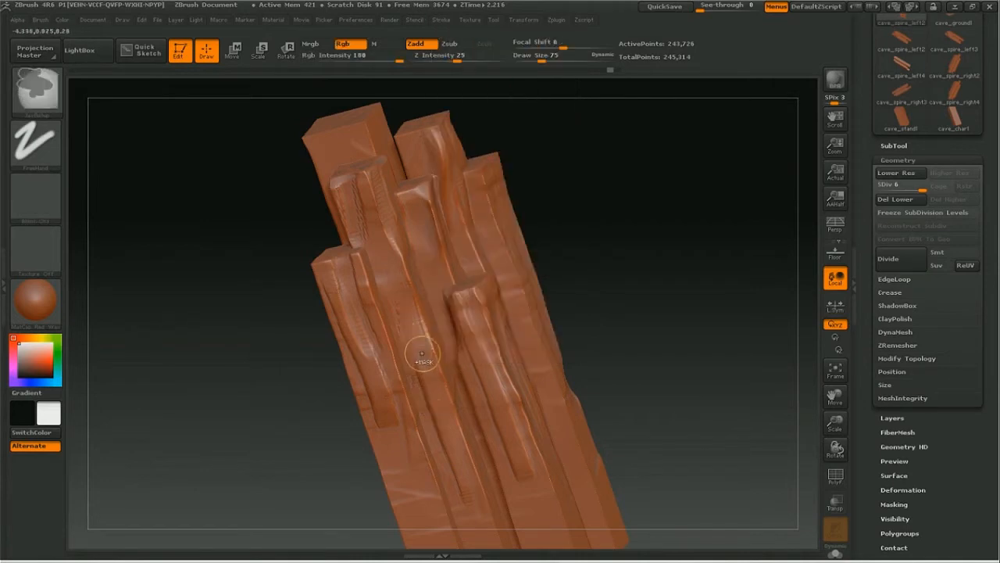
{"action": "left_click_drag", "start_coordinate": [405, 313], "coordinate": [456, 491]}
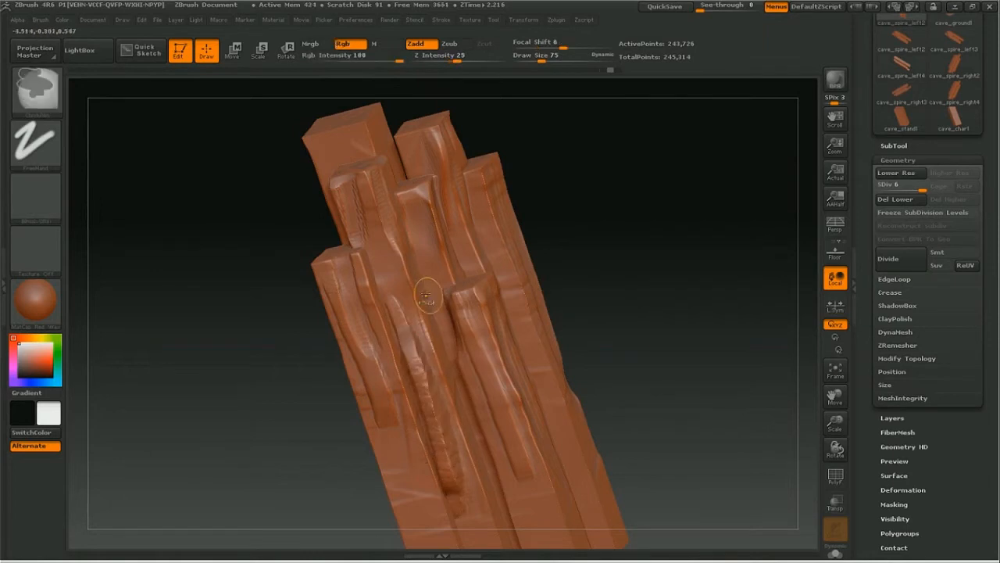
{"action": "key", "text": "ctrl+z"}
{"action": "key", "text": "shift"}
{"action": "left_click_drag", "start_coordinate": [416, 231], "coordinate": [441, 310]}
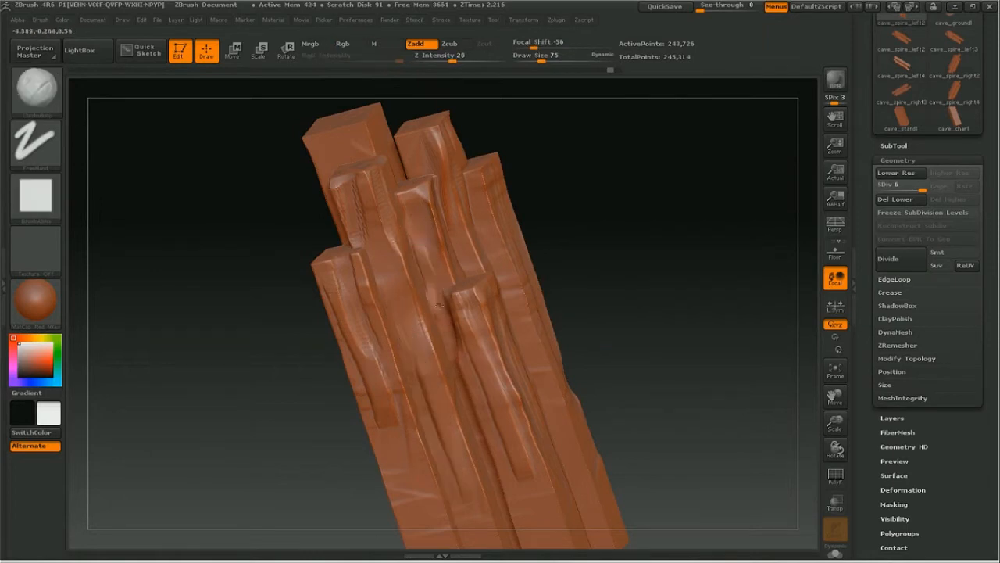
{"action": "key", "text": "shift"}
Step: Switch from ClayBuildup to the Planar brush
{"action": "mouse_move", "coordinate": [542, 201]}
{"action": "left_mouse_down"}
{"action": "mouse_move", "coordinate": [587, 215]}
{"action": "mouse_move", "coordinate": [489, 210]}
{"action": "left_mouse_up"}
{"action": "left_click_drag", "start_coordinate": [685, 209], "coordinate": [642, 225]}
{"action": "key", "text": "space"}
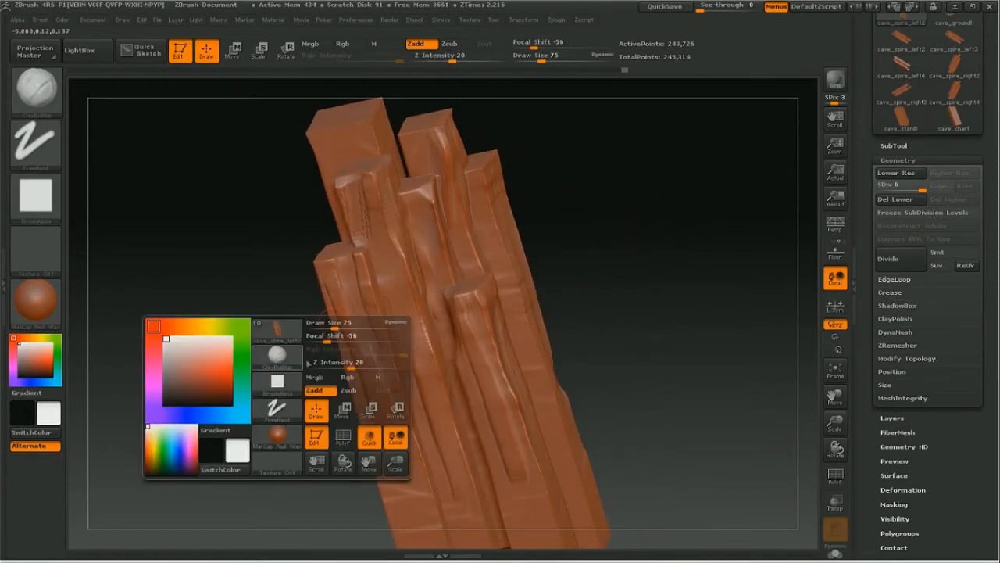
{"action": "left_click", "coordinate": [278, 355]}
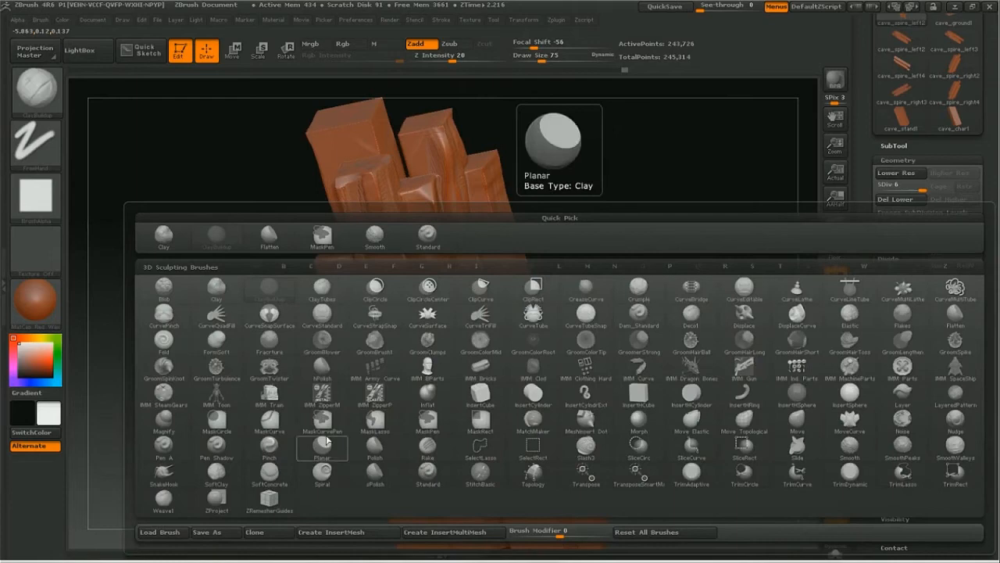
{"action": "left_click", "coordinate": [323, 443]}
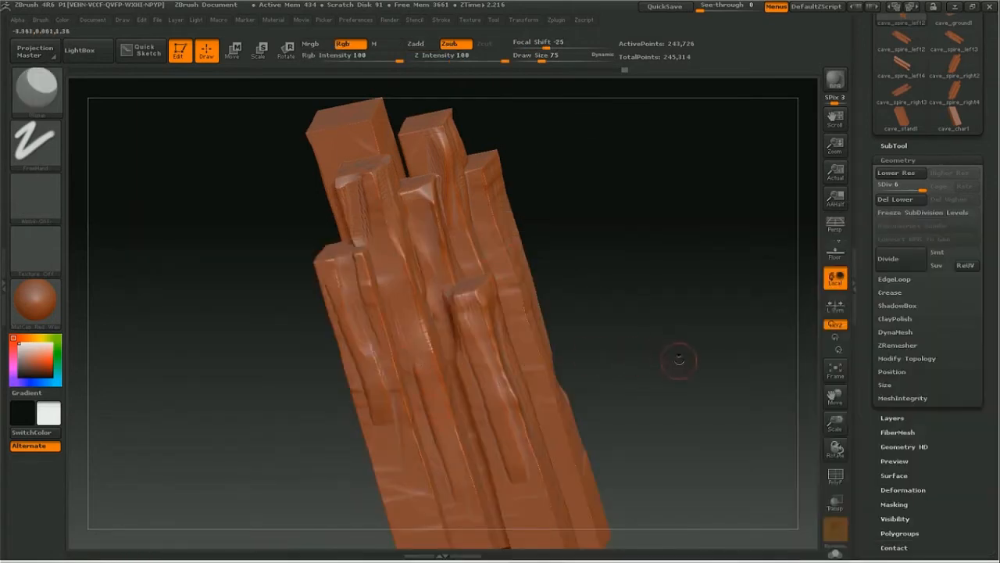
Step: Set the Planar brush's draw size to 45 and try it on the upper middle beam
{"action": "left_click_drag", "start_coordinate": [680, 363], "coordinate": [680, 312]}
{"action": "left_click_drag", "start_coordinate": [839, 396], "coordinate": [829, 375]}
{"action": "left_click_drag", "start_coordinate": [835, 423], "coordinate": [891, 432]}
{"action": "left_click_drag", "start_coordinate": [730, 328], "coordinate": [723, 400]}
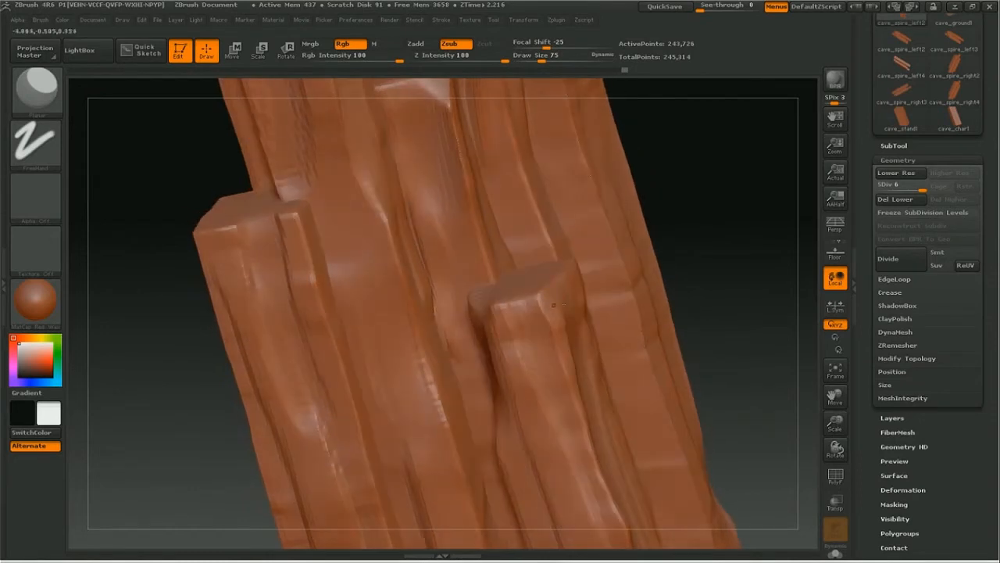
{"action": "key", "text": "space"}
{"action": "left_click_drag", "start_coordinate": [349, 270], "coordinate": [354, 287]}
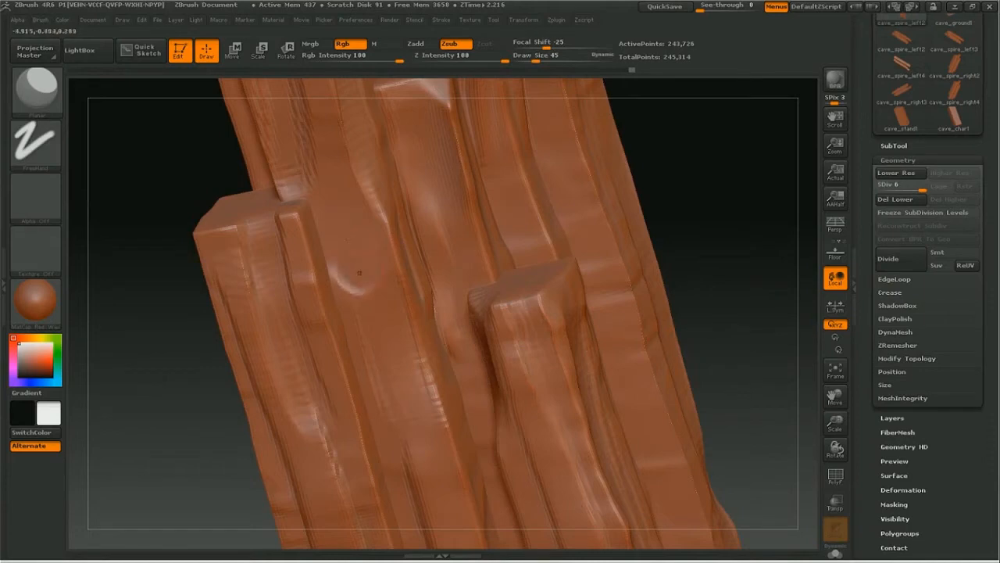
Step: Give the Planar brush a square alpha and cut a flat recessed face with stepped ends into the middle left beam
{"action": "left_click", "coordinate": [36, 196]}
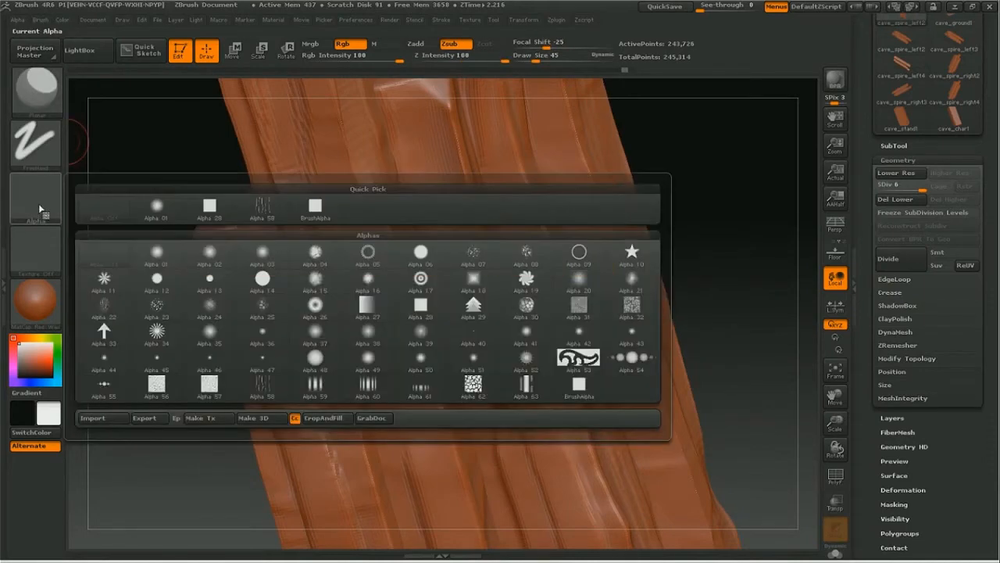
{"action": "left_click", "coordinate": [205, 208]}
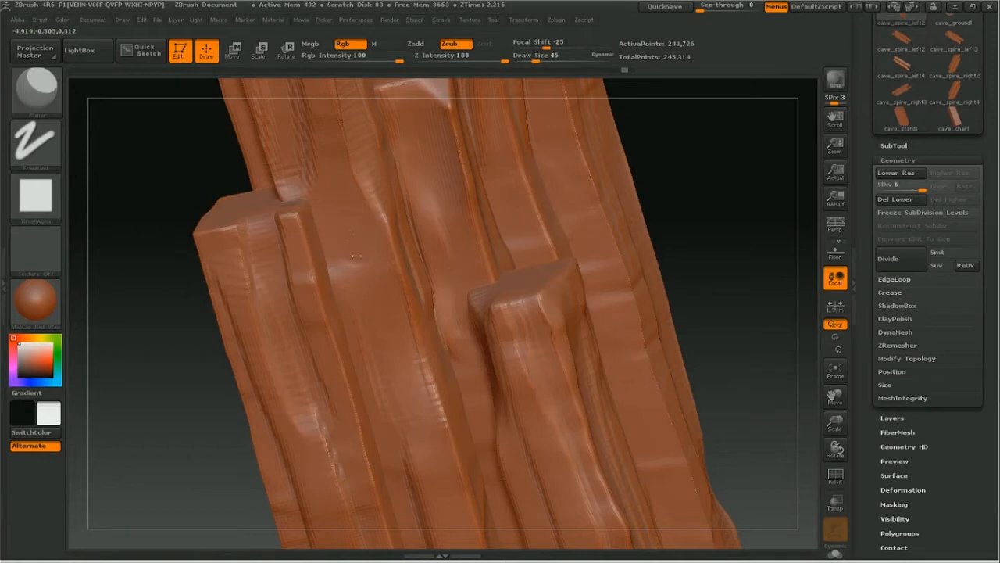
{"action": "left_click_drag", "start_coordinate": [352, 255], "coordinate": [365, 295]}
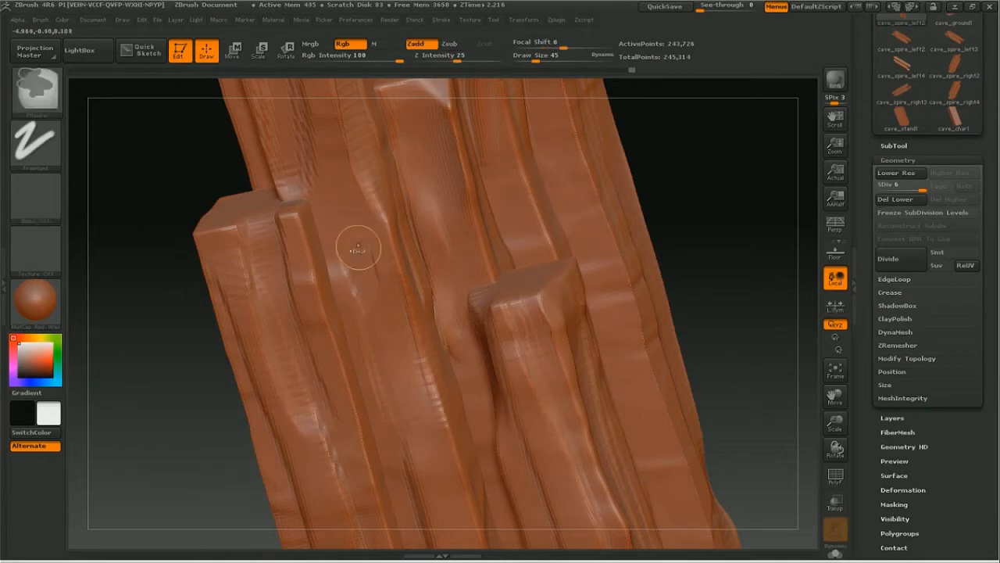
{"action": "left_click_drag", "start_coordinate": [351, 258], "coordinate": [364, 325]}
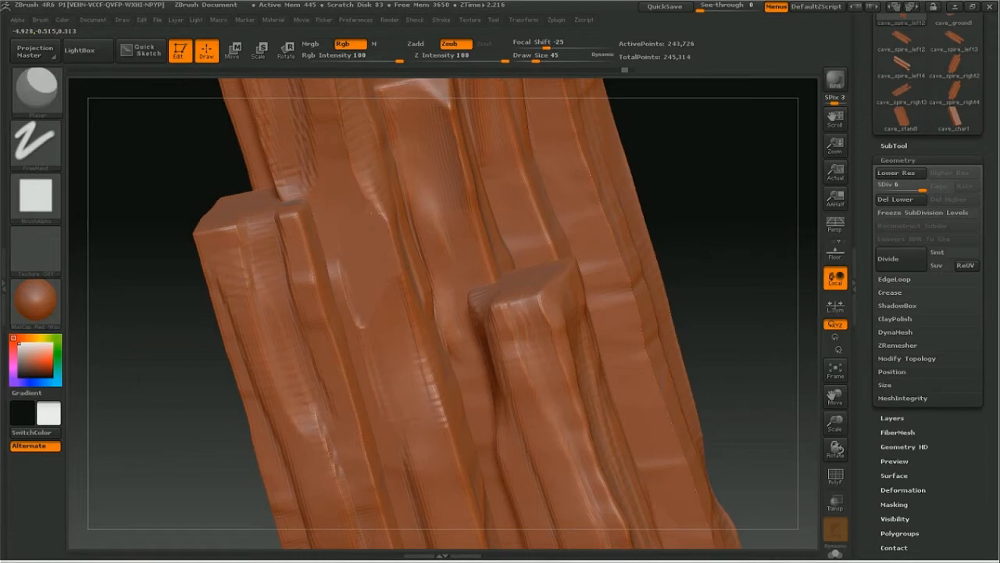
{"action": "left_click_drag", "start_coordinate": [344, 166], "coordinate": [322, 167]}
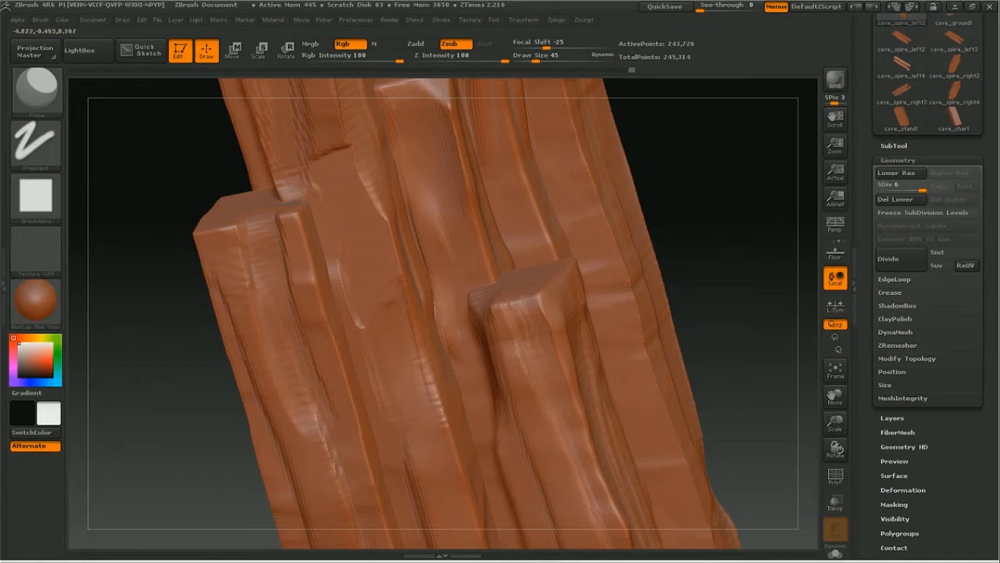
{"action": "mouse_move", "coordinate": [375, 308]}
{"action": "left_mouse_down"}
{"action": "mouse_move", "coordinate": [400, 307]}
{"action": "mouse_move", "coordinate": [393, 289]}
{"action": "left_mouse_up"}
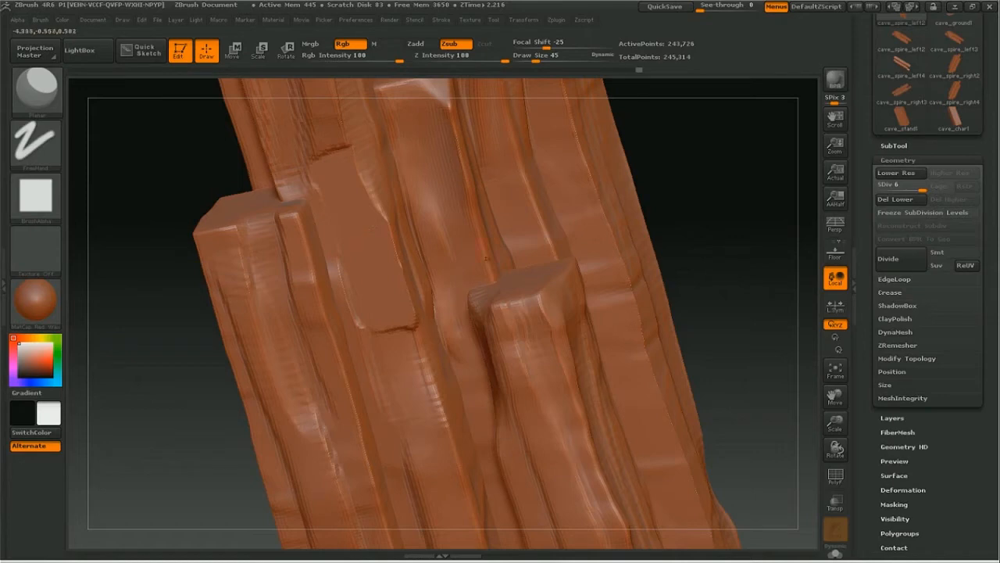
Step: Cut narrower planar facets into the centre beam and flatten the edge of the front left beam, smoothing rough spots
{"action": "mouse_move", "coordinate": [428, 177]}
{"action": "left_mouse_down"}
{"action": "mouse_move", "coordinate": [418, 168]}
{"action": "mouse_move", "coordinate": [425, 180]}
{"action": "left_mouse_up"}
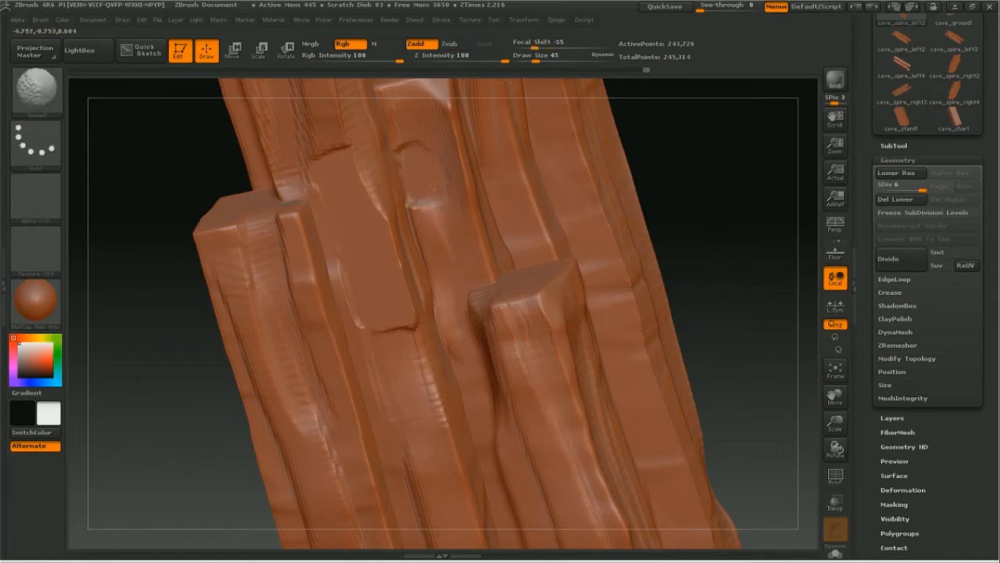
{"action": "mouse_move", "coordinate": [434, 185]}
{"action": "left_mouse_down", "text": "shift"}
{"action": "mouse_move", "coordinate": [458, 231]}
{"action": "mouse_move", "coordinate": [448, 199]}
{"action": "mouse_move", "coordinate": [456, 216]}
{"action": "left_mouse_up", "text": "shift"}
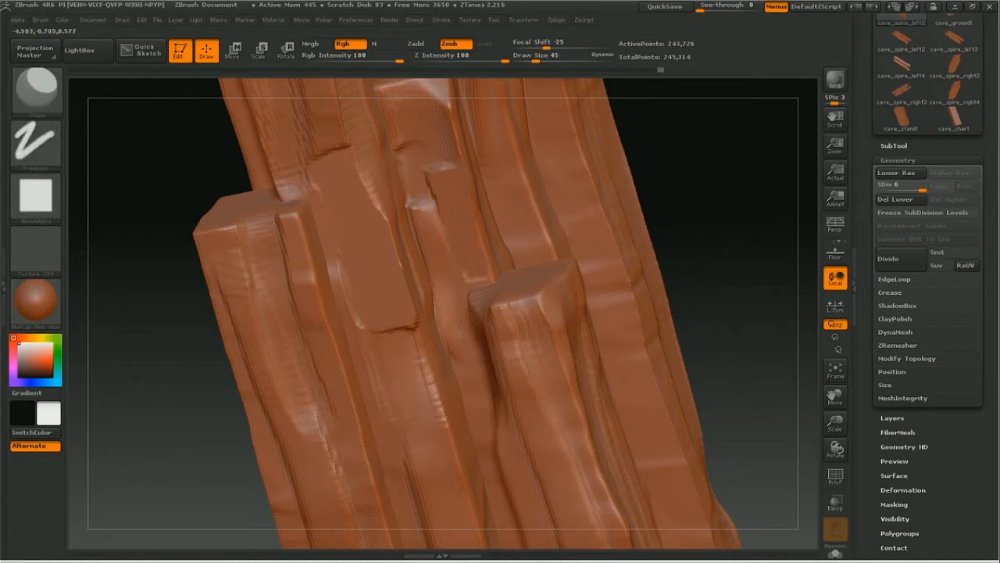
{"action": "left_click_drag", "start_coordinate": [300, 254], "coordinate": [300, 255]}
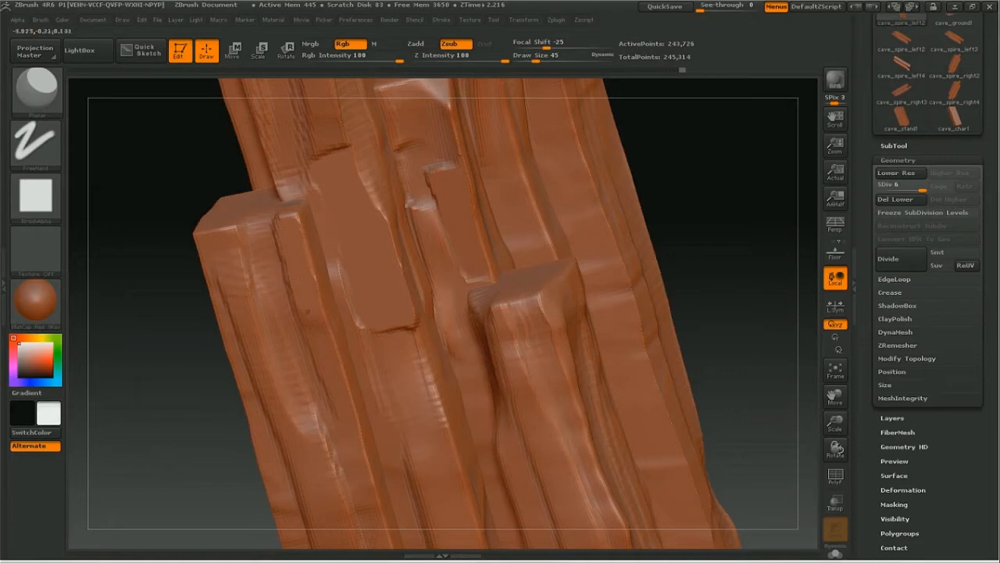
Step: Flatten facets around the front right beam's upper part with the Planar brush from several sides
{"action": "left_click_drag", "start_coordinate": [784, 262], "coordinate": [764, 222]}
{"action": "mouse_move", "coordinate": [519, 344]}
{"action": "left_mouse_down"}
{"action": "mouse_move", "coordinate": [512, 307]}
{"action": "mouse_move", "coordinate": [555, 374]}
{"action": "left_mouse_up"}
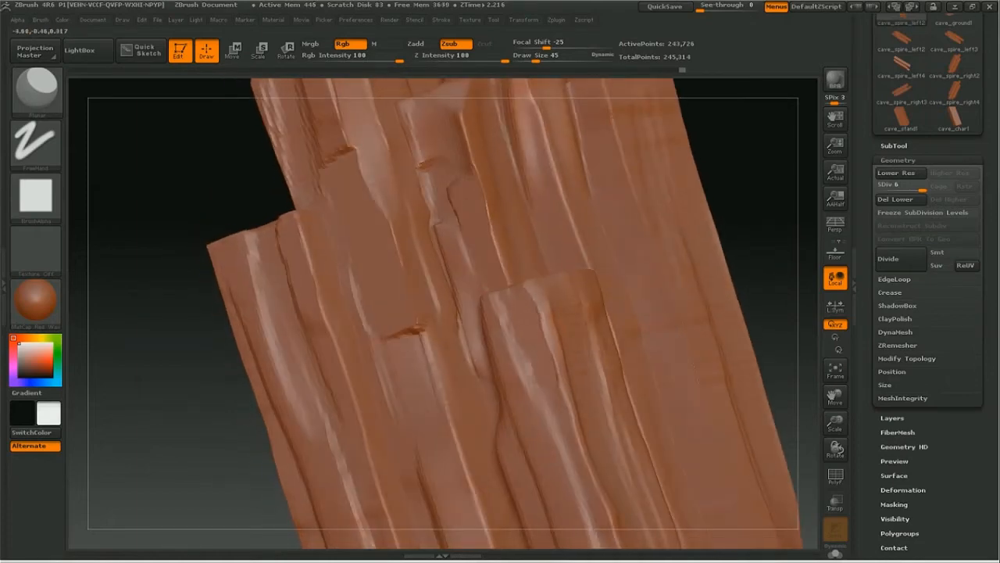
{"action": "left_click_drag", "start_coordinate": [741, 244], "coordinate": [621, 258]}
{"action": "mouse_move", "coordinate": [580, 369]}
{"action": "left_mouse_down"}
{"action": "mouse_move", "coordinate": [568, 289]}
{"action": "mouse_move", "coordinate": [552, 297]}
{"action": "mouse_move", "coordinate": [590, 331]}
{"action": "mouse_move", "coordinate": [589, 275]}
{"action": "left_mouse_up"}
{"action": "mouse_move", "coordinate": [408, 285]}
{"action": "left_mouse_down"}
{"action": "mouse_move", "coordinate": [337, 306]}
{"action": "mouse_move", "coordinate": [363, 410]}
{"action": "mouse_move", "coordinate": [348, 363]}
{"action": "left_mouse_up"}
{"action": "left_click_drag", "start_coordinate": [321, 395], "coordinate": [328, 258]}
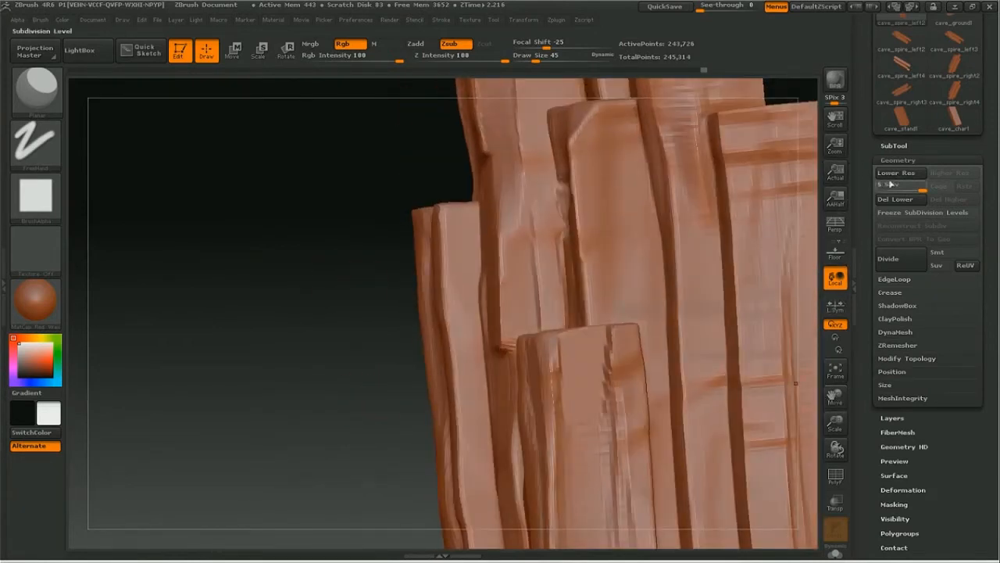
Step: Turn on Smt subdivision smoothing and divide the spire mesh up to subdivision level 7
{"action": "left_click", "coordinate": [898, 258]}
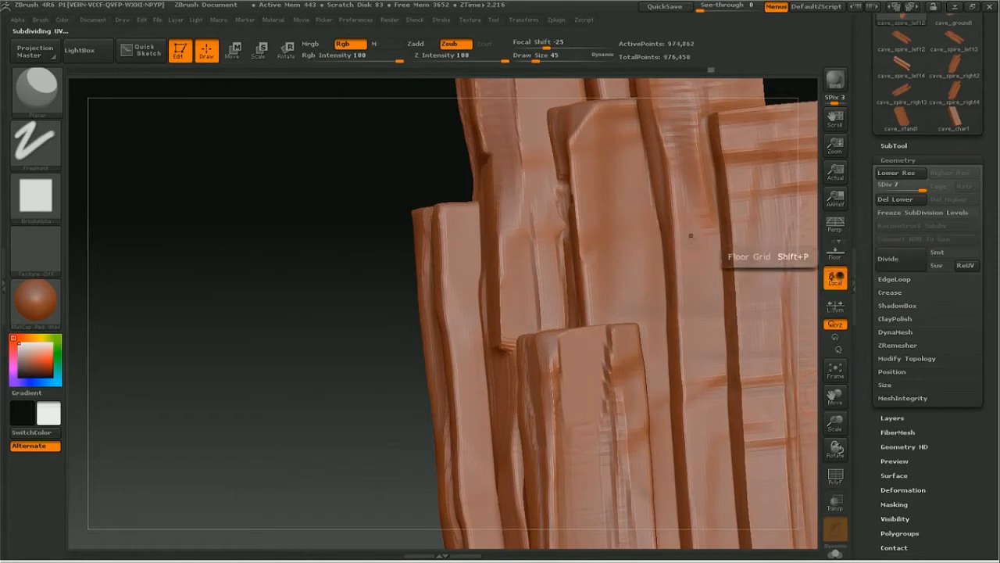
{"action": "left_click", "coordinate": [896, 172]}
{"action": "left_click", "coordinate": [950, 250]}
{"action": "left_click", "coordinate": [902, 264]}
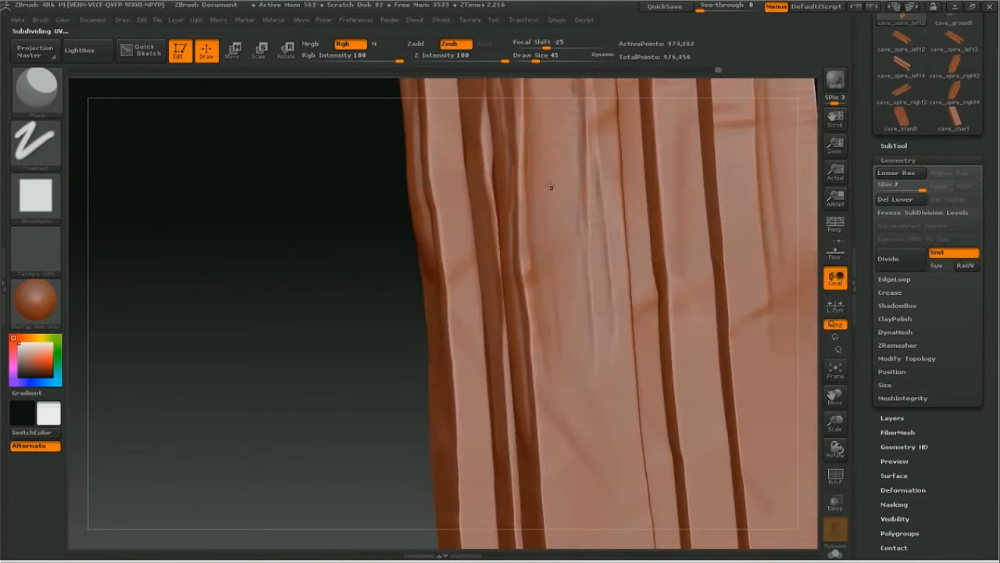
Step: Carve a flat rectangular recess with ragged edges into the side face of the front beam using the Planar brush
{"action": "left_click_drag", "start_coordinate": [513, 152], "coordinate": [510, 206]}
{"action": "mouse_move", "coordinate": [564, 169]}
{"action": "left_mouse_down"}
{"action": "mouse_move", "coordinate": [532, 204]}
{"action": "mouse_move", "coordinate": [525, 247]}
{"action": "mouse_move", "coordinate": [552, 207]}
{"action": "mouse_move", "coordinate": [569, 258]}
{"action": "mouse_move", "coordinate": [580, 250]}
{"action": "mouse_move", "coordinate": [590, 266]}
{"action": "left_mouse_up"}
{"action": "left_click_drag", "start_coordinate": [519, 251], "coordinate": [539, 294], "text": "shift"}
{"action": "mouse_move", "coordinate": [526, 280]}
{"action": "left_mouse_down", "text": "shift"}
{"action": "mouse_move", "coordinate": [525, 256]}
{"action": "mouse_move", "coordinate": [519, 262]}
{"action": "left_mouse_up", "text": "shift"}
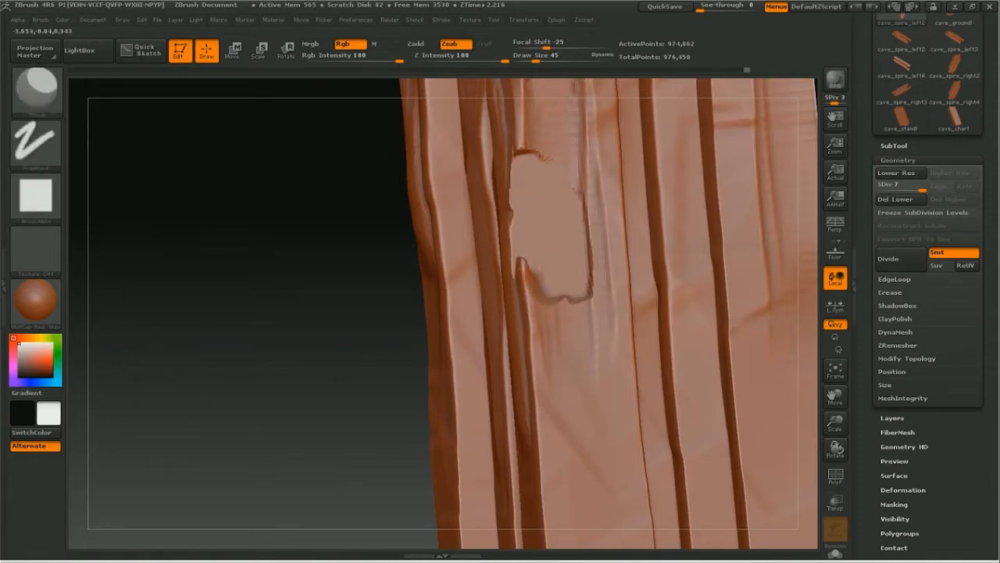
Step: Smooth the recess's lower corner, undo the unwanted stroke and extend the recess further down with the Planar brush
{"action": "key", "text": "shift"}
{"action": "left_click_drag", "start_coordinate": [524, 292], "coordinate": [531, 238], "text": "shift"}
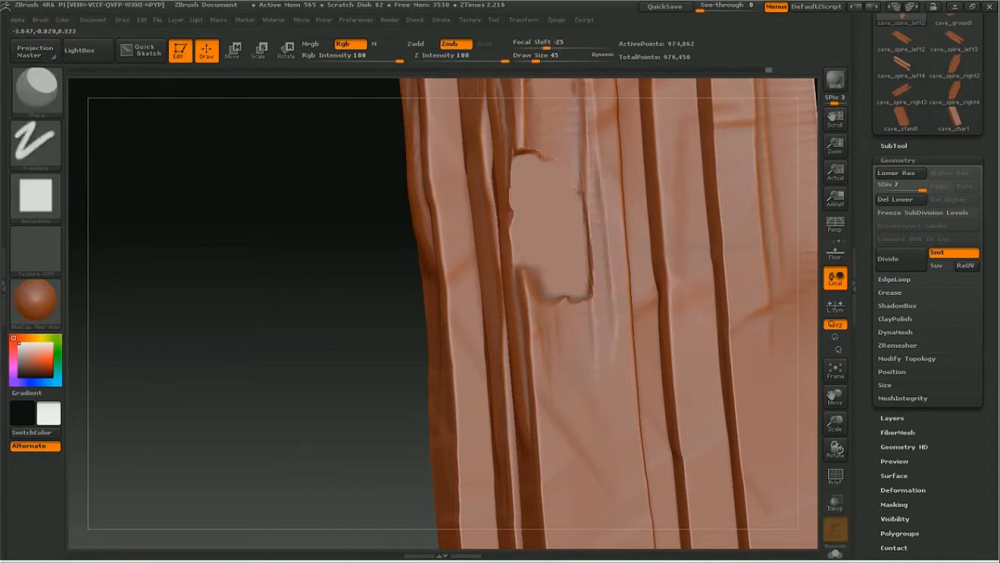
{"action": "left_click_drag", "start_coordinate": [563, 286], "coordinate": [576, 308]}
{"action": "key", "text": "ctrl+z"}
{"action": "left_click_drag", "start_coordinate": [536, 311], "coordinate": [533, 295]}
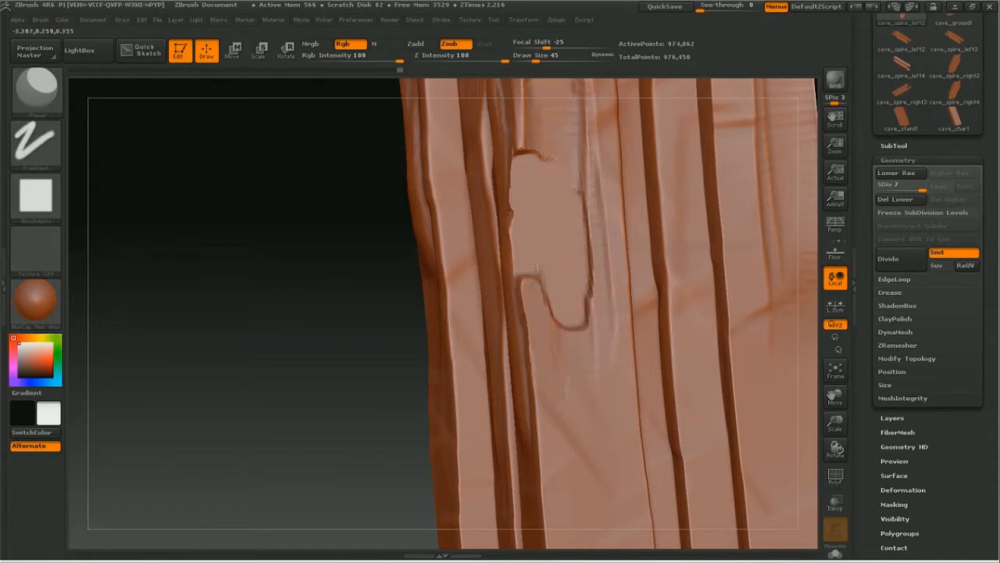
Step: Chip the front right beam's edge beside the recess with repeated Planar strokes
{"action": "mouse_move", "coordinate": [256, 282]}
{"action": "left_mouse_down"}
{"action": "mouse_move", "coordinate": [391, 276]}
{"action": "mouse_move", "coordinate": [370, 278]}
{"action": "left_mouse_up"}
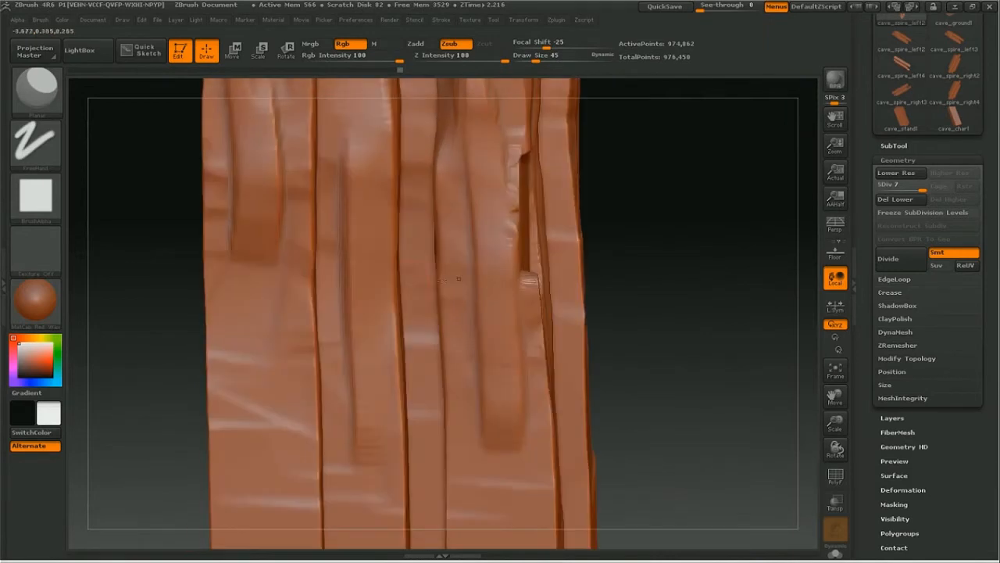
{"action": "key", "text": "2"}
{"action": "key", "text": "1"}
{"action": "key", "text": "3"}
{"action": "left_click_drag", "start_coordinate": [522, 148], "coordinate": [519, 195]}
{"action": "key", "text": "1"}
Step: Carve a long flat panel down the outer side of the upper beam with the Planar brush and smooth it
{"action": "left_click_drag", "start_coordinate": [836, 398], "coordinate": [815, 487]}
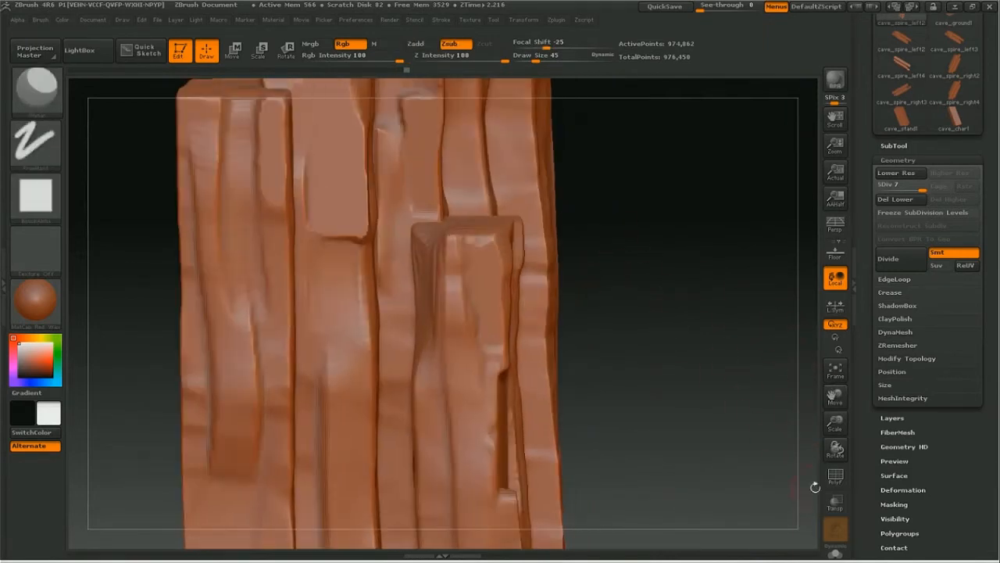
{"action": "mouse_move", "coordinate": [643, 308]}
{"action": "left_mouse_down"}
{"action": "mouse_move", "coordinate": [617, 322]}
{"action": "mouse_move", "coordinate": [719, 300]}
{"action": "left_mouse_up"}
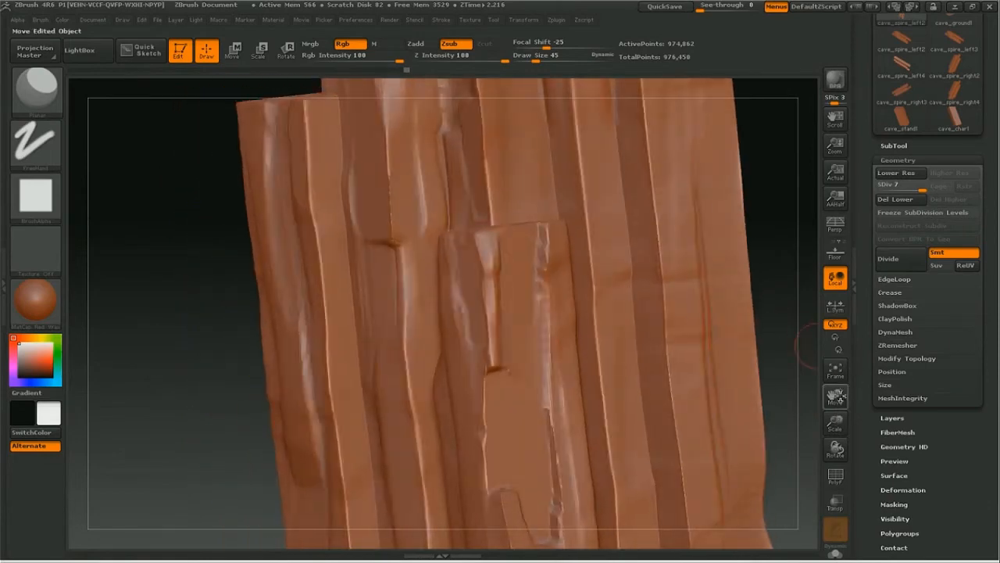
{"action": "left_click_drag", "start_coordinate": [836, 397], "coordinate": [725, 457]}
{"action": "mouse_move", "coordinate": [705, 332]}
{"action": "left_mouse_down"}
{"action": "mouse_move", "coordinate": [683, 334]}
{"action": "mouse_move", "coordinate": [607, 300]}
{"action": "left_mouse_up"}
{"action": "mouse_move", "coordinate": [531, 319]}
{"action": "left_mouse_down"}
{"action": "mouse_move", "coordinate": [545, 350]}
{"action": "mouse_move", "coordinate": [538, 258]}
{"action": "mouse_move", "coordinate": [528, 267]}
{"action": "mouse_move", "coordinate": [551, 313]}
{"action": "mouse_move", "coordinate": [556, 358]}
{"action": "mouse_move", "coordinate": [548, 415]}
{"action": "mouse_move", "coordinate": [559, 408]}
{"action": "left_mouse_up"}
{"action": "key", "text": "shift"}
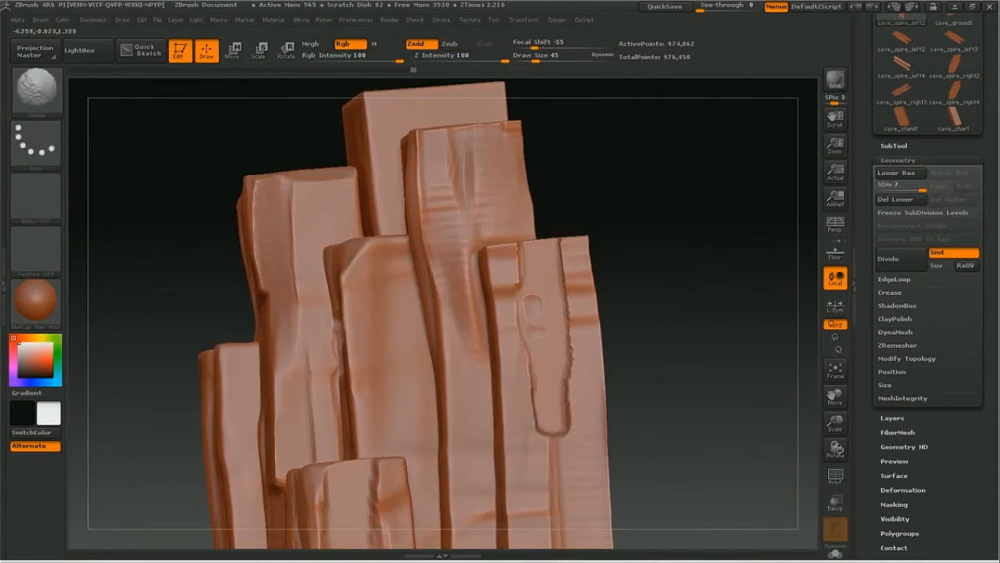
Step: Switch back to the ClayBuildup brush and change its stroke type to Spray
{"action": "left_click_drag", "start_coordinate": [835, 423], "coordinate": [773, 420]}
{"action": "left_click_drag", "start_coordinate": [695, 407], "coordinate": [742, 423]}
{"action": "left_click_drag", "start_coordinate": [834, 397], "coordinate": [821, 355]}
{"action": "left_click_drag", "start_coordinate": [835, 421], "coordinate": [813, 423]}
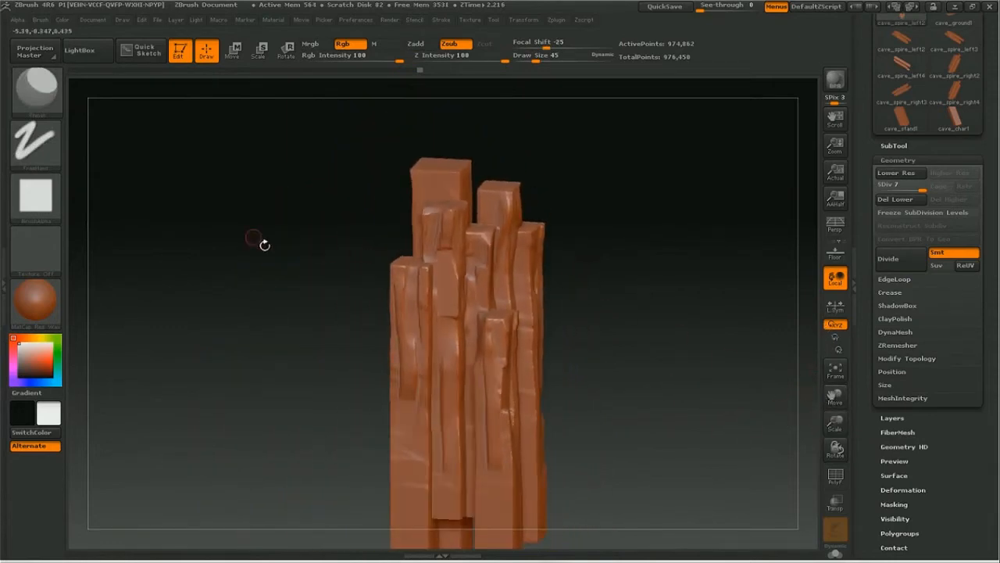
{"action": "right_click", "coordinate": [169, 178]}
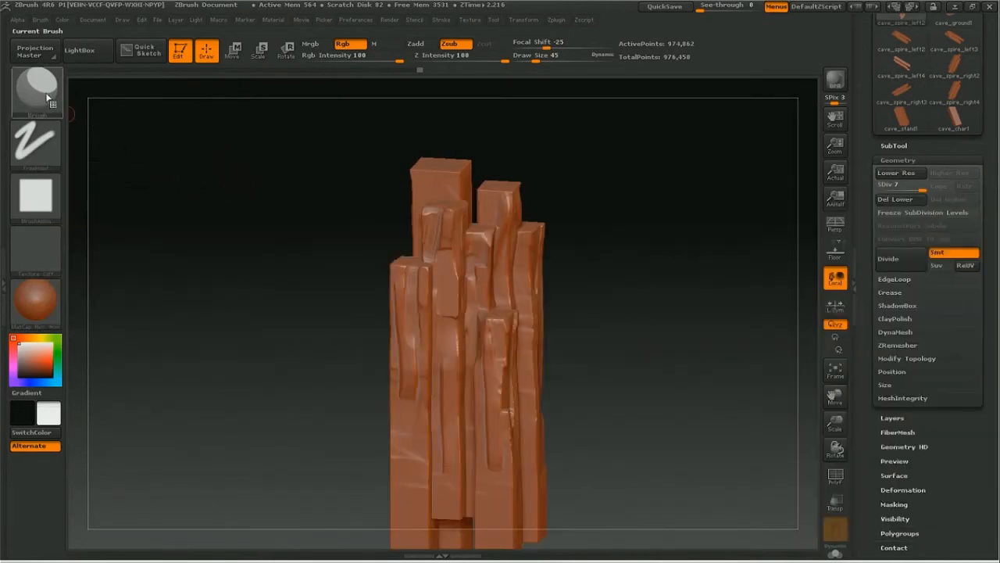
{"action": "left_click", "coordinate": [39, 98]}
{"action": "left_click", "coordinate": [158, 99]}
{"action": "left_click", "coordinate": [35, 140]}
{"action": "left_click", "coordinate": [314, 153]}
Step: Set the draw size to 763, try sprayed ClayBuildup and Smooth strokes across the spire's front beams, and undo the last stroke
{"action": "right_click", "coordinate": [362, 254]}
{"action": "left_click_drag", "start_coordinate": [362, 253], "coordinate": [432, 254]}
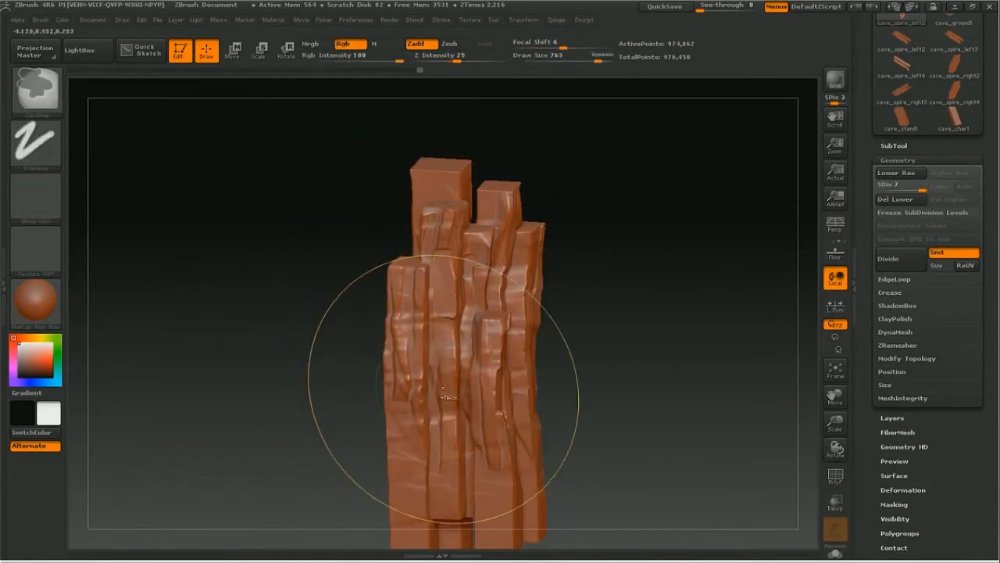
{"action": "left_click_drag", "start_coordinate": [452, 350], "coordinate": [461, 335]}
{"action": "key", "text": "ctrl+z"}
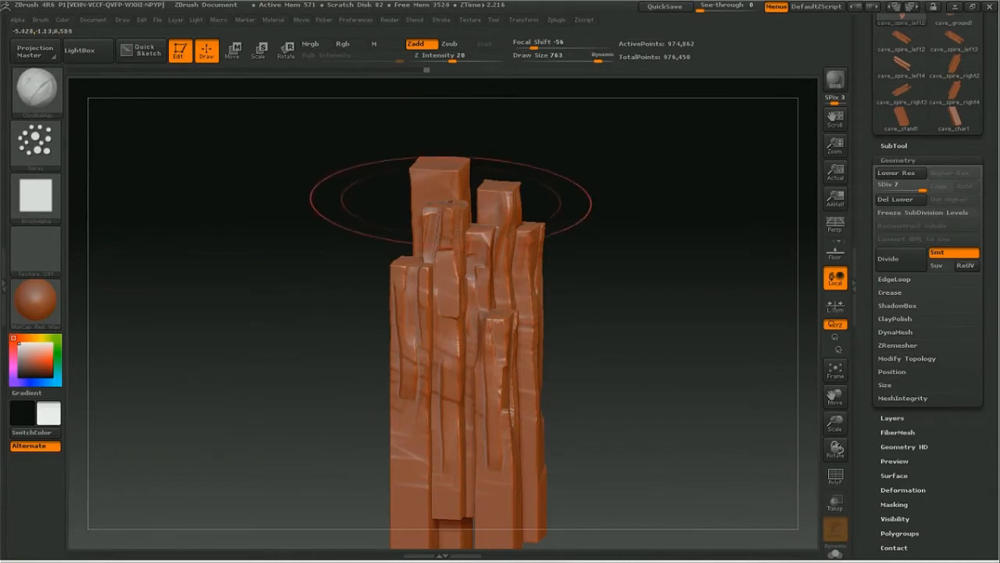
Step: Set the draw size to 232, try sprayed ClayBuildup strokes across the lower front beams, and undo them
{"action": "left_click_drag", "start_coordinate": [617, 299], "coordinate": [611, 355]}
{"action": "key", "text": "space"}
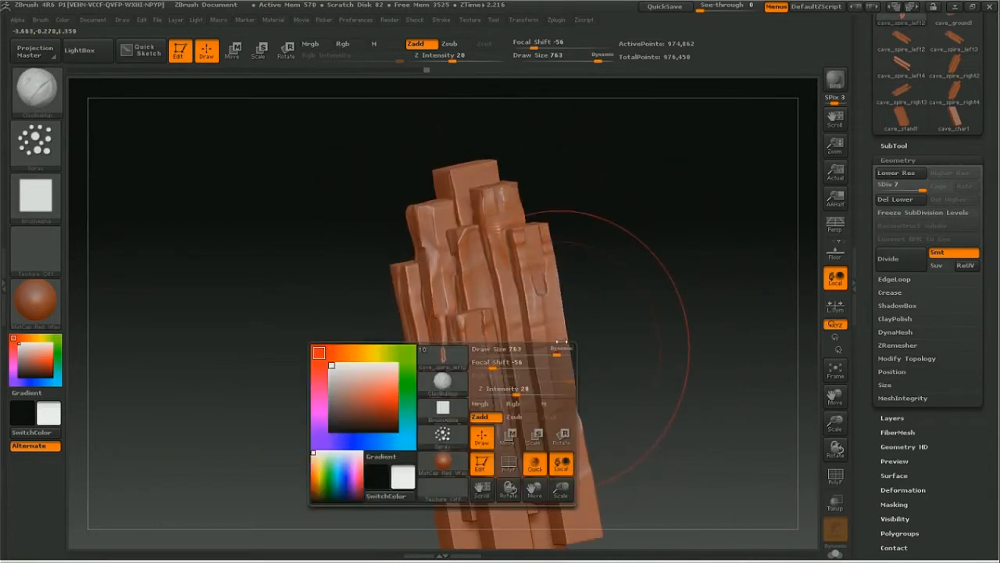
{"action": "left_click_drag", "start_coordinate": [548, 355], "coordinate": [520, 352]}
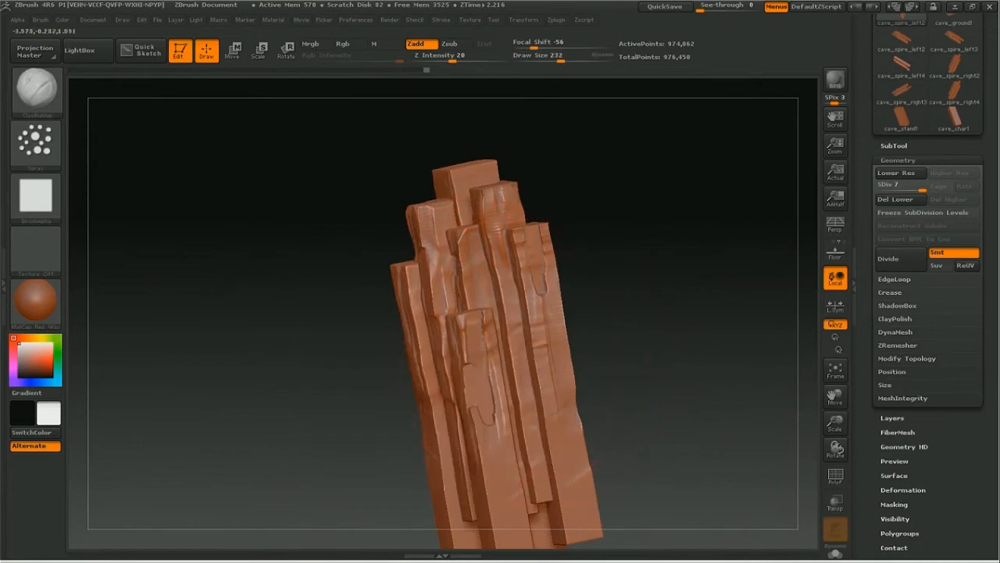
{"action": "left_click_drag", "start_coordinate": [657, 302], "coordinate": [698, 306]}
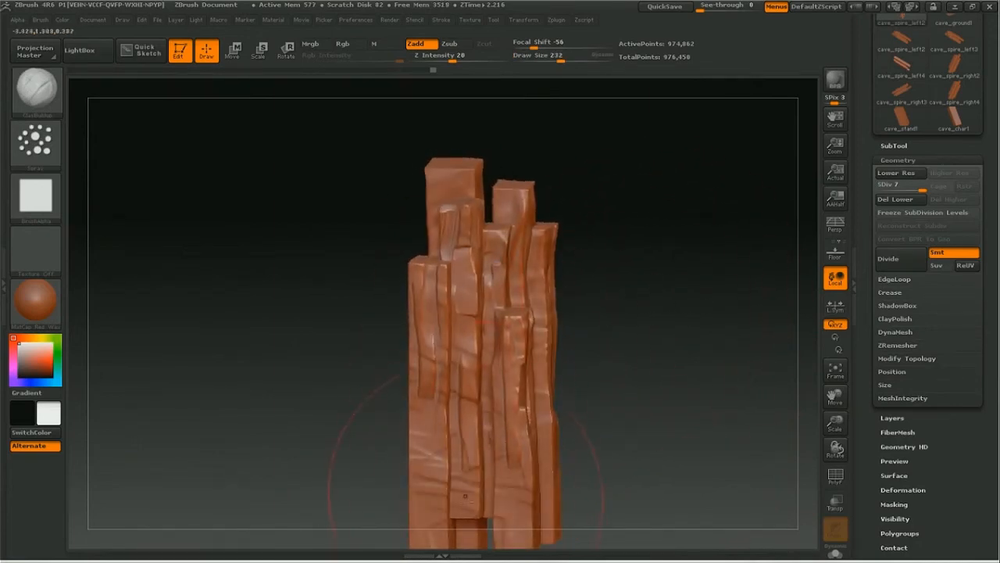
{"action": "key", "text": "ctrl+z"}
{"action": "left_click_drag", "start_coordinate": [472, 461], "coordinate": [439, 511]}
{"action": "key", "text": "ctrl+z"}
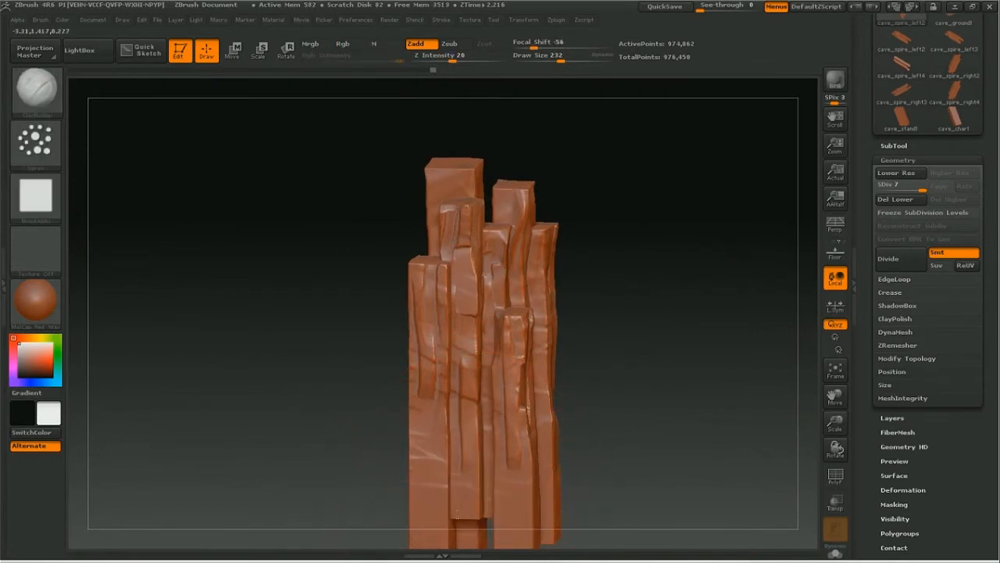
{"action": "left_click_drag", "start_coordinate": [835, 397], "coordinate": [818, 238]}
{"action": "mouse_move", "coordinate": [505, 436]}
{"action": "left_mouse_down"}
{"action": "mouse_move", "coordinate": [478, 423]}
{"action": "mouse_move", "coordinate": [490, 431]}
{"action": "left_mouse_up"}
{"action": "key", "text": "ctrl+z"}
Step: Set the draw size to 59 and spray fine ClayBuildup texture on the front beams' lower end and upper faces
{"action": "key", "text": "space"}
{"action": "left_click_drag", "start_coordinate": [576, 358], "coordinate": [553, 358]}
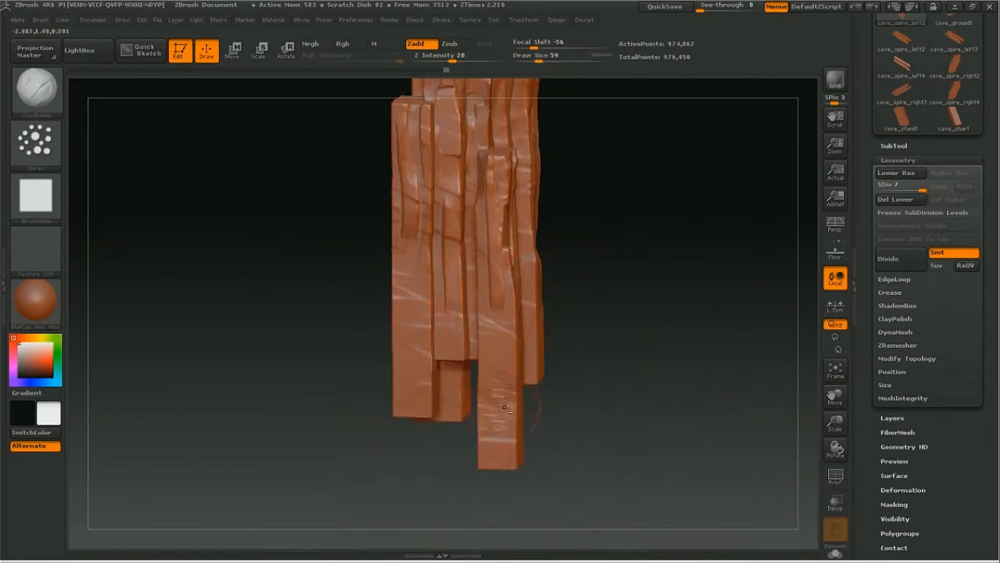
{"action": "left_click_drag", "start_coordinate": [836, 423], "coordinate": [840, 464]}
{"action": "left_click_drag", "start_coordinate": [835, 397], "coordinate": [847, 551]}
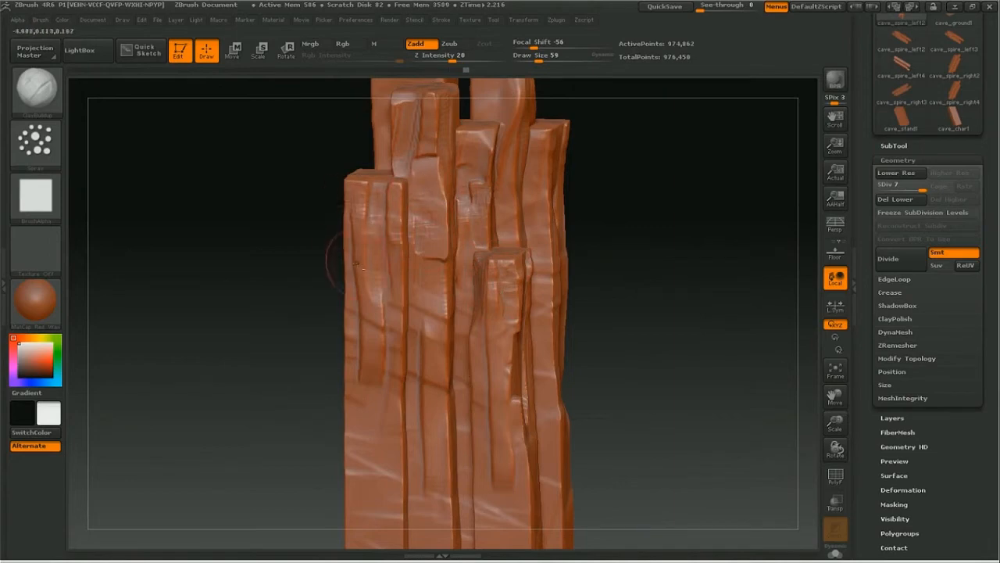
Step: Set the draw size to 78 and spray more ClayBuildup texture near the tops of the front beams, including the shortest one
{"action": "key", "text": "space"}
{"action": "left_click", "coordinate": [363, 194]}
{"action": "mouse_move", "coordinate": [742, 223]}
{"action": "left_mouse_down"}
{"action": "mouse_move", "coordinate": [699, 230]}
{"action": "mouse_move", "coordinate": [621, 156]}
{"action": "mouse_move", "coordinate": [598, 109]}
{"action": "left_mouse_up"}
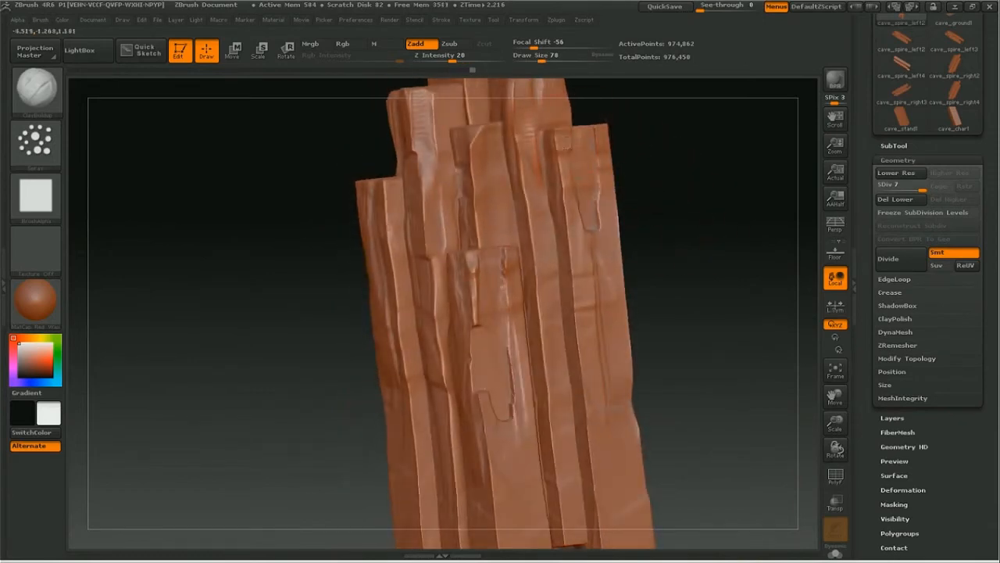
{"action": "mouse_move", "coordinate": [792, 335]}
{"action": "left_mouse_down"}
{"action": "mouse_move", "coordinate": [763, 357]}
{"action": "mouse_move", "coordinate": [727, 288]}
{"action": "left_mouse_up"}
{"action": "mouse_move", "coordinate": [836, 396]}
{"action": "left_mouse_down"}
{"action": "mouse_move", "coordinate": [873, 397]}
{"action": "mouse_move", "coordinate": [828, 385]}
{"action": "left_mouse_up"}
{"action": "left_click_drag", "start_coordinate": [835, 423], "coordinate": [883, 429]}
{"action": "left_click_drag", "start_coordinate": [839, 402], "coordinate": [854, 236]}
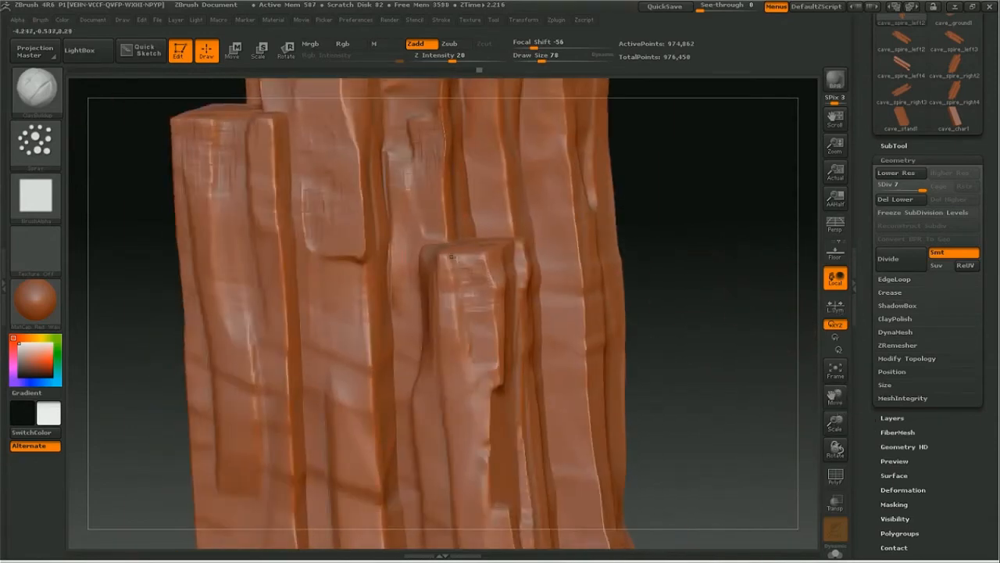
{"action": "mouse_move", "coordinate": [457, 268]}
{"action": "left_mouse_down"}
{"action": "mouse_move", "coordinate": [448, 289]}
{"action": "mouse_move", "coordinate": [489, 276]}
{"action": "mouse_move", "coordinate": [477, 257]}
{"action": "left_mouse_up"}
Step: Spray ClayBuildup texture over the end face of the shortest front beam and nearby side faces
{"action": "left_click_drag", "start_coordinate": [727, 234], "coordinate": [706, 308]}
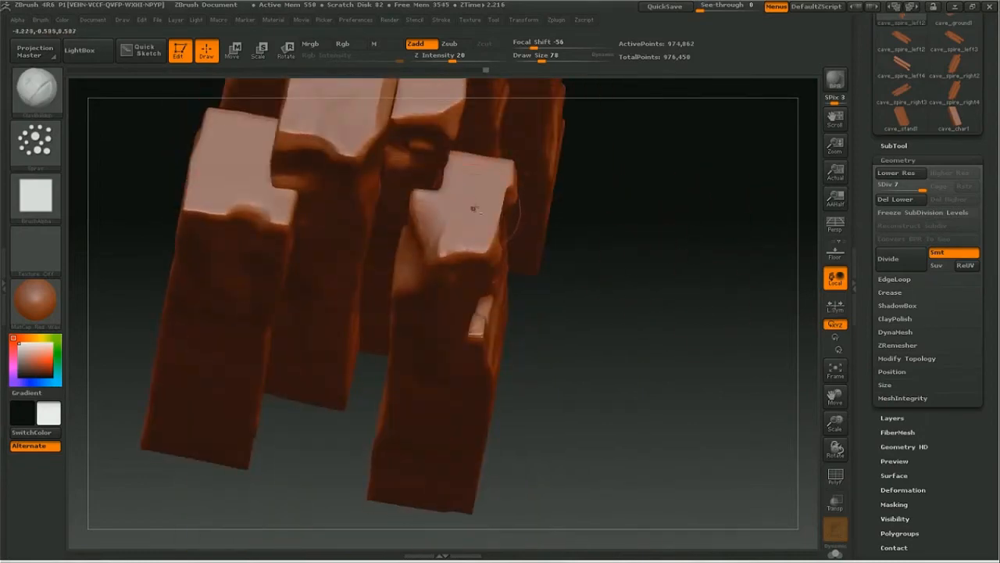
{"action": "mouse_move", "coordinate": [461, 242]}
{"action": "left_mouse_down"}
{"action": "mouse_move", "coordinate": [476, 230]}
{"action": "mouse_move", "coordinate": [471, 189]}
{"action": "left_mouse_up"}
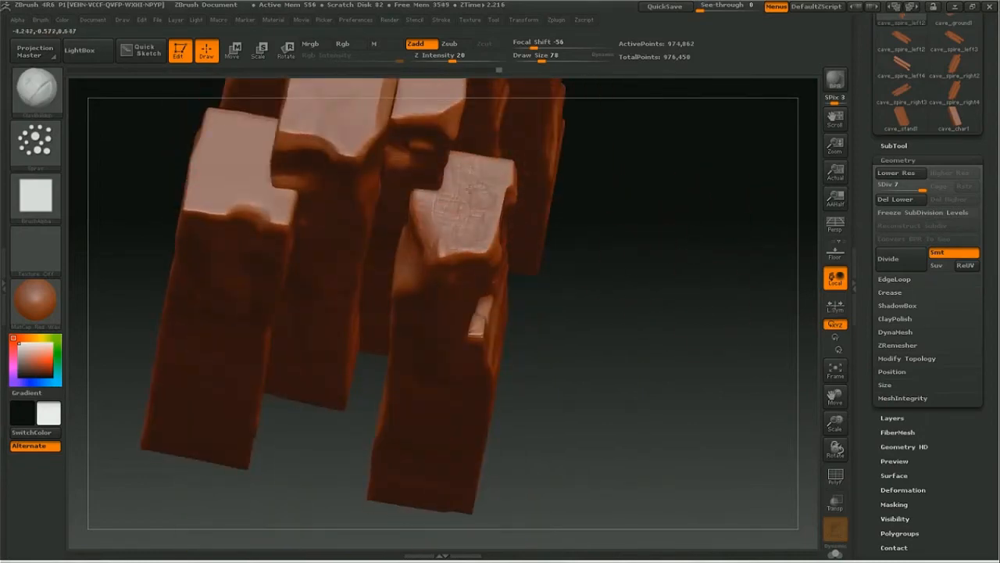
{"action": "left_click_drag", "start_coordinate": [836, 397], "coordinate": [837, 477]}
{"action": "left_click_drag", "start_coordinate": [670, 366], "coordinate": [522, 265]}
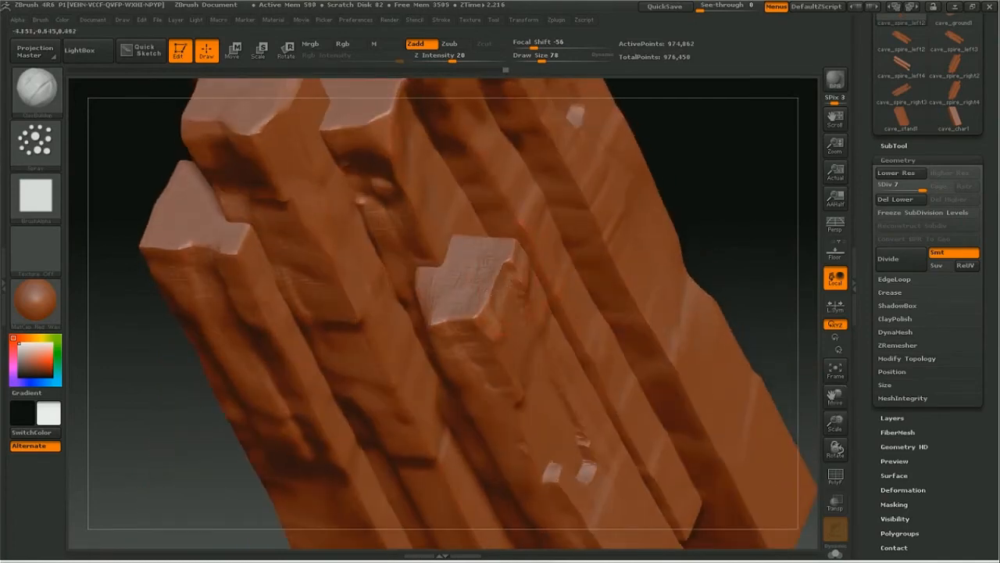
{"action": "left_click_drag", "start_coordinate": [692, 195], "coordinate": [354, 245]}
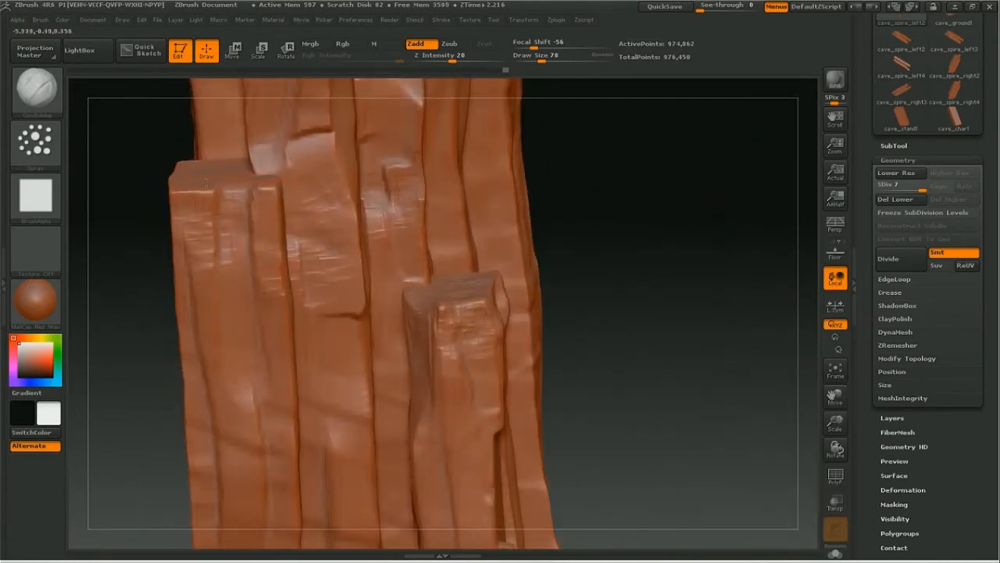
Step: Enlarge the ClayBuildup draw size and spray surface texture over the end faces of the taller beams
{"action": "left_click_drag", "start_coordinate": [836, 397], "coordinate": [837, 548]}
{"action": "left_click_drag", "start_coordinate": [622, 335], "coordinate": [277, 306]}
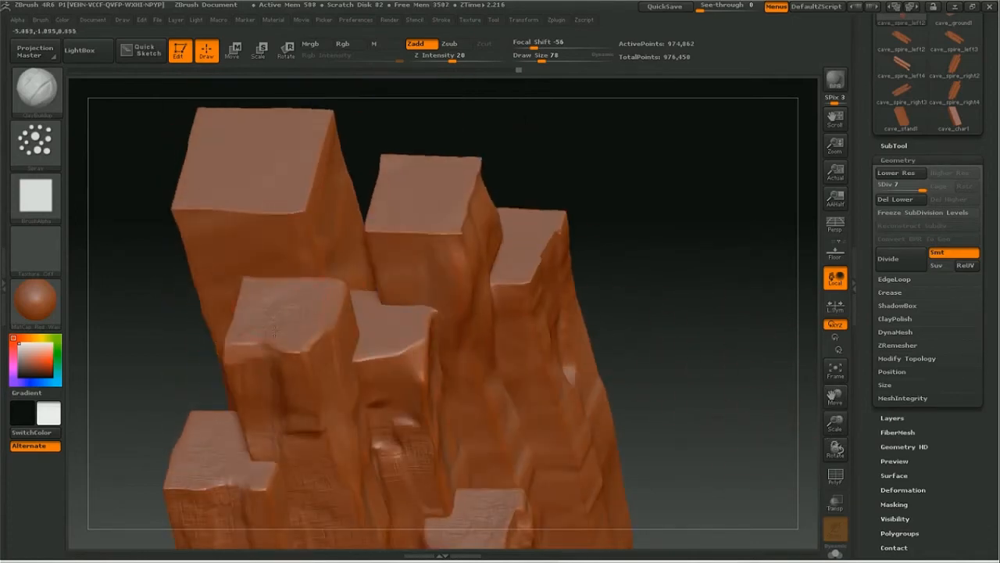
{"action": "left_click_drag", "start_coordinate": [361, 314], "coordinate": [400, 328]}
{"action": "key", "text": "space"}
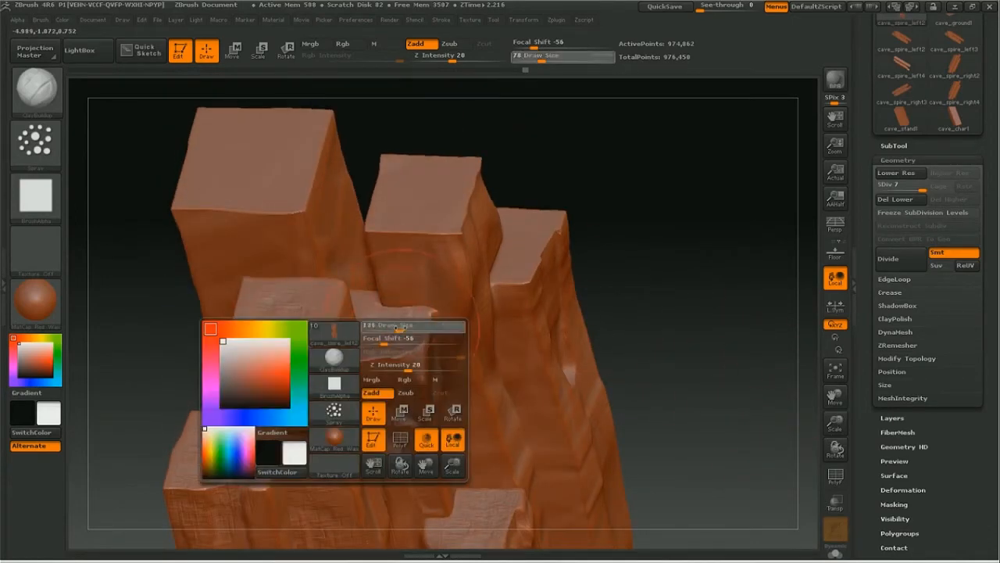
{"action": "left_click_drag", "start_coordinate": [286, 307], "coordinate": [316, 297]}
{"action": "mouse_move", "coordinate": [462, 163]}
{"action": "left_mouse_down"}
{"action": "mouse_move", "coordinate": [403, 192]}
{"action": "mouse_move", "coordinate": [424, 178]}
{"action": "left_mouse_up"}
{"action": "mouse_move", "coordinate": [254, 141]}
{"action": "left_mouse_down"}
{"action": "mouse_move", "coordinate": [301, 144]}
{"action": "mouse_move", "coordinate": [290, 164]}
{"action": "left_mouse_up"}
Step: Set the draw size to 65 and spray ClayBuildup texture along the tallest beam's front edge
{"action": "key", "text": "space"}
{"action": "left_click_drag", "start_coordinate": [308, 201], "coordinate": [247, 213]}
{"action": "left_click_drag", "start_coordinate": [697, 330], "coordinate": [699, 254]}
{"action": "left_click_drag", "start_coordinate": [835, 422], "coordinate": [803, 416]}
Step: Switch to the Planar brush with draw size 37 and flatten the front face of the second-tallest beam
{"action": "key", "text": "space"}
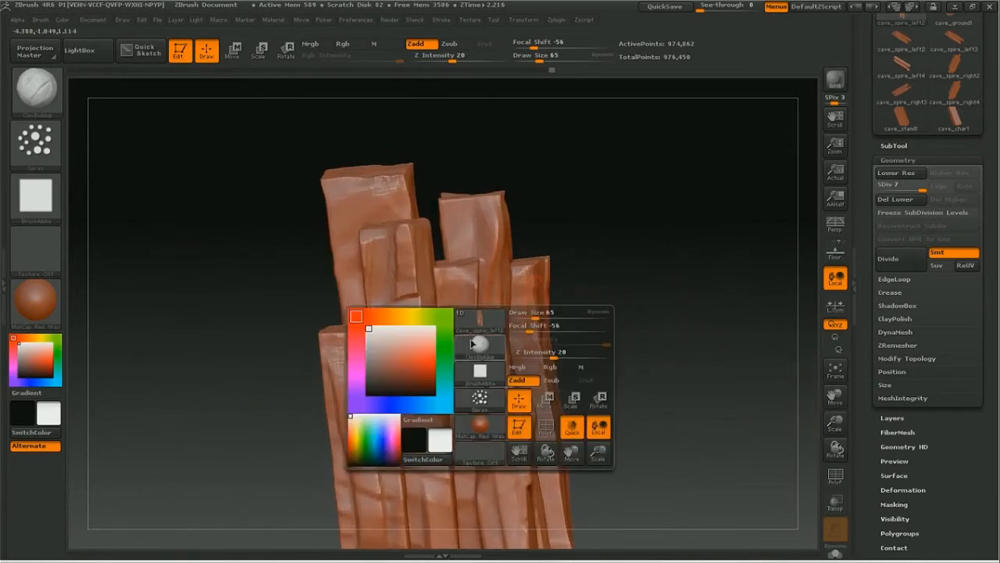
{"action": "left_click", "coordinate": [469, 342]}
{"action": "left_click", "coordinate": [324, 447]}
{"action": "key", "text": "space"}
{"action": "left_click", "coordinate": [471, 210]}
{"action": "mouse_move", "coordinate": [469, 209]}
{"action": "left_mouse_down"}
{"action": "mouse_move", "coordinate": [469, 223]}
{"action": "mouse_move", "coordinate": [491, 225]}
{"action": "left_mouse_up"}
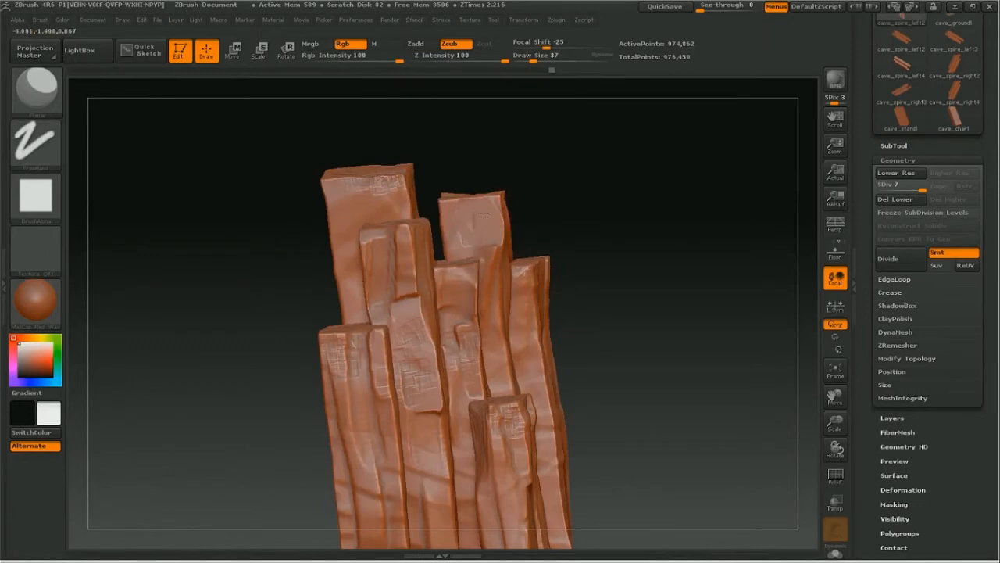
Step: Carve a flat panel ending in a ledge down the second-tallest beam's side with Planar, and smooth the area below it
{"action": "mouse_move", "coordinate": [523, 219]}
{"action": "left_mouse_down"}
{"action": "mouse_move", "coordinate": [573, 196]}
{"action": "mouse_move", "coordinate": [541, 153]}
{"action": "left_mouse_up"}
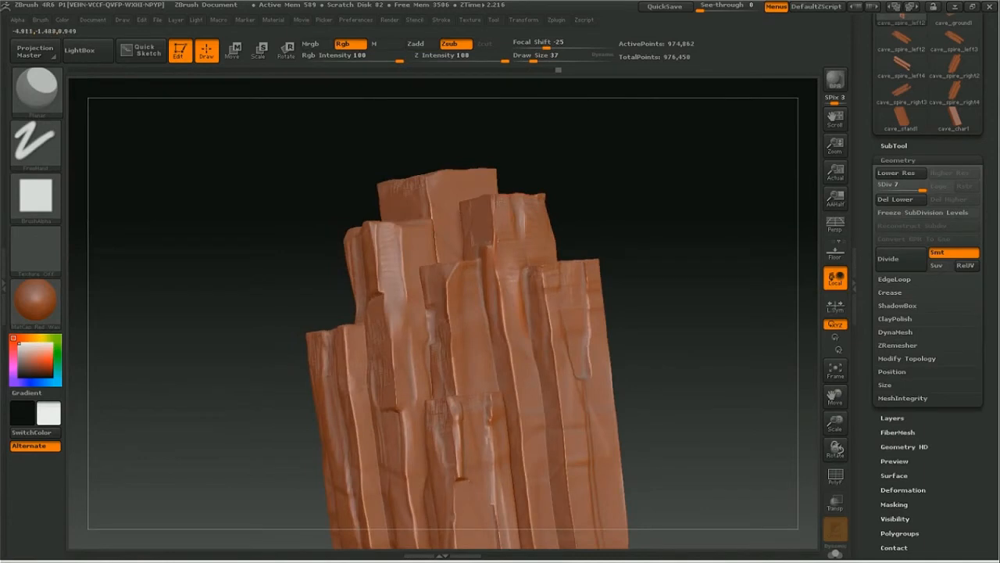
{"action": "left_click_drag", "start_coordinate": [658, 185], "coordinate": [617, 189]}
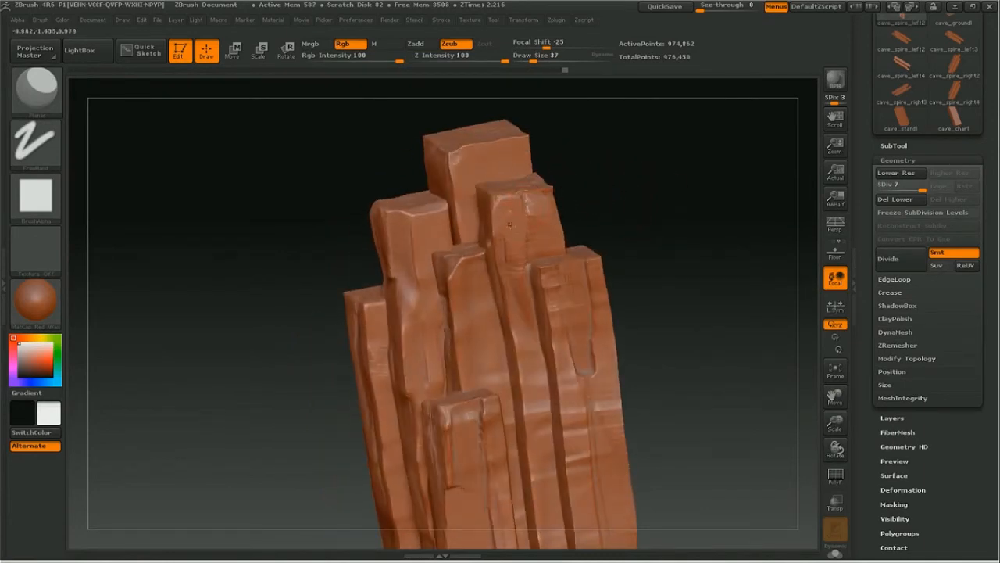
{"action": "left_click_drag", "start_coordinate": [630, 138], "coordinate": [650, 195]}
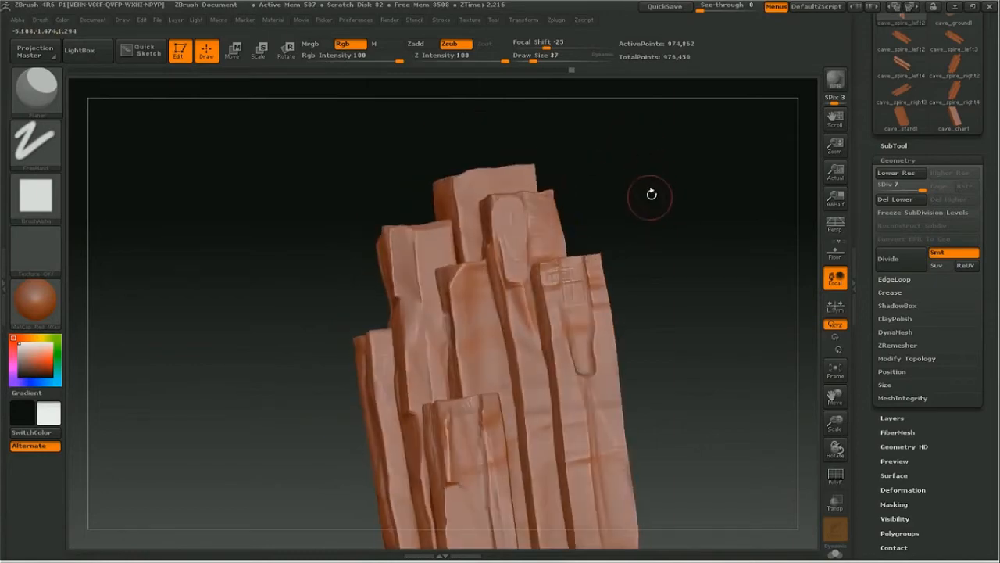
{"action": "left_click_drag", "start_coordinate": [528, 352], "coordinate": [519, 291]}
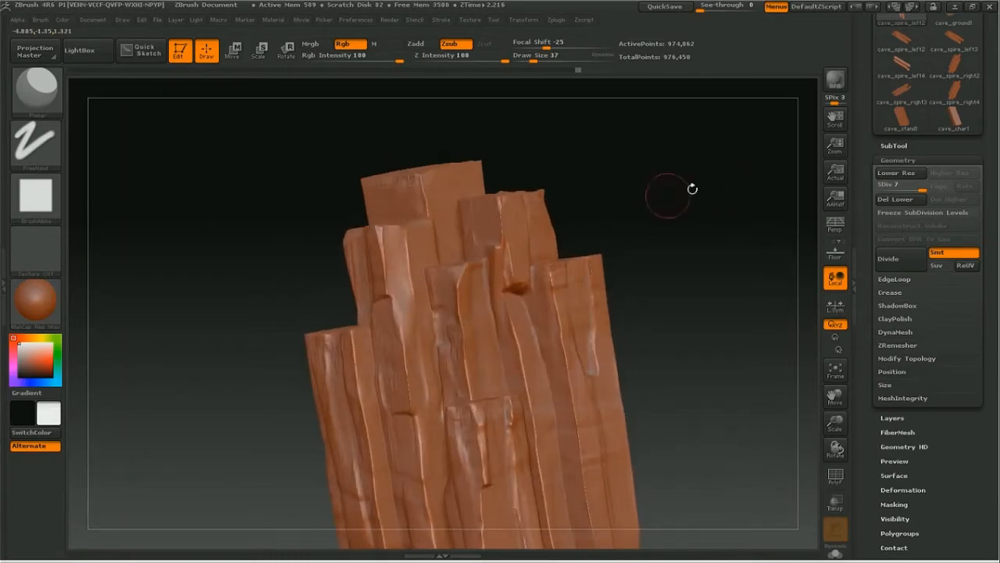
{"action": "key", "text": "b"}
{"action": "key", "text": "c"}
{"action": "key", "text": "l"}
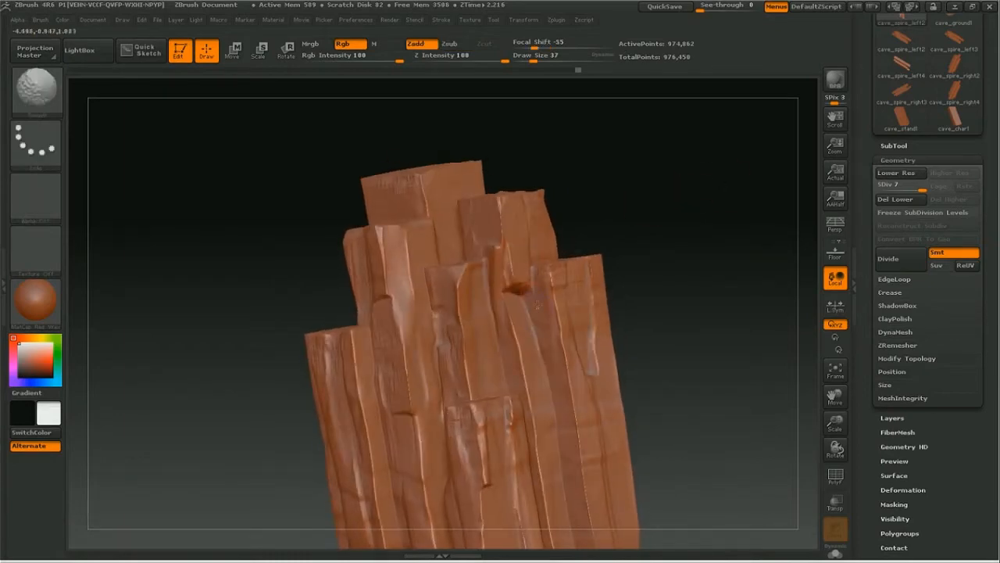
{"action": "mouse_move", "coordinate": [714, 259]}
{"action": "left_mouse_down"}
{"action": "mouse_move", "coordinate": [739, 277]}
{"action": "mouse_move", "coordinate": [724, 264]}
{"action": "left_mouse_up"}
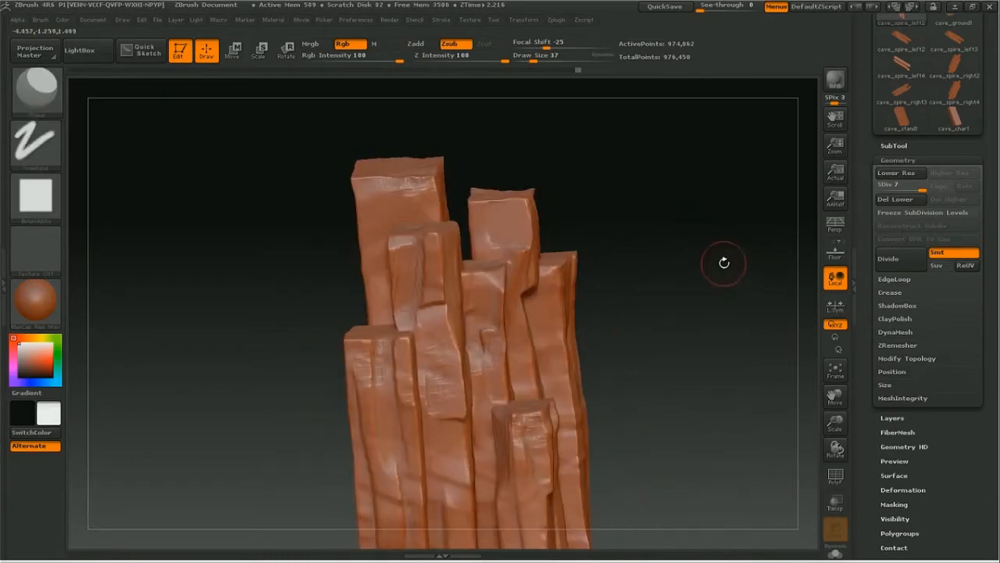
Step: Flatten patches and edges on the upper faces of the two tallest beams with the Planar brush
{"action": "left_click_drag", "start_coordinate": [815, 367], "coordinate": [789, 399]}
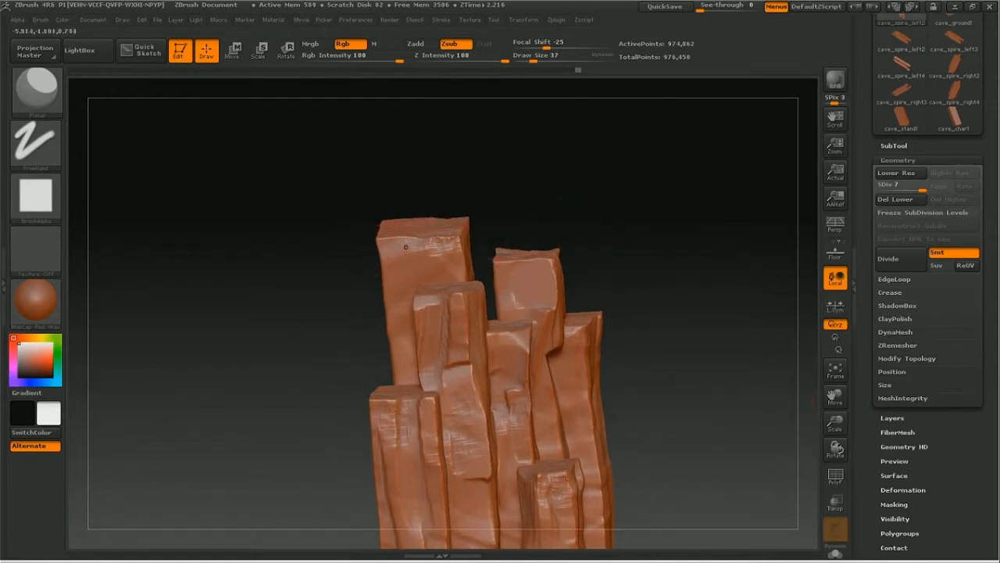
{"action": "left_click_drag", "start_coordinate": [585, 196], "coordinate": [475, 189]}
{"action": "left_click_drag", "start_coordinate": [531, 260], "coordinate": [637, 264]}
{"action": "left_click_drag", "start_coordinate": [836, 398], "coordinate": [863, 215]}
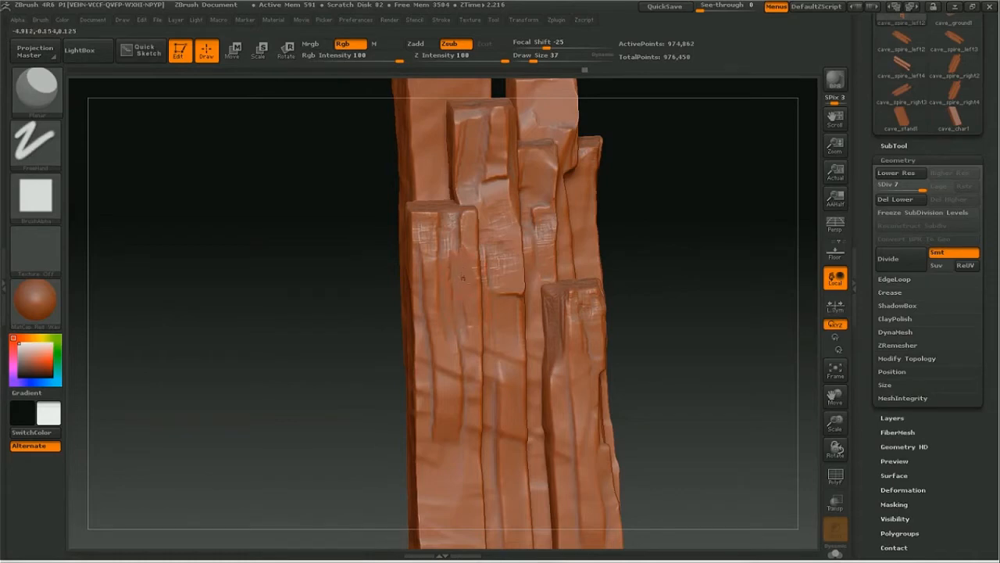
Step: Cut a recessed flat panel into the lower middle front beam with Planar strokes
{"action": "left_click_drag", "start_coordinate": [646, 278], "coordinate": [757, 342]}
{"action": "left_click_drag", "start_coordinate": [839, 401], "coordinate": [834, 204]}
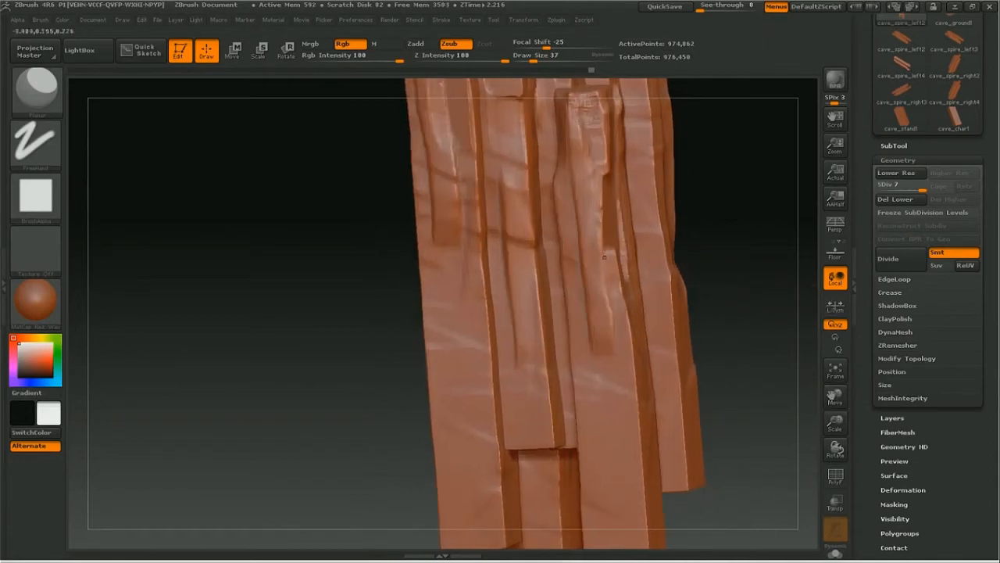
{"action": "left_click_drag", "start_coordinate": [520, 249], "coordinate": [517, 203]}
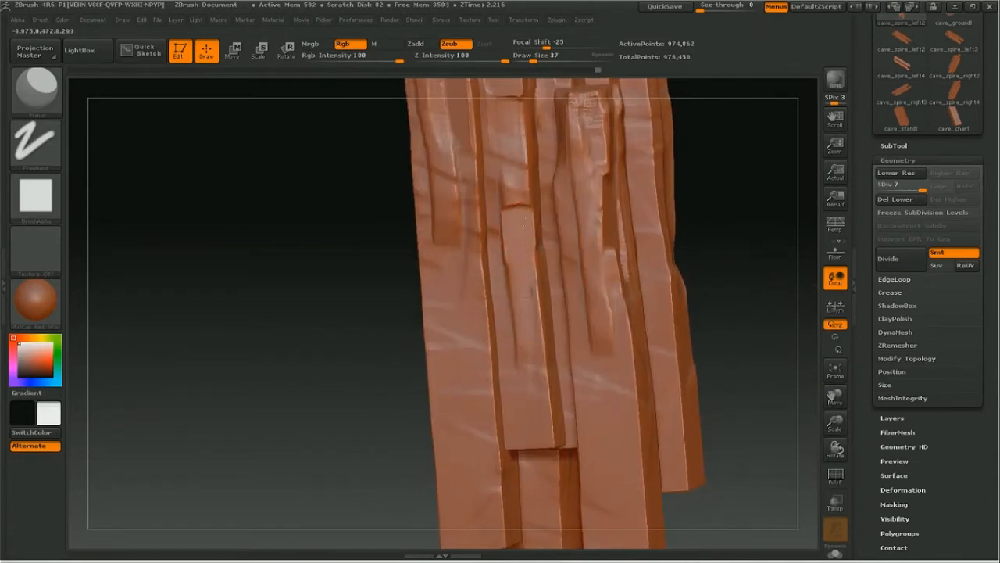
{"action": "left_click_drag", "start_coordinate": [716, 287], "coordinate": [772, 272]}
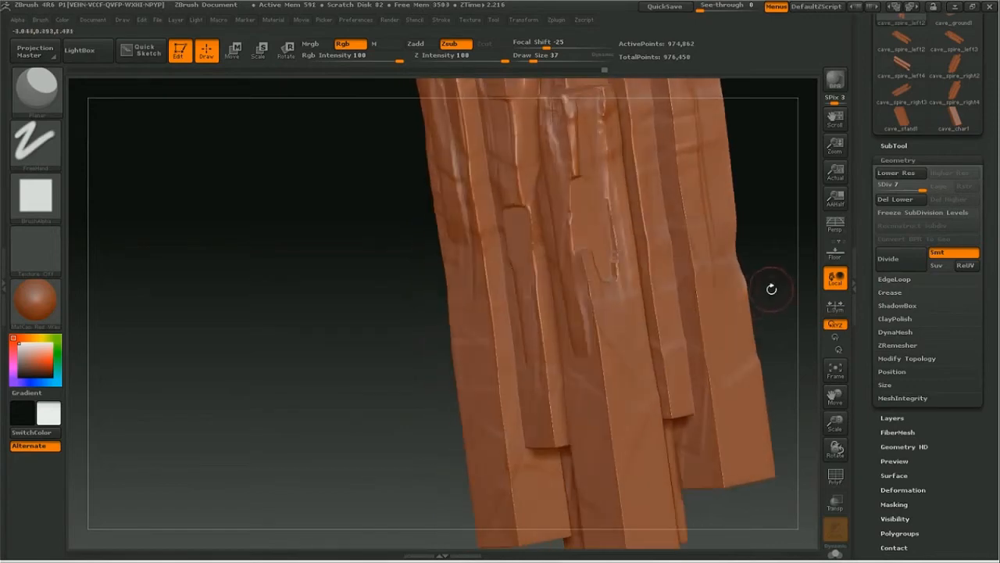
Step: Flatten the upper side face of the shortest front beam down to its stepped recess with Planar strokes
{"action": "left_click_drag", "start_coordinate": [842, 386], "coordinate": [766, 546]}
{"action": "left_click_drag", "start_coordinate": [705, 307], "coordinate": [700, 332]}
{"action": "left_click_drag", "start_coordinate": [702, 289], "coordinate": [717, 284]}
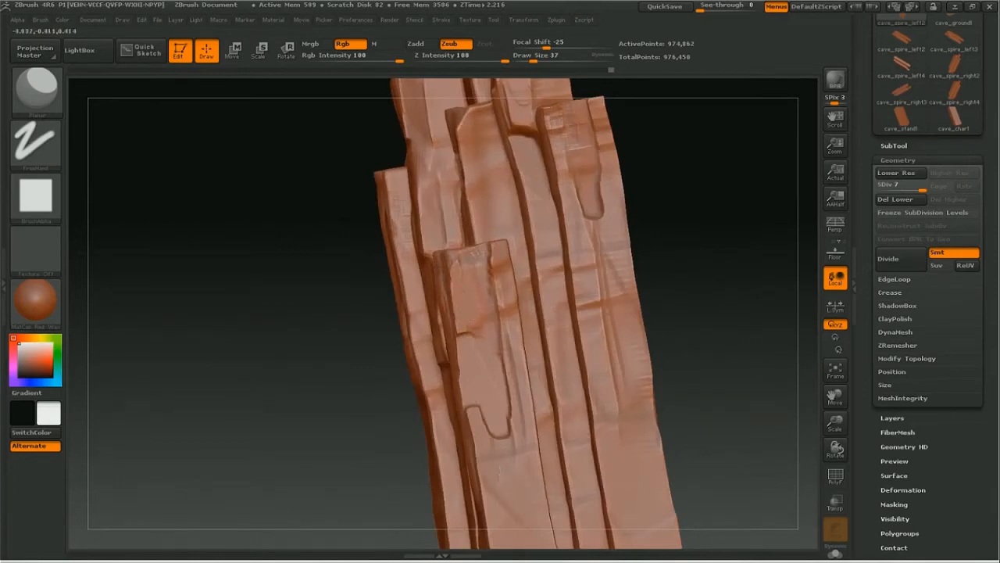
{"action": "mouse_move", "coordinate": [482, 270]}
{"action": "left_mouse_down"}
{"action": "mouse_move", "coordinate": [494, 298]}
{"action": "mouse_move", "coordinate": [500, 274]}
{"action": "mouse_move", "coordinate": [510, 303]}
{"action": "left_mouse_up"}
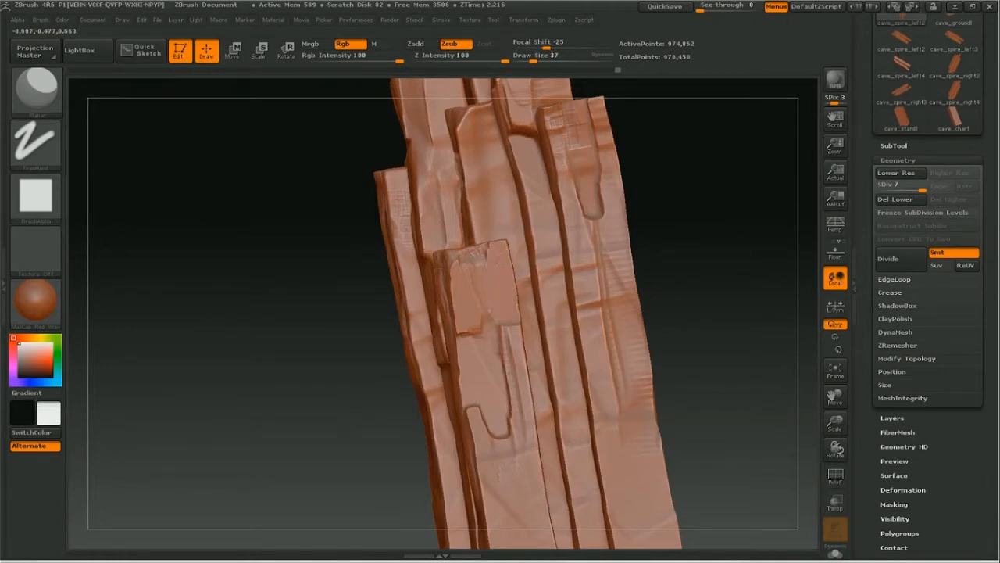
Step: Plane flat panels and chipped edges into the front faces of the tallest beams near their ends
{"action": "left_click_drag", "start_coordinate": [748, 214], "coordinate": [769, 267]}
{"action": "left_click_drag", "start_coordinate": [835, 399], "coordinate": [837, 553]}
{"action": "left_click_drag", "start_coordinate": [712, 307], "coordinate": [738, 312]}
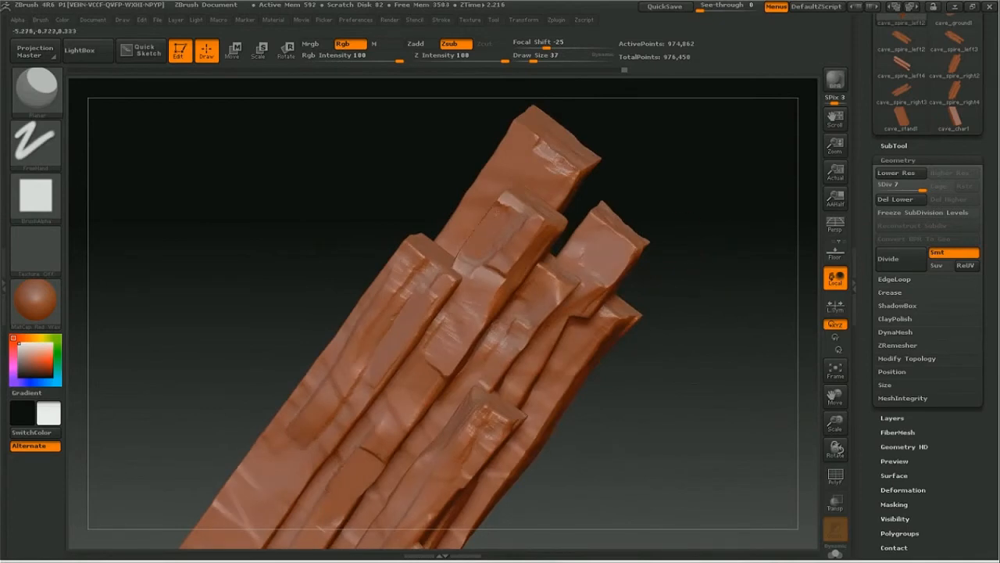
{"action": "left_click_drag", "start_coordinate": [717, 208], "coordinate": [560, 161]}
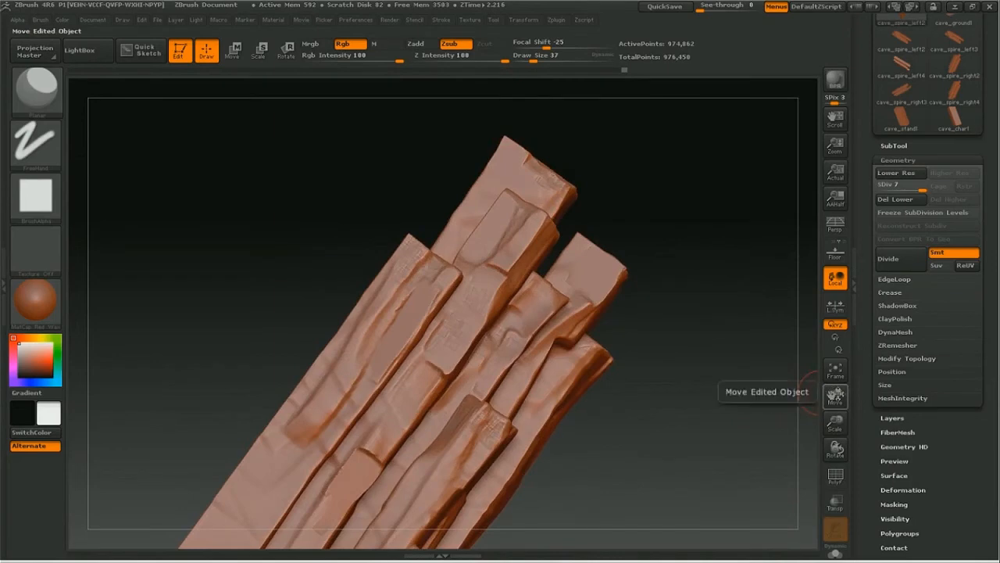
{"action": "left_click_drag", "start_coordinate": [737, 317], "coordinate": [677, 324]}
{"action": "left_click_drag", "start_coordinate": [836, 397], "coordinate": [860, 454]}
Step: Cut a diagonal ledge across the widest front beam and flatten the shortest front beam's upper face with the Planar brush
{"action": "left_click_drag", "start_coordinate": [706, 394], "coordinate": [697, 380]}
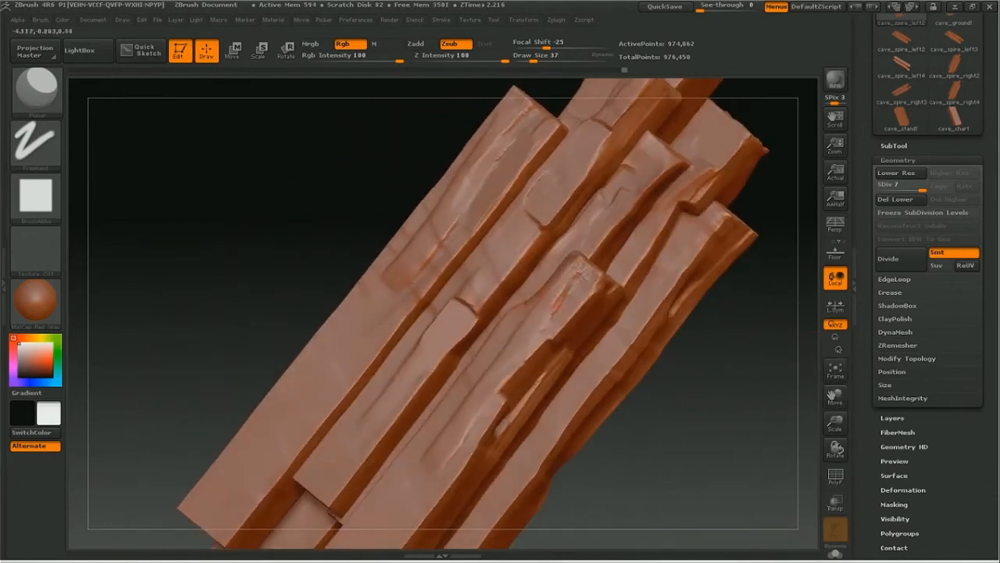
{"action": "left_click_drag", "start_coordinate": [268, 215], "coordinate": [298, 227]}
{"action": "mouse_move", "coordinate": [440, 244]}
{"action": "left_mouse_down"}
{"action": "mouse_move", "coordinate": [444, 258]}
{"action": "mouse_move", "coordinate": [386, 302]}
{"action": "mouse_move", "coordinate": [395, 262]}
{"action": "mouse_move", "coordinate": [395, 293]}
{"action": "mouse_move", "coordinate": [417, 303]}
{"action": "mouse_move", "coordinate": [406, 266]}
{"action": "left_mouse_up"}
{"action": "left_click_drag", "start_coordinate": [742, 351], "coordinate": [707, 367]}
{"action": "mouse_move", "coordinate": [586, 305]}
{"action": "left_mouse_down"}
{"action": "mouse_move", "coordinate": [551, 328]}
{"action": "mouse_move", "coordinate": [585, 273]}
{"action": "mouse_move", "coordinate": [605, 277]}
{"action": "left_mouse_up"}
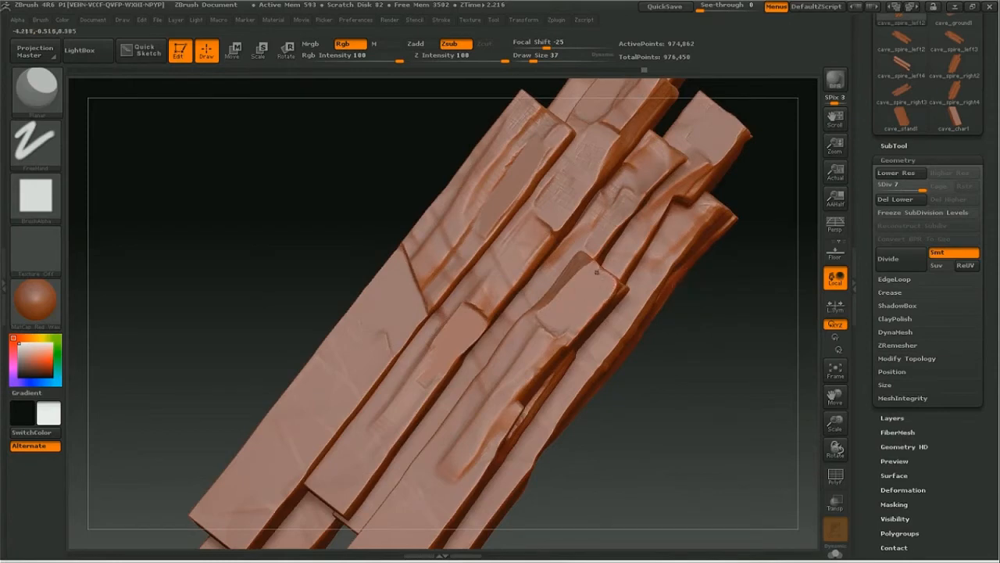
{"action": "left_click_drag", "start_coordinate": [729, 282], "coordinate": [740, 334]}
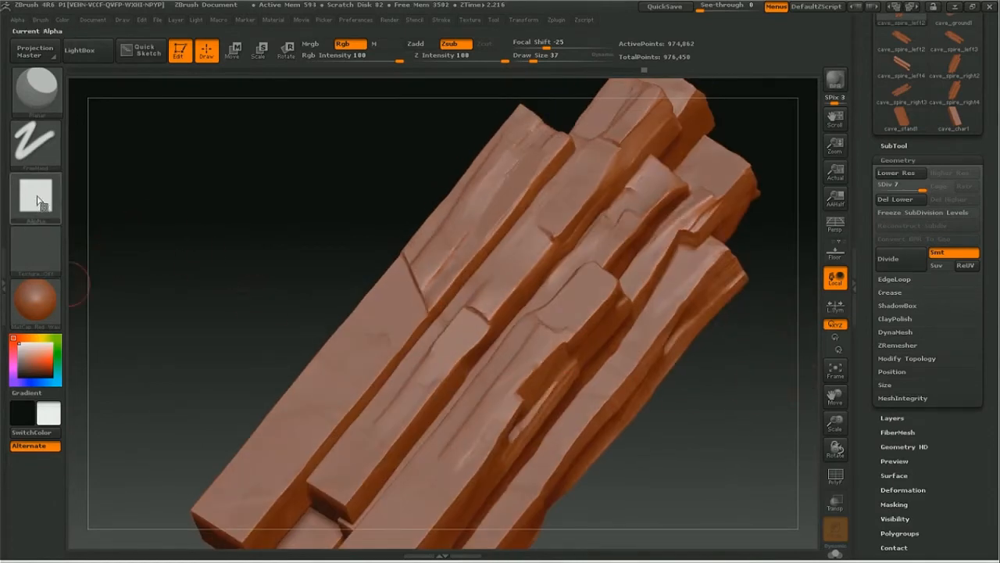
{"action": "left_click_drag", "start_coordinate": [710, 415], "coordinate": [630, 315]}
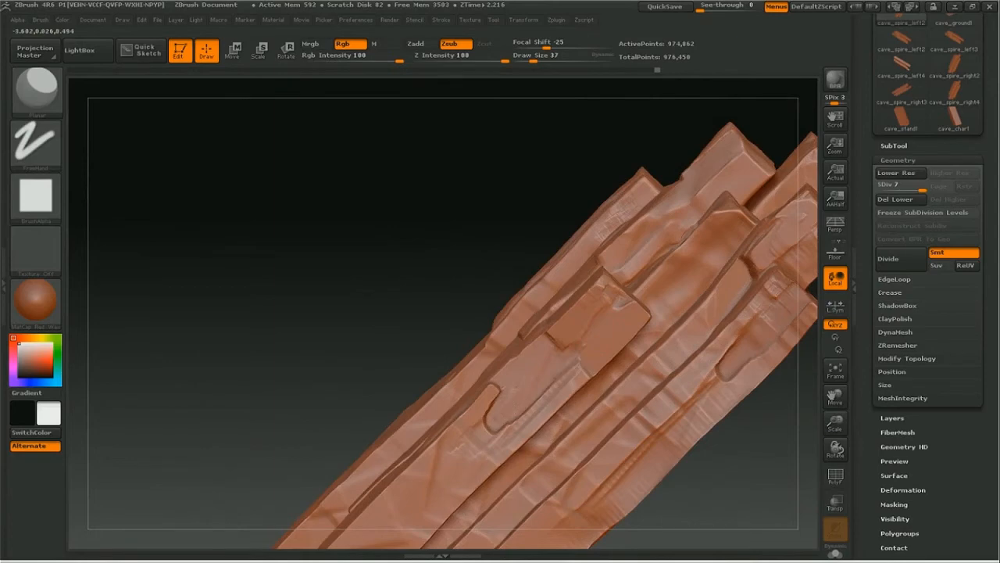
Step: Make cave_ground the active subtool and isolate it from the other cave meshes
{"action": "mouse_move", "coordinate": [763, 465]}
{"action": "left_mouse_down"}
{"action": "mouse_move", "coordinate": [786, 453]}
{"action": "mouse_move", "coordinate": [730, 378]}
{"action": "mouse_move", "coordinate": [703, 367]}
{"action": "left_mouse_up"}
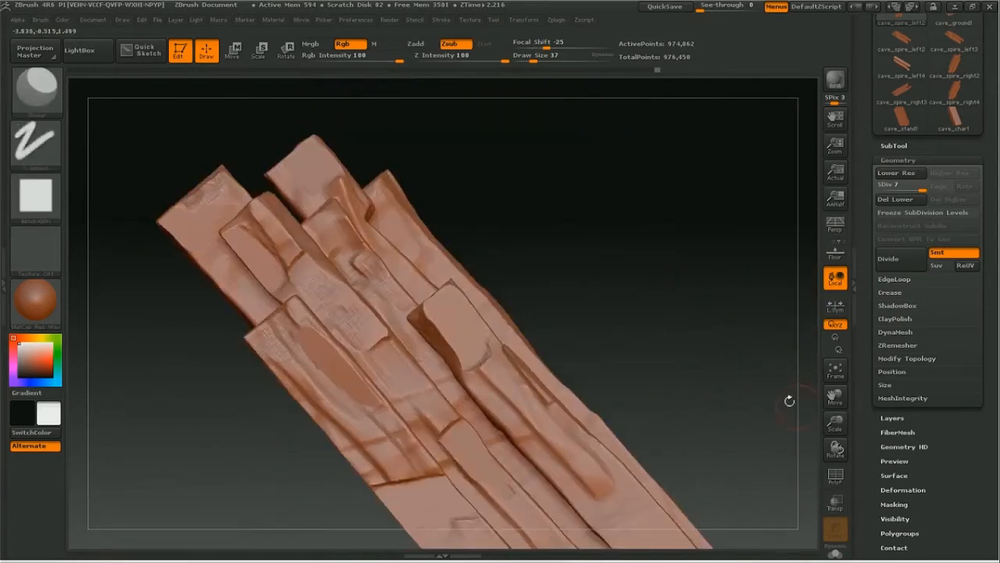
{"action": "left_click_drag", "start_coordinate": [835, 423], "coordinate": [774, 414]}
{"action": "left_click_drag", "start_coordinate": [834, 397], "coordinate": [741, 352]}
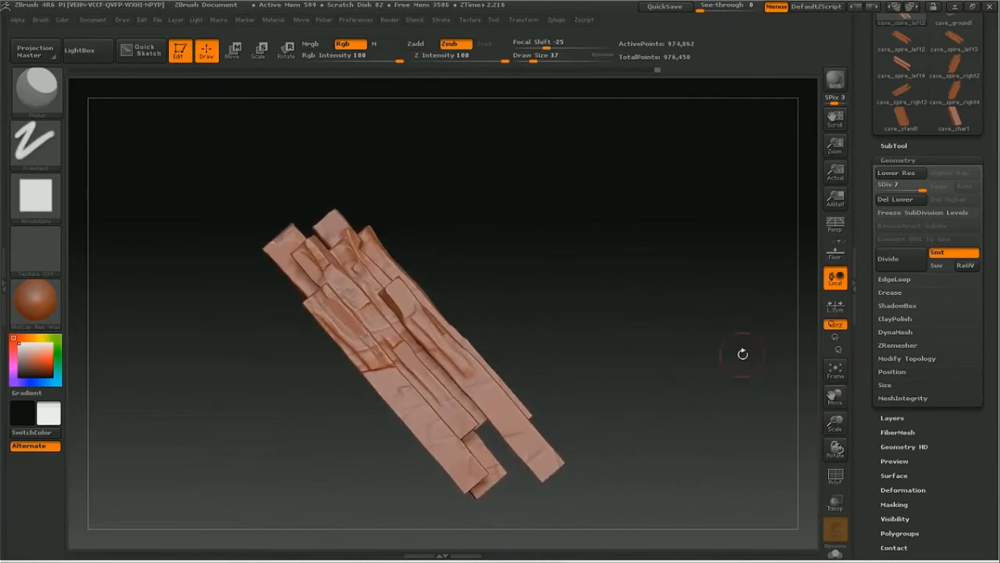
{"action": "left_click_drag", "start_coordinate": [864, 110], "coordinate": [863, 313]}
{"action": "left_click", "coordinate": [901, 350]}
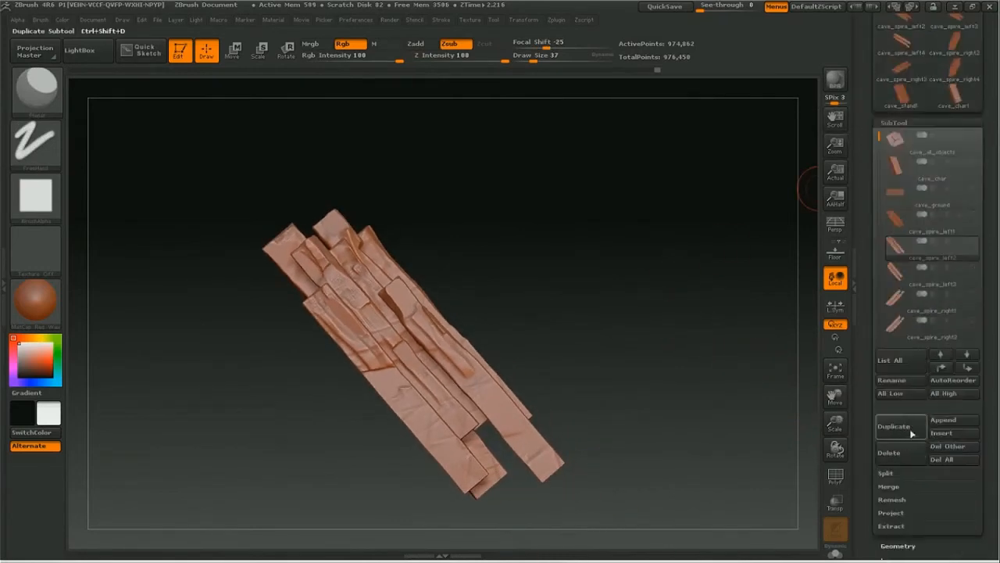
{"action": "left_click", "coordinate": [946, 206]}
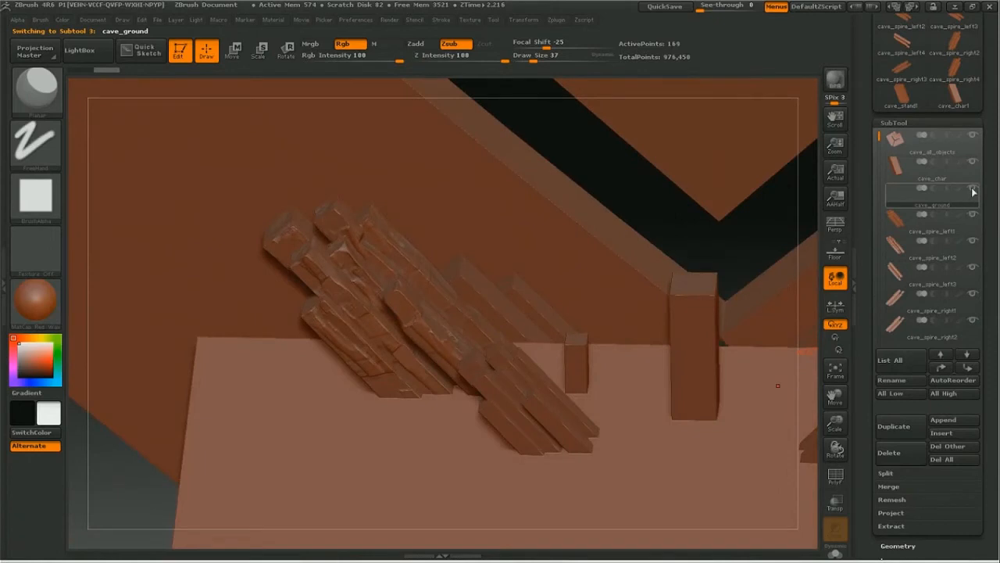
{"action": "left_click", "coordinate": [973, 190]}
{"action": "left_click_drag", "start_coordinate": [835, 400], "coordinate": [835, 395]}
{"action": "left_click_drag", "start_coordinate": [596, 117], "coordinate": [606, 129]}
{"action": "mouse_move", "coordinate": [835, 422]}
{"action": "left_mouse_down"}
{"action": "mouse_move", "coordinate": [787, 424]}
{"action": "mouse_move", "coordinate": [721, 406]}
{"action": "mouse_move", "coordinate": [817, 422]}
{"action": "left_mouse_up"}
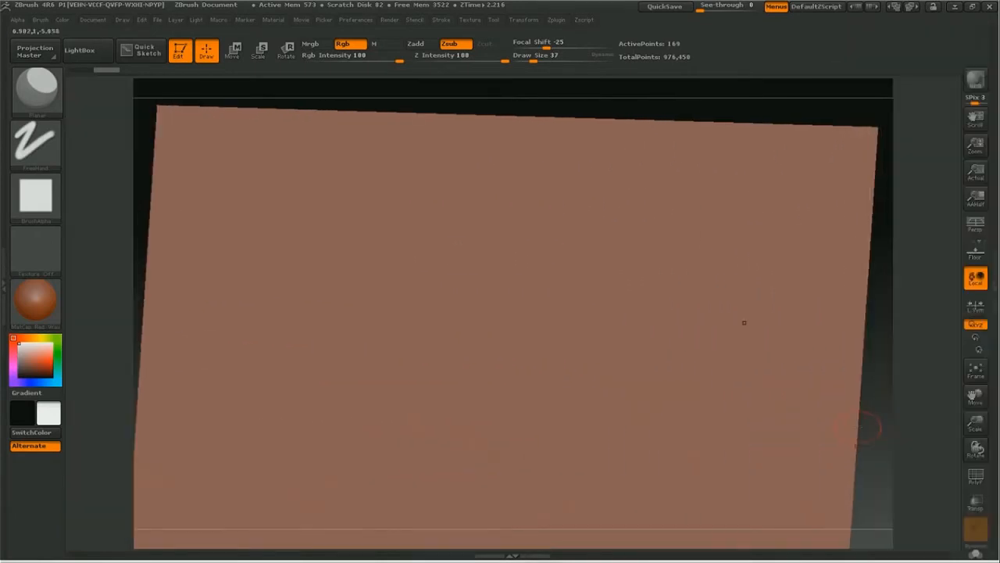
Step: Subdivide the cave_ground plane up to level 6 with subdivision smoothing turned off
{"action": "left_click_drag", "start_coordinate": [865, 431], "coordinate": [856, 304]}
{"action": "left_click", "coordinate": [889, 119]}
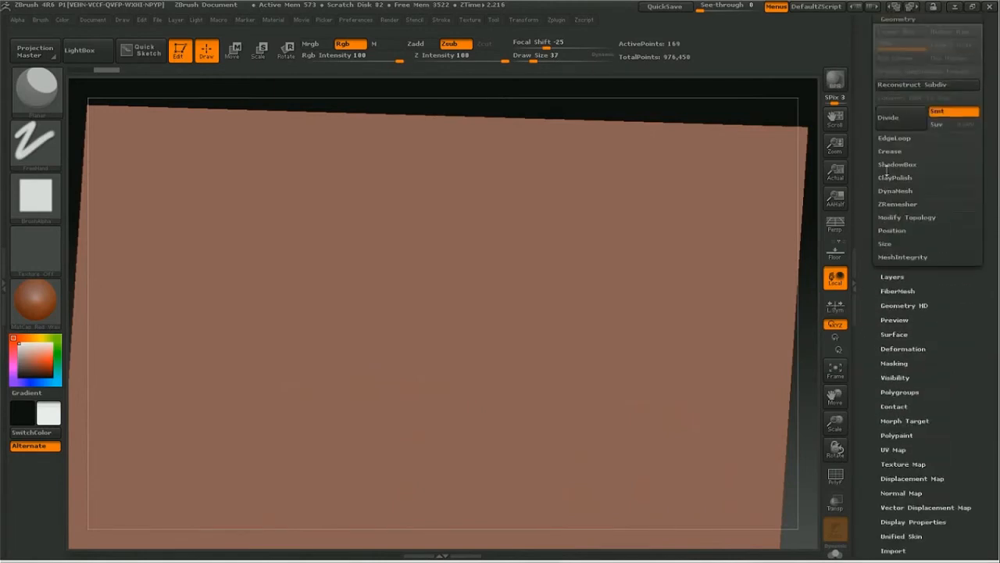
{"action": "left_click", "coordinate": [889, 119]}
{"action": "left_click", "coordinate": [889, 119]}
{"action": "left_click", "coordinate": [889, 119]}
{"action": "left_click", "coordinate": [890, 121]}
{"action": "left_click", "coordinate": [891, 119]}
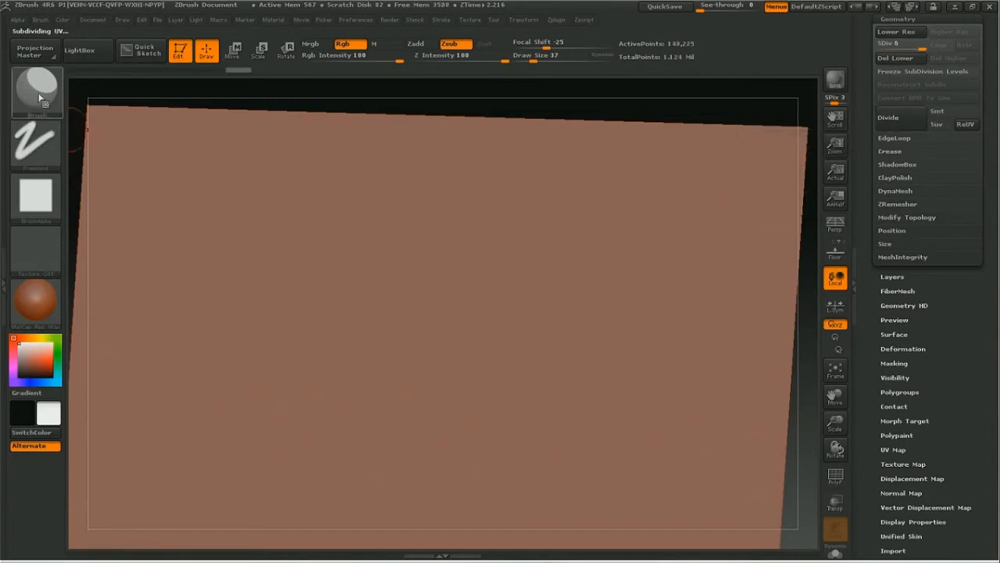
Step: Switch to the Standard brush for sculpting the ground plane
{"action": "key", "text": "b"}
{"action": "key", "text": "s"}
{"action": "key", "text": "t"}
Step: Try freehand Standard brush strokes near the middle of the ground plane and undo them
{"action": "mouse_move", "coordinate": [367, 283]}
{"action": "left_mouse_down"}
{"action": "mouse_move", "coordinate": [406, 250]}
{"action": "mouse_move", "coordinate": [445, 284]}
{"action": "mouse_move", "coordinate": [444, 267]}
{"action": "mouse_move", "coordinate": [424, 304]}
{"action": "mouse_move", "coordinate": [409, 291]}
{"action": "left_mouse_up"}
{"action": "key", "text": "ctrl+z"}
{"action": "key", "text": "space"}
{"action": "key", "text": "ctrl+z"}
{"action": "key", "text": "space"}
{"action": "mouse_move", "coordinate": [393, 290]}
{"action": "left_mouse_down"}
{"action": "mouse_move", "coordinate": [409, 273]}
{"action": "mouse_move", "coordinate": [439, 291]}
{"action": "mouse_move", "coordinate": [376, 361]}
{"action": "mouse_move", "coordinate": [413, 389]}
{"action": "left_mouse_up"}
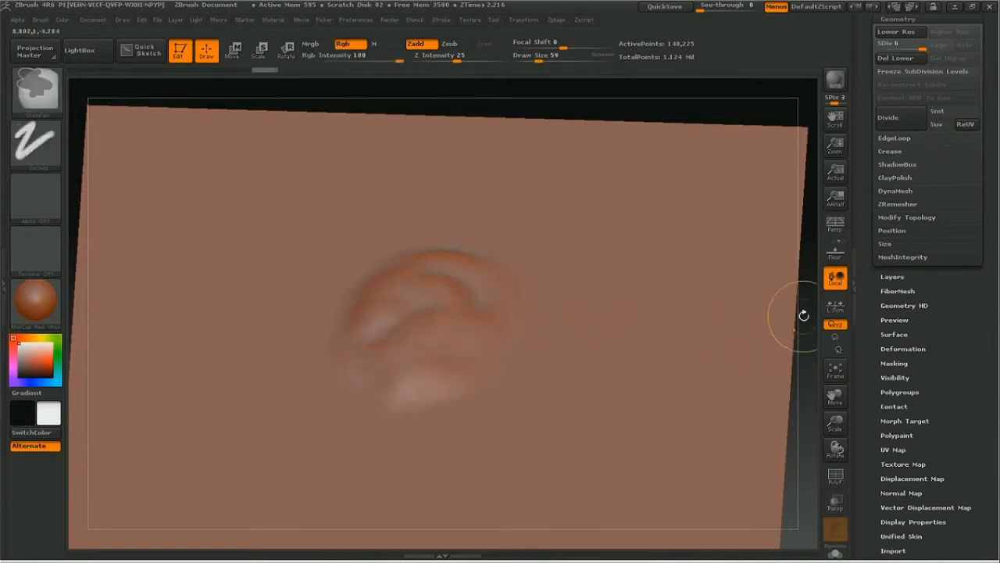
{"action": "key", "text": "ctrl+z"}
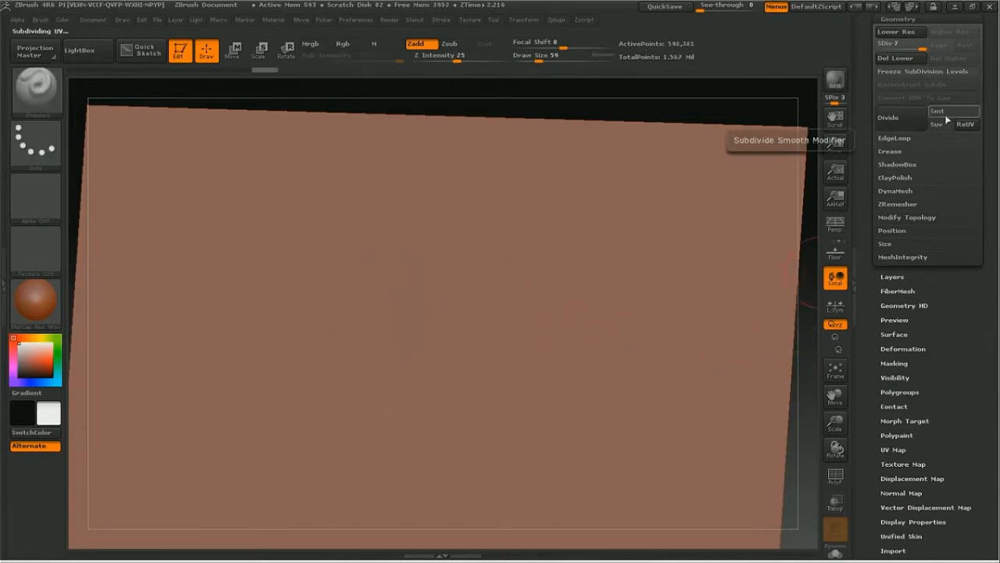
Step: Turn subdivision smoothing back on and subdivide the ground plane to level 7
{"action": "left_click", "coordinate": [941, 111]}
{"action": "key", "text": "ctrl+d"}
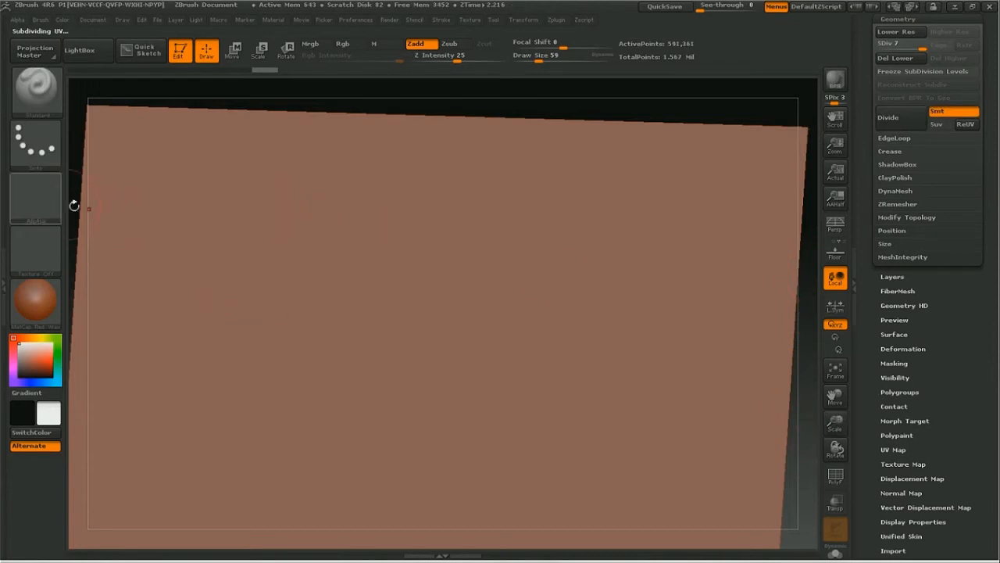
Step: Import rock_debris_Z Depth.bmp from the cgcookie renderoutput folder as the brush alpha
{"action": "left_click", "coordinate": [37, 211]}
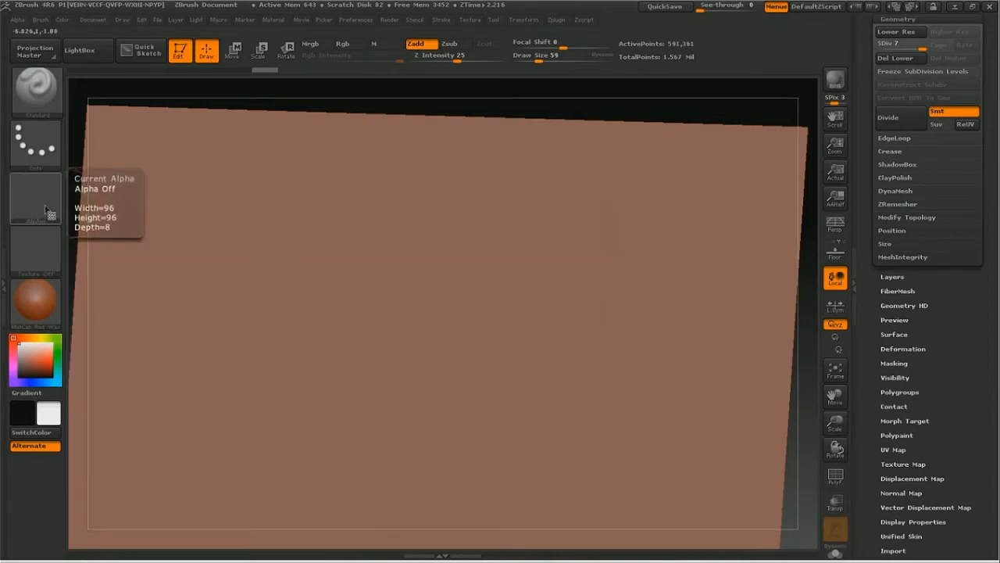
{"action": "left_click", "coordinate": [46, 211]}
{"action": "left_click", "coordinate": [101, 419]}
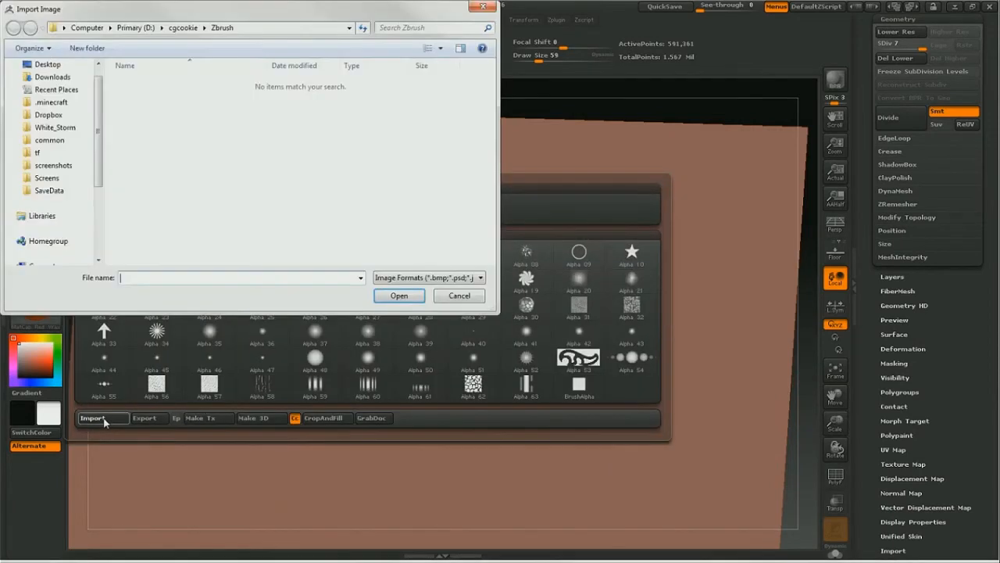
{"action": "left_click", "coordinate": [183, 27]}
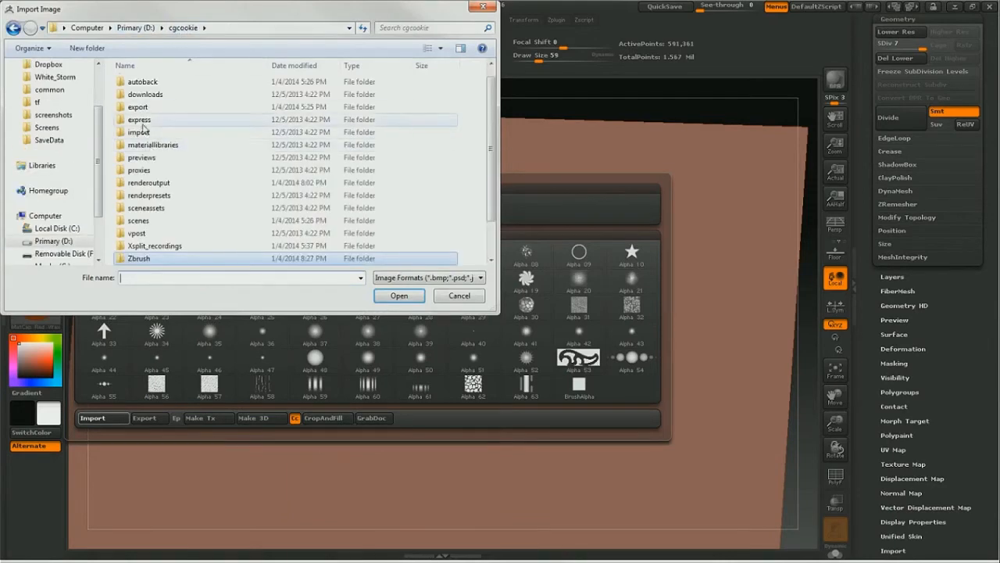
{"action": "left_click", "coordinate": [154, 185]}
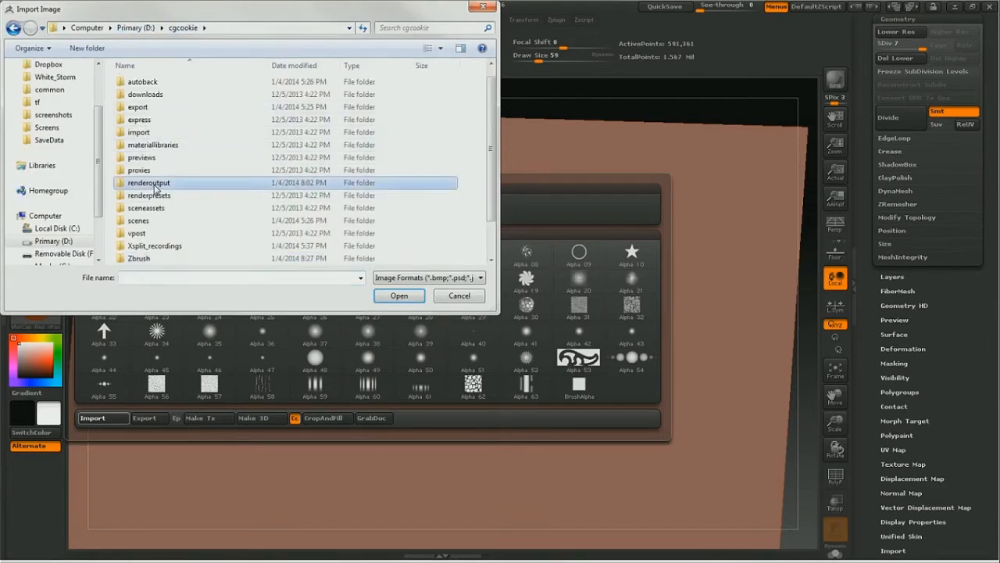
{"action": "double_click", "coordinate": [154, 185]}
{"action": "left_click", "coordinate": [222, 98]}
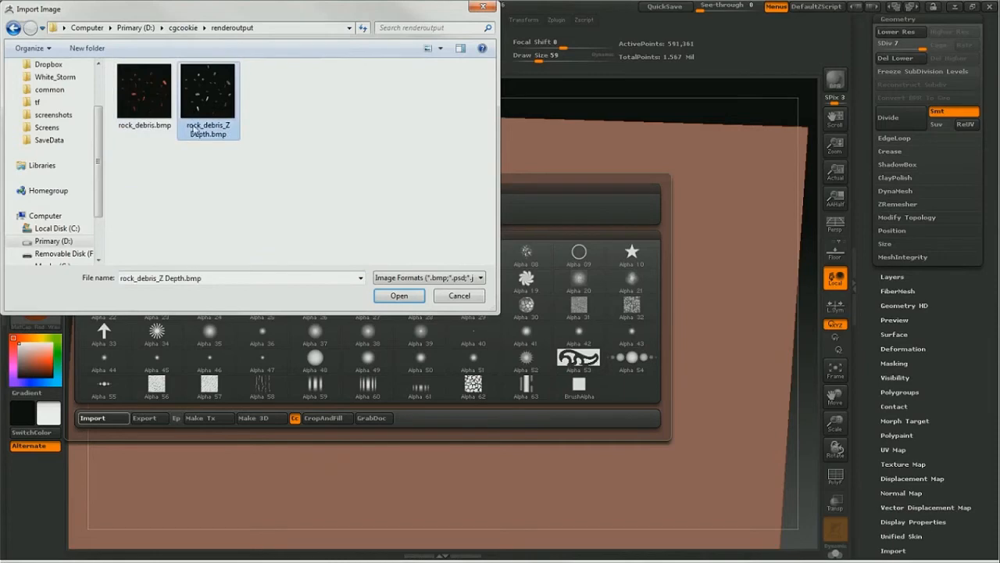
{"action": "left_click", "coordinate": [393, 296]}
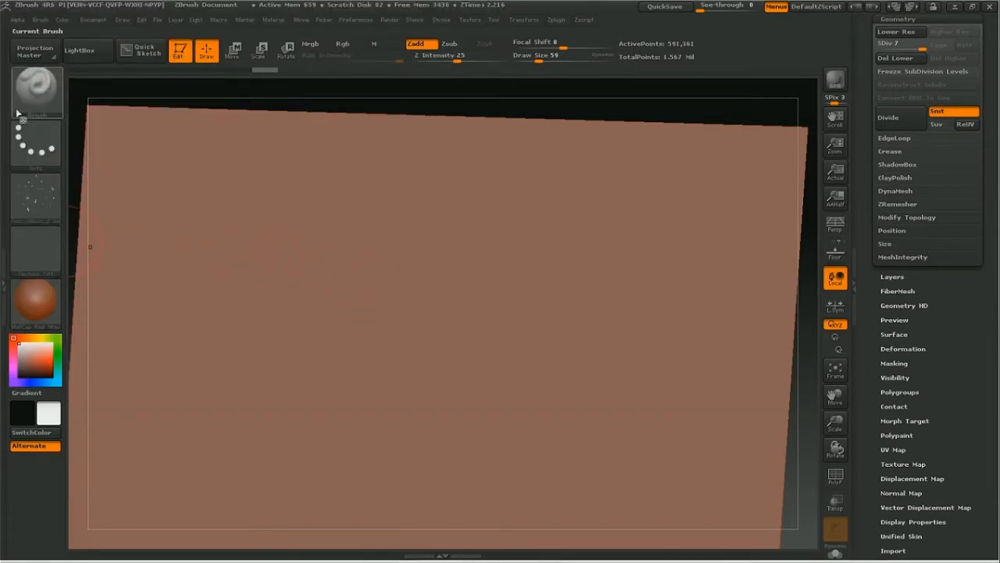
Step: Try stamping the rock debris alpha onto the ground plane with the DragRect stroke and undo each stamp
{"action": "left_click", "coordinate": [39, 142]}
{"action": "mouse_move", "coordinate": [153, 159]}
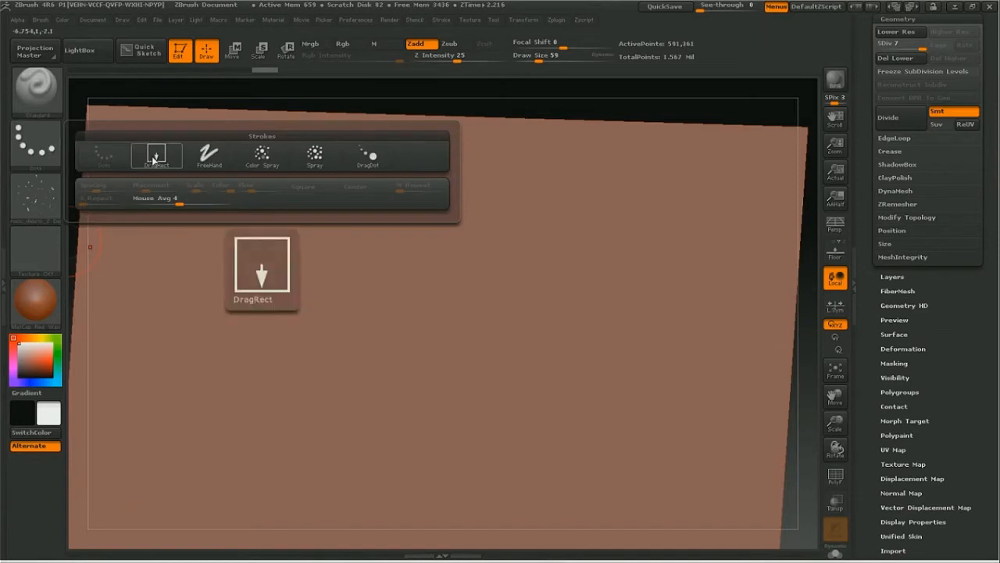
{"action": "left_click", "coordinate": [160, 156]}
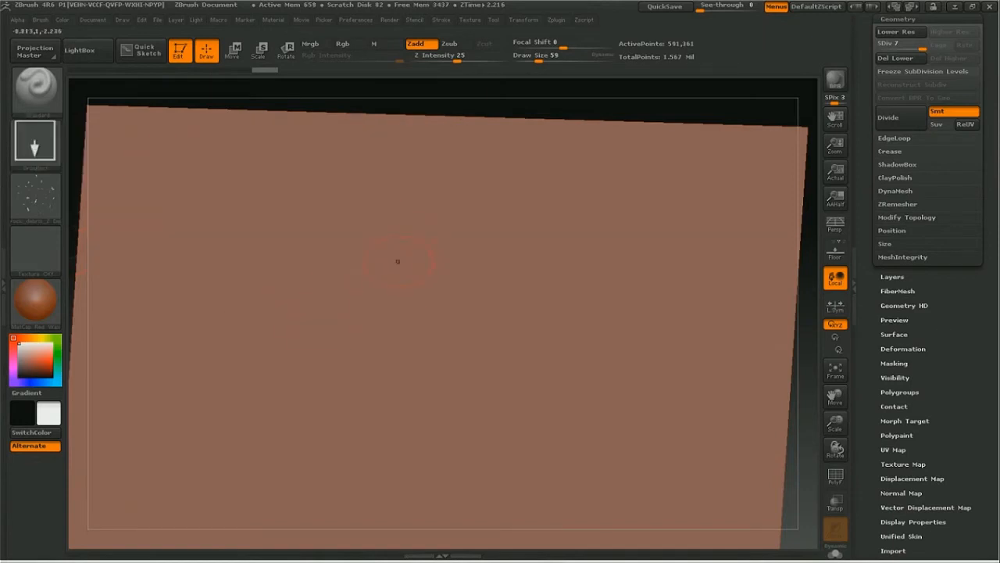
{"action": "left_click_drag", "start_coordinate": [394, 358], "coordinate": [560, 385]}
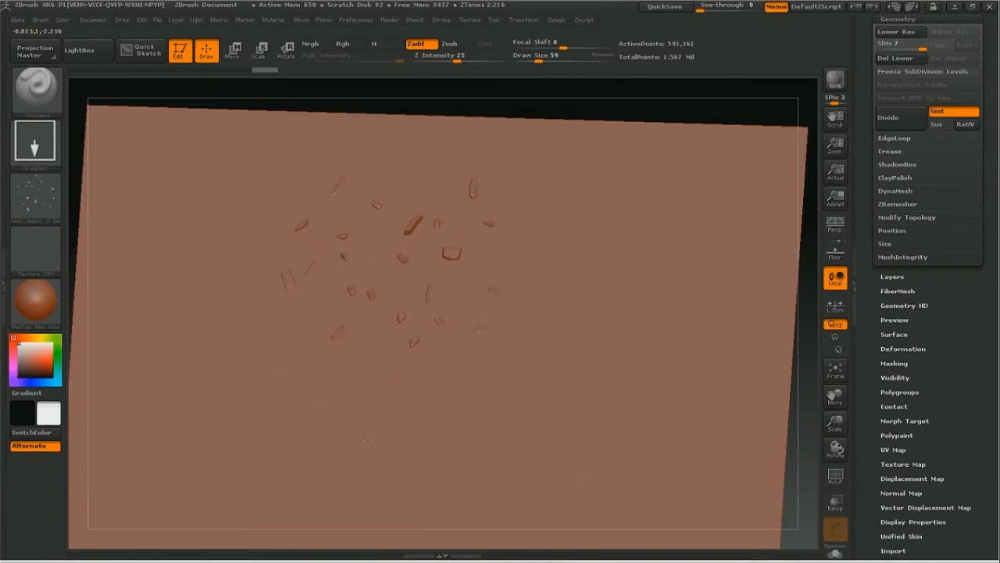
{"action": "key", "text": "ctrl+z"}
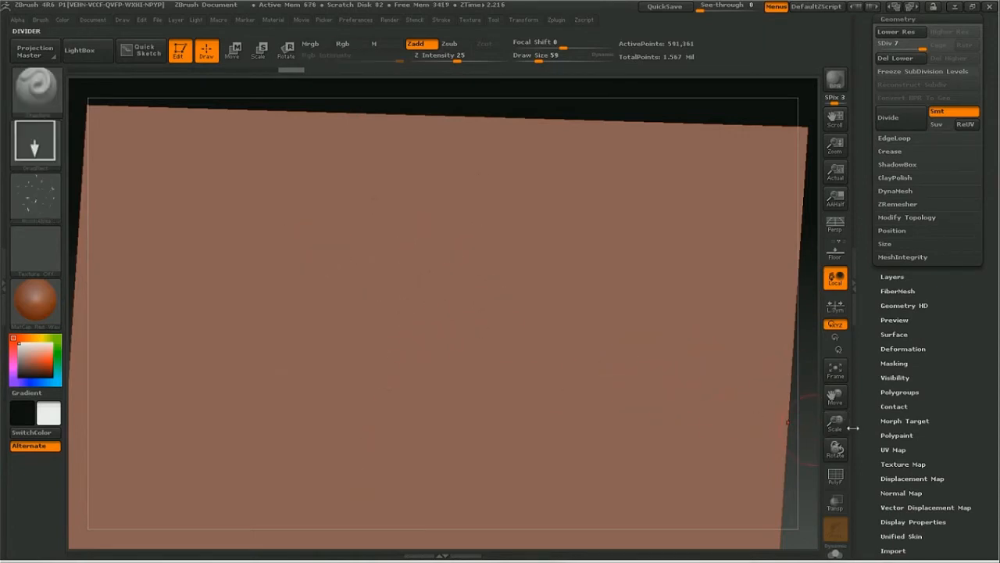
{"action": "left_click_drag", "start_coordinate": [838, 424], "coordinate": [884, 424]}
{"action": "left_click_drag", "start_coordinate": [437, 269], "coordinate": [587, 376]}
{"action": "key", "text": "ctrl+z"}
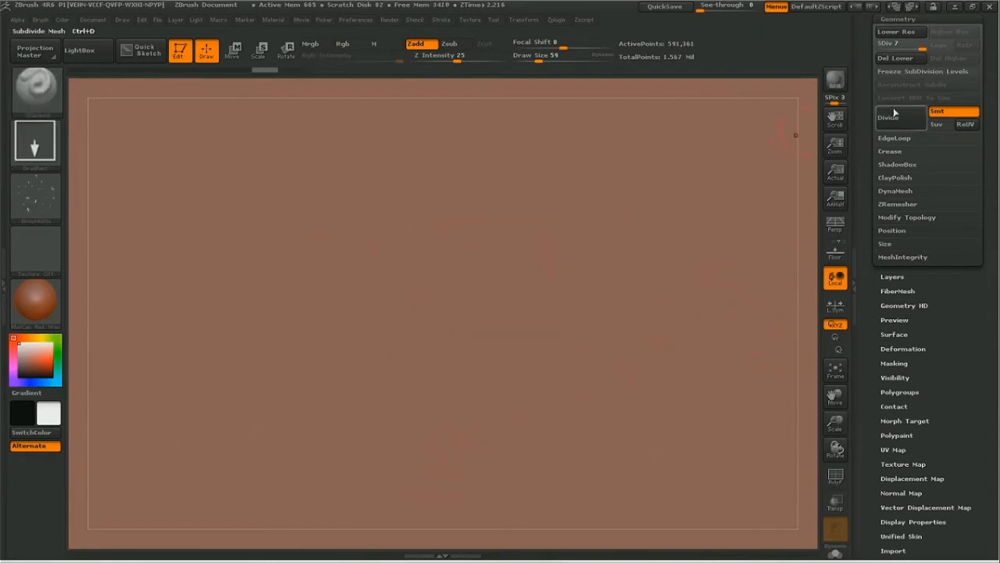
Step: Subdivide the ground plane to level 8 and test the rock debris stamp on it, undoing each trial
{"action": "left_click", "coordinate": [899, 121]}
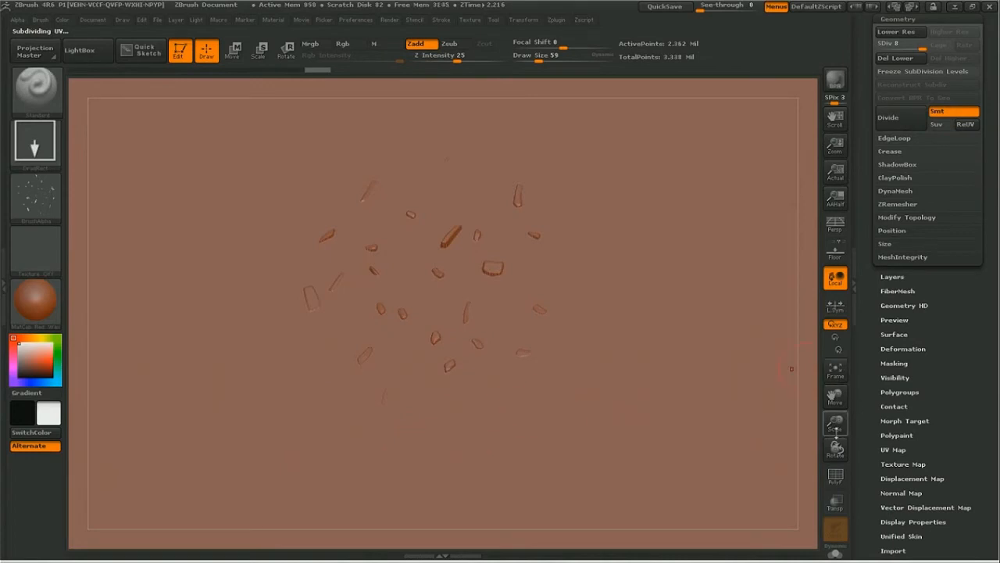
{"action": "left_click_drag", "start_coordinate": [833, 445], "coordinate": [833, 478]}
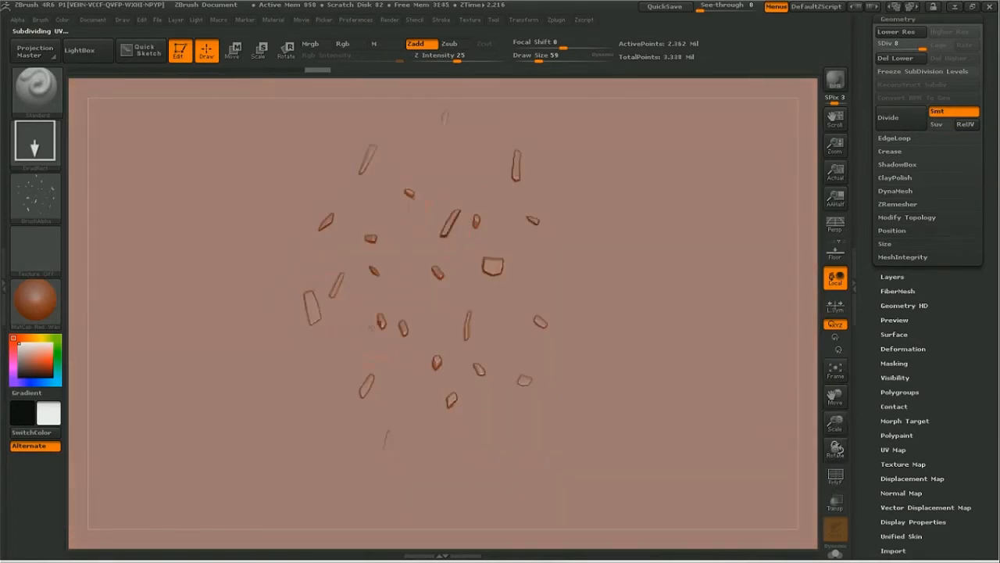
{"action": "key", "text": "ctrl+z"}
{"action": "left_click_drag", "start_coordinate": [406, 273], "coordinate": [485, 324]}
{"action": "key", "text": "ctrl+z"}
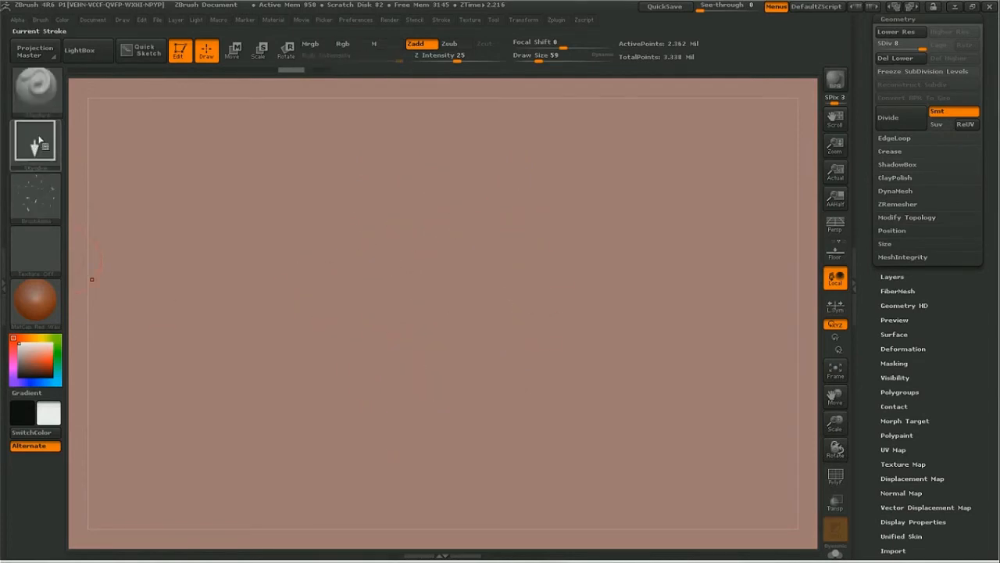
Step: Set the brush stroke to Spray with a draw size of 136
{"action": "left_click", "coordinate": [35, 140]}
{"action": "left_click", "coordinate": [316, 161]}
{"action": "key", "text": "space"}
Step: Try spraying rock debris across the ground plane at Z intensity 25 and undo the strokes
{"action": "mouse_move", "coordinate": [398, 268]}
{"action": "left_mouse_down"}
{"action": "mouse_move", "coordinate": [408, 267]}
{"action": "mouse_move", "coordinate": [414, 207]}
{"action": "mouse_move", "coordinate": [500, 313]}
{"action": "mouse_move", "coordinate": [375, 367]}
{"action": "left_mouse_up"}
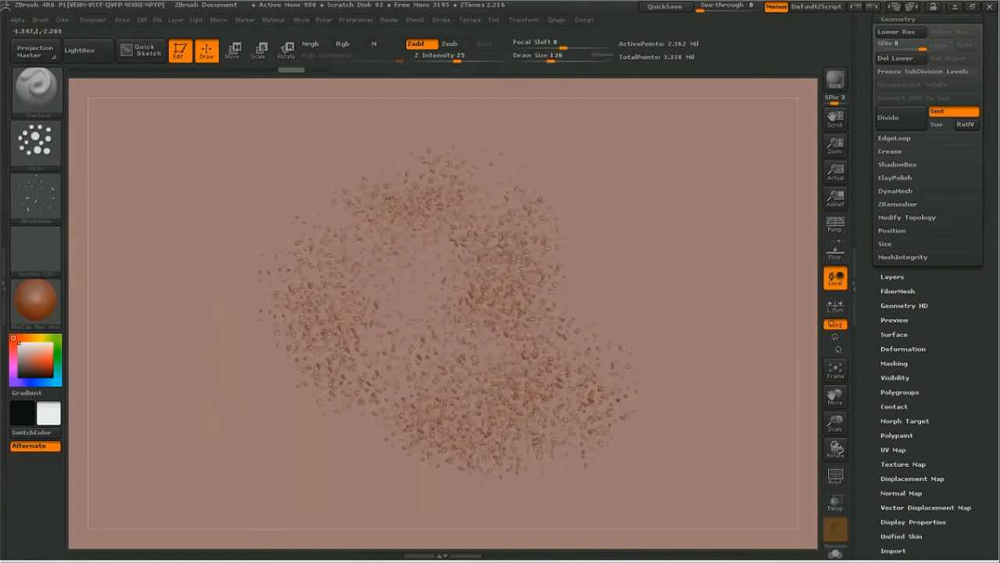
{"action": "mouse_move", "coordinate": [573, 254]}
{"action": "left_mouse_down"}
{"action": "mouse_move", "coordinate": [692, 352]}
{"action": "mouse_move", "coordinate": [540, 297]}
{"action": "mouse_move", "coordinate": [461, 285]}
{"action": "left_mouse_up"}
{"action": "mouse_move", "coordinate": [373, 285]}
{"action": "left_mouse_down", "text": "shift"}
{"action": "mouse_move", "coordinate": [398, 309]}
{"action": "mouse_move", "coordinate": [508, 316]}
{"action": "left_mouse_up", "text": "shift"}
{"action": "key", "text": "ctrl+z"}
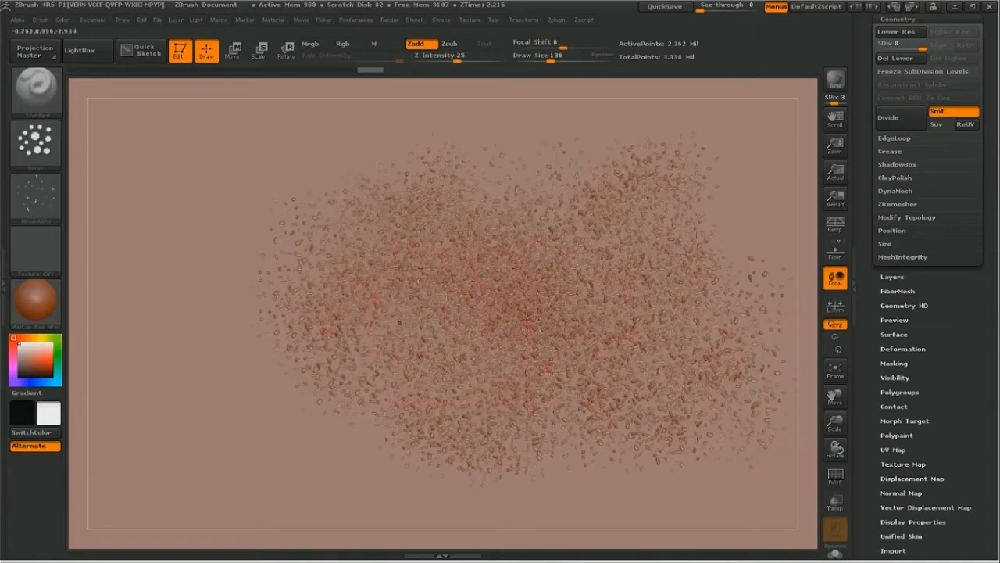
{"action": "left_click_drag", "start_coordinate": [547, 140], "coordinate": [691, 176]}
{"action": "mouse_move", "coordinate": [443, 163]}
{"action": "left_mouse_down"}
{"action": "mouse_move", "coordinate": [254, 301]}
{"action": "mouse_move", "coordinate": [293, 355]}
{"action": "left_mouse_up"}
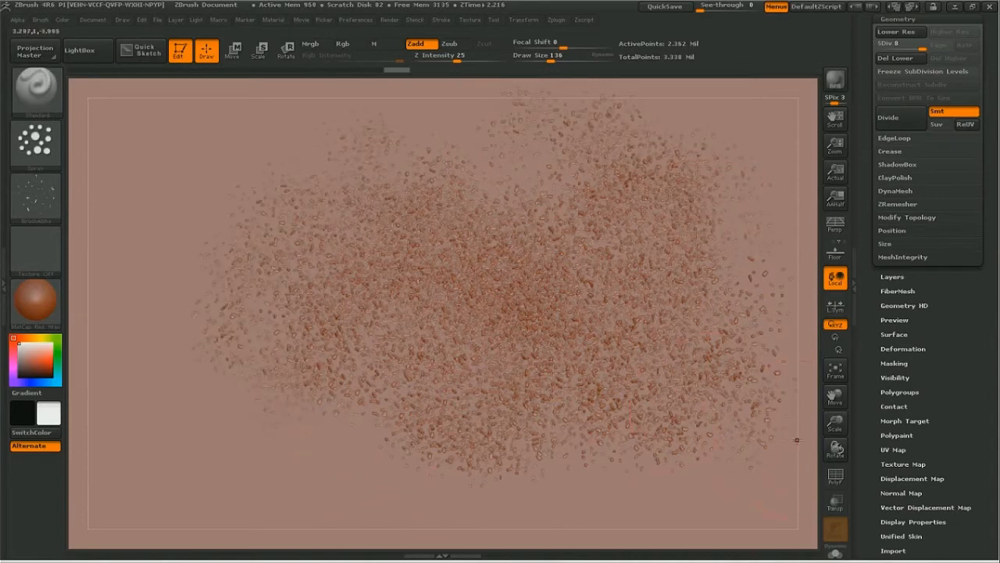
{"action": "left_click_drag", "start_coordinate": [835, 422], "coordinate": [774, 333]}
{"action": "left_click_drag", "start_coordinate": [838, 396], "coordinate": [823, 485]}
{"action": "left_click_drag", "start_coordinate": [837, 423], "coordinate": [881, 431]}
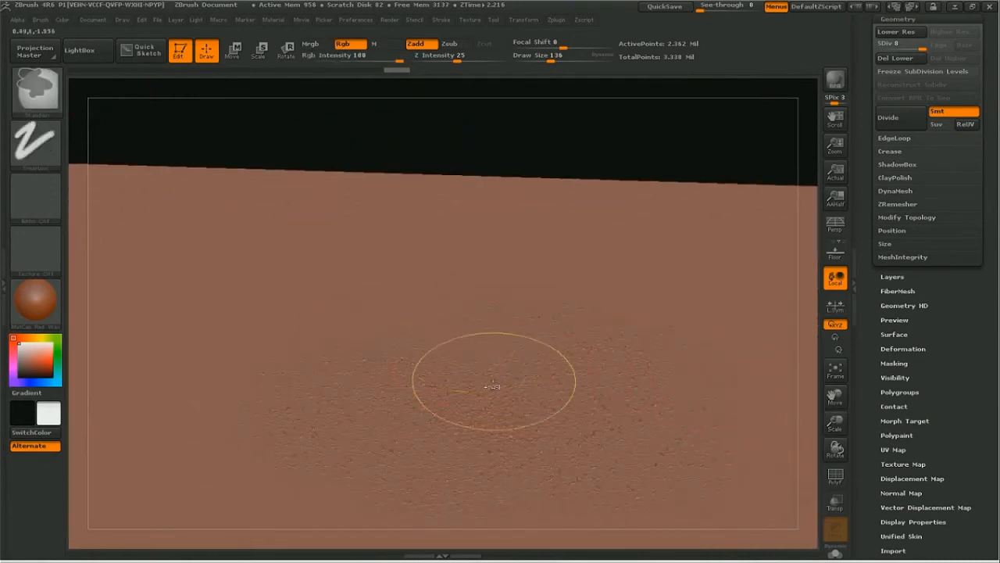
{"action": "key", "text": "ctrl+z"}
{"action": "key", "text": "ctrl+z"}
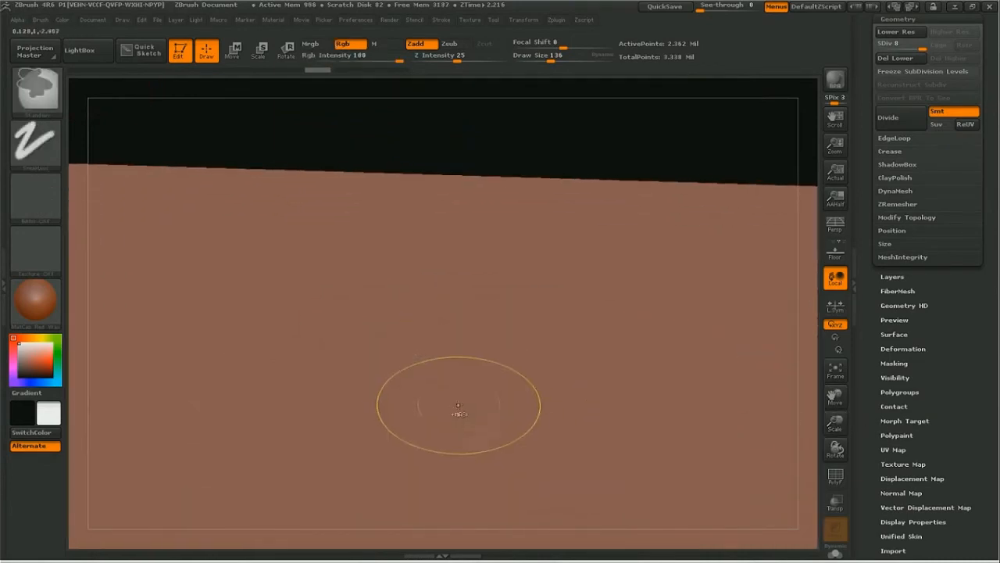
Step: Lower the brush's Z intensity to 8 and spray subtle rock debris across the ground plane
{"action": "key", "text": "space"}
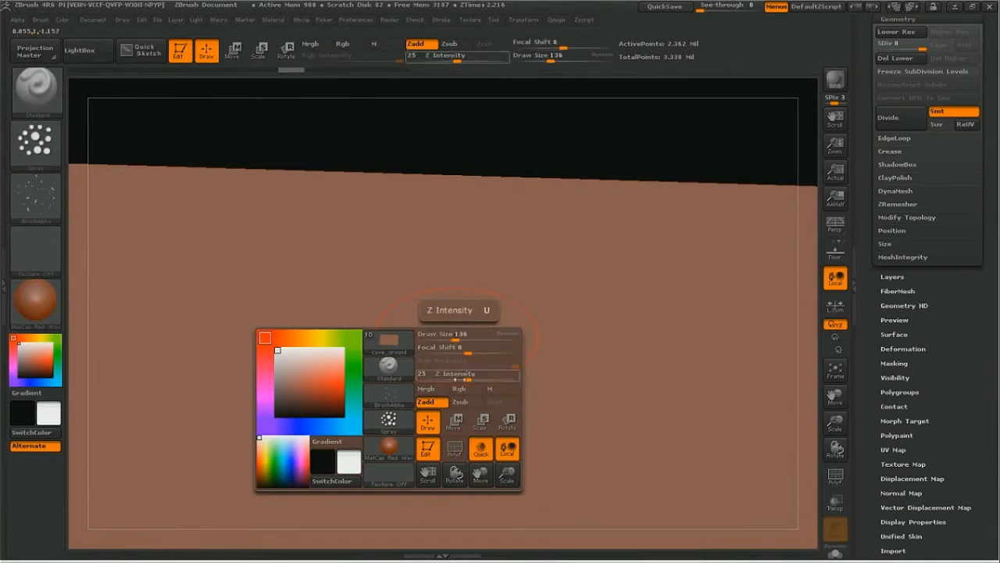
{"action": "left_click_drag", "start_coordinate": [467, 375], "coordinate": [448, 376]}
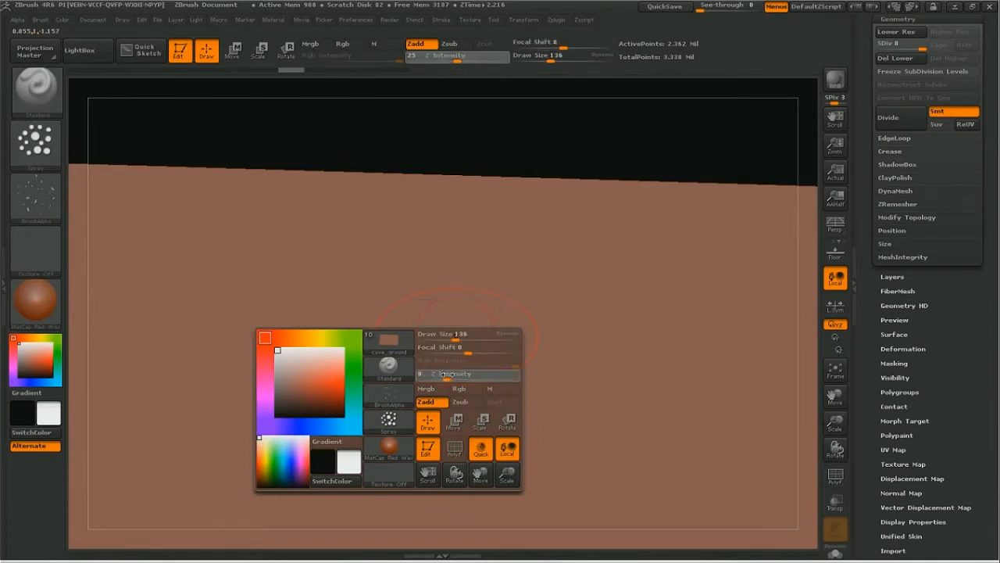
{"action": "key", "text": "space"}
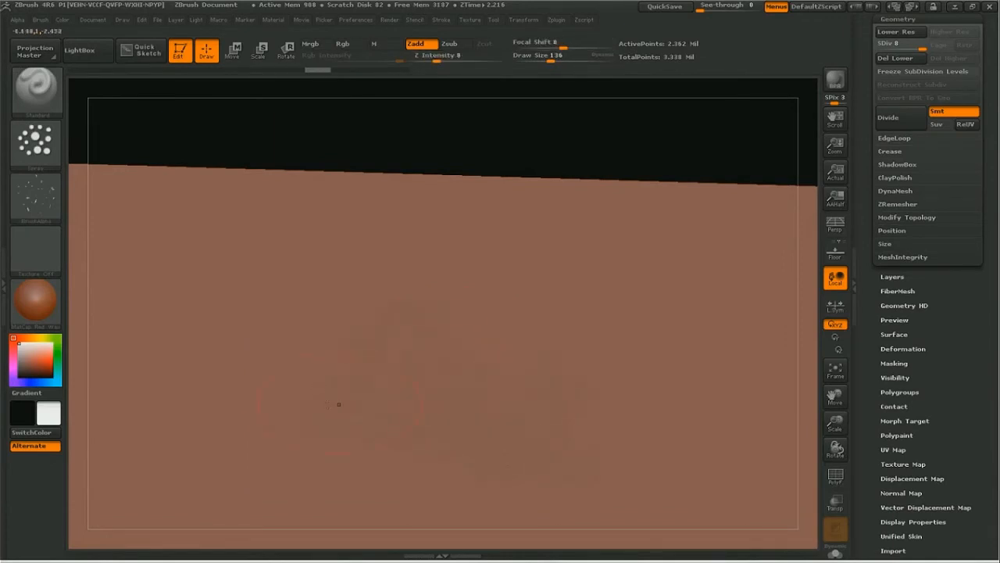
{"action": "left_click_drag", "start_coordinate": [835, 444], "coordinate": [849, 450]}
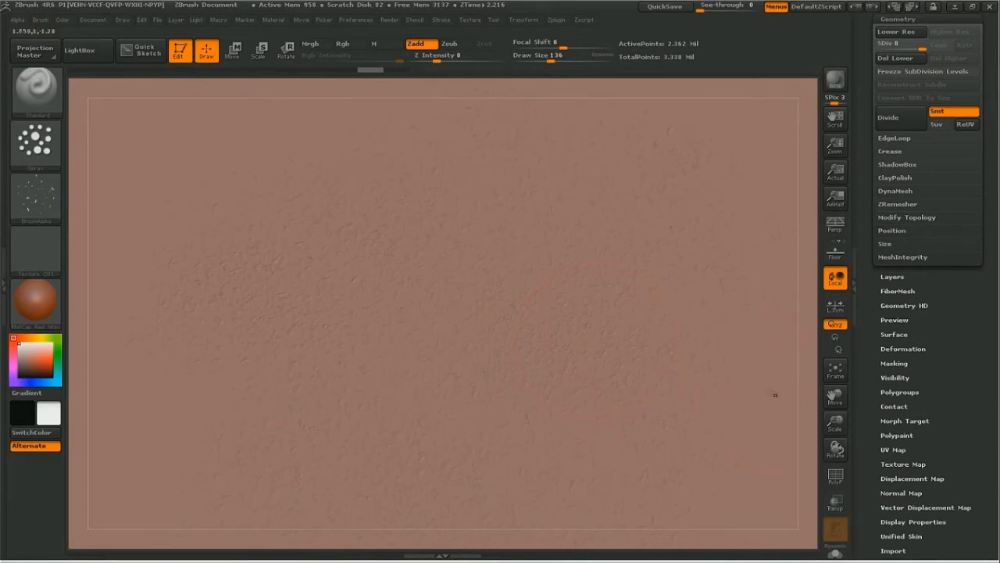
{"action": "left_click_drag", "start_coordinate": [802, 421], "coordinate": [787, 419]}
{"action": "left_click_drag", "start_coordinate": [834, 390], "coordinate": [797, 491]}
{"action": "left_click_drag", "start_coordinate": [834, 429], "coordinate": [785, 355]}
{"action": "left_click_drag", "start_coordinate": [835, 397], "coordinate": [831, 315]}
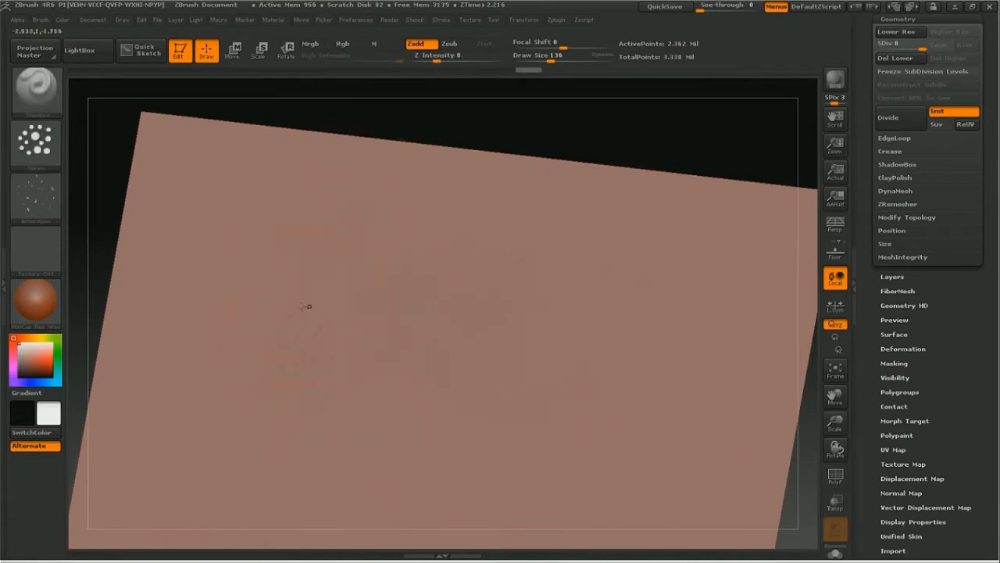
Step: Stamp larger rocks on the ground plane with the DragRect stroke and reduce the draw size to 75
{"action": "left_click", "coordinate": [35, 141]}
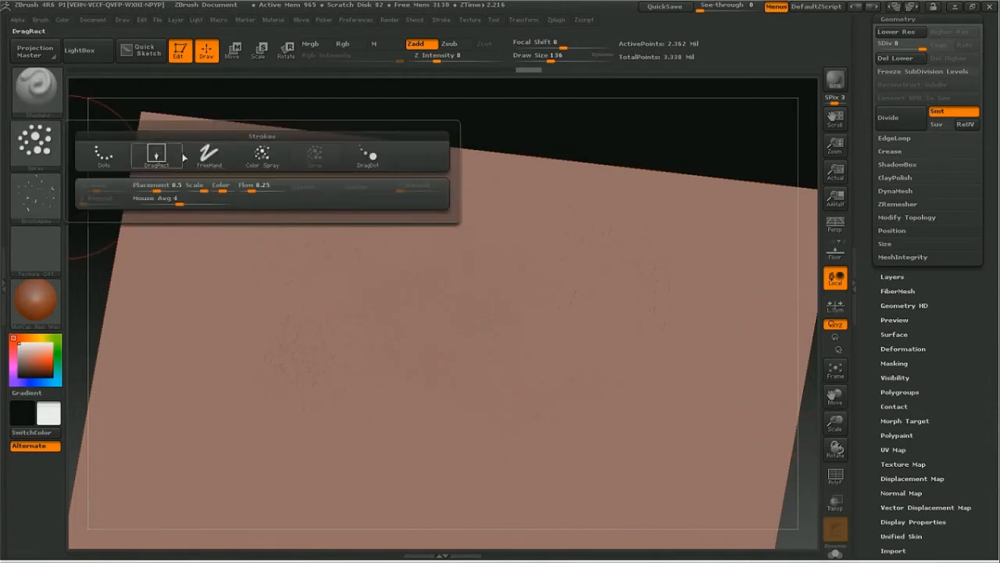
{"action": "left_click", "coordinate": [160, 152]}
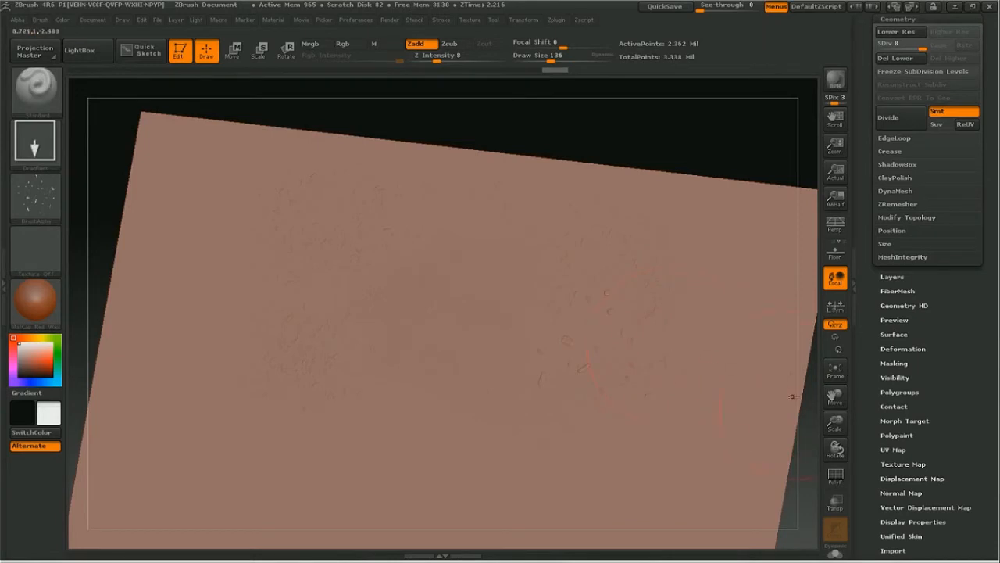
{"action": "left_click_drag", "start_coordinate": [835, 423], "coordinate": [860, 418]}
{"action": "key", "text": "space"}
{"action": "left_click_drag", "start_coordinate": [577, 334], "coordinate": [567, 333]}
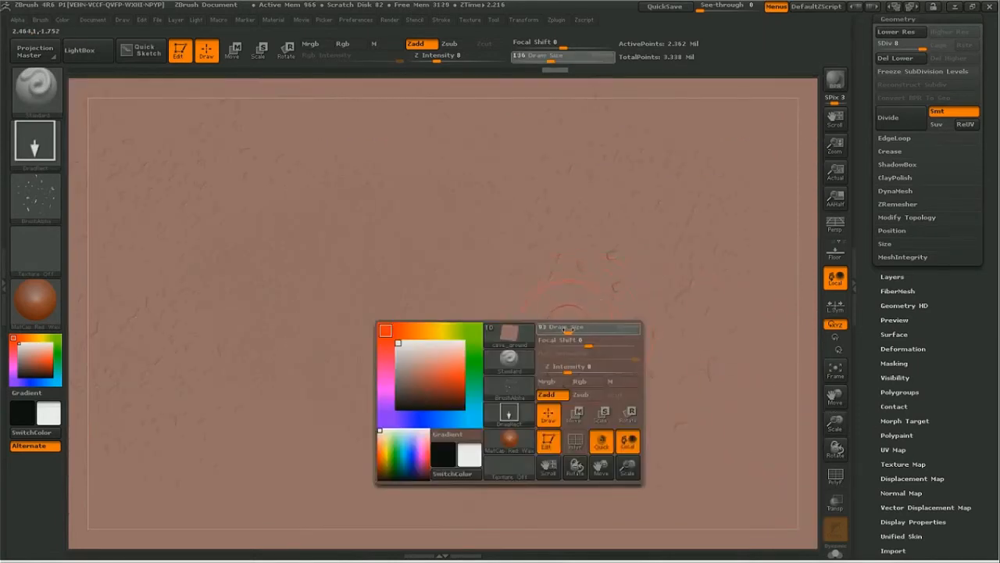
Step: Make all the other cave subtools visible alongside cave_ground
{"action": "scroll", "coordinate": [893, 95], "scroll_direction": "up", "scroll_amount": 5}
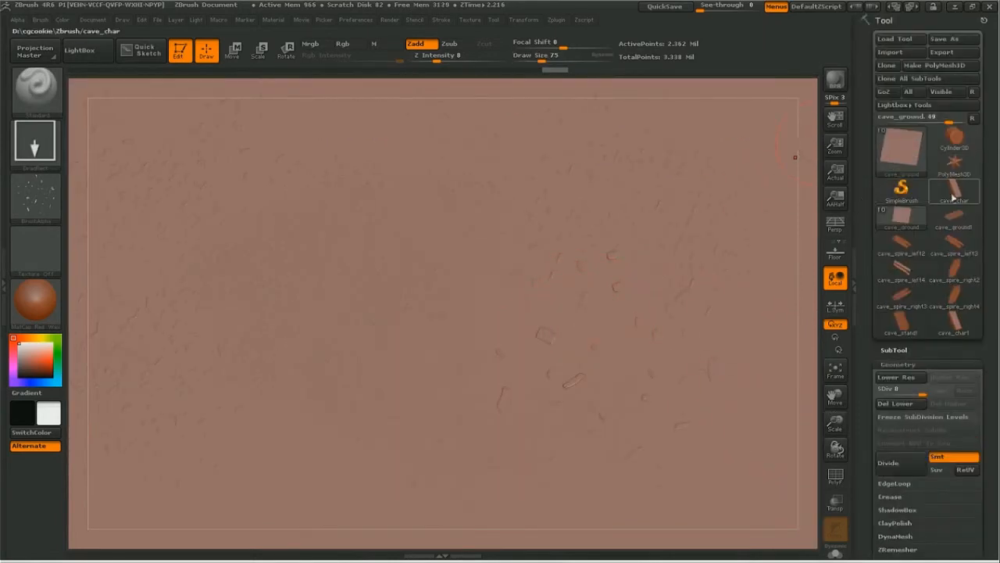
{"action": "left_click", "coordinate": [891, 349]}
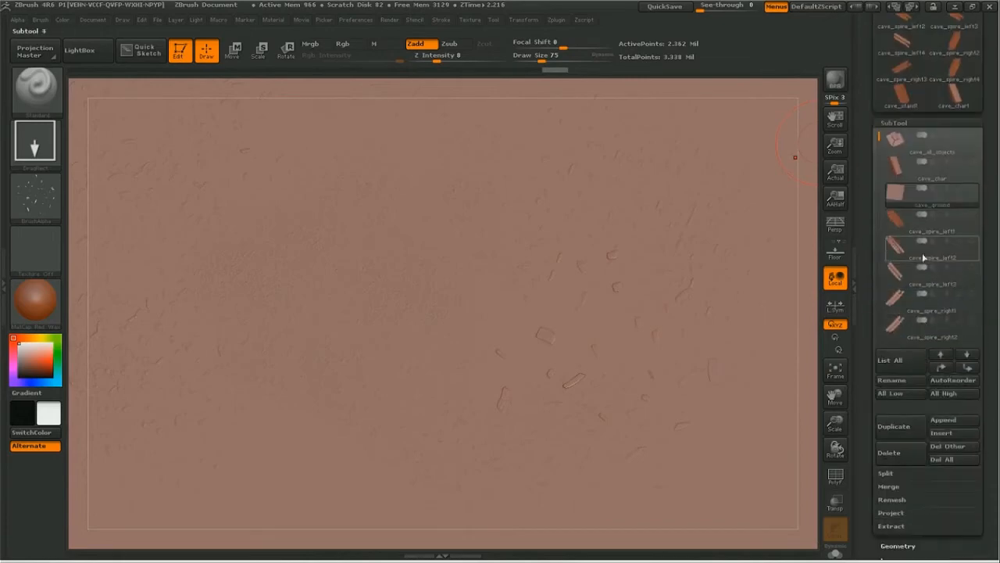
{"action": "left_click", "coordinate": [973, 189]}
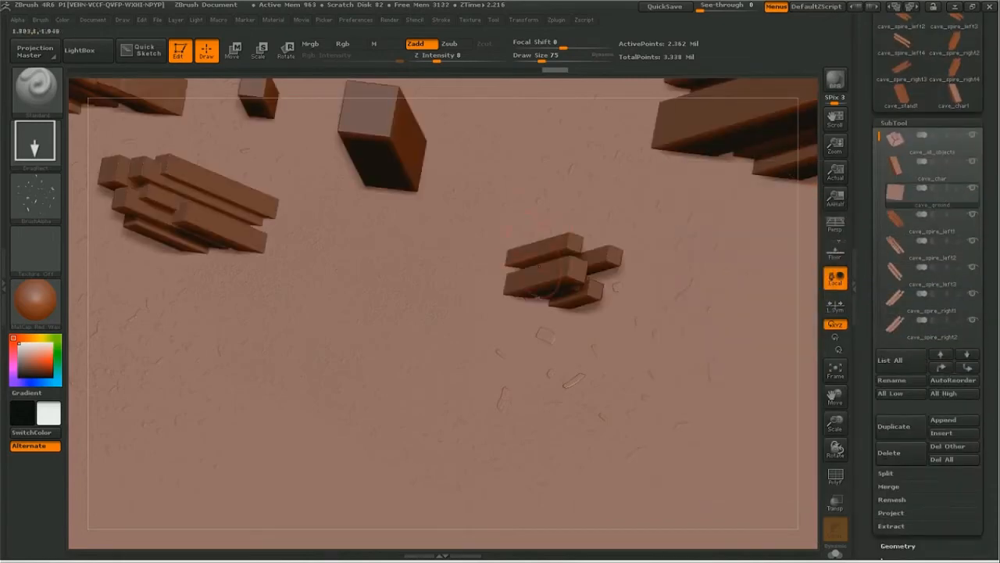
Step: Raise the Z intensity to 23 and stamp rock debris on the ground around the small front-right rock cluster
{"action": "left_click_drag", "start_coordinate": [834, 394], "coordinate": [855, 486]}
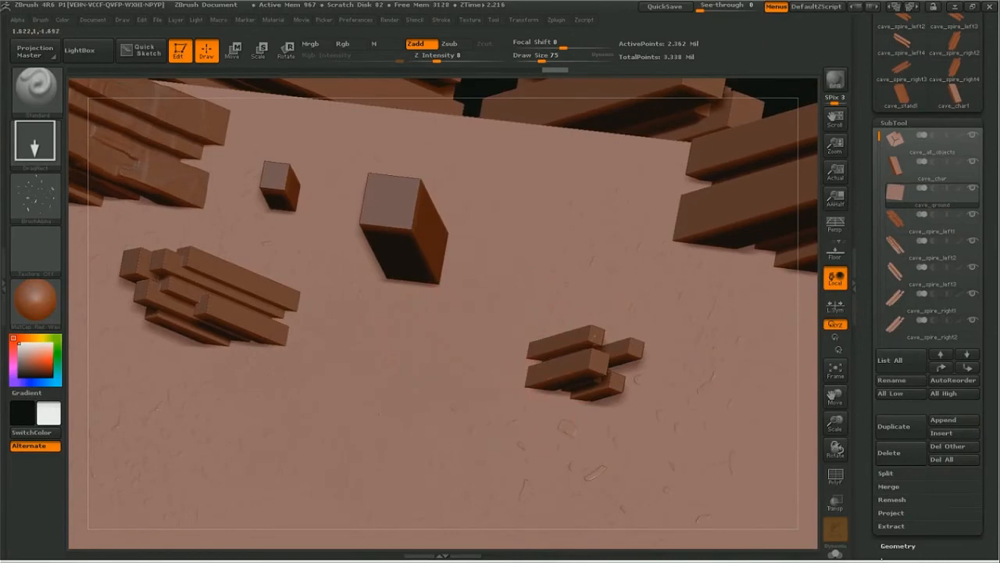
{"action": "left_click_drag", "start_coordinate": [836, 423], "coordinate": [873, 424]}
{"action": "key", "text": "space"}
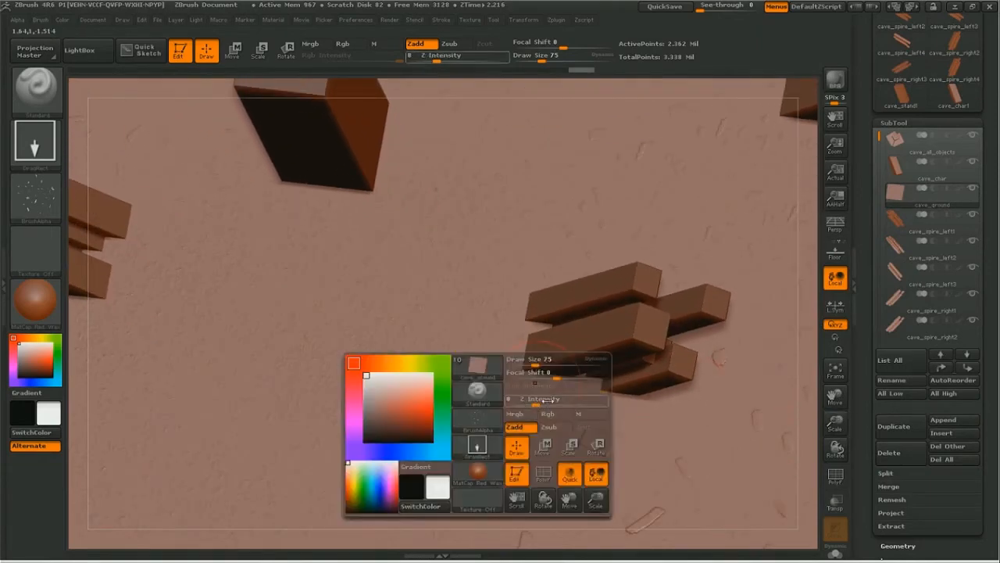
{"action": "left_click_drag", "start_coordinate": [545, 399], "coordinate": [547, 400]}
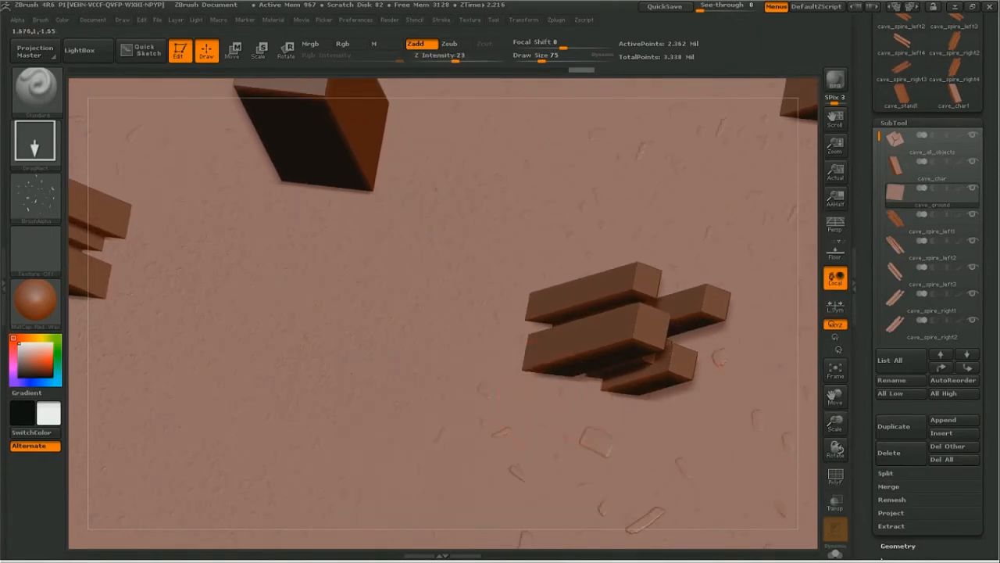
{"action": "left_click_drag", "start_coordinate": [604, 337], "coordinate": [614, 327]}
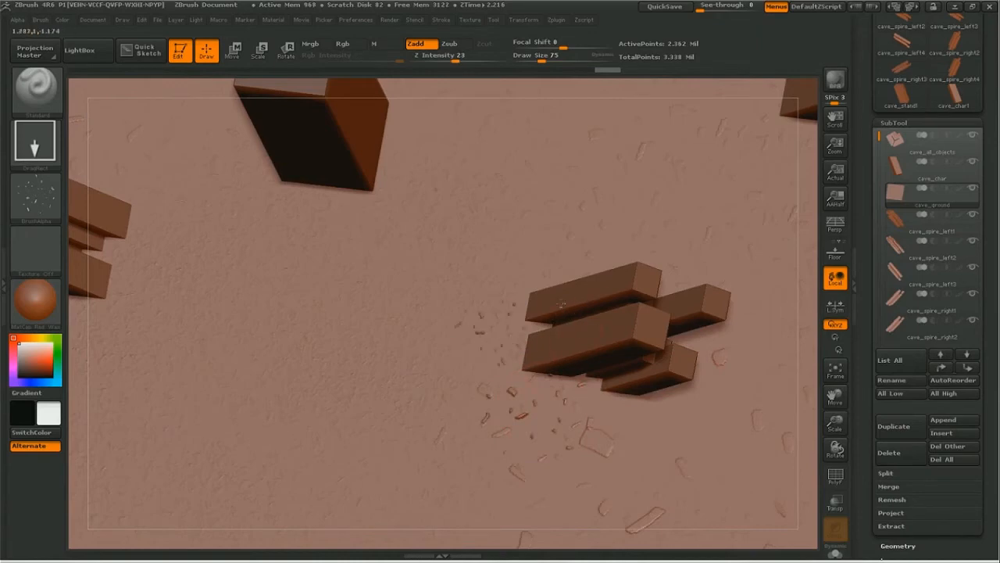
{"action": "left_click_drag", "start_coordinate": [587, 279], "coordinate": [625, 304]}
{"action": "left_click_drag", "start_coordinate": [640, 358], "coordinate": [641, 360]}
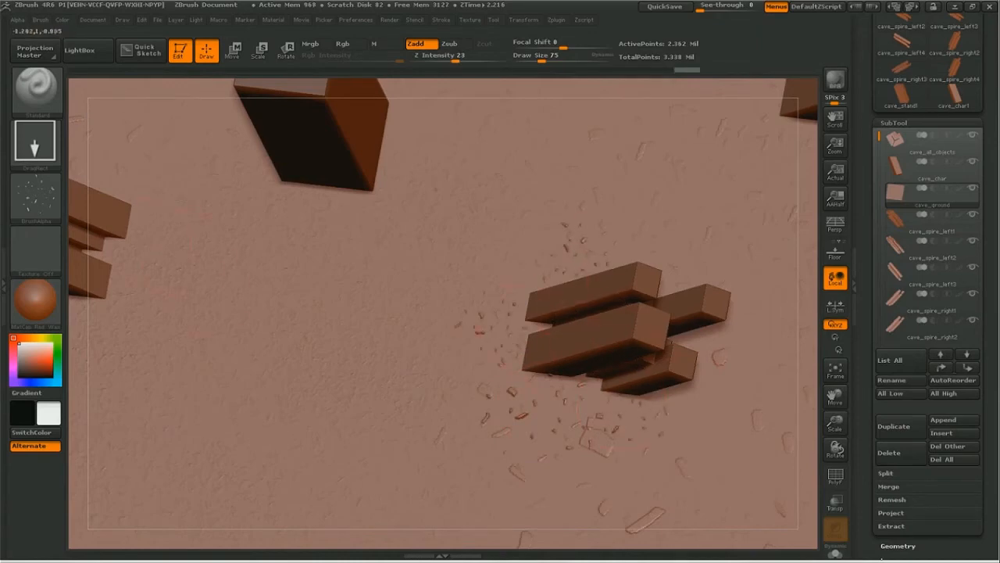
Step: Stamp rock debris on the ground around the front-left rock cluster and beside the base of the large right spire
{"action": "left_click_drag", "start_coordinate": [836, 399], "coordinate": [996, 402]}
{"action": "left_click_drag", "start_coordinate": [401, 237], "coordinate": [405, 226]}
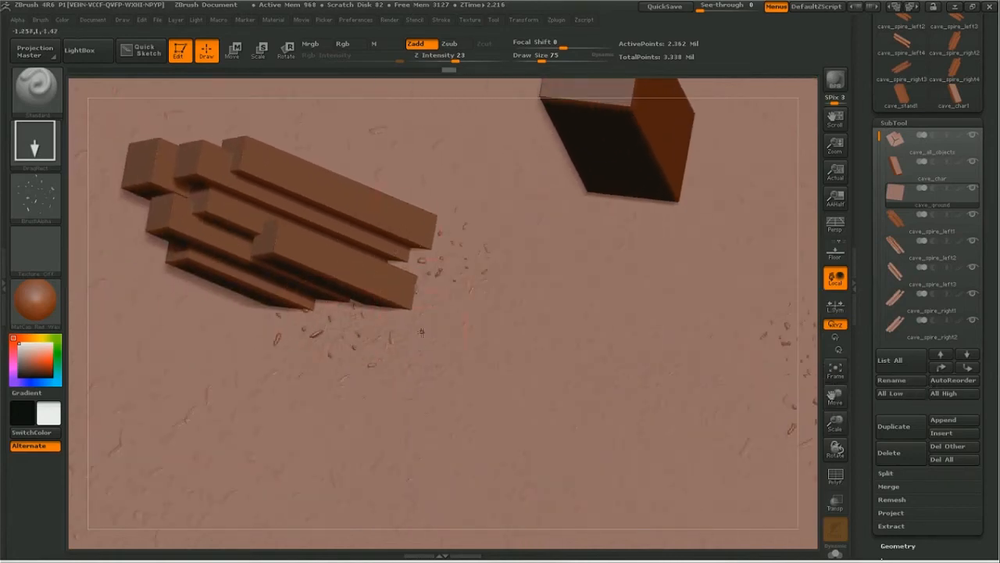
{"action": "left_click_drag", "start_coordinate": [408, 344], "coordinate": [414, 349]}
{"action": "left_click_drag", "start_coordinate": [619, 423], "coordinate": [533, 469], "text": "alt"}
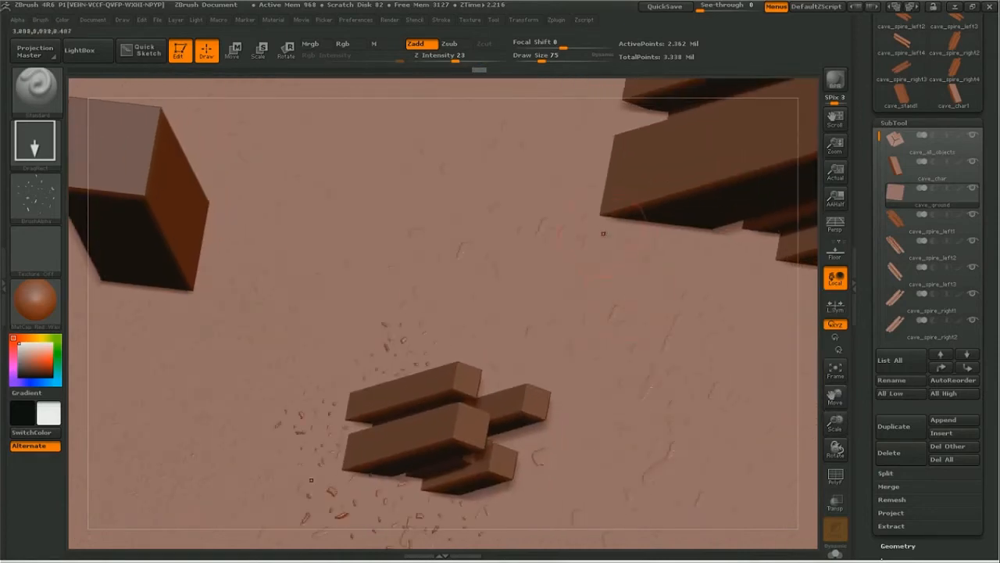
{"action": "left_click_drag", "start_coordinate": [632, 262], "coordinate": [691, 262]}
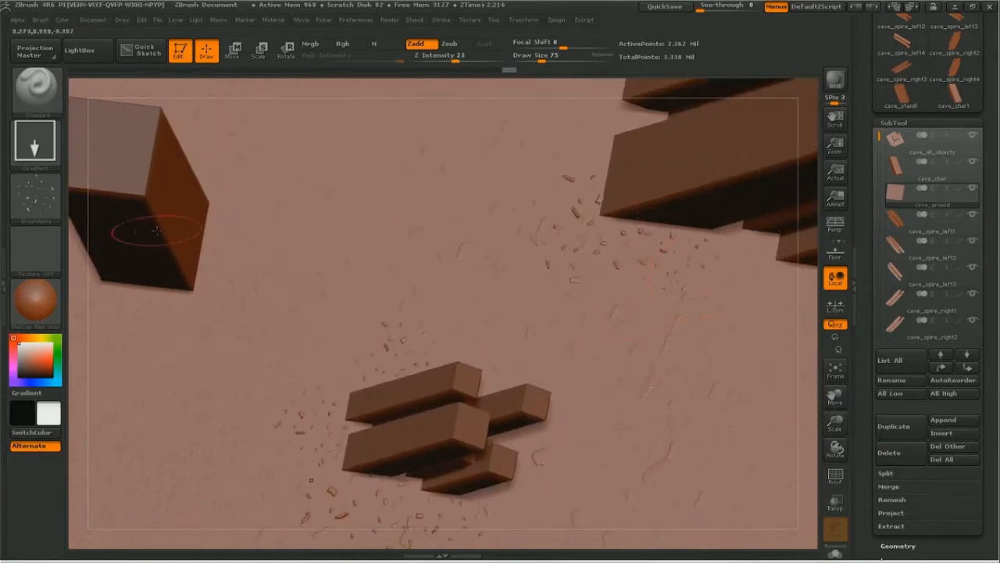
Step: Undo the last stamp, set the stroke to Spray with a draw size of 175, and spray debris around the large right spire
{"action": "left_click", "coordinate": [35, 141]}
{"action": "left_click", "coordinate": [375, 141]}
{"action": "key", "text": "ctrl+z"}
{"action": "key", "text": "space"}
{"action": "left_click", "coordinate": [572, 173]}
{"action": "mouse_move", "coordinate": [571, 262]}
{"action": "left_mouse_down"}
{"action": "mouse_move", "coordinate": [608, 214]}
{"action": "mouse_move", "coordinate": [723, 293]}
{"action": "mouse_move", "coordinate": [695, 313]}
{"action": "left_mouse_up"}
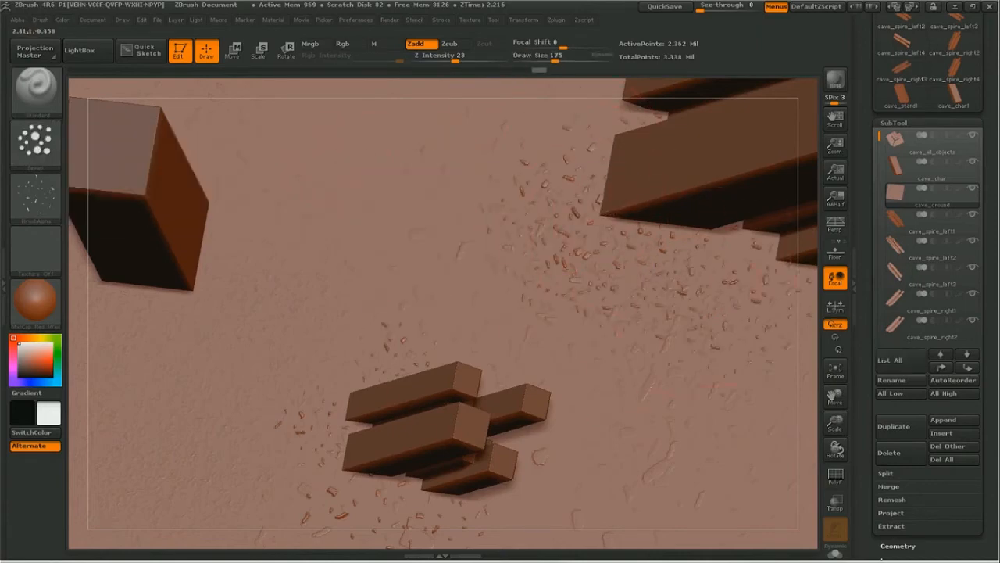
Step: Spray rock debris on the ground around the two upright blocks and the front rock clusters
{"action": "left_click_drag", "start_coordinate": [836, 396], "coordinate": [957, 409]}
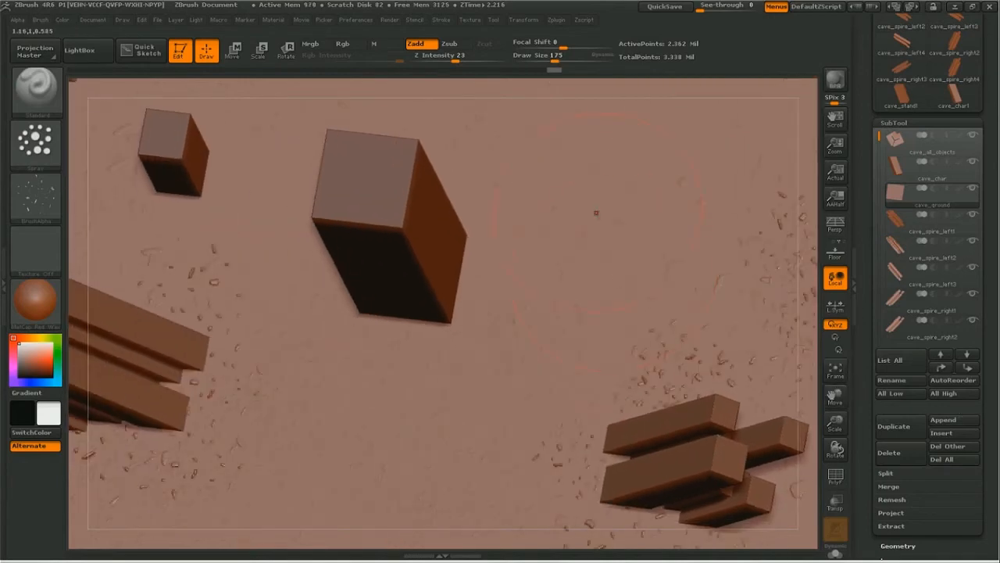
{"action": "left_click_drag", "start_coordinate": [836, 397], "coordinate": [946, 383]}
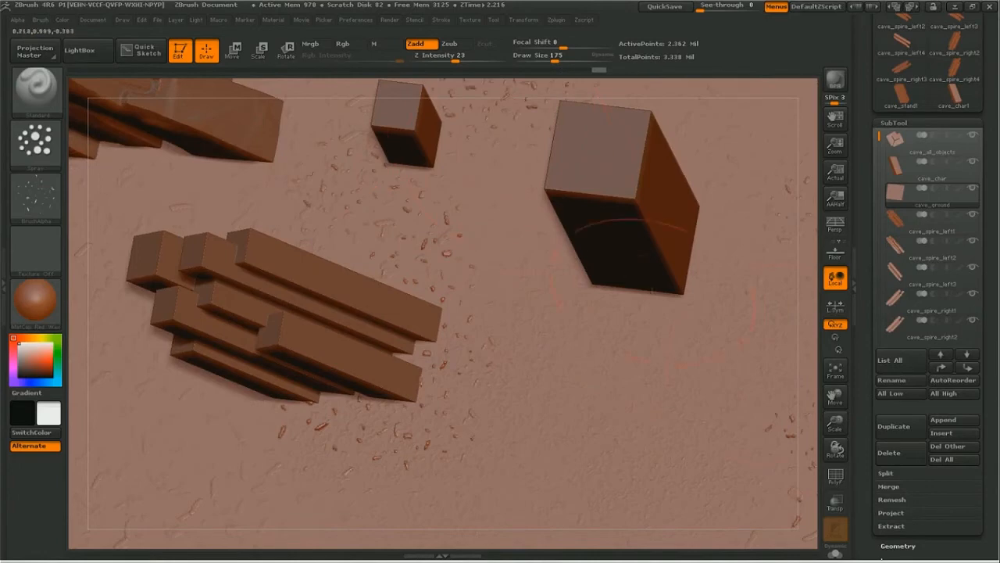
{"action": "left_click_drag", "start_coordinate": [836, 396], "coordinate": [887, 353]}
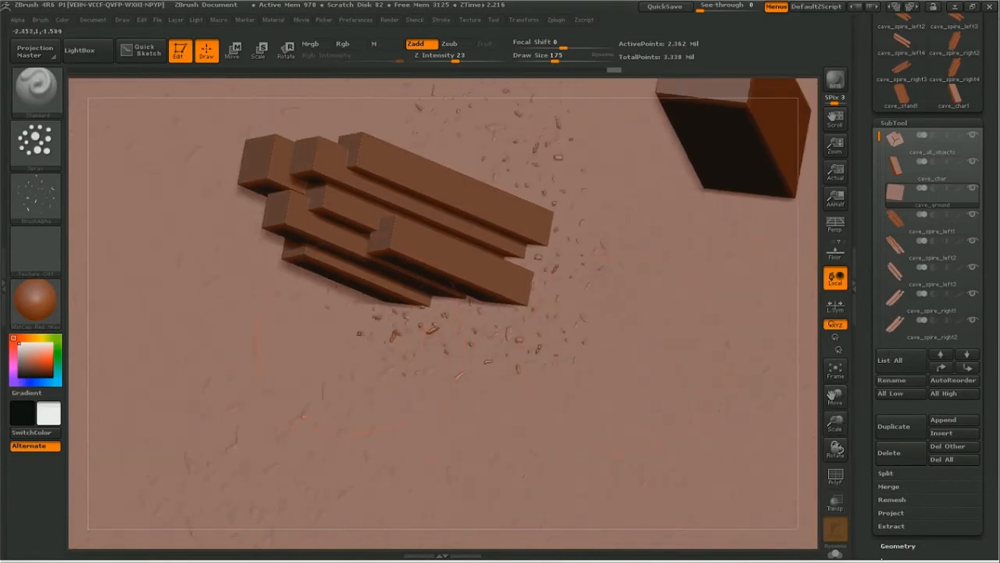
{"action": "left_click_drag", "start_coordinate": [835, 397], "coordinate": [857, 472]}
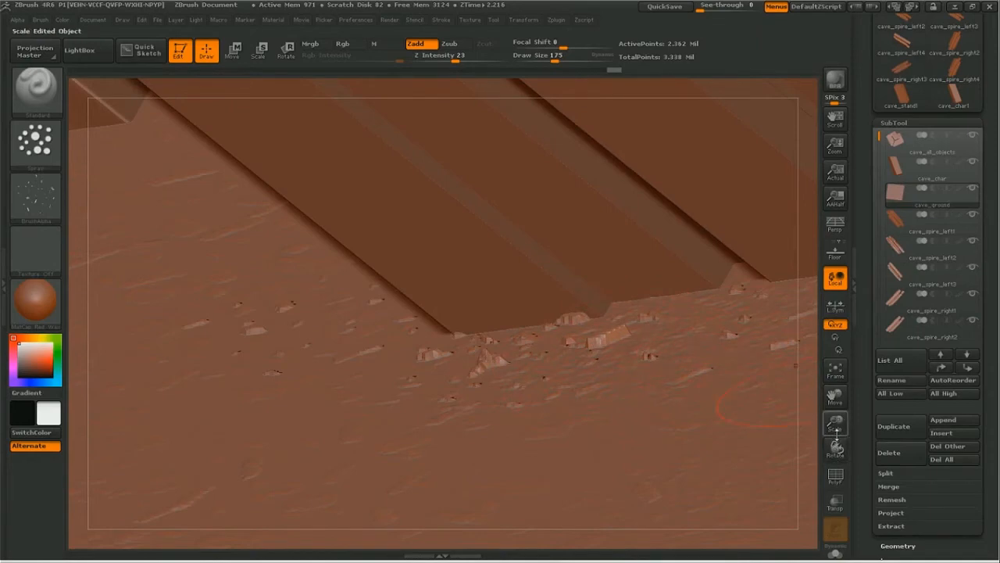
{"action": "left_click_drag", "start_coordinate": [835, 447], "coordinate": [809, 382]}
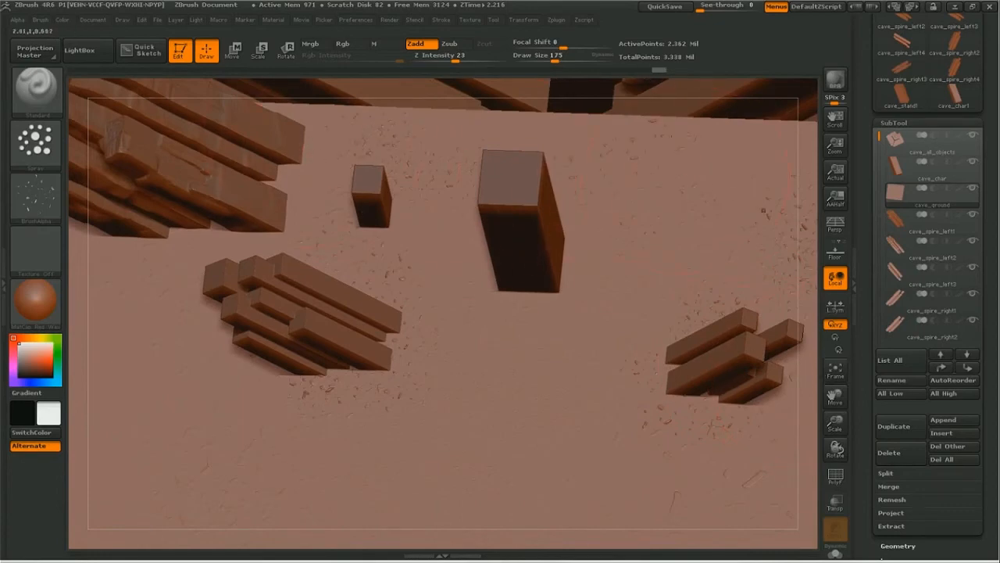
Step: Spray rock debris along the back edge of the ground and continue across it with a draw size of 97
{"action": "left_click_drag", "start_coordinate": [837, 433], "coordinate": [722, 364]}
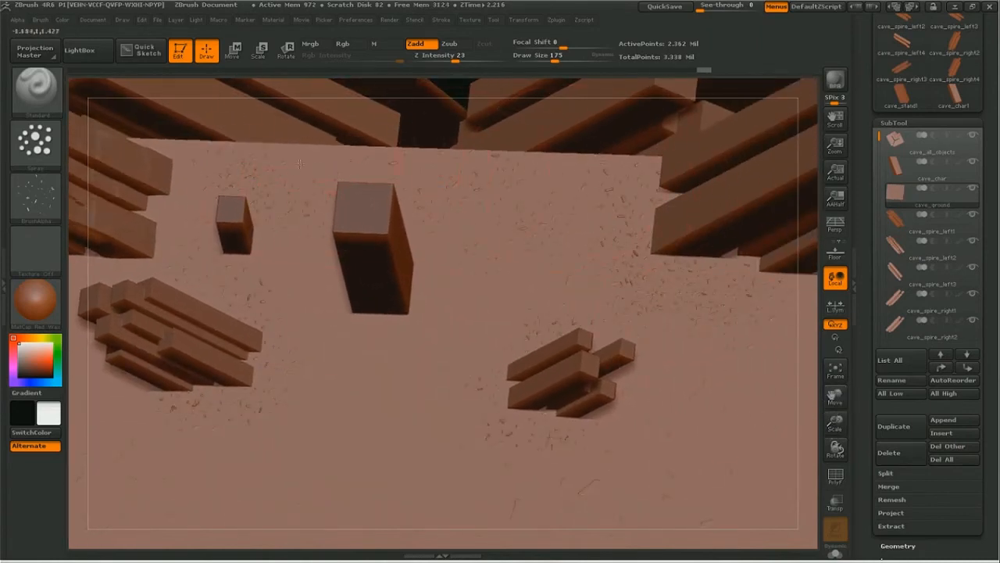
{"action": "left_click_drag", "start_coordinate": [332, 192], "coordinate": [373, 217]}
{"action": "key", "text": "space"}
{"action": "left_click_drag", "start_coordinate": [468, 270], "coordinate": [459, 273]}
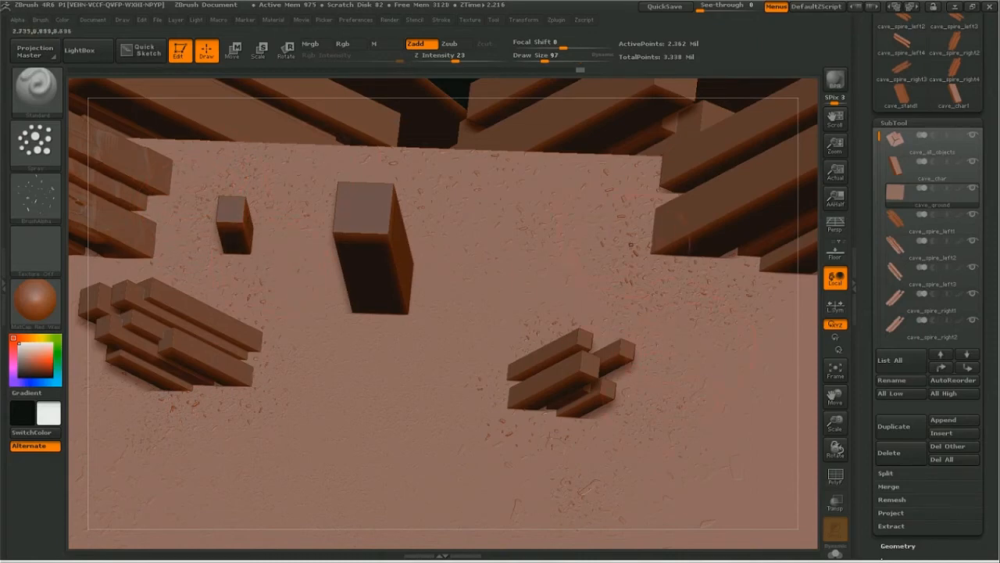
Step: Soften the rock debris with the Smooth brush around the right spire, both front rock clusters and the small upright block
{"action": "key", "text": "shift"}
{"action": "left_click_drag", "start_coordinate": [655, 270], "coordinate": [683, 283], "text": "shift"}
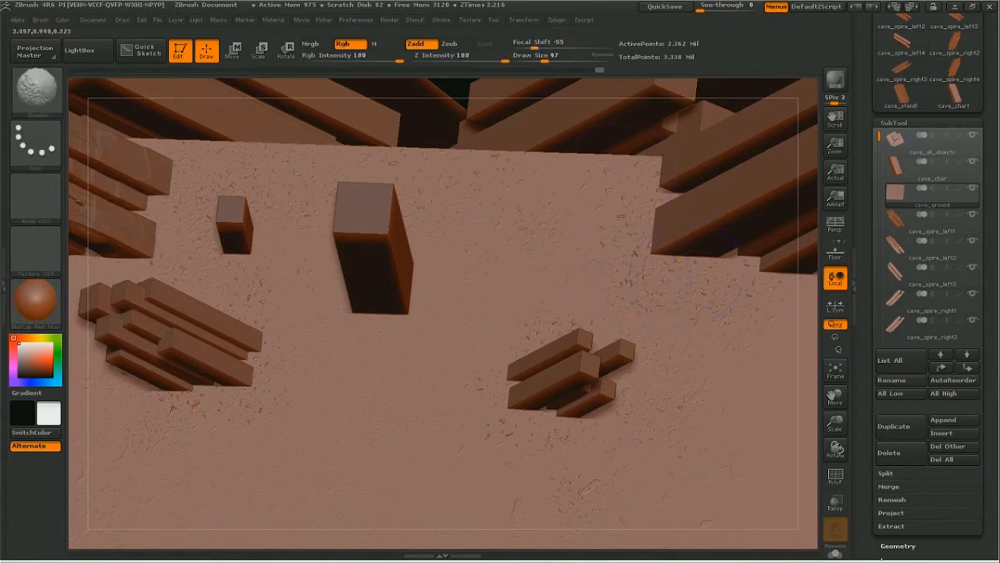
{"action": "left_click_drag", "start_coordinate": [494, 413], "coordinate": [486, 422], "text": "shift"}
{"action": "left_click_drag", "start_coordinate": [549, 458], "coordinate": [560, 464], "text": "shift"}
{"action": "left_click_drag", "start_coordinate": [226, 460], "coordinate": [192, 467], "text": "shift"}
{"action": "left_click_drag", "start_coordinate": [212, 341], "coordinate": [209, 336], "text": "shift"}
{"action": "left_click_drag", "start_coordinate": [247, 256], "coordinate": [244, 268], "text": "shift"}
{"action": "mouse_move", "coordinate": [182, 428]}
{"action": "left_mouse_down", "text": "shift"}
{"action": "mouse_move", "coordinate": [209, 436]}
{"action": "mouse_move", "coordinate": [217, 385]}
{"action": "left_mouse_up", "text": "shift"}
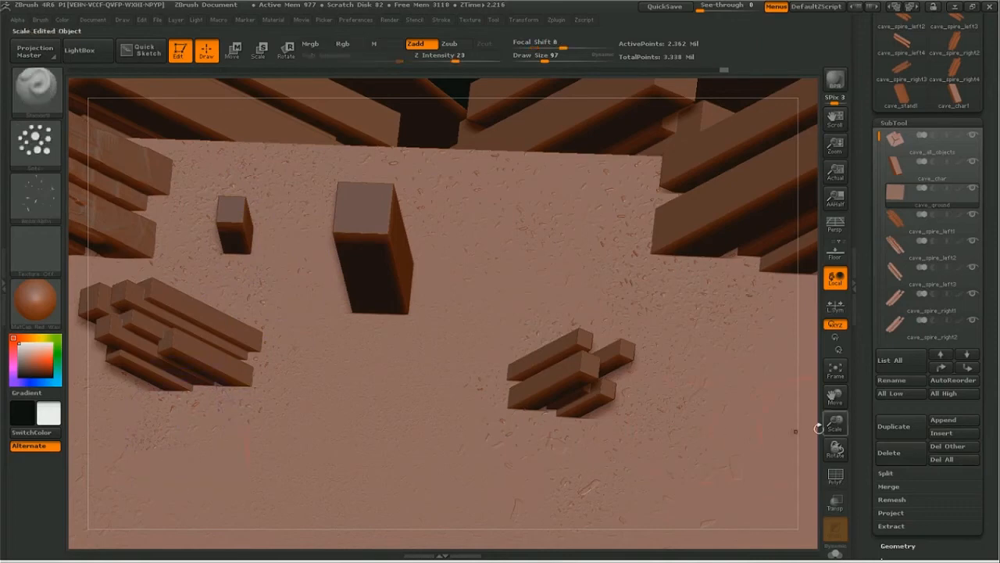
Step: Inspect the smoothed debris on the ground from eye level and from above, between the upright blocks and the rock clusters
{"action": "left_click_drag", "start_coordinate": [835, 447], "coordinate": [835, 452]}
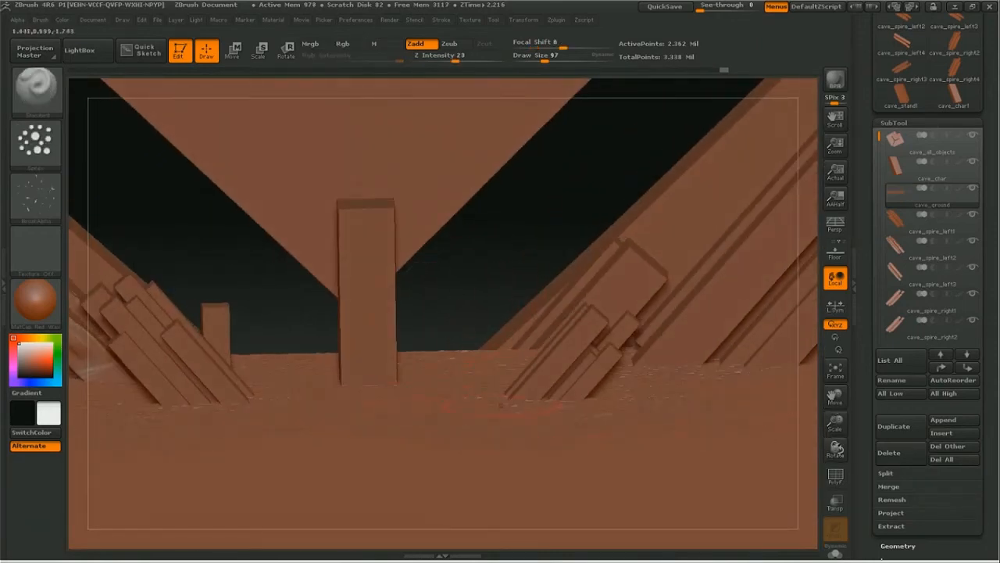
{"action": "left_click_drag", "start_coordinate": [836, 422], "coordinate": [875, 419]}
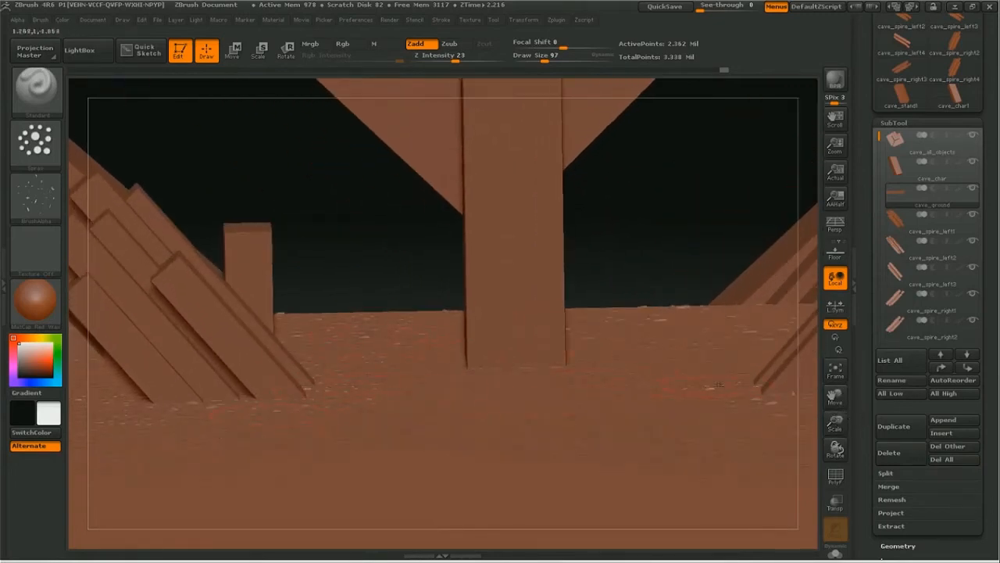
{"action": "left_click_drag", "start_coordinate": [836, 396], "coordinate": [770, 398]}
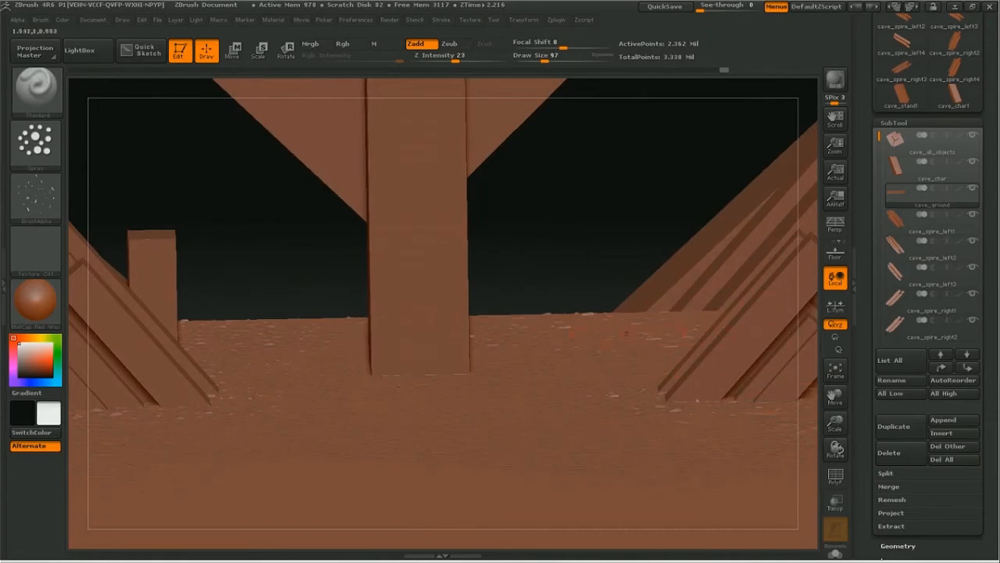
{"action": "left_click_drag", "start_coordinate": [836, 422], "coordinate": [799, 418]}
{"action": "right_click_drag", "start_coordinate": [484, 255], "coordinate": [476, 286]}
{"action": "left_click_drag", "start_coordinate": [836, 400], "coordinate": [927, 428]}
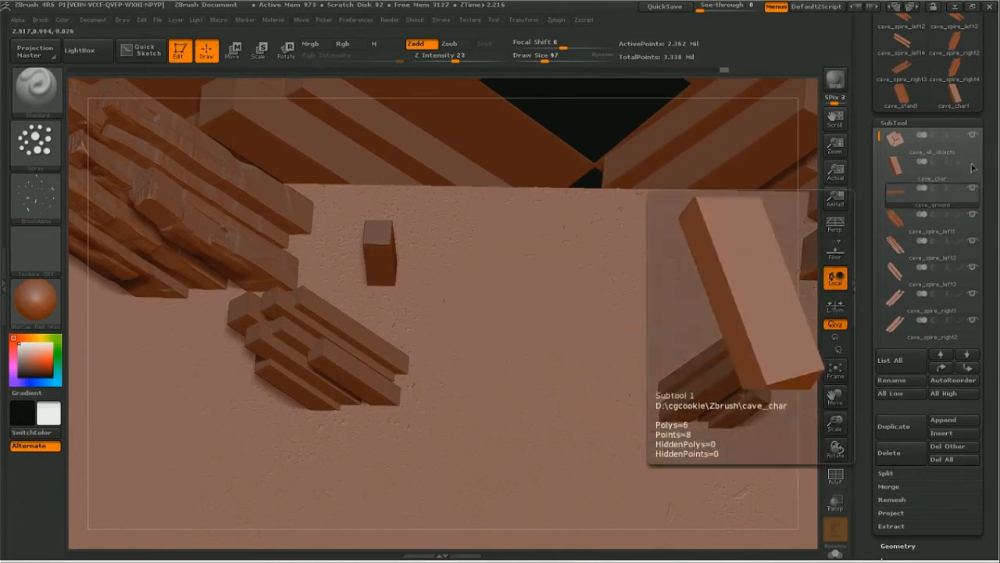
Step: Make the cave_stand subtool active and frame the block on its own at close range
{"action": "mouse_move", "coordinate": [962, 275]}
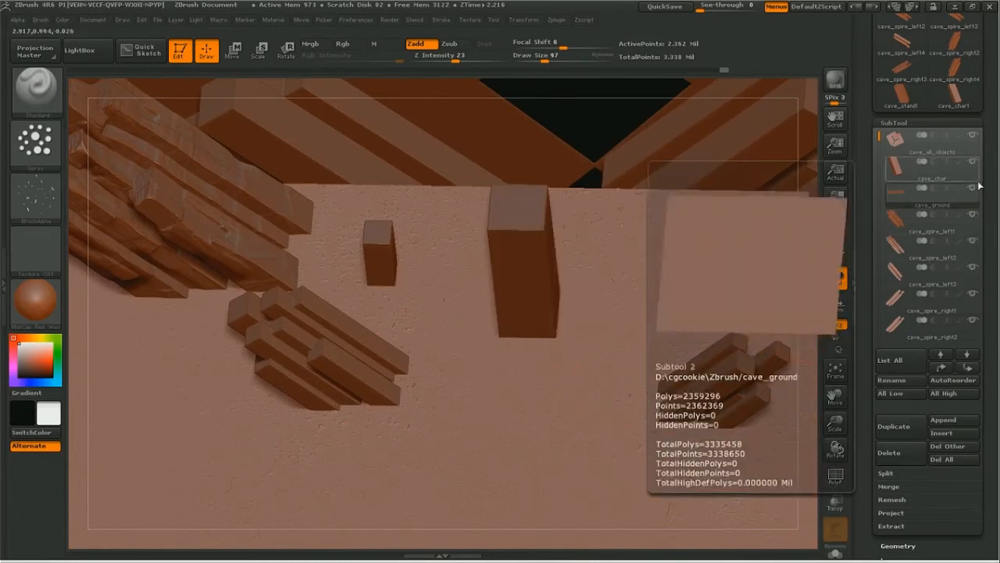
{"action": "left_click_drag", "start_coordinate": [864, 206], "coordinate": [862, 255]}
{"action": "left_click_drag", "start_coordinate": [879, 216], "coordinate": [879, 294]}
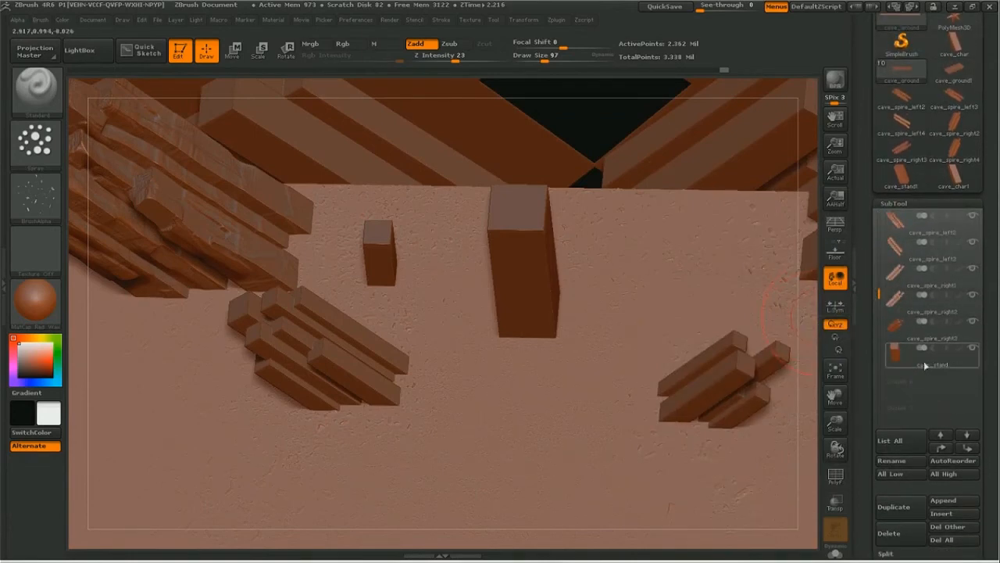
{"action": "left_click", "coordinate": [923, 361]}
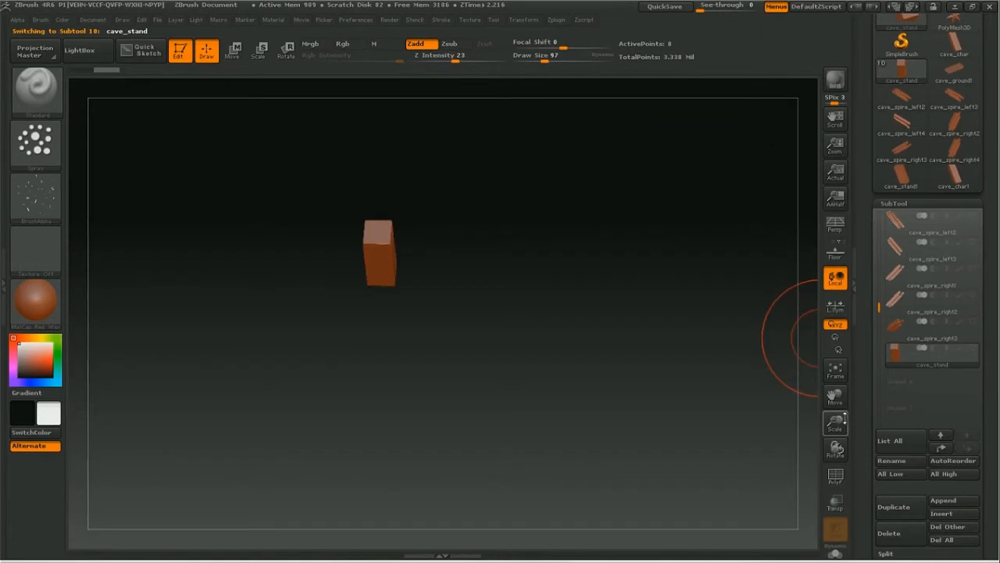
{"action": "left_click_drag", "start_coordinate": [844, 418], "coordinate": [898, 422]}
{"action": "left_click_drag", "start_coordinate": [839, 397], "coordinate": [803, 521]}
{"action": "left_click_drag", "start_coordinate": [843, 424], "coordinate": [842, 416]}
{"action": "left_click", "coordinate": [835, 369]}
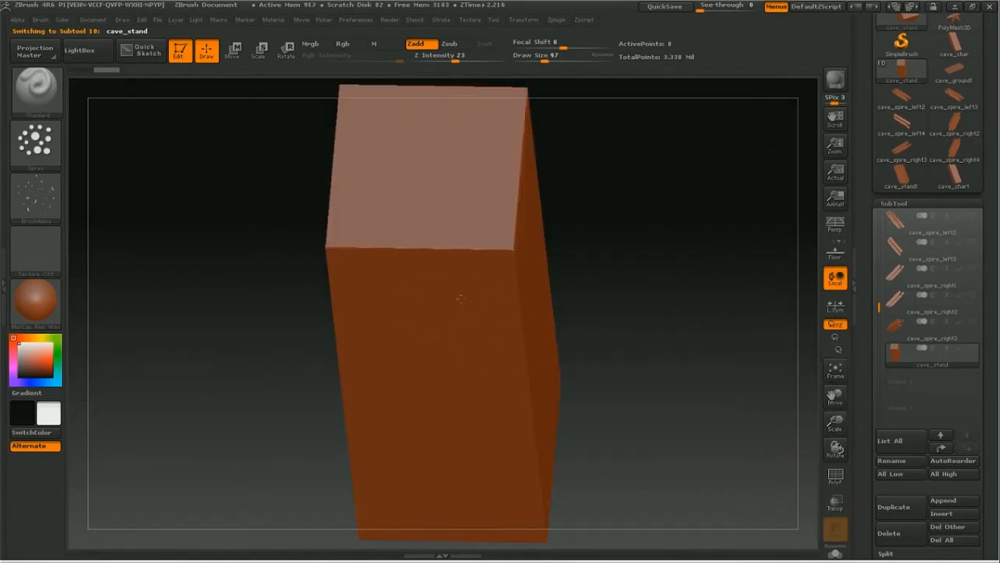
Step: Divide the cave_stand geometry to subdivision level 5 with the Smt option turned off
{"action": "left_click_drag", "start_coordinate": [736, 343], "coordinate": [761, 361]}
{"action": "left_click_drag", "start_coordinate": [863, 424], "coordinate": [861, 325]}
{"action": "left_click", "coordinate": [894, 359]}
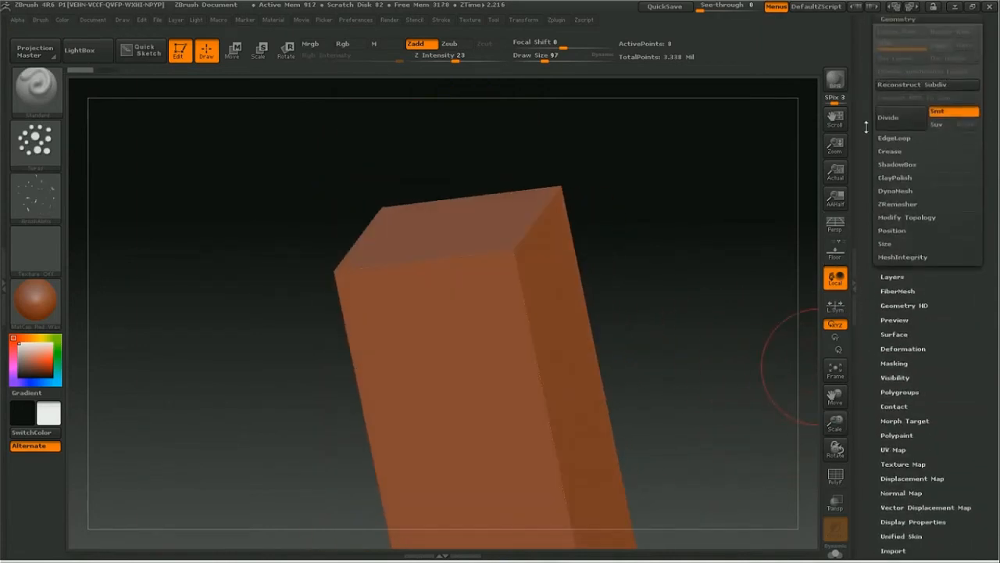
{"action": "left_click", "coordinate": [904, 123]}
{"action": "left_click", "coordinate": [903, 122]}
{"action": "left_click", "coordinate": [904, 121]}
{"action": "left_click", "coordinate": [905, 121]}
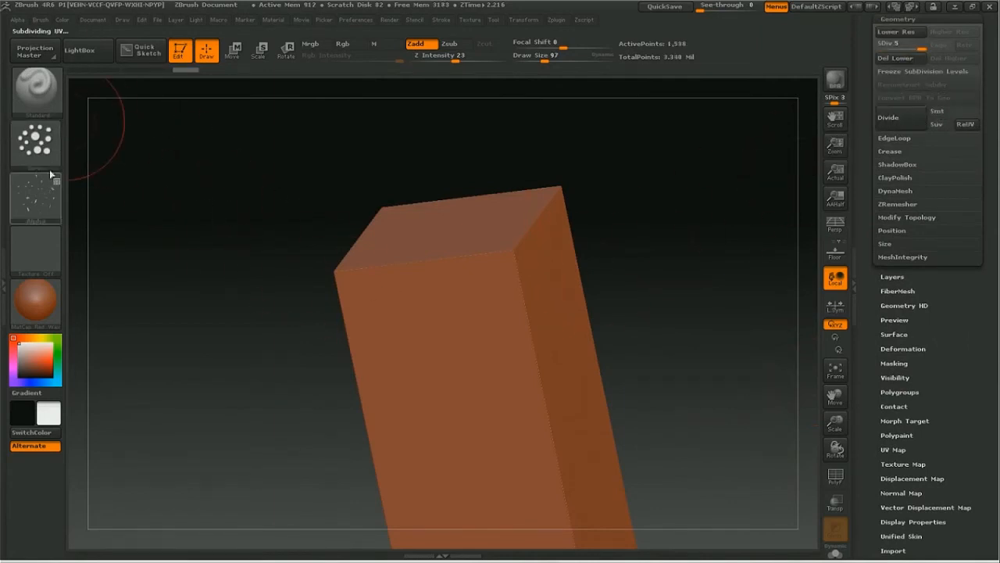
Step: Turn off the Standard brush's alpha, set its stroke to FreeHand and try a stroke on the block's front face
{"action": "left_click", "coordinate": [48, 202]}
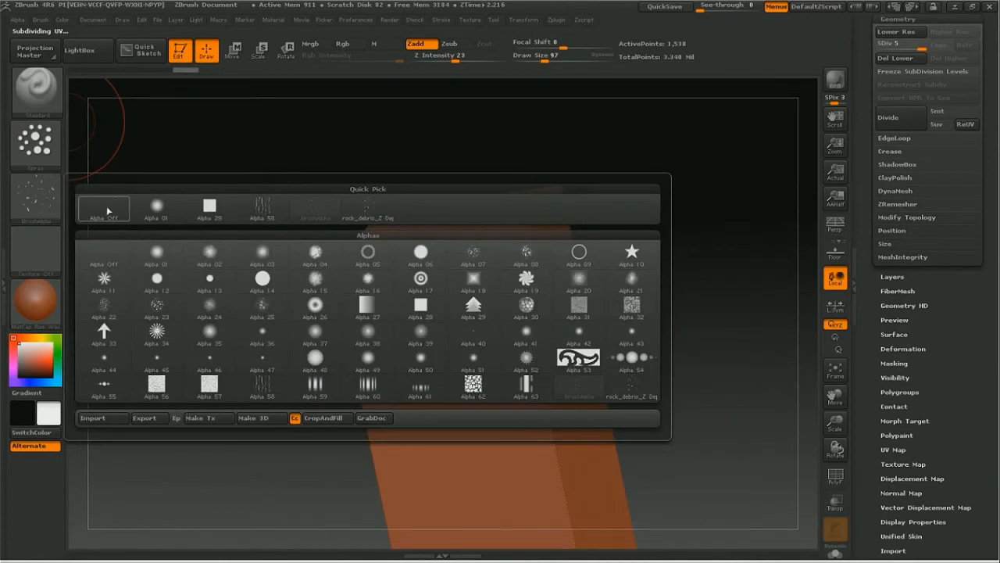
{"action": "left_click", "coordinate": [101, 219]}
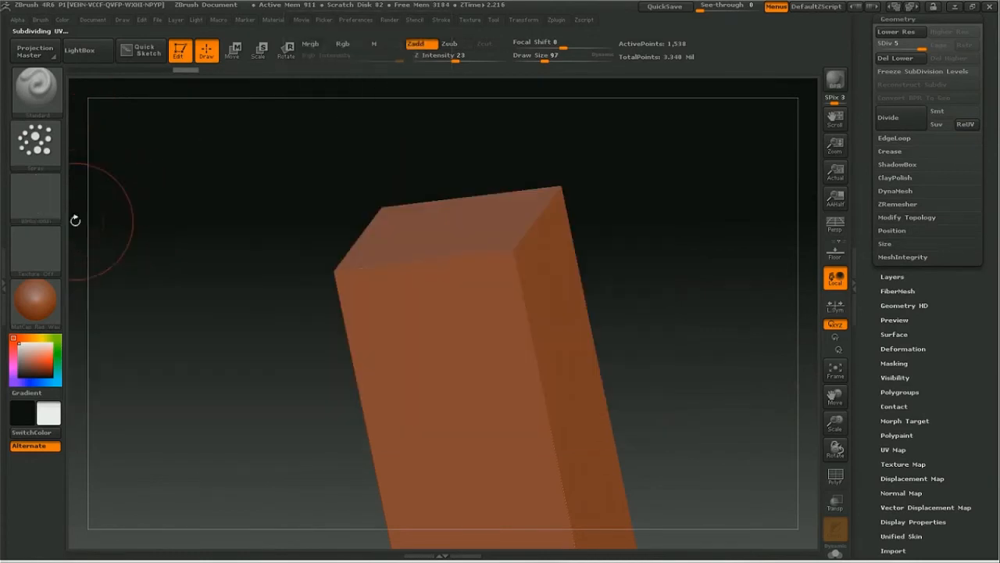
{"action": "left_click", "coordinate": [35, 140]}
{"action": "left_click", "coordinate": [197, 158]}
{"action": "mouse_move", "coordinate": [449, 313]}
{"action": "left_mouse_down"}
{"action": "mouse_move", "coordinate": [458, 383]}
{"action": "mouse_move", "coordinate": [414, 414]}
{"action": "mouse_move", "coordinate": [441, 398]}
{"action": "left_mouse_up"}
Step: Subdivide cave_stand to level 7 and undo a test stroke on its front face
{"action": "key", "text": "ctrl+d"}
{"action": "key", "text": "ctrl+d"}
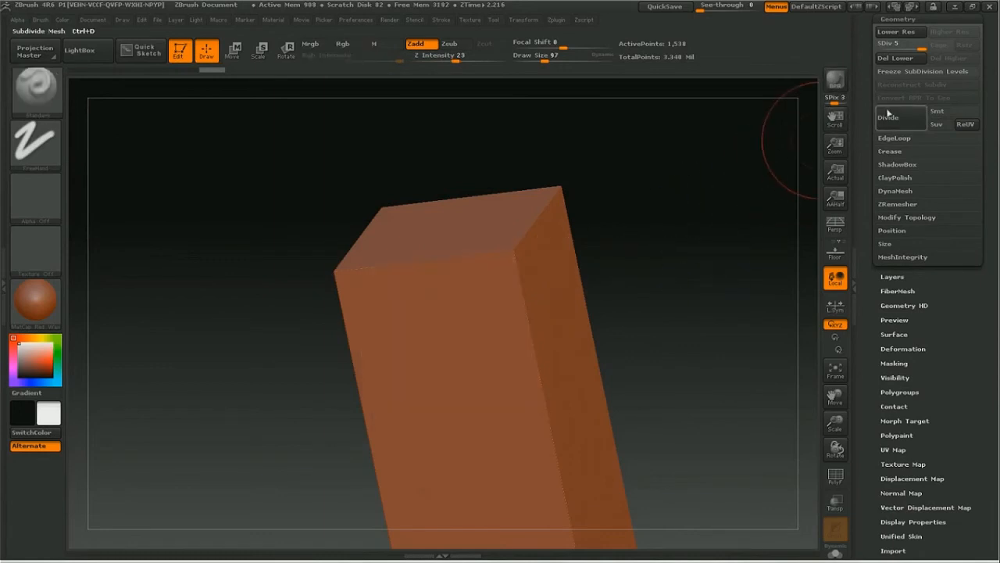
{"action": "left_click_drag", "start_coordinate": [483, 353], "coordinate": [463, 305]}
{"action": "key", "text": "ctrl+z"}
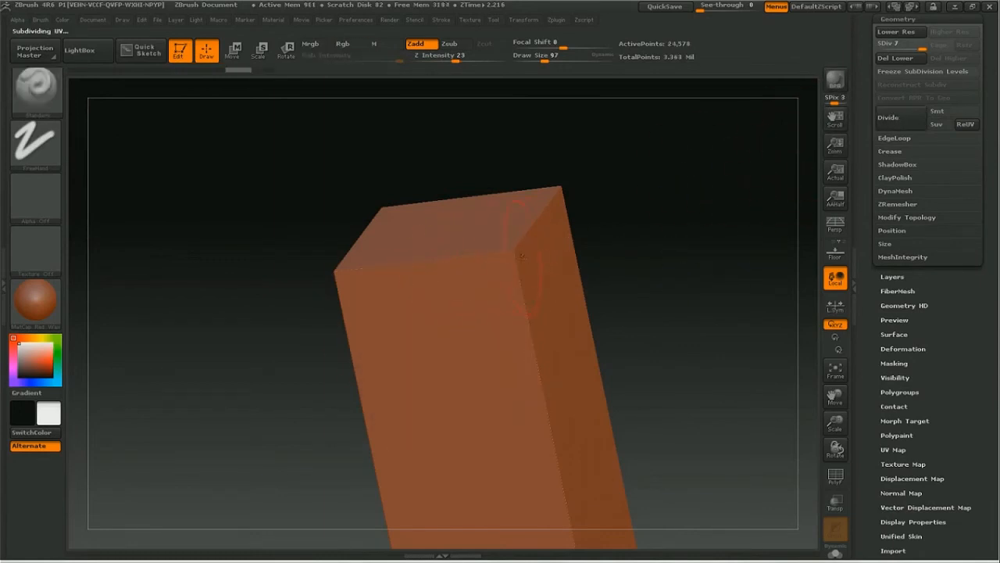
Step: Switch to the ClayBuildup brush, undo a test on the block's near top corner, and set the stroke to FreeHand
{"action": "left_click", "coordinate": [35, 88]}
{"action": "left_click", "coordinate": [161, 117]}
{"action": "key", "text": "space"}
{"action": "key", "text": "space"}
{"action": "mouse_move", "coordinate": [514, 248]}
{"action": "left_mouse_down"}
{"action": "mouse_move", "coordinate": [525, 252]}
{"action": "mouse_move", "coordinate": [516, 251]}
{"action": "left_mouse_up"}
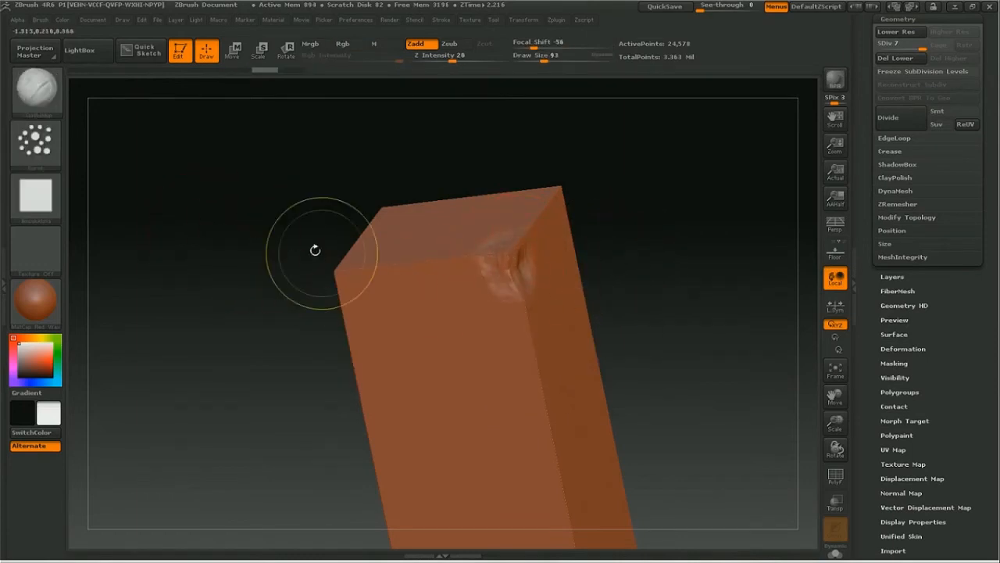
{"action": "key", "text": "ctrl+z"}
{"action": "left_click", "coordinate": [35, 140]}
{"action": "left_click", "coordinate": [207, 154]}
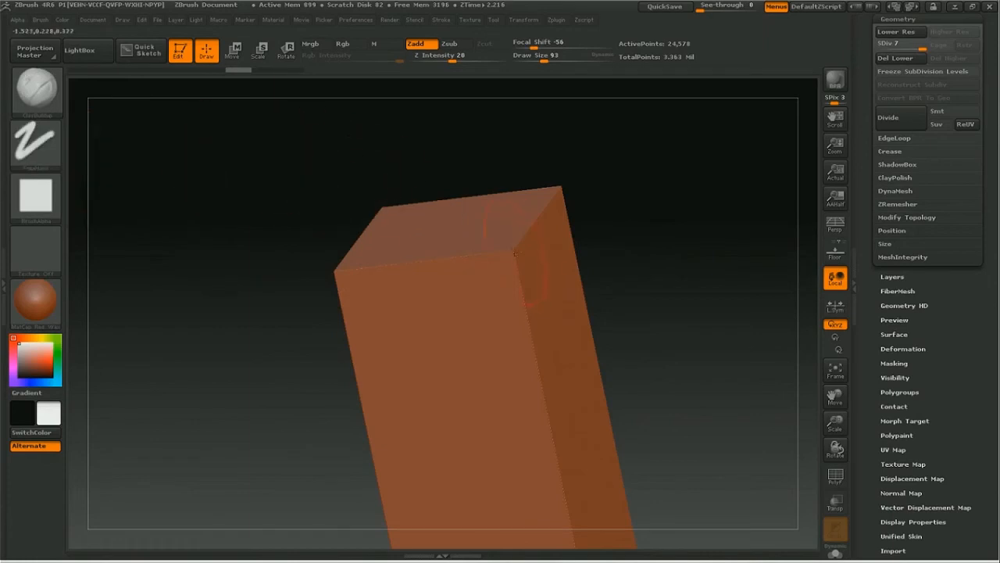
Step: Set the draw size to 72 and chip away the block's near top corner and the adjoining top edge
{"action": "key", "text": "space"}
{"action": "mouse_move", "coordinate": [514, 248]}
{"action": "left_mouse_down"}
{"action": "mouse_move", "coordinate": [513, 263]}
{"action": "mouse_move", "coordinate": [515, 254]}
{"action": "left_mouse_up"}
{"action": "left_click_drag", "start_coordinate": [549, 185], "coordinate": [647, 252]}
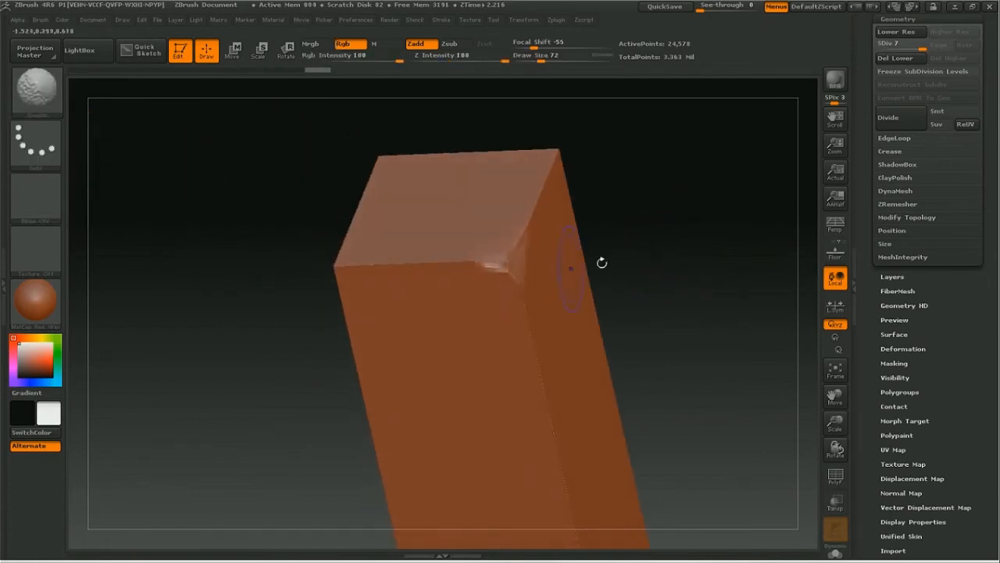
{"action": "left_click_drag", "start_coordinate": [464, 255], "coordinate": [508, 260]}
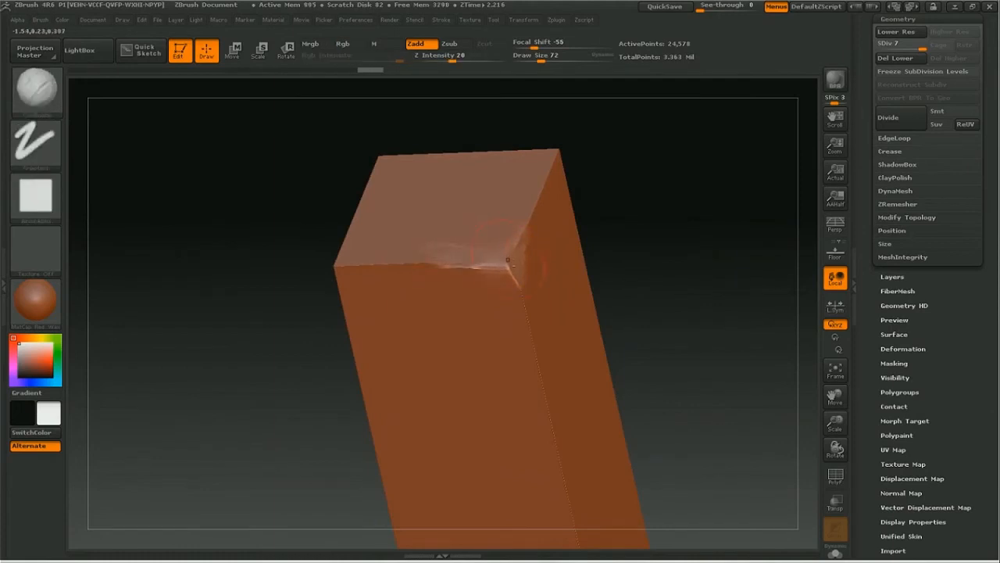
Step: Chip away the block's next top corners and wear down the upper edges beside them with ClayBuildup
{"action": "left_click_drag", "start_coordinate": [592, 209], "coordinate": [713, 202]}
{"action": "left_click_drag", "start_coordinate": [351, 263], "coordinate": [347, 281]}
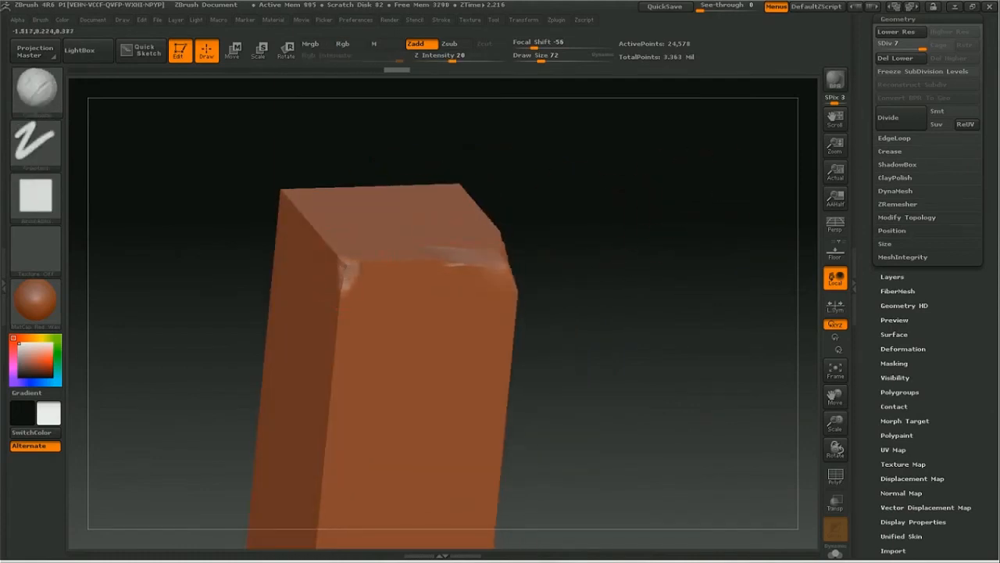
{"action": "mouse_move", "coordinate": [338, 344]}
{"action": "left_mouse_down"}
{"action": "mouse_move", "coordinate": [366, 267]}
{"action": "mouse_move", "coordinate": [356, 264]}
{"action": "left_mouse_up"}
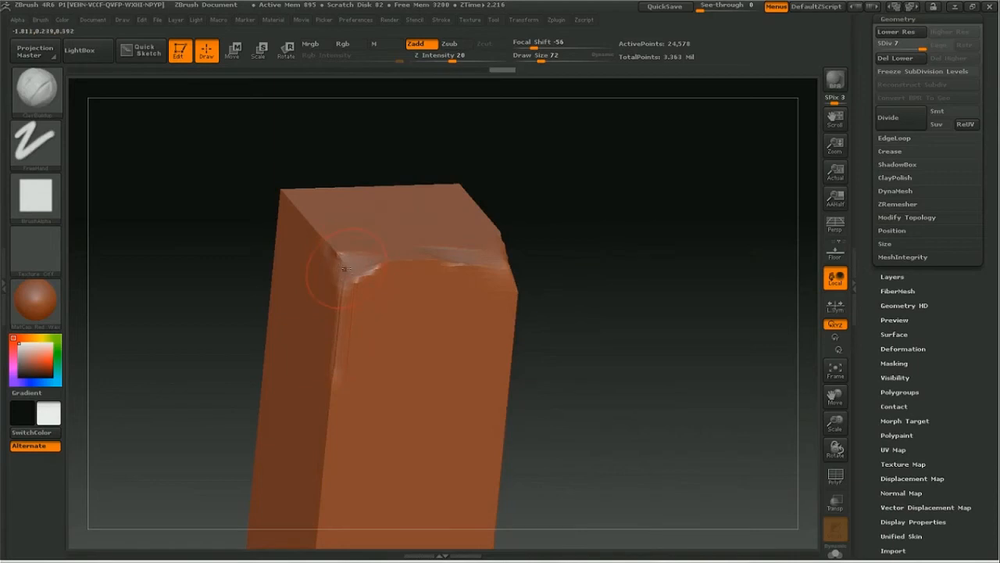
{"action": "left_click_drag", "start_coordinate": [650, 224], "coordinate": [487, 223]}
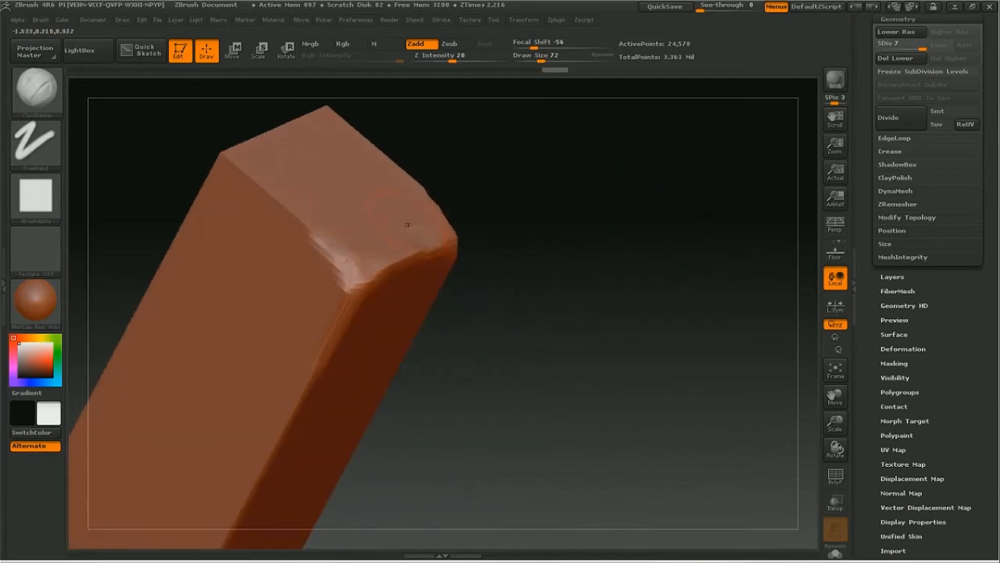
{"action": "left_click_drag", "start_coordinate": [835, 396], "coordinate": [862, 425]}
{"action": "left_click_drag", "start_coordinate": [598, 238], "coordinate": [571, 279]}
{"action": "left_click_drag", "start_coordinate": [256, 267], "coordinate": [292, 241]}
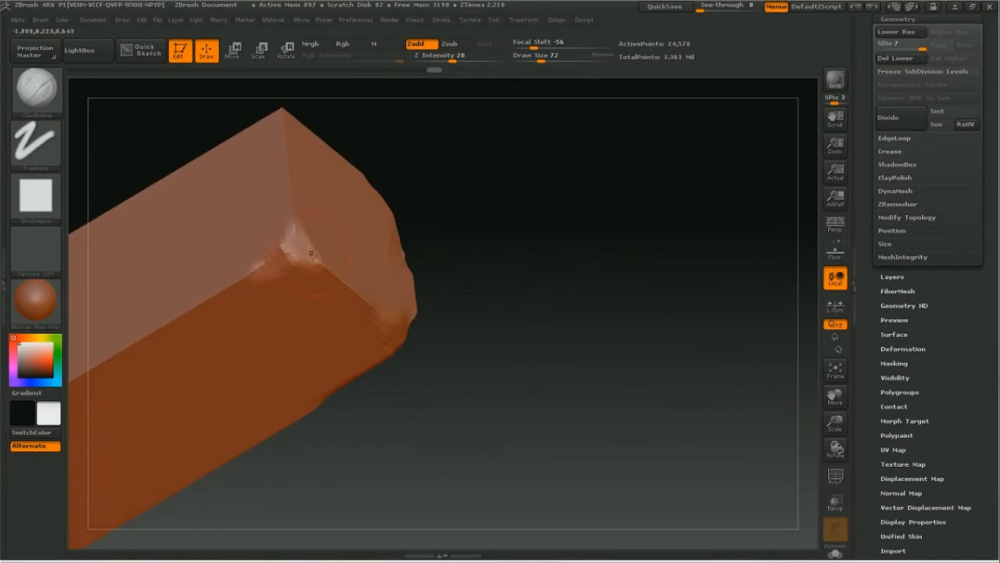
Step: Wear down the top edge beside the chipped corner and sculpt a narrow vertical strip down the upper front face
{"action": "left_click_drag", "start_coordinate": [464, 252], "coordinate": [572, 292]}
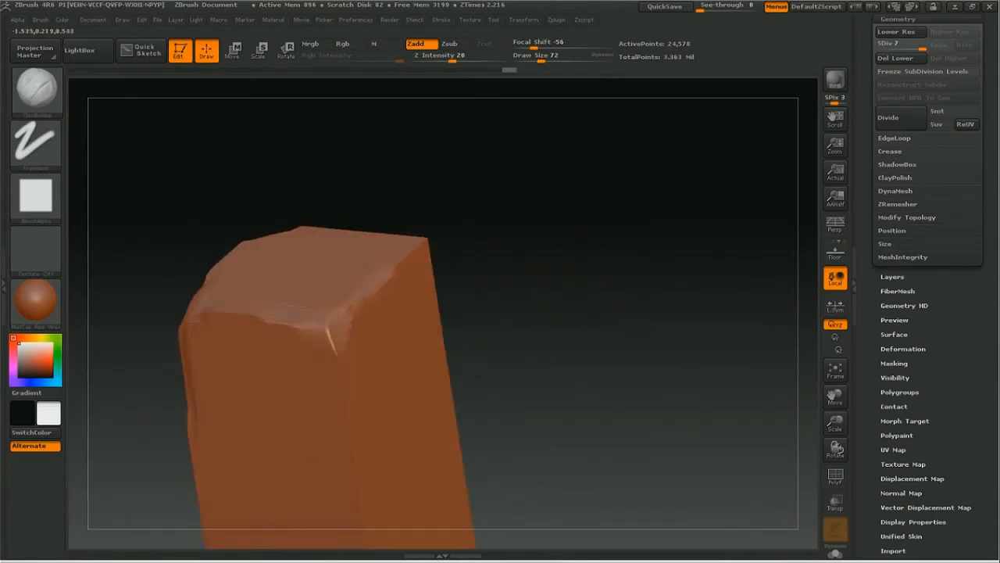
{"action": "left_click_drag", "start_coordinate": [338, 322], "coordinate": [366, 300], "text": "shift"}
{"action": "left_click_drag", "start_coordinate": [541, 302], "coordinate": [514, 314], "text": "shift"}
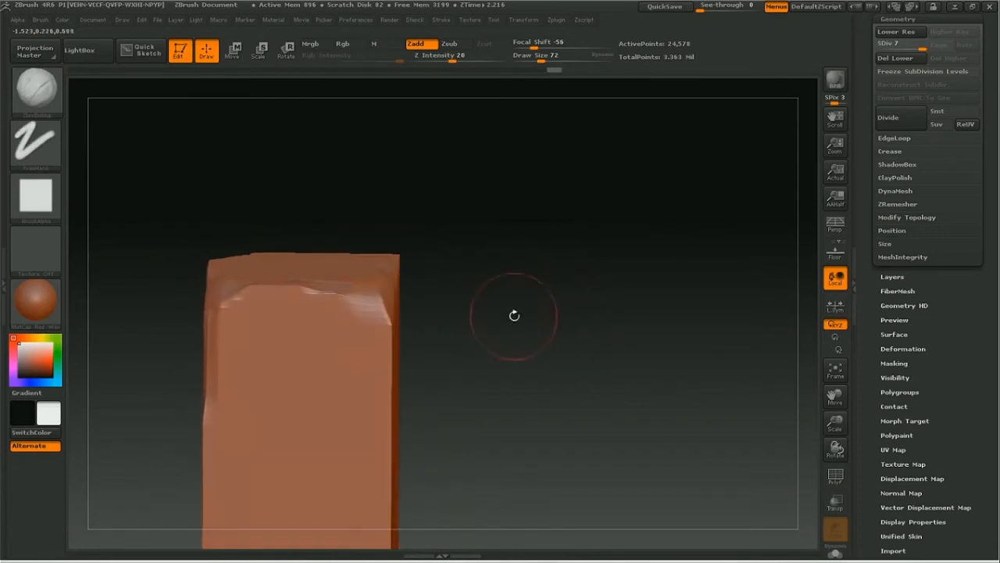
{"action": "left_click_drag", "start_coordinate": [260, 289], "coordinate": [260, 451]}
Step: Build up a wide vertical ridge down the lower front face of the block, undoing unwanted strokes
{"action": "mouse_move", "coordinate": [835, 423]}
{"action": "left_mouse_down"}
{"action": "mouse_move", "coordinate": [802, 425]}
{"action": "mouse_move", "coordinate": [820, 391]}
{"action": "mouse_move", "coordinate": [810, 396]}
{"action": "mouse_move", "coordinate": [983, 341]}
{"action": "left_mouse_up"}
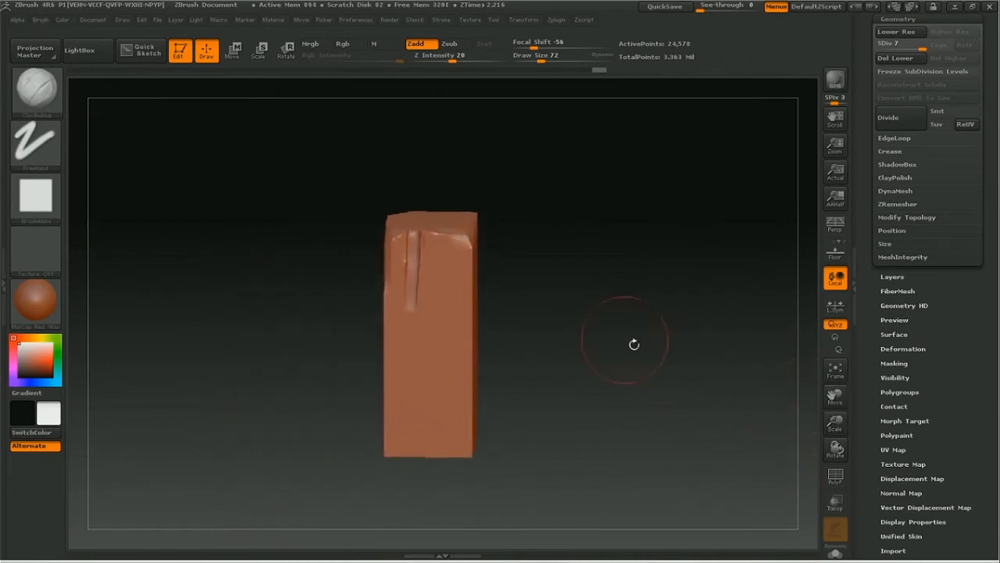
{"action": "left_click_drag", "start_coordinate": [447, 310], "coordinate": [452, 463]}
{"action": "key", "text": "ctrl+z"}
{"action": "left_click_drag", "start_coordinate": [443, 297], "coordinate": [444, 449]}
{"action": "key", "text": "ctrl+z"}
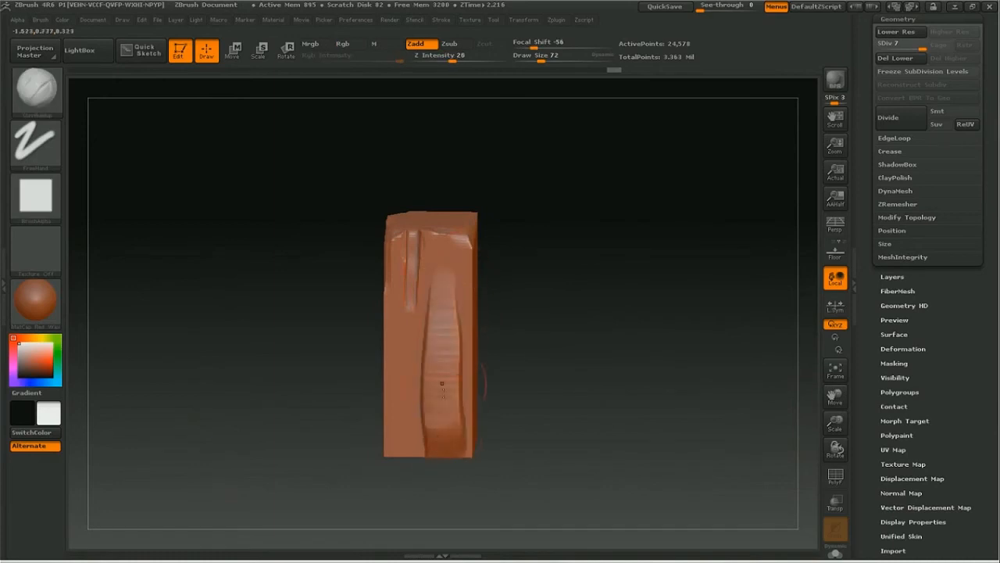
Step: Flatten the built-up ridge on the block's front face with the Planar brush
{"action": "key", "text": "space"}
{"action": "left_click", "coordinate": [359, 396]}
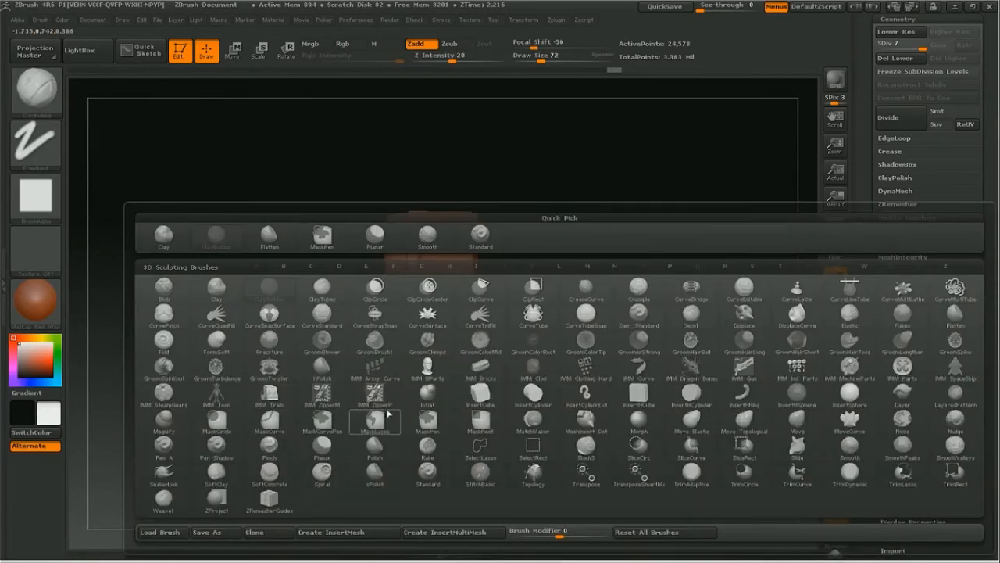
{"action": "left_click", "coordinate": [325, 455]}
{"action": "mouse_move", "coordinate": [443, 380]}
{"action": "left_mouse_down"}
{"action": "mouse_move", "coordinate": [443, 332]}
{"action": "mouse_move", "coordinate": [441, 473]}
{"action": "mouse_move", "coordinate": [562, 335]}
{"action": "mouse_move", "coordinate": [556, 305]}
{"action": "mouse_move", "coordinate": [576, 276]}
{"action": "mouse_move", "coordinate": [563, 328]}
{"action": "left_mouse_up"}
Step: Switch back to ClayBuildup and build up a vertical ridge on the lower part of another side face, undoing unwanted strokes
{"action": "key", "text": "space"}
{"action": "left_click", "coordinate": [465, 375]}
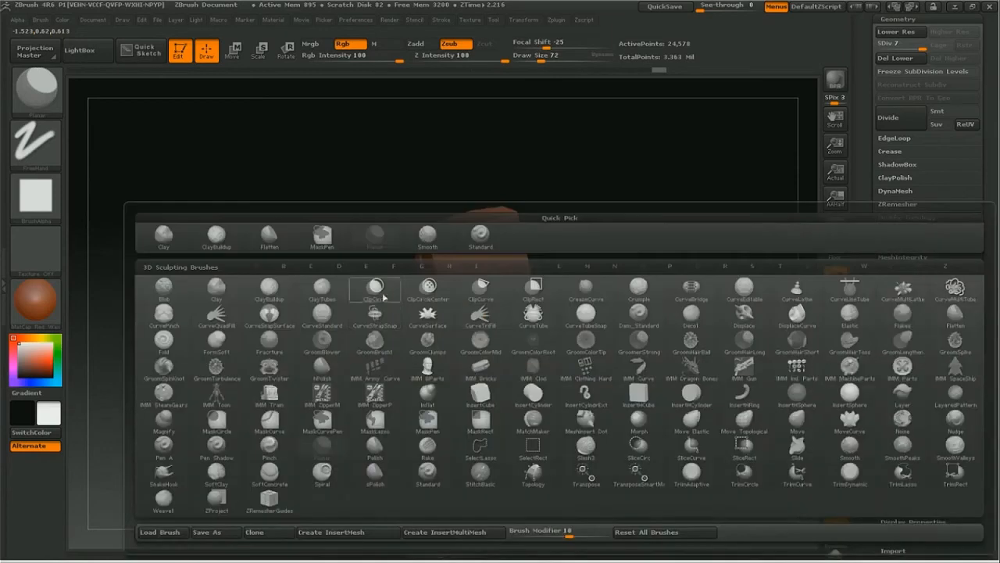
{"action": "left_click", "coordinate": [252, 236]}
{"action": "mouse_move", "coordinate": [508, 332]}
{"action": "left_mouse_down"}
{"action": "mouse_move", "coordinate": [512, 368]}
{"action": "mouse_move", "coordinate": [493, 334]}
{"action": "mouse_move", "coordinate": [506, 393]}
{"action": "left_mouse_up"}
{"action": "key", "text": "ctrl+z"}
{"action": "mouse_move", "coordinate": [619, 294]}
{"action": "left_mouse_down"}
{"action": "mouse_move", "coordinate": [547, 287]}
{"action": "mouse_move", "coordinate": [565, 295]}
{"action": "left_mouse_up"}
{"action": "key", "text": "ctrl+z"}
{"action": "left_click_drag", "start_coordinate": [502, 322], "coordinate": [514, 385]}
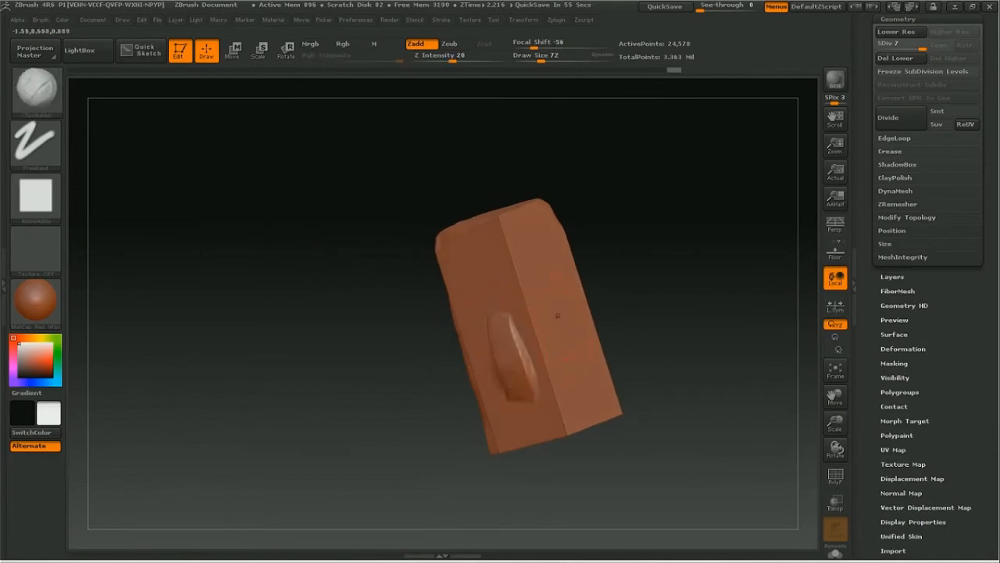
Step: Flatten the raised ridges on the lower side faces of the block into planar slabs with the Planar brush
{"action": "mouse_move", "coordinate": [629, 324]}
{"action": "left_mouse_down"}
{"action": "mouse_move", "coordinate": [670, 274]}
{"action": "mouse_move", "coordinate": [592, 313]}
{"action": "mouse_move", "coordinate": [597, 357]}
{"action": "mouse_move", "coordinate": [687, 256]}
{"action": "mouse_move", "coordinate": [592, 313]}
{"action": "left_mouse_up"}
{"action": "right_click", "coordinate": [507, 383]}
{"action": "left_click", "coordinate": [505, 379]}
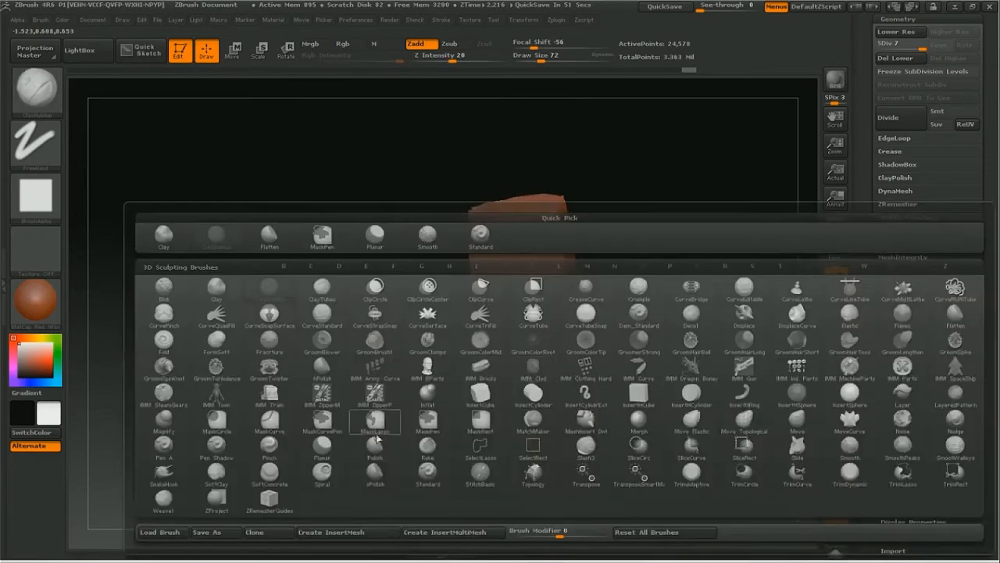
{"action": "left_click", "coordinate": [374, 445]}
{"action": "mouse_move", "coordinate": [534, 355]}
{"action": "left_mouse_down"}
{"action": "mouse_move", "coordinate": [540, 389]}
{"action": "mouse_move", "coordinate": [531, 315]}
{"action": "mouse_move", "coordinate": [538, 406]}
{"action": "mouse_move", "coordinate": [536, 383]}
{"action": "left_mouse_up"}
{"action": "left_click_drag", "start_coordinate": [598, 330], "coordinate": [581, 349]}
{"action": "left_click_drag", "start_coordinate": [682, 269], "coordinate": [641, 286]}
{"action": "left_click_drag", "start_coordinate": [582, 309], "coordinate": [598, 426]}
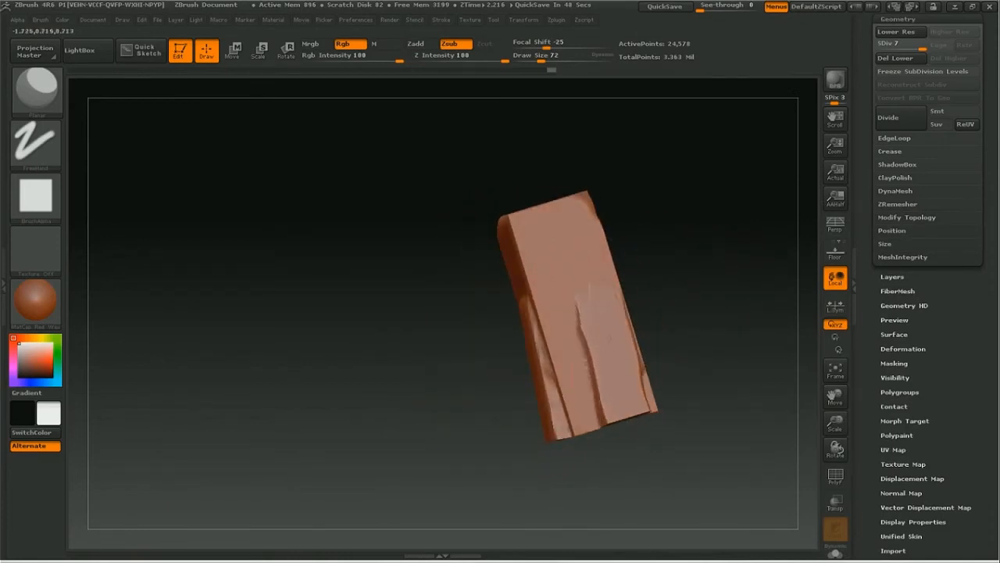
Step: Return to the ClayBuildup brush and sculpt a short vertical strip at the top of the face, above the flattened slab
{"action": "mouse_move", "coordinate": [651, 243]}
{"action": "left_mouse_down"}
{"action": "mouse_move", "coordinate": [686, 248]}
{"action": "mouse_move", "coordinate": [680, 216]}
{"action": "mouse_move", "coordinate": [664, 218]}
{"action": "left_mouse_up"}
{"action": "key", "text": "space"}
{"action": "left_click", "coordinate": [512, 319]}
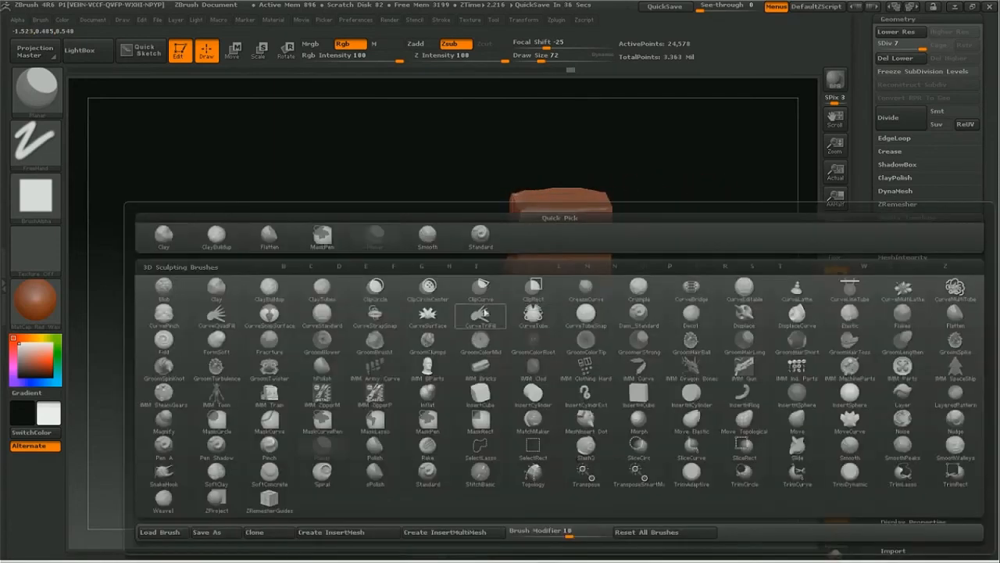
{"action": "left_click", "coordinate": [220, 244]}
{"action": "left_click_drag", "start_coordinate": [571, 208], "coordinate": [574, 251]}
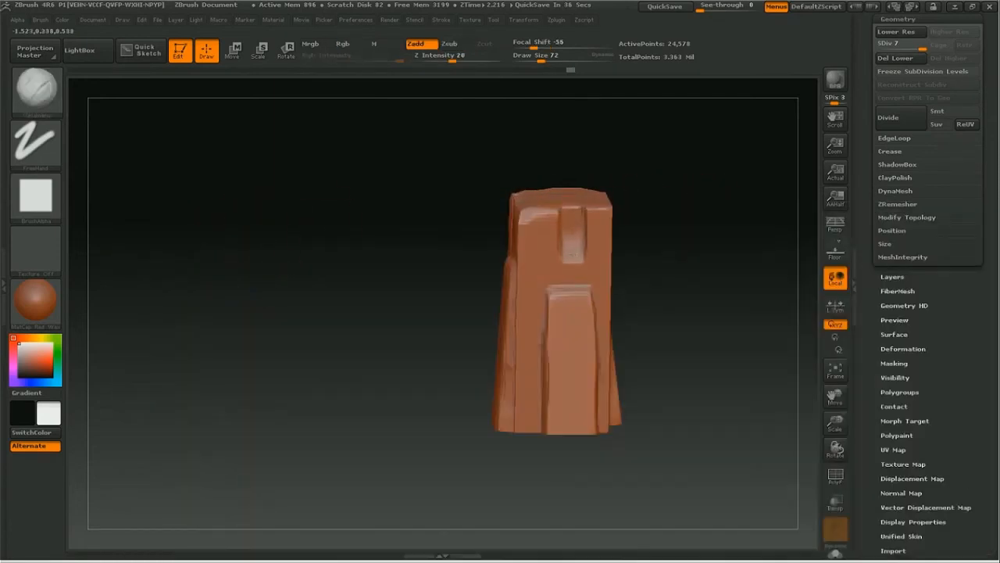
Step: Build up vertical ridges between the flattened slabs on the block's side faces with the ClayBuildup brush
{"action": "left_click_drag", "start_coordinate": [692, 201], "coordinate": [641, 246]}
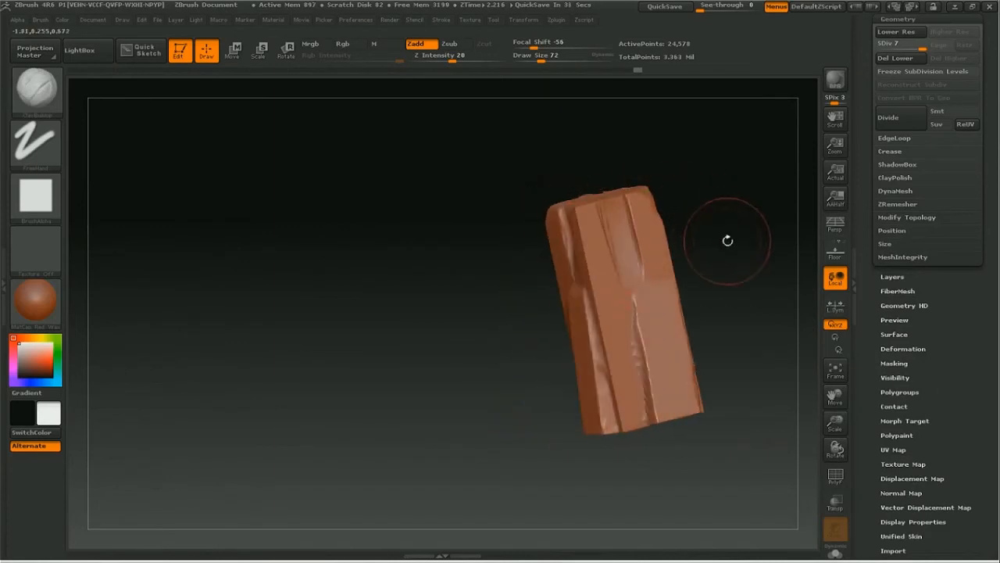
{"action": "left_click_drag", "start_coordinate": [719, 232], "coordinate": [734, 219]}
{"action": "mouse_move", "coordinate": [624, 387]}
{"action": "left_mouse_down", "text": "shift"}
{"action": "mouse_move", "coordinate": [629, 344]}
{"action": "mouse_move", "coordinate": [638, 419]}
{"action": "left_mouse_up", "text": "shift"}
{"action": "left_click_drag", "start_coordinate": [714, 291], "coordinate": [669, 336]}
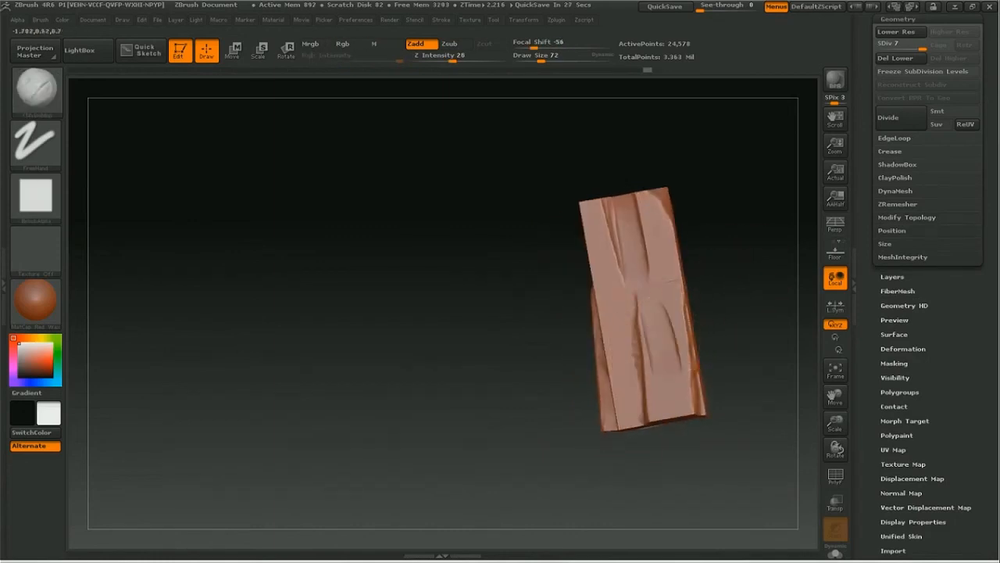
{"action": "mouse_move", "coordinate": [668, 286]}
{"action": "left_mouse_down"}
{"action": "mouse_move", "coordinate": [677, 343]}
{"action": "mouse_move", "coordinate": [682, 280]}
{"action": "mouse_move", "coordinate": [738, 227]}
{"action": "left_mouse_up"}
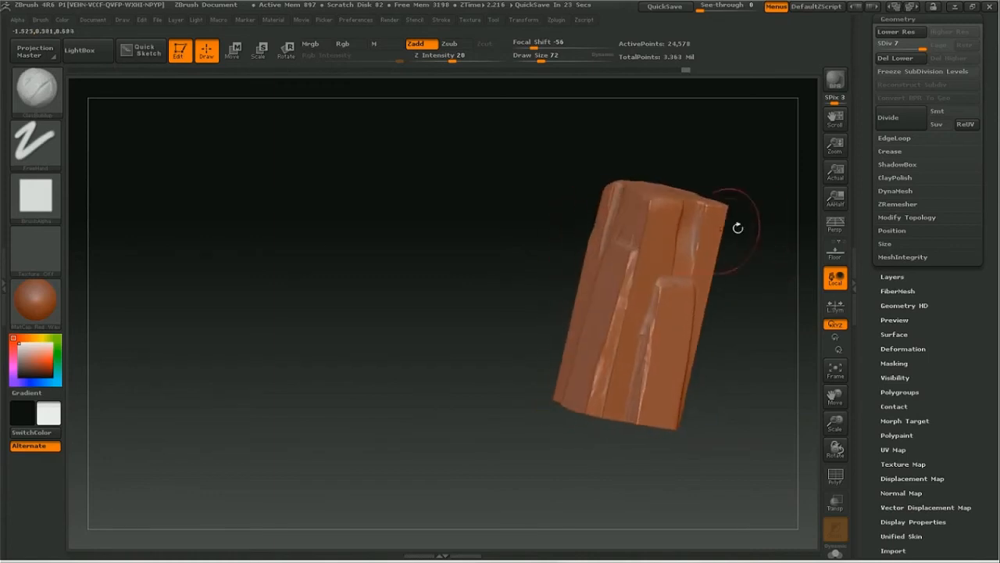
{"action": "left_click_drag", "start_coordinate": [723, 284], "coordinate": [757, 379]}
{"action": "left_click_drag", "start_coordinate": [670, 282], "coordinate": [649, 357]}
{"action": "mouse_move", "coordinate": [730, 415]}
{"action": "left_mouse_down"}
{"action": "mouse_move", "coordinate": [753, 430]}
{"action": "mouse_move", "coordinate": [750, 417]}
{"action": "left_mouse_up"}
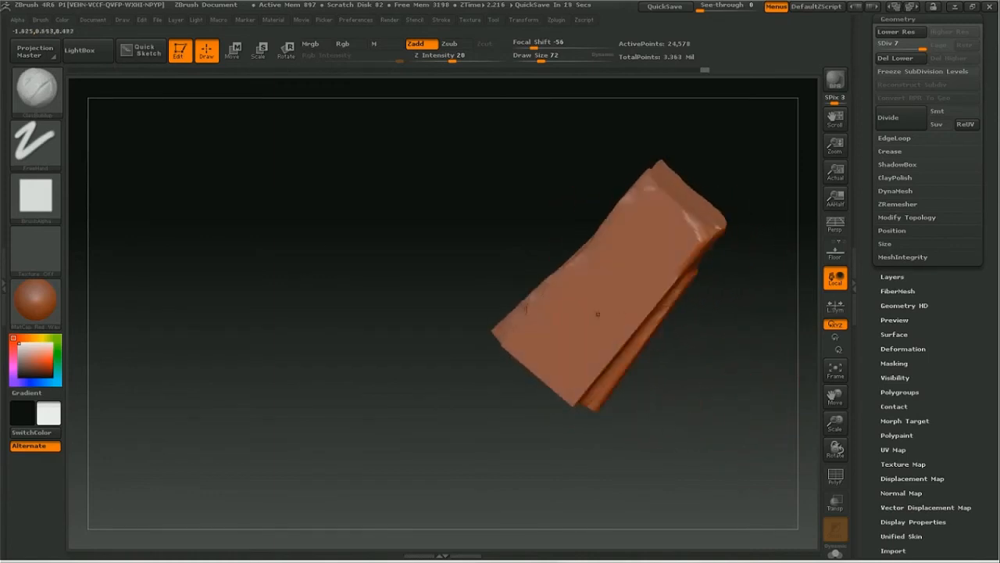
Step: Sculpt several long vertical ridges and grooves down the smooth, wide side face of the block
{"action": "left_click_drag", "start_coordinate": [601, 293], "coordinate": [557, 367]}
{"action": "left_click_drag", "start_coordinate": [567, 307], "coordinate": [552, 346]}
{"action": "left_click_drag", "start_coordinate": [576, 290], "coordinate": [520, 383], "text": "shift"}
{"action": "left_click_drag", "start_coordinate": [631, 291], "coordinate": [605, 337]}
{"action": "mouse_move", "coordinate": [641, 274]}
{"action": "left_mouse_down"}
{"action": "mouse_move", "coordinate": [588, 356]}
{"action": "mouse_move", "coordinate": [627, 289]}
{"action": "left_mouse_up"}
{"action": "mouse_move", "coordinate": [706, 371]}
{"action": "left_mouse_down"}
{"action": "mouse_move", "coordinate": [742, 378]}
{"action": "mouse_move", "coordinate": [792, 417]}
{"action": "mouse_move", "coordinate": [698, 344]}
{"action": "mouse_move", "coordinate": [657, 336]}
{"action": "mouse_move", "coordinate": [620, 214]}
{"action": "left_mouse_up"}
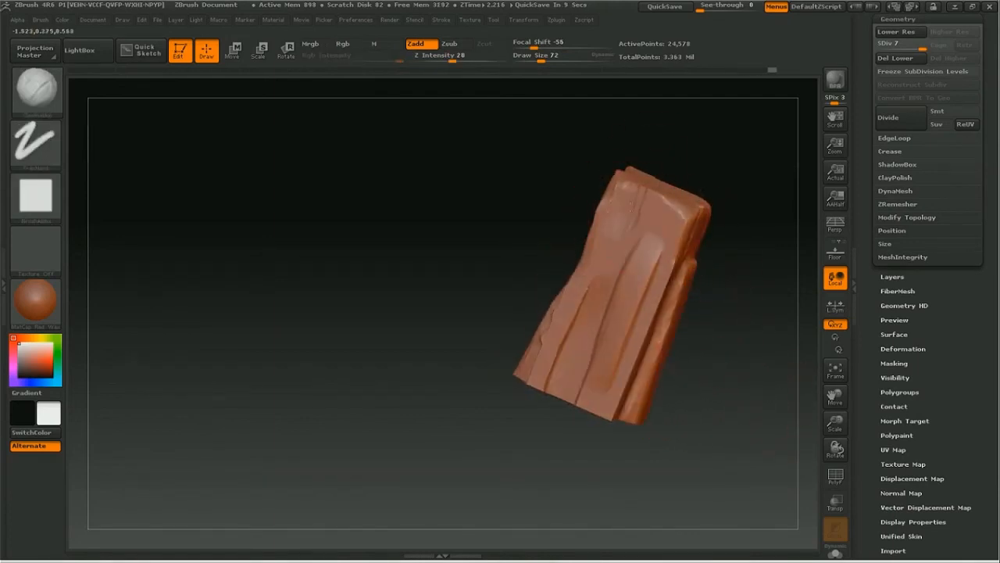
Step: Sculpt ClayBuildup strokes across the top face and upper edges of the block, undoing the unwanted stroke on the side
{"action": "left_click_drag", "start_coordinate": [696, 149], "coordinate": [637, 176]}
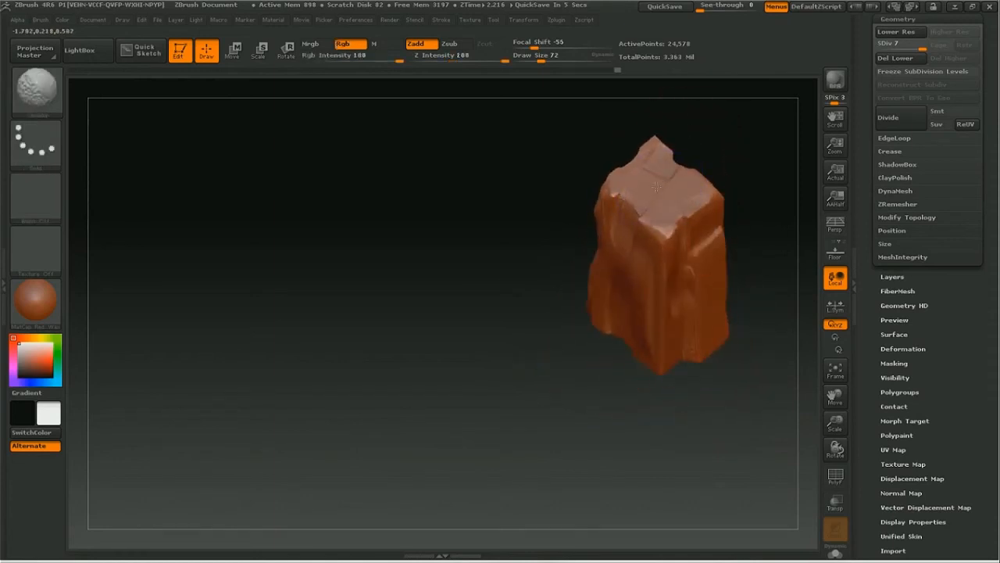
{"action": "left_click_drag", "start_coordinate": [832, 426], "coordinate": [850, 439]}
{"action": "left_click_drag", "start_coordinate": [834, 395], "coordinate": [829, 329]}
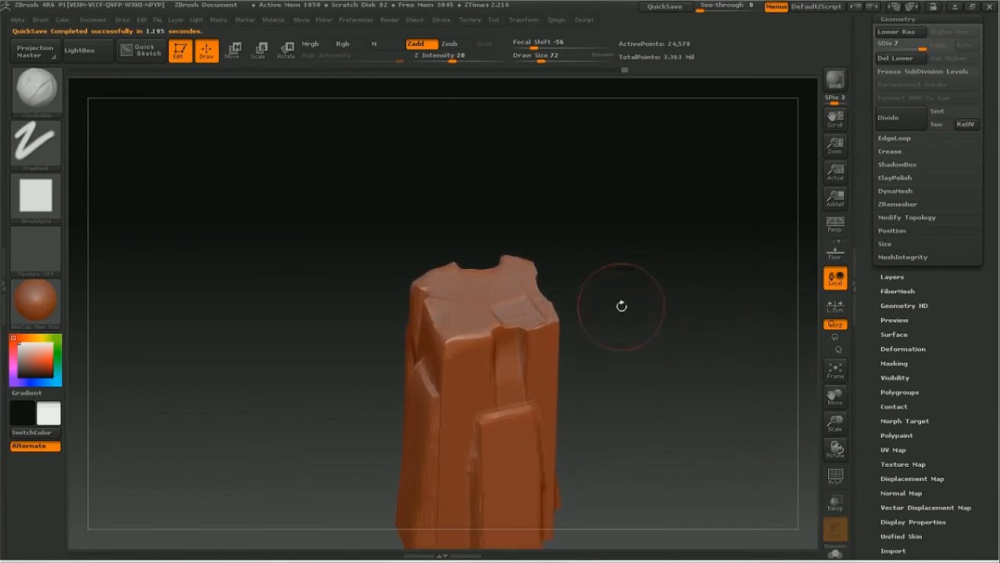
{"action": "left_click_drag", "start_coordinate": [615, 313], "coordinate": [539, 286]}
{"action": "left_click_drag", "start_coordinate": [637, 230], "coordinate": [468, 296]}
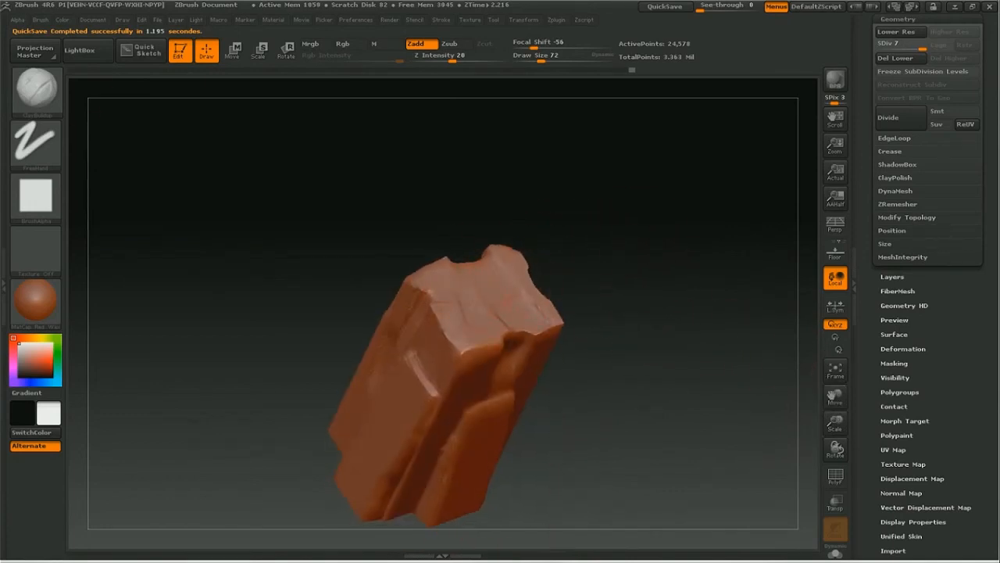
{"action": "left_click_drag", "start_coordinate": [626, 301], "coordinate": [655, 270]}
{"action": "left_click_drag", "start_coordinate": [563, 328], "coordinate": [414, 338]}
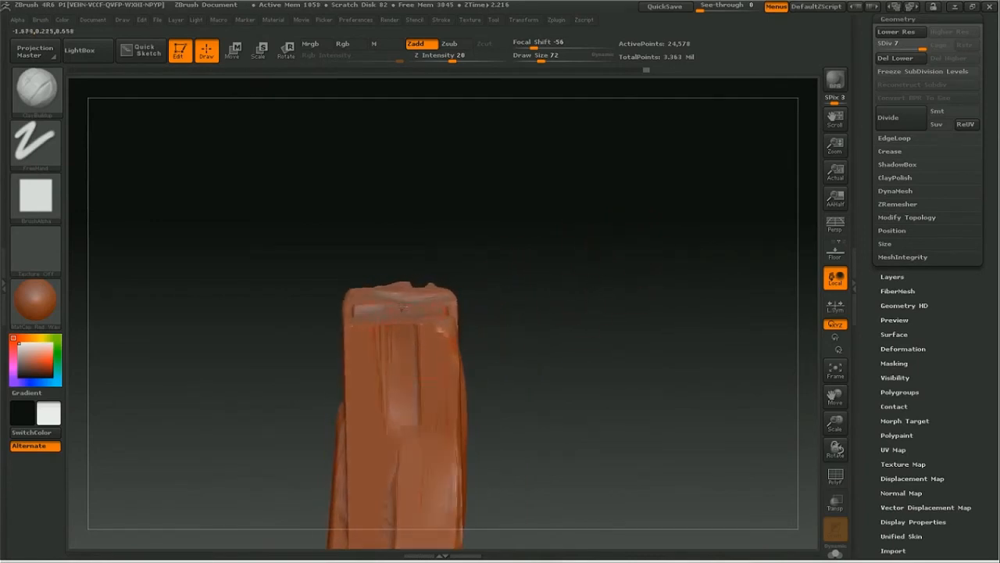
{"action": "left_click_drag", "start_coordinate": [536, 219], "coordinate": [587, 270]}
{"action": "left_click_drag", "start_coordinate": [288, 306], "coordinate": [197, 339]}
{"action": "key", "text": "ctrl+z"}
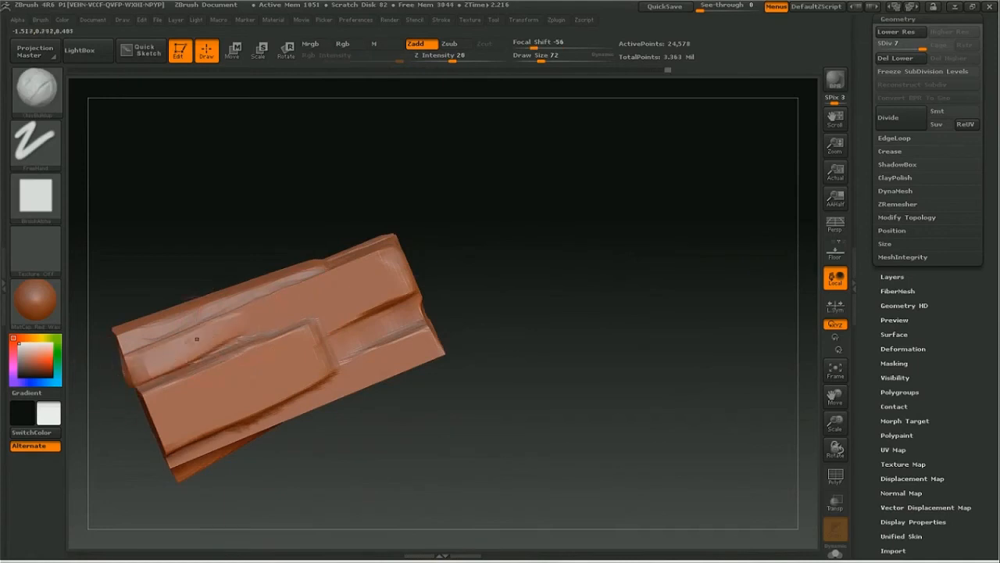
Step: Switch the ClayBuildup stroke type to Spray with a draw size of 192 and roughen the block's side faces
{"action": "left_click", "coordinate": [47, 149]}
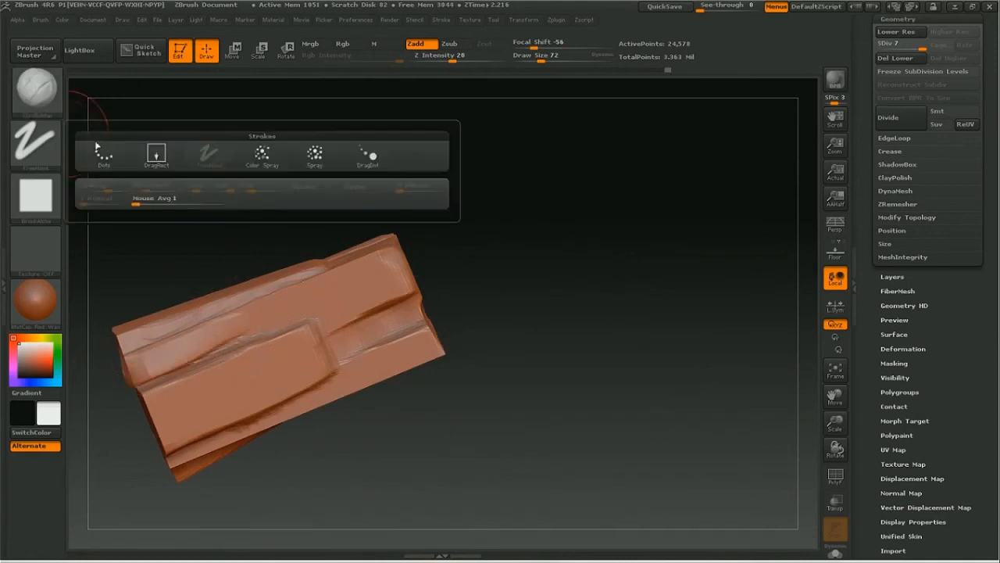
{"action": "left_click", "coordinate": [313, 158]}
{"action": "key", "text": "space"}
{"action": "left_click_drag", "start_coordinate": [313, 262], "coordinate": [345, 266]}
{"action": "left_click_drag", "start_coordinate": [306, 339], "coordinate": [435, 279]}
{"action": "key", "text": "ctrl+z"}
{"action": "left_click_drag", "start_coordinate": [289, 341], "coordinate": [260, 356]}
{"action": "mouse_move", "coordinate": [835, 422]}
{"action": "left_mouse_down"}
{"action": "mouse_move", "coordinate": [731, 417]}
{"action": "mouse_move", "coordinate": [582, 282]}
{"action": "mouse_move", "coordinate": [558, 239]}
{"action": "left_mouse_up"}
{"action": "mouse_move", "coordinate": [283, 384]}
{"action": "left_mouse_down"}
{"action": "mouse_move", "coordinate": [271, 380]}
{"action": "mouse_move", "coordinate": [288, 340]}
{"action": "mouse_move", "coordinate": [280, 356]}
{"action": "left_mouse_up"}
{"action": "key", "text": "space"}
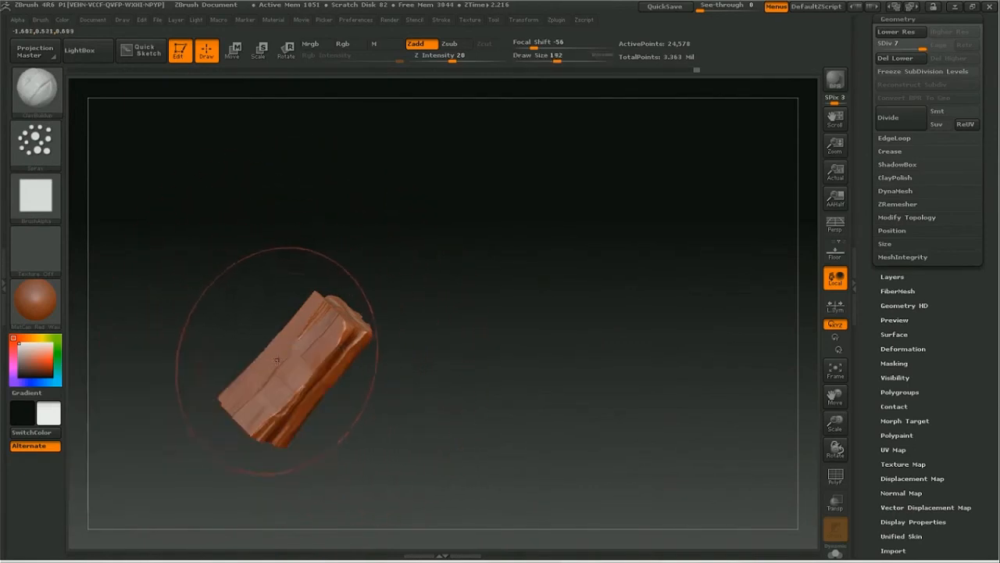
{"action": "left_click_drag", "start_coordinate": [413, 307], "coordinate": [417, 346]}
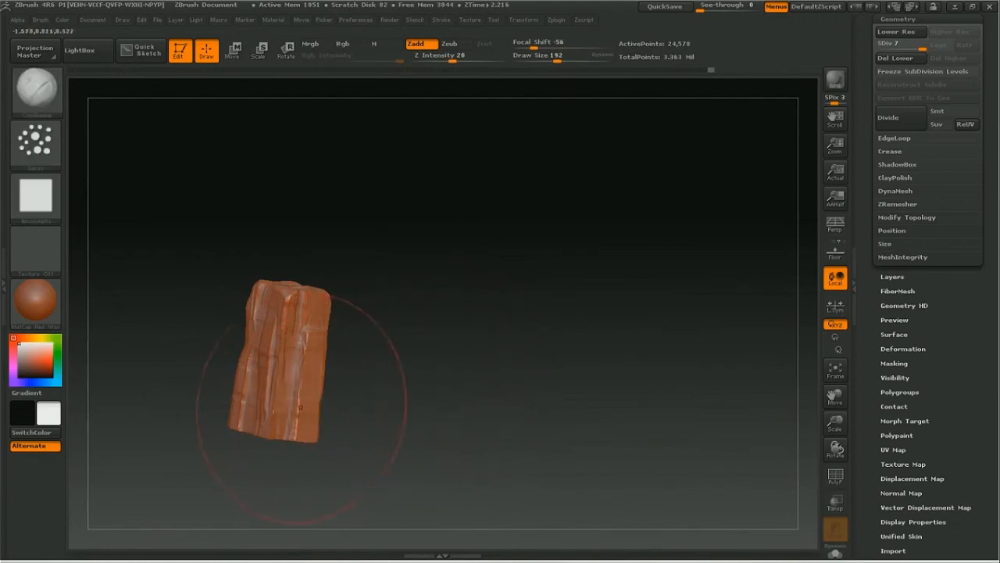
{"action": "left_click_drag", "start_coordinate": [335, 405], "coordinate": [313, 352]}
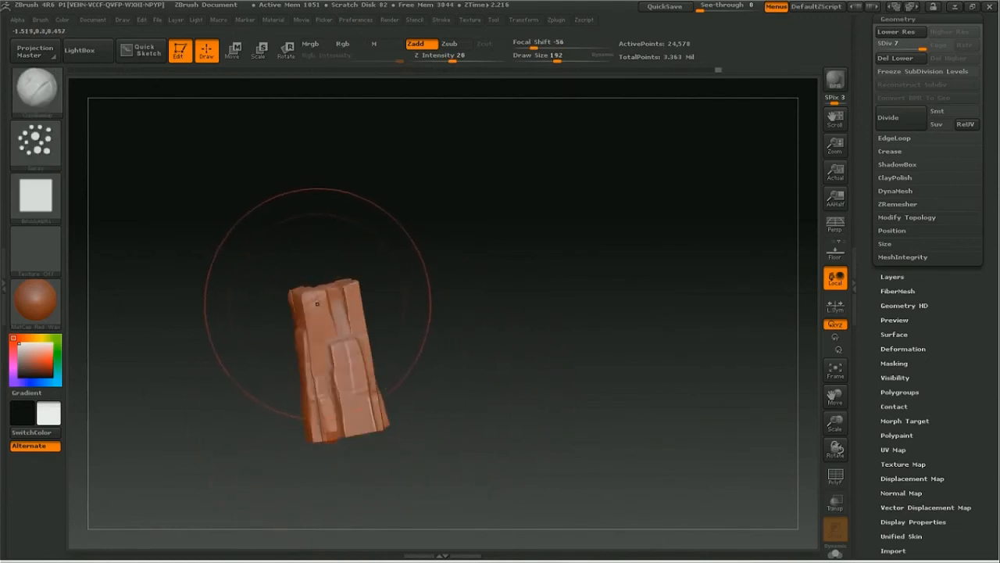
Step: Reduce the draw size to 45 and add finer sprayed detail to the block's upper side faces
{"action": "key", "text": "space"}
{"action": "mouse_move", "coordinate": [323, 301]}
{"action": "left_mouse_down"}
{"action": "mouse_move", "coordinate": [313, 298]}
{"action": "mouse_move", "coordinate": [338, 280]}
{"action": "left_mouse_up"}
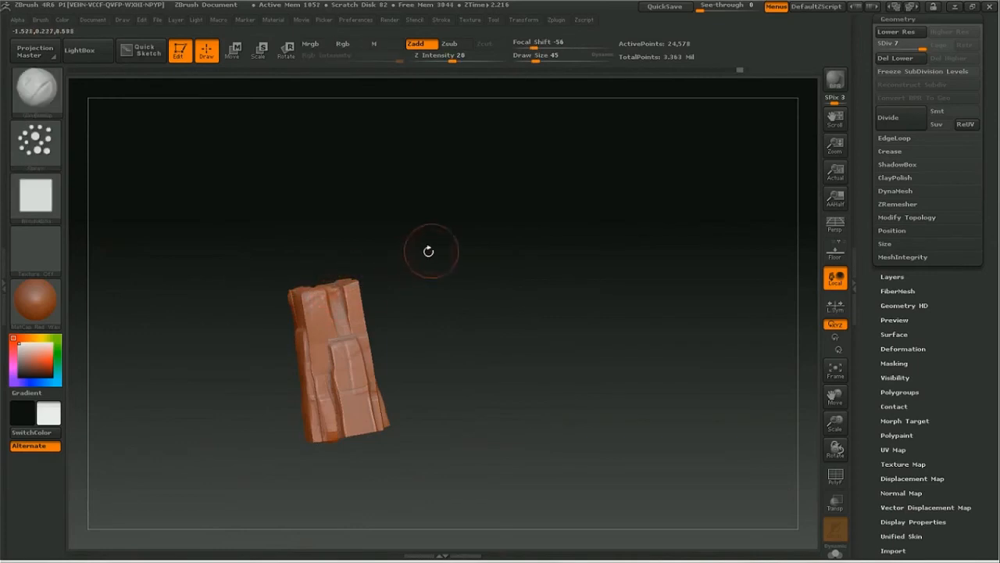
{"action": "left_click_drag", "start_coordinate": [420, 254], "coordinate": [471, 260]}
{"action": "left_click_drag", "start_coordinate": [356, 303], "coordinate": [376, 299]}
{"action": "mouse_move", "coordinate": [431, 270]}
{"action": "left_mouse_down"}
{"action": "mouse_move", "coordinate": [543, 306]}
{"action": "mouse_move", "coordinate": [521, 316]}
{"action": "mouse_move", "coordinate": [549, 331]}
{"action": "left_mouse_up"}
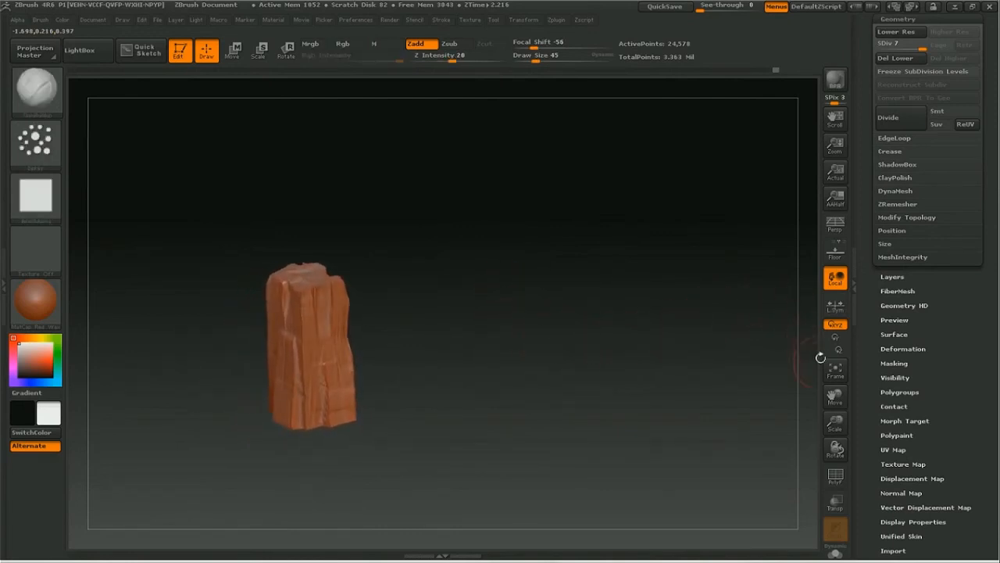
{"action": "left_click", "coordinate": [842, 376]}
{"action": "left_click_drag", "start_coordinate": [836, 423], "coordinate": [822, 413]}
{"action": "mouse_move", "coordinate": [714, 401]}
{"action": "left_mouse_down"}
{"action": "mouse_move", "coordinate": [717, 333]}
{"action": "mouse_move", "coordinate": [713, 365]}
{"action": "mouse_move", "coordinate": [691, 332]}
{"action": "left_mouse_up"}
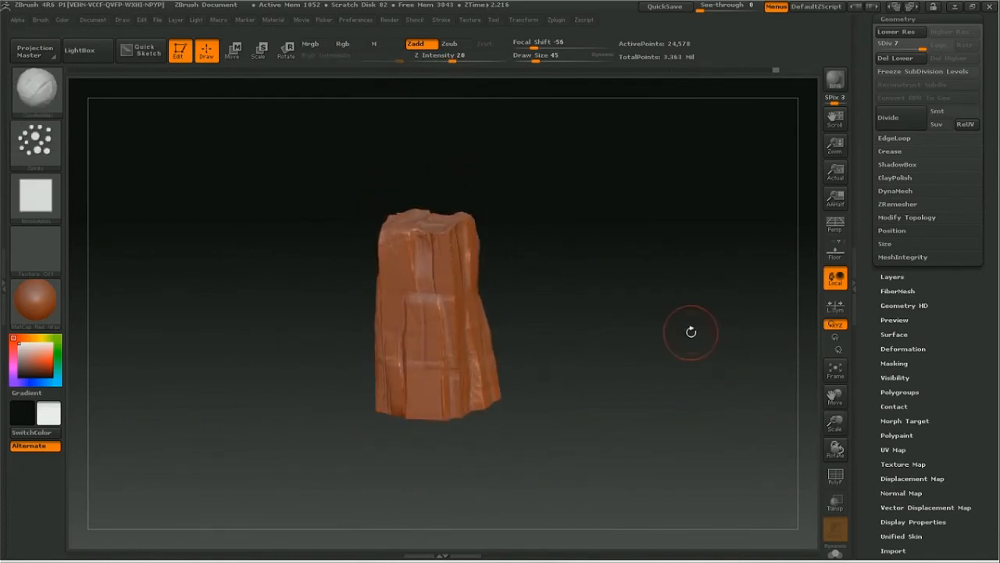
Step: Save the tool as cave_all_objects2.ztl in the cgcookie Zbrush folder instead of overwriting the existing file
{"action": "left_click_drag", "start_coordinate": [870, 44], "coordinate": [872, 303]}
{"action": "left_click_drag", "start_coordinate": [929, 69], "coordinate": [929, 156]}
{"action": "left_click", "coordinate": [943, 41]}
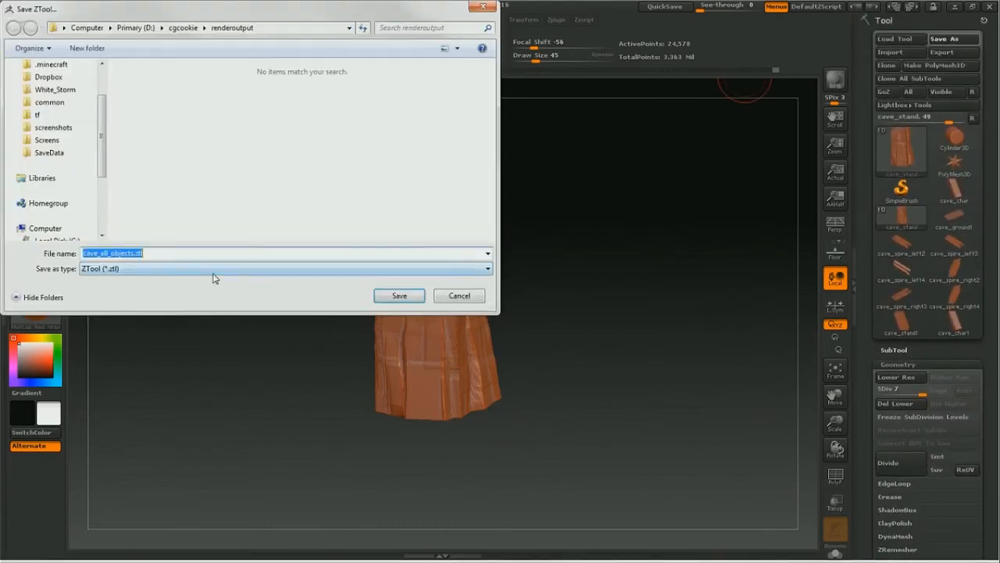
{"action": "left_click", "coordinate": [183, 27]}
{"action": "scroll", "coordinate": [455, 156], "scroll_direction": "down", "scroll_amount": 3}
{"action": "double_click", "coordinate": [160, 224]}
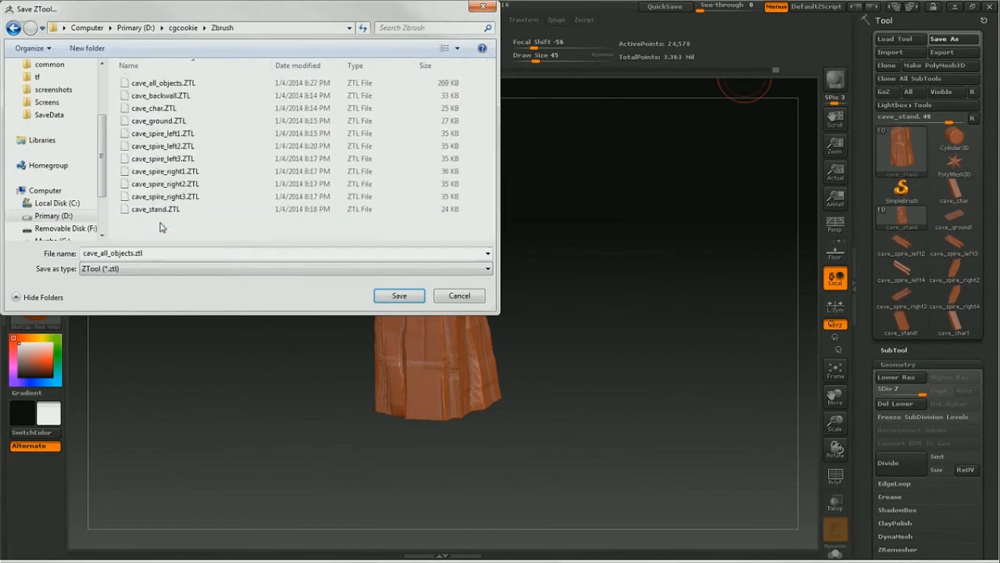
{"action": "left_click", "coordinate": [398, 296]}
{"action": "left_click", "coordinate": [579, 270]}
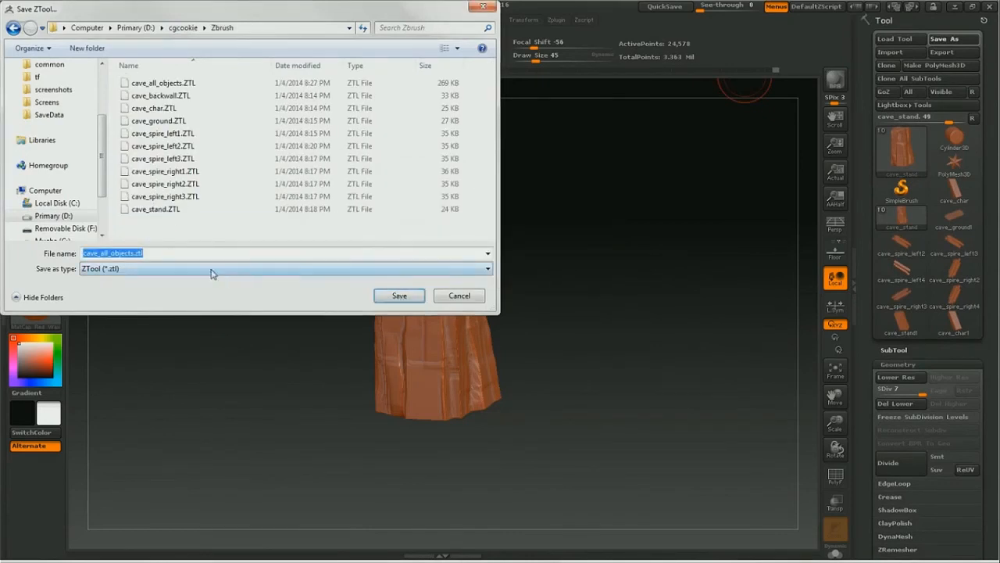
{"action": "left_click", "coordinate": [134, 253]}
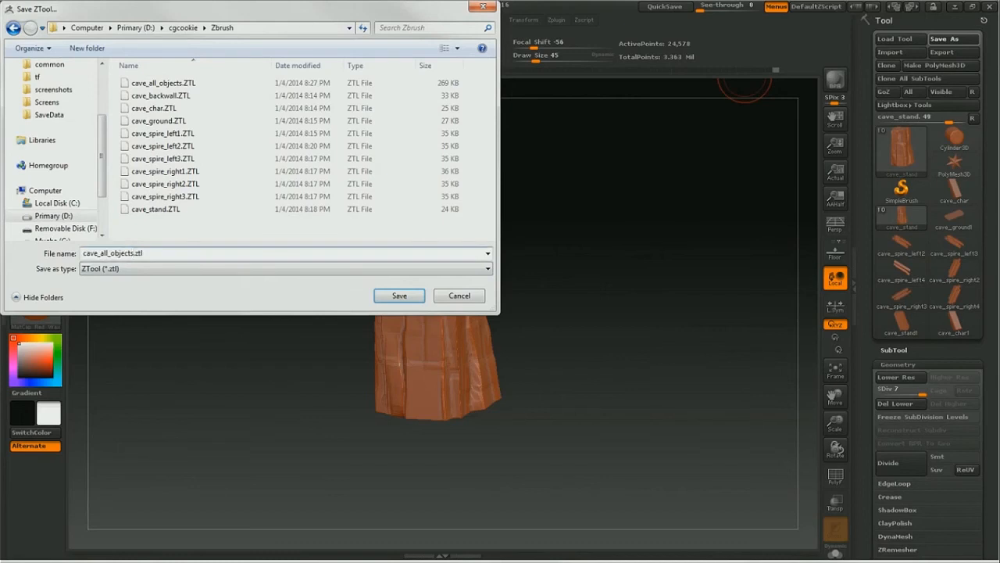
{"action": "left_click", "coordinate": [399, 297]}
Step: Open the Decimation Master plugin settings and enable Freeze borders and Keep UVs
{"action": "left_click_drag", "start_coordinate": [580, 348], "coordinate": [583, 290]}
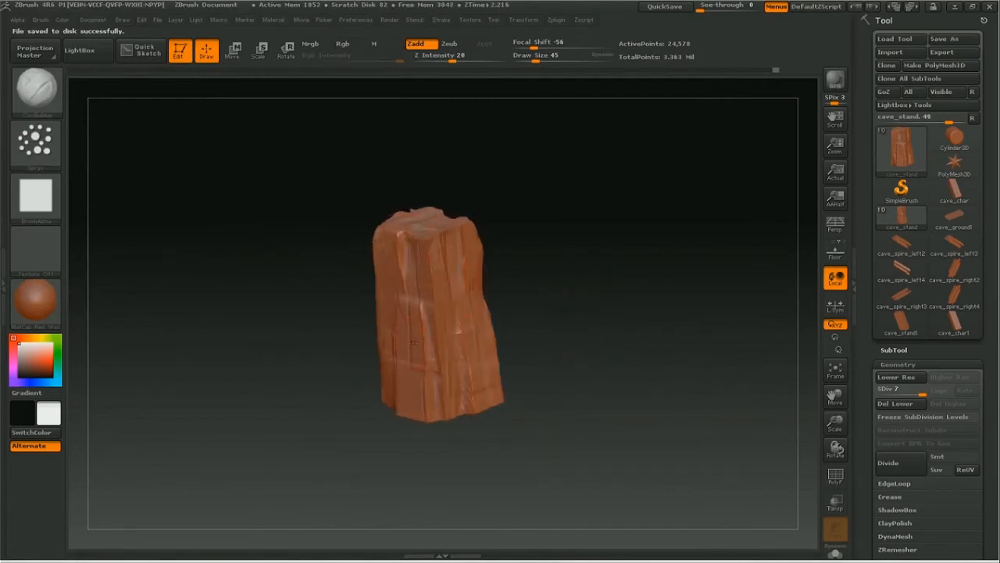
{"action": "left_click_drag", "start_coordinate": [594, 334], "coordinate": [616, 345]}
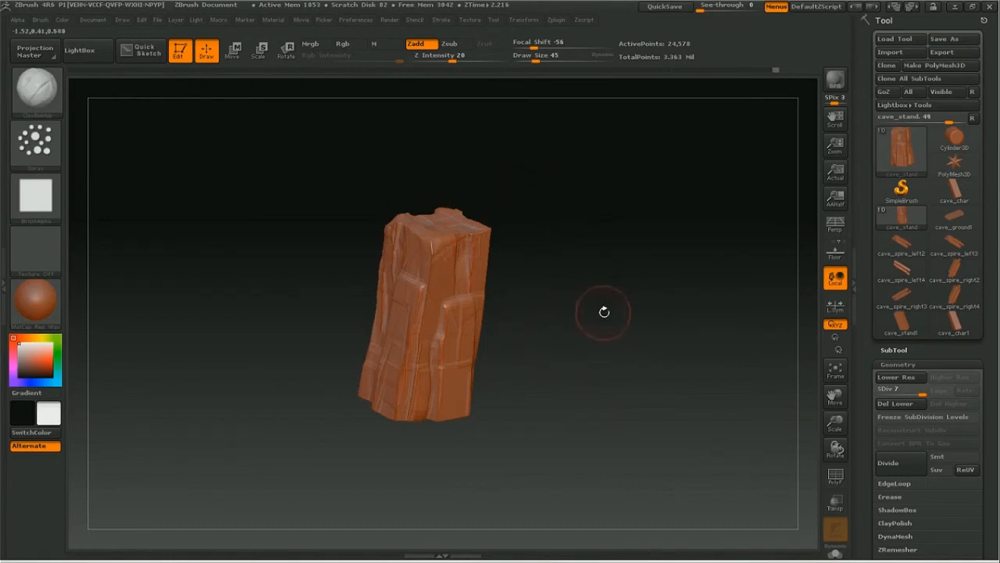
{"action": "left_click", "coordinate": [555, 23]}
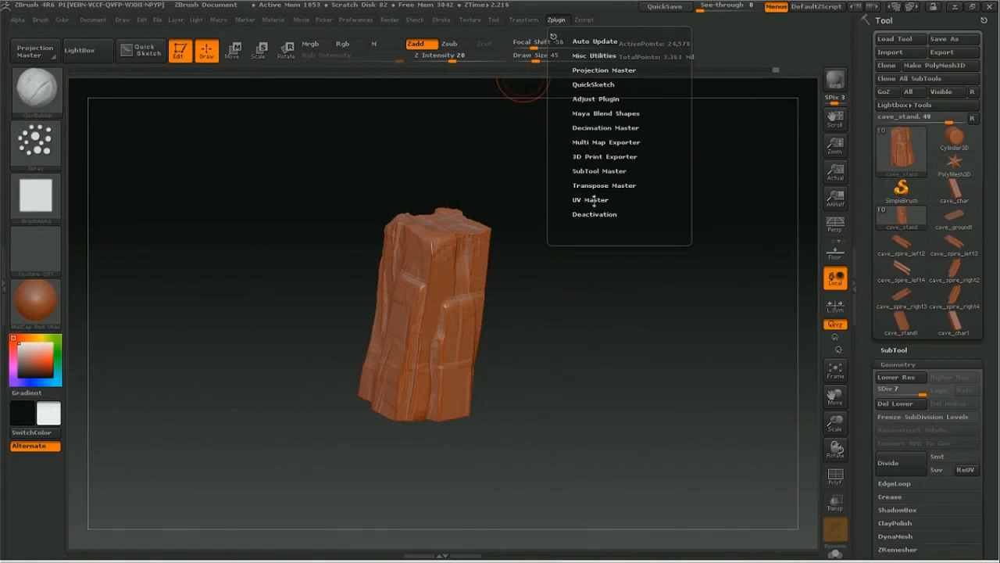
{"action": "left_click", "coordinate": [590, 127]}
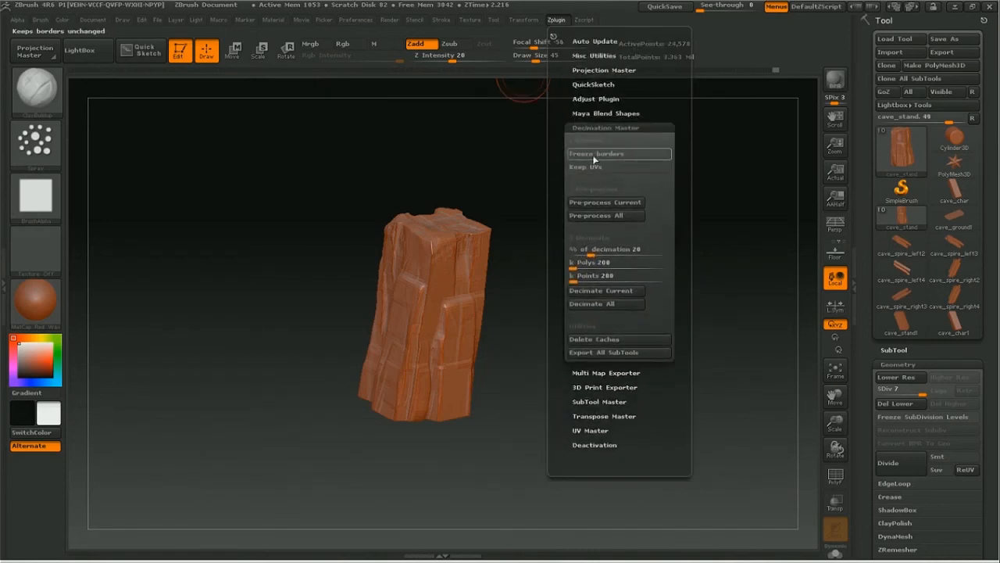
{"action": "left_click", "coordinate": [588, 153]}
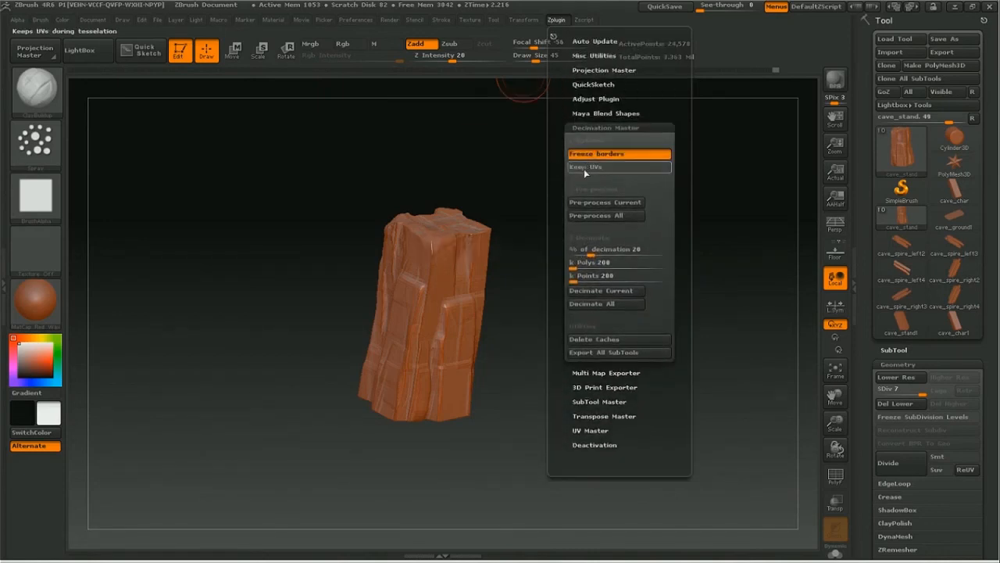
{"action": "left_click", "coordinate": [583, 169]}
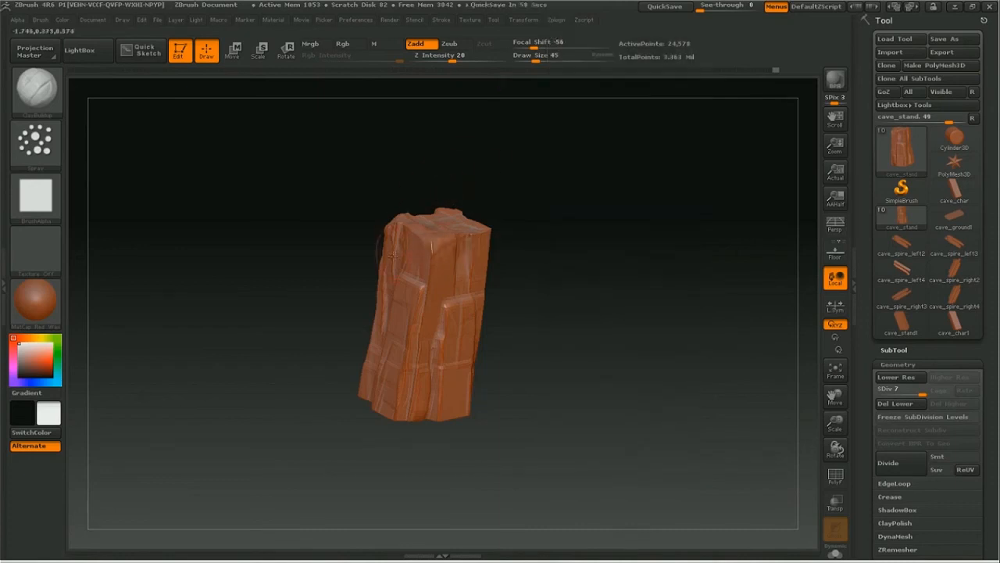
Step: Set the decimation to 50%, then pre-process and decimate the current cave_stand subtool
{"action": "left_click", "coordinate": [556, 19]}
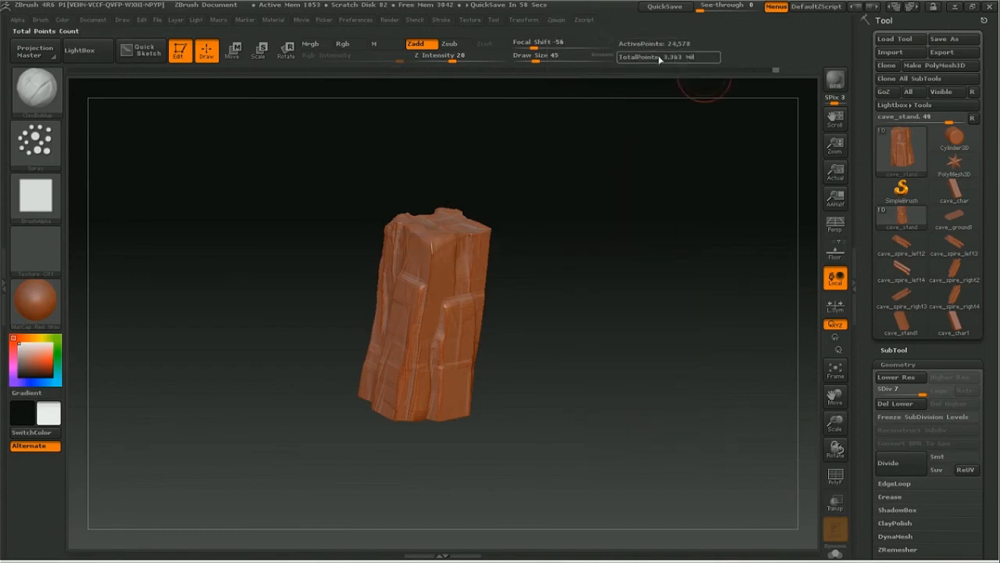
{"action": "left_click", "coordinate": [558, 20]}
{"action": "left_click", "coordinate": [556, 21]}
{"action": "left_click", "coordinate": [558, 21]}
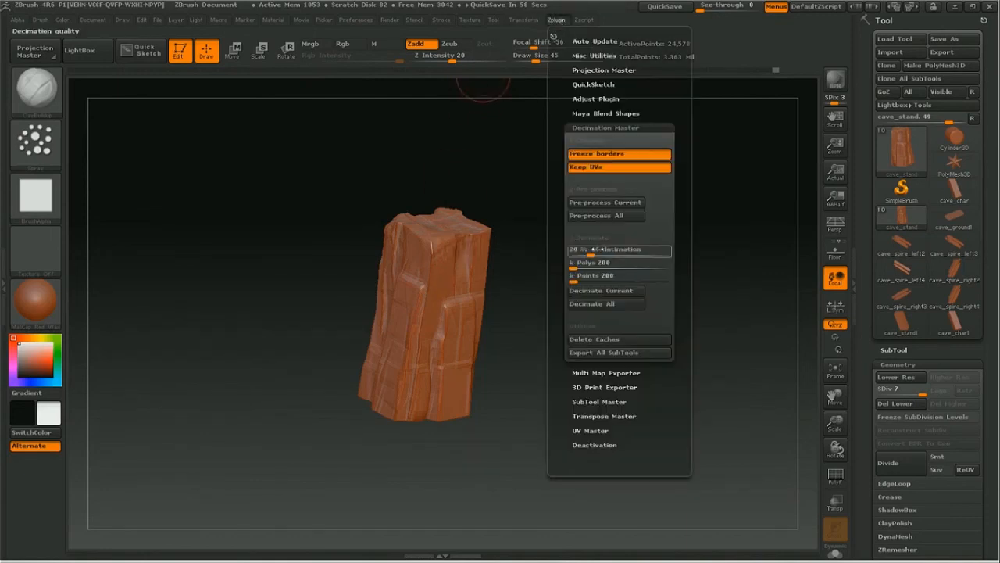
{"action": "left_click", "coordinate": [596, 249]}
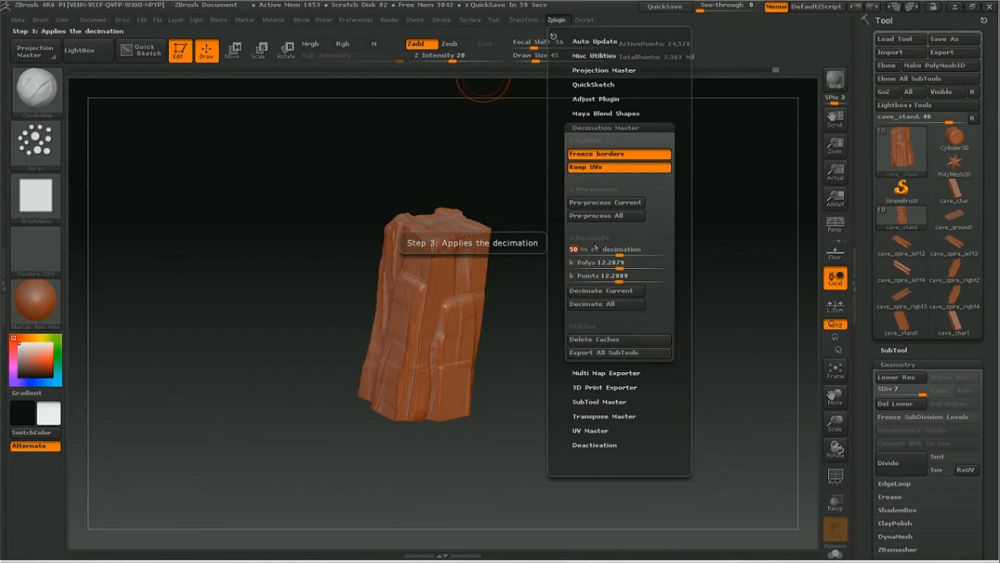
{"action": "left_click", "coordinate": [605, 203]}
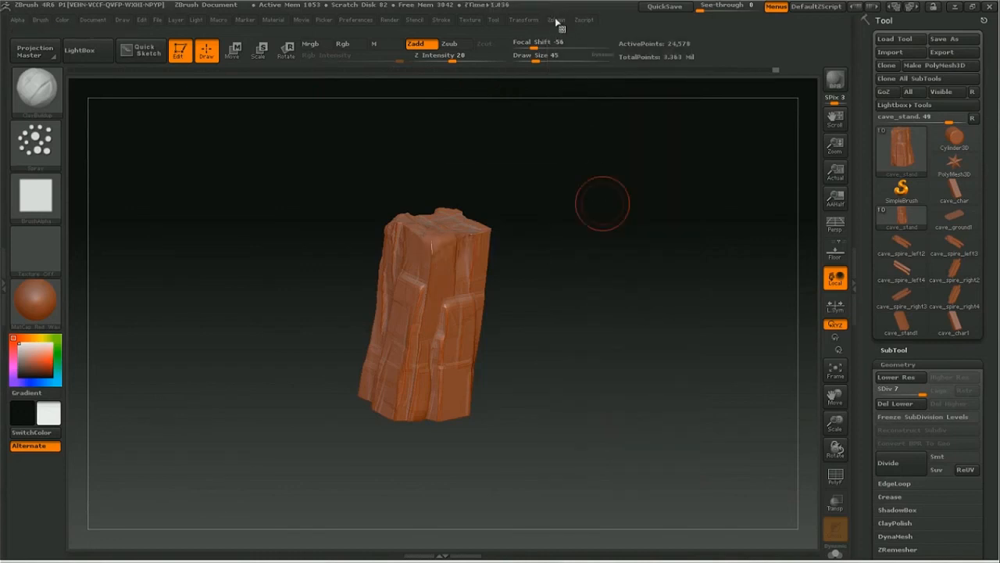
{"action": "left_click", "coordinate": [556, 22]}
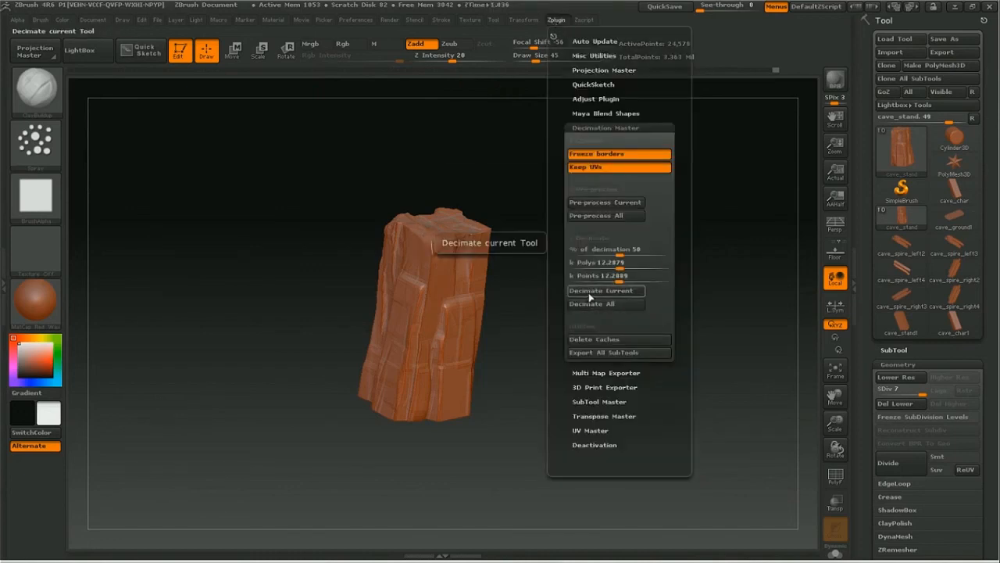
{"action": "left_click", "coordinate": [591, 291]}
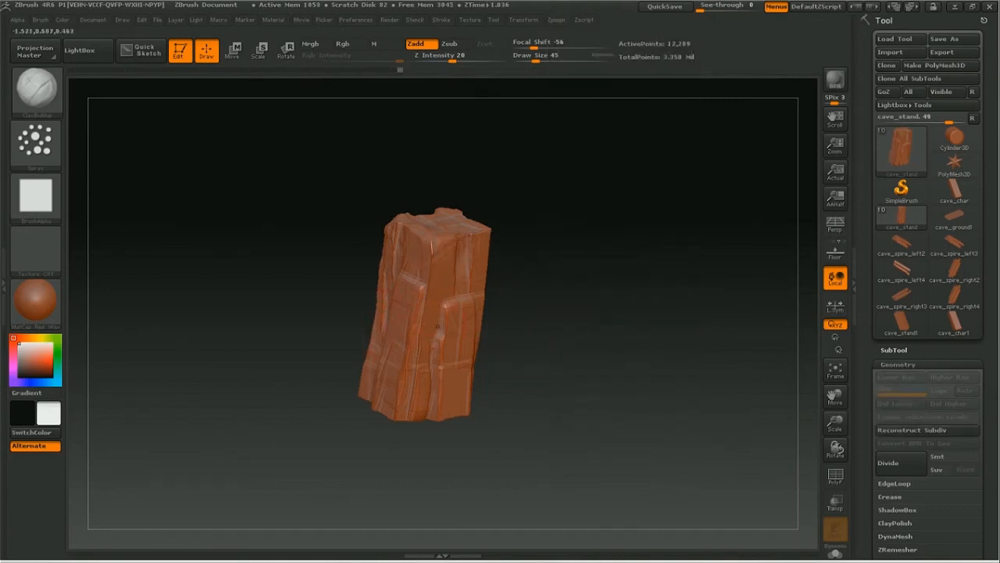
Step: Try a ClayBuildup spray stroke on the middle of the decimated block and undo it
{"action": "left_click_drag", "start_coordinate": [835, 422], "coordinate": [937, 439]}
{"action": "mouse_move", "coordinate": [431, 284]}
{"action": "left_mouse_down"}
{"action": "mouse_move", "coordinate": [395, 368]}
{"action": "mouse_move", "coordinate": [405, 363]}
{"action": "mouse_move", "coordinate": [405, 386]}
{"action": "left_mouse_up"}
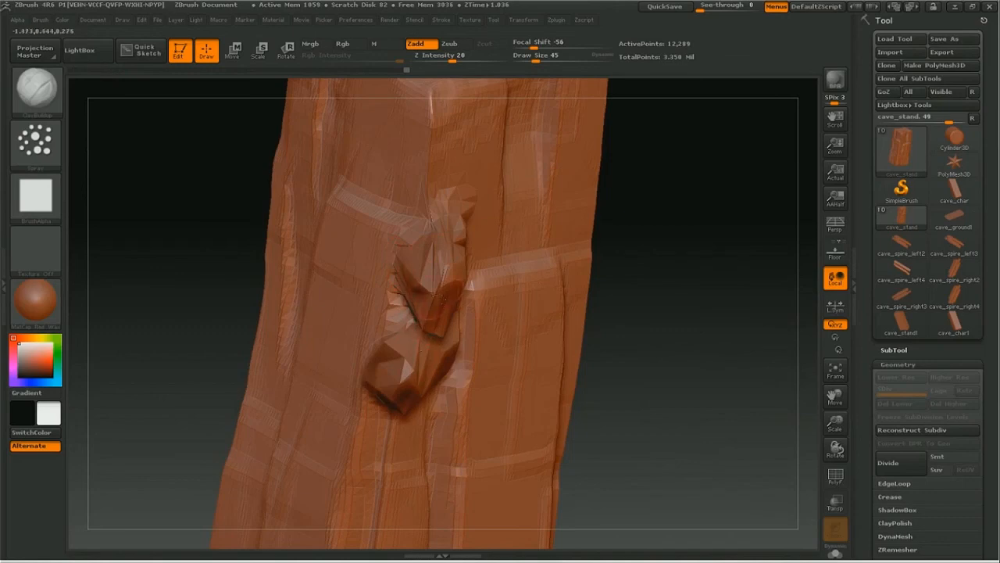
{"action": "key", "text": "ctrl+z"}
{"action": "key", "text": "ctrl+z"}
{"action": "key", "text": "ctrl+z"}
{"action": "key", "text": "ctrl+z"}
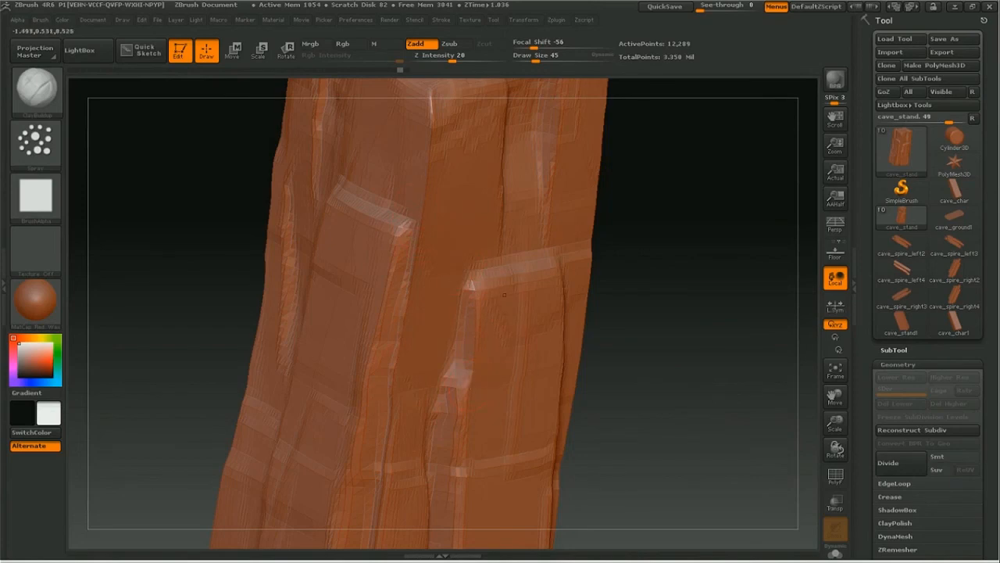
Step: Export the decimated cave_stand mesh as cave_stand_highpoly.obj into the cgcookie export folder
{"action": "left_click_drag", "start_coordinate": [837, 430], "coordinate": [790, 416]}
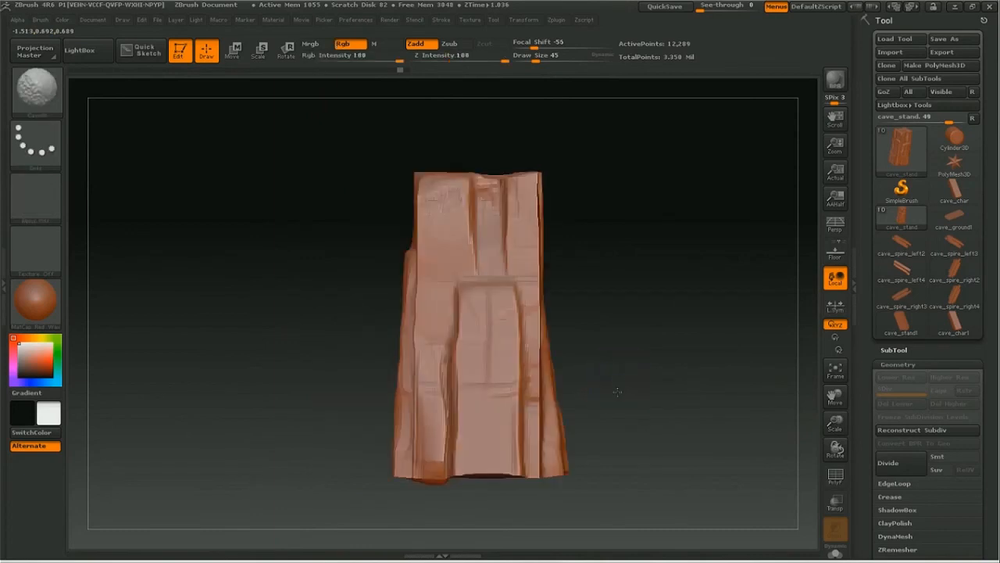
{"action": "left_click_drag", "start_coordinate": [703, 383], "coordinate": [685, 404]}
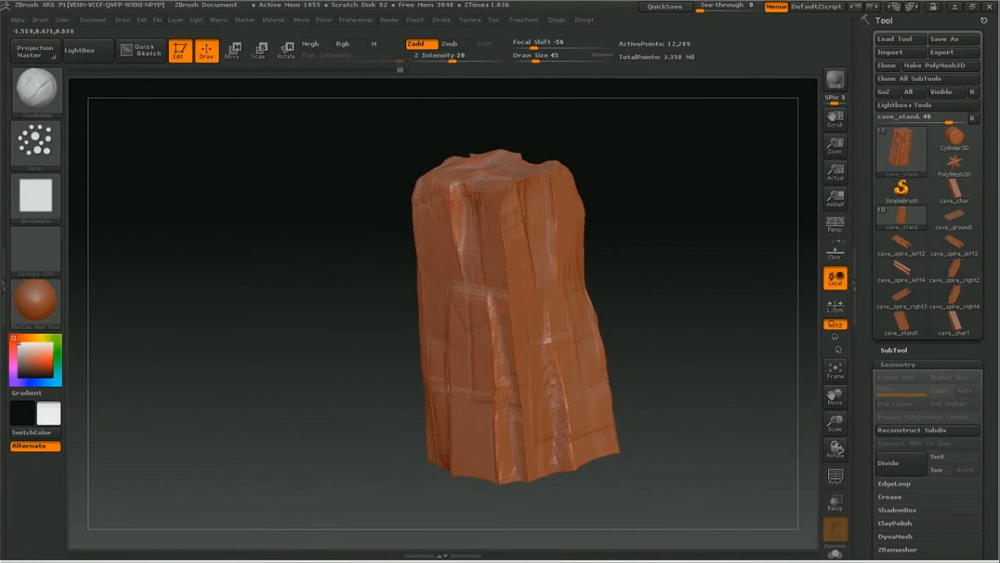
{"action": "left_click_drag", "start_coordinate": [710, 300], "coordinate": [623, 320]}
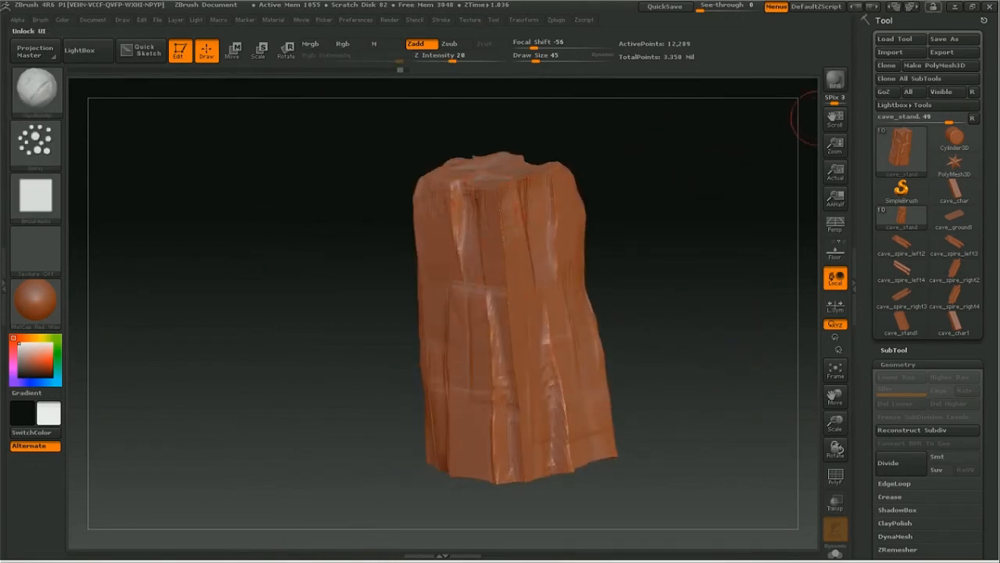
{"action": "left_click", "coordinate": [942, 52]}
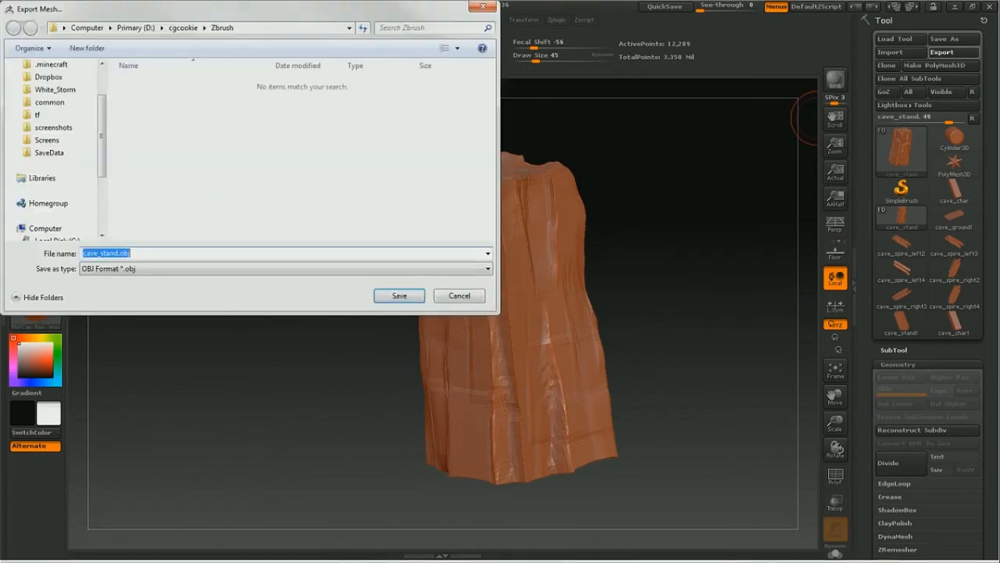
{"action": "left_click", "coordinate": [187, 28]}
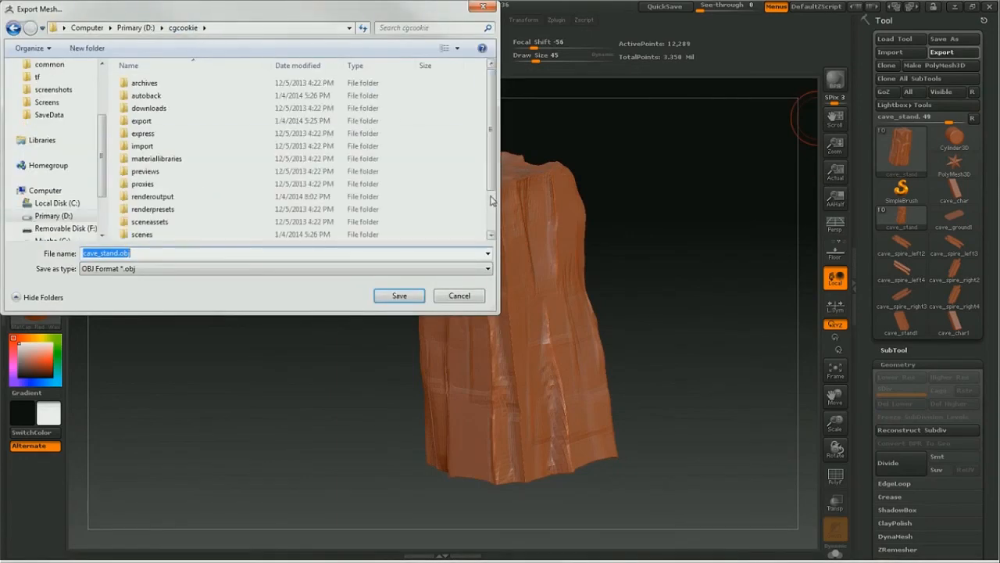
{"action": "double_click", "coordinate": [142, 121]}
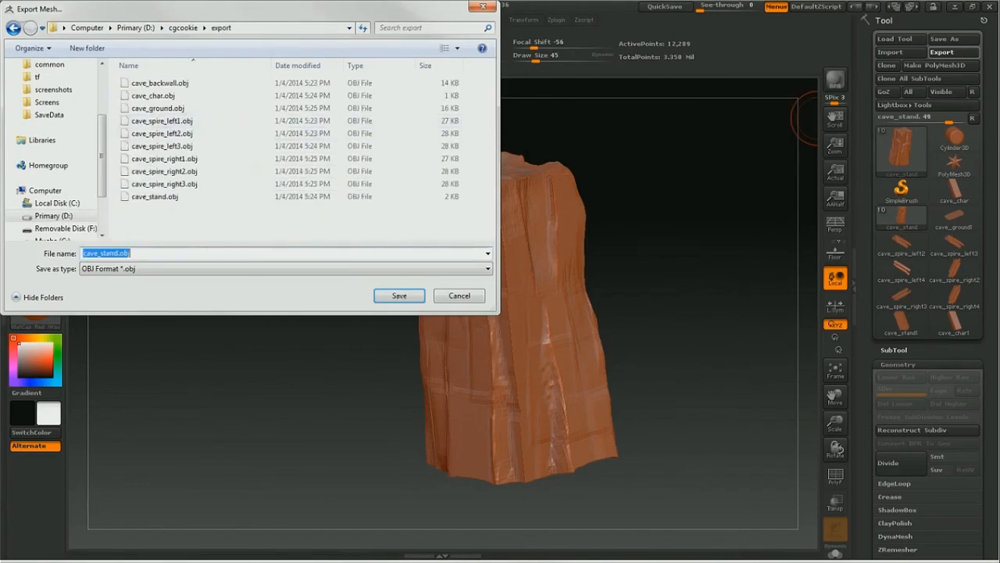
{"action": "left_click", "coordinate": [120, 253]}
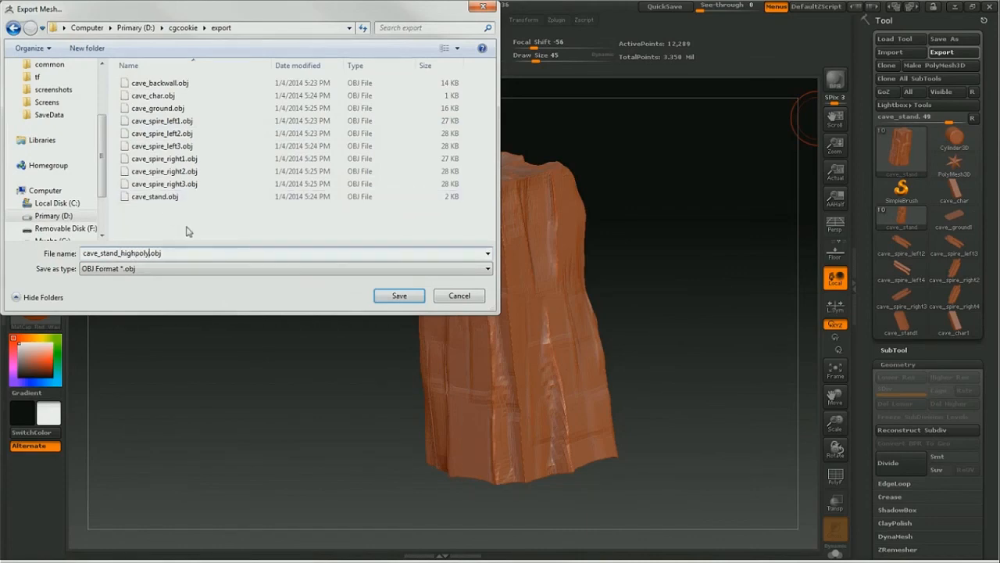
{"action": "left_click", "coordinate": [398, 295]}
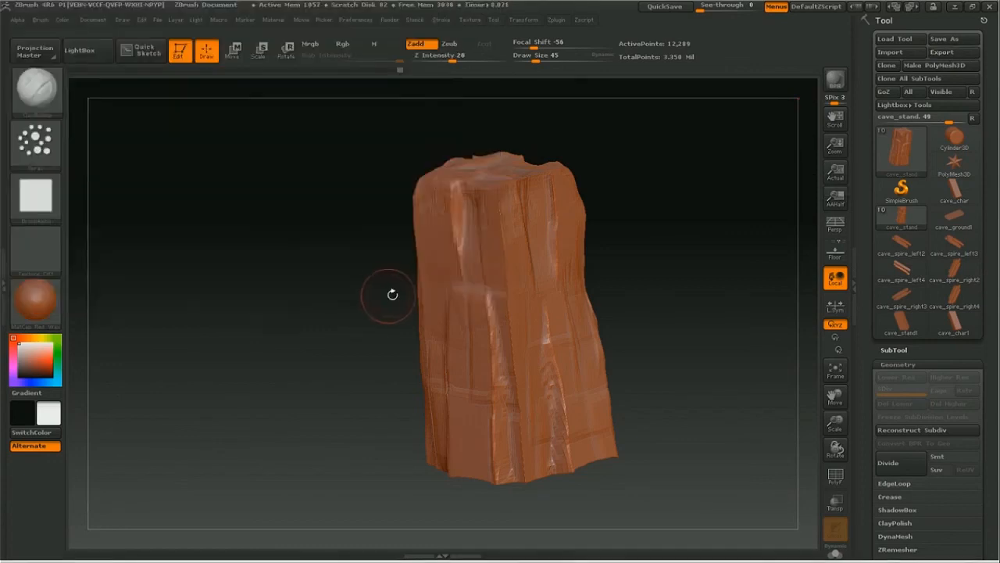
Step: Show the cave_spire_left2 subtool alongside the cave_stand block
{"action": "left_click_drag", "start_coordinate": [692, 335], "coordinate": [694, 344], "text": "shift"}
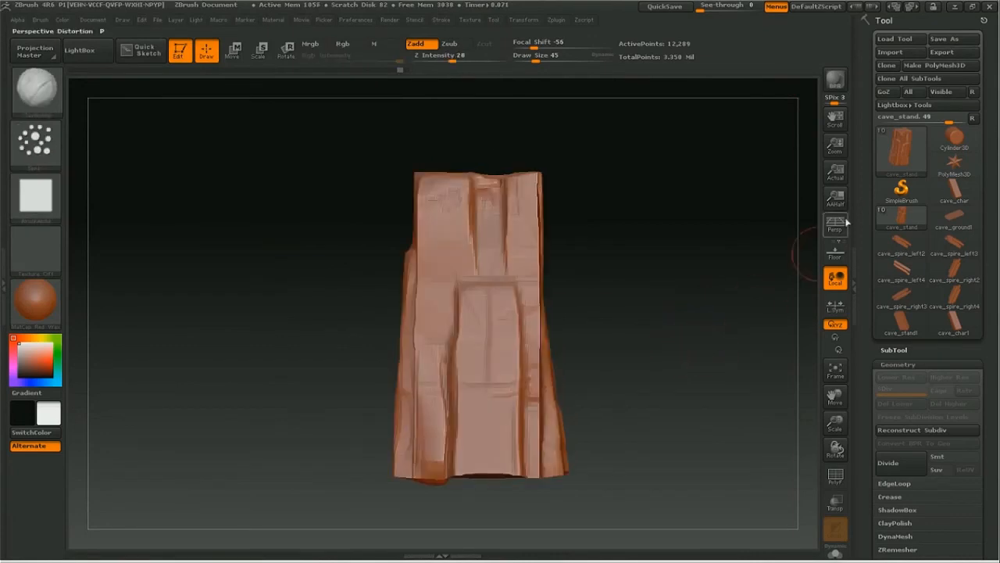
{"action": "left_click", "coordinate": [892, 350]}
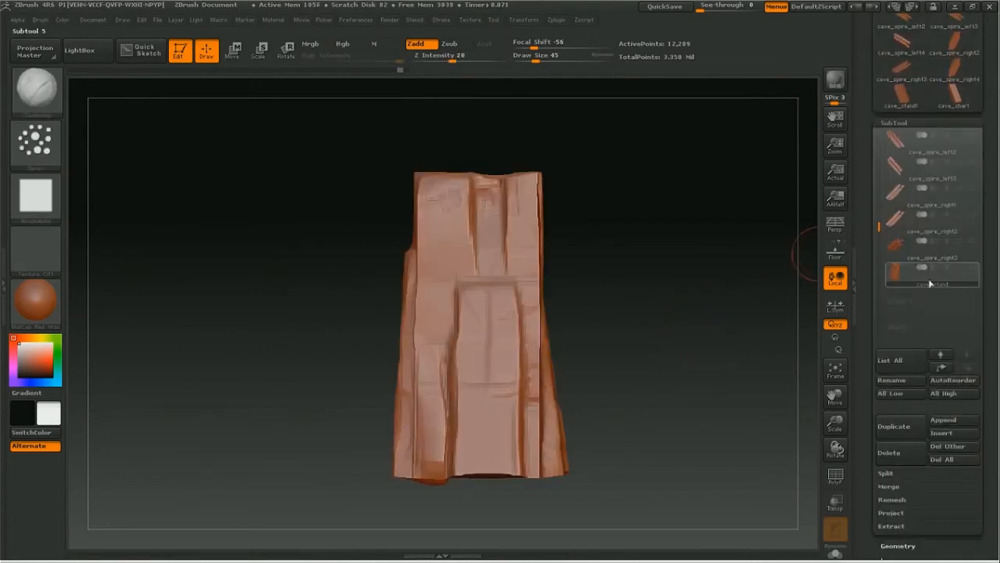
{"action": "left_click_drag", "start_coordinate": [867, 194], "coordinate": [875, 235]}
{"action": "mouse_move", "coordinate": [974, 261]}
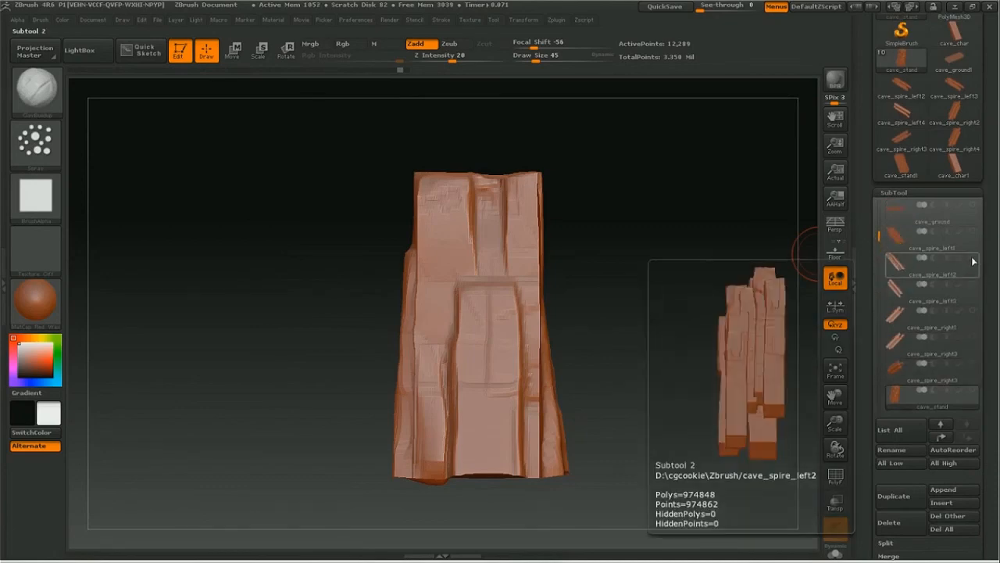
{"action": "left_click_drag", "start_coordinate": [835, 422], "coordinate": [889, 463]}
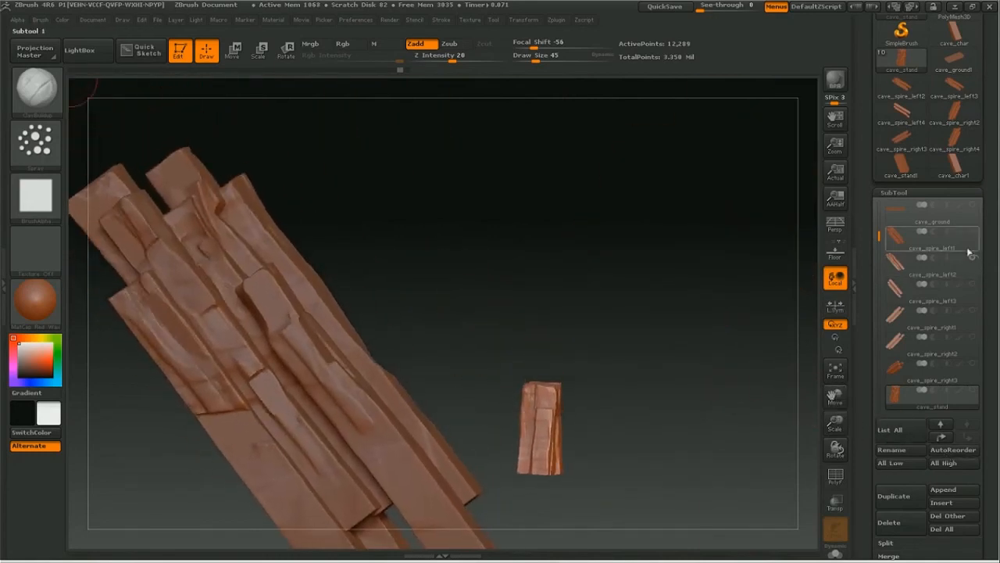
Step: Make cave_all_objects_v2, the first subtool in the list, the active subtool
{"action": "left_click_drag", "start_coordinate": [982, 222], "coordinate": [981, 296]}
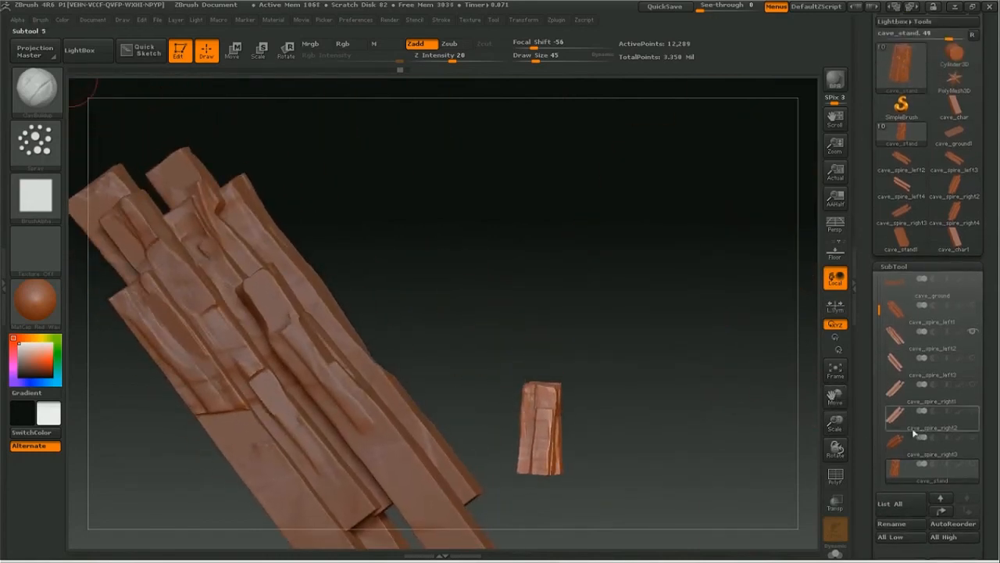
{"action": "left_click_drag", "start_coordinate": [879, 311], "coordinate": [878, 284]}
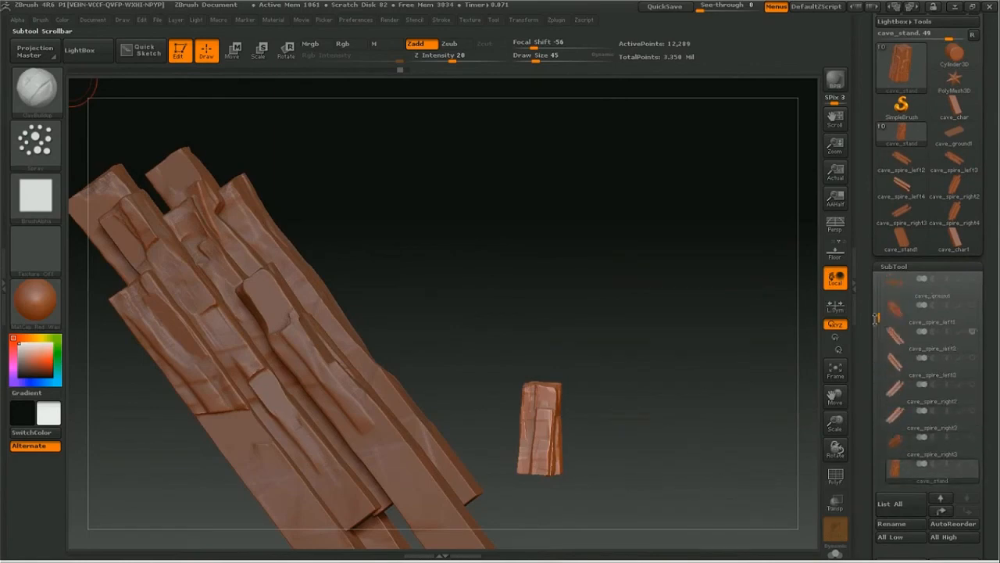
{"action": "left_click_drag", "start_coordinate": [878, 311], "coordinate": [878, 285]}
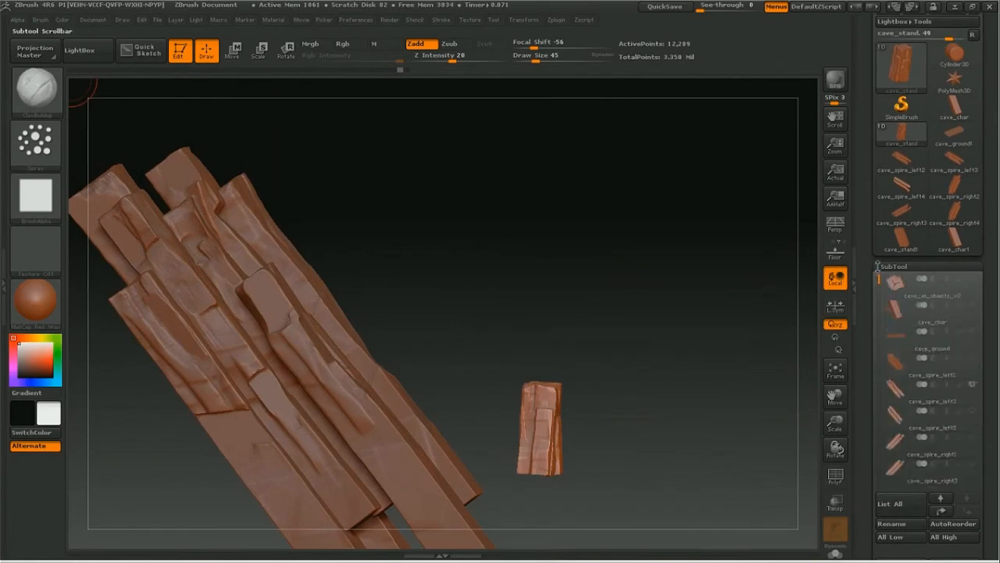
{"action": "left_click", "coordinate": [907, 286]}
{"action": "left_click_drag", "start_coordinate": [836, 425], "coordinate": [700, 415]}
{"action": "left_click_drag", "start_coordinate": [830, 396], "coordinate": [713, 344]}
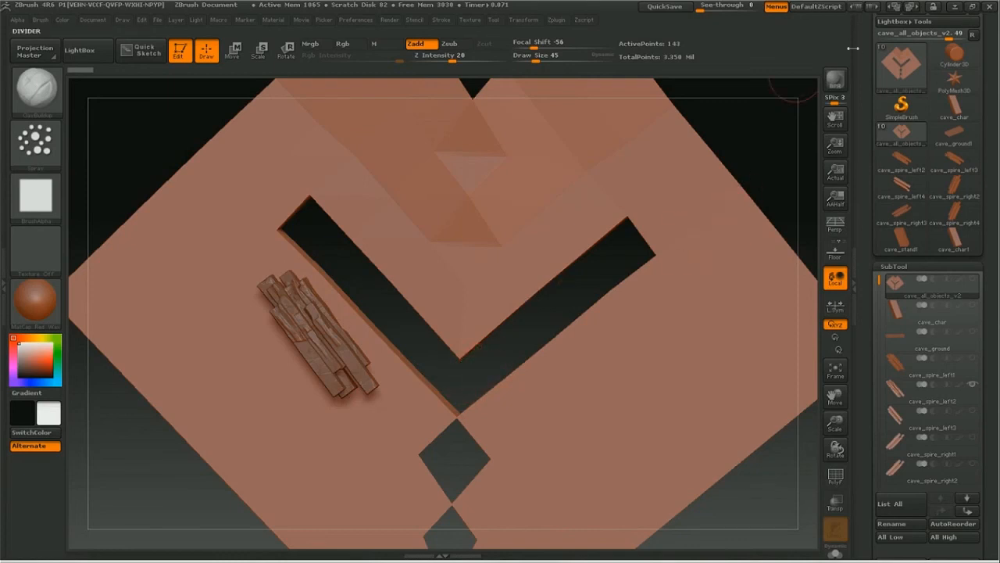
Step: Save the tool as cave_all_objects_v2.ztl in the cgcookie Zbrush folder, replacing the existing file
{"action": "scroll", "coordinate": [930, 47], "scroll_direction": "up", "scroll_amount": 2}
{"action": "left_click", "coordinate": [944, 39]}
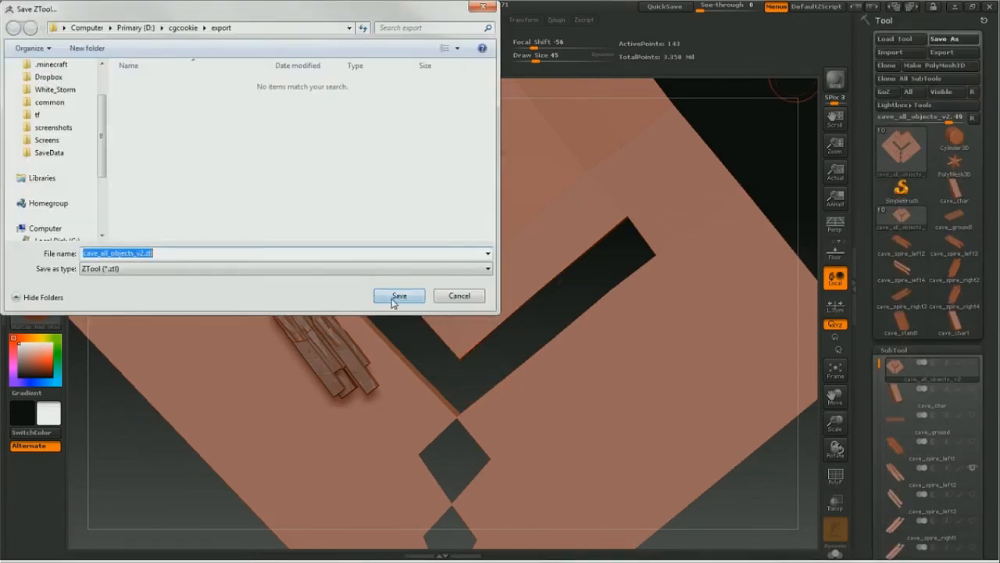
{"action": "left_click", "coordinate": [183, 28]}
{"action": "scroll", "coordinate": [430, 183], "scroll_direction": "down", "scroll_amount": 3}
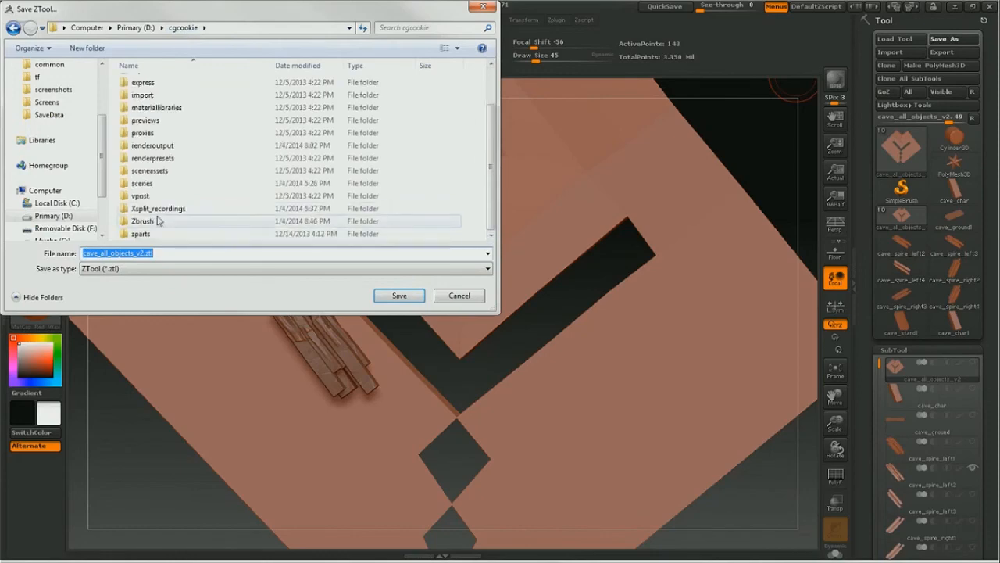
{"action": "double_click", "coordinate": [157, 221]}
{"action": "left_click", "coordinate": [397, 297]}
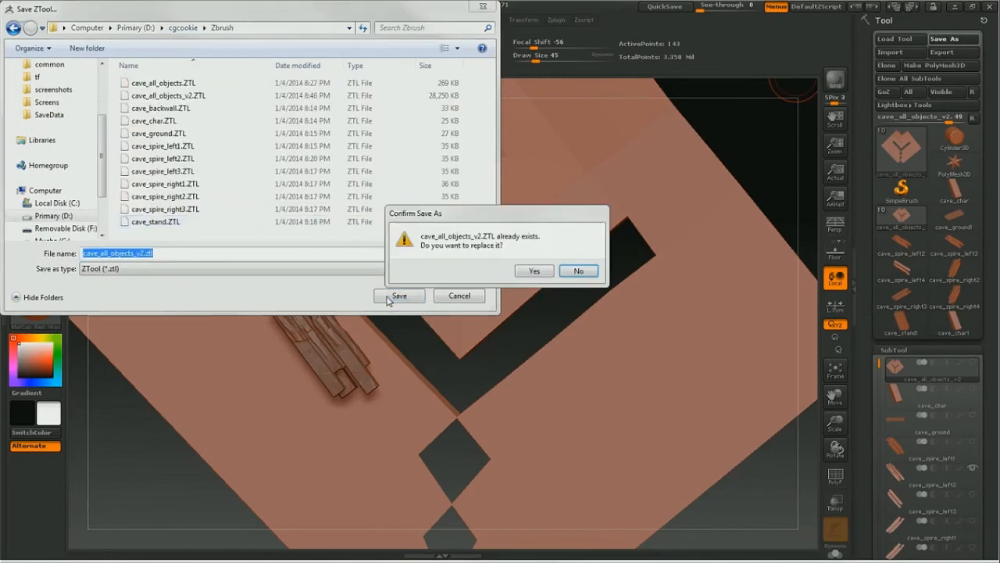
{"action": "left_click", "coordinate": [534, 271]}
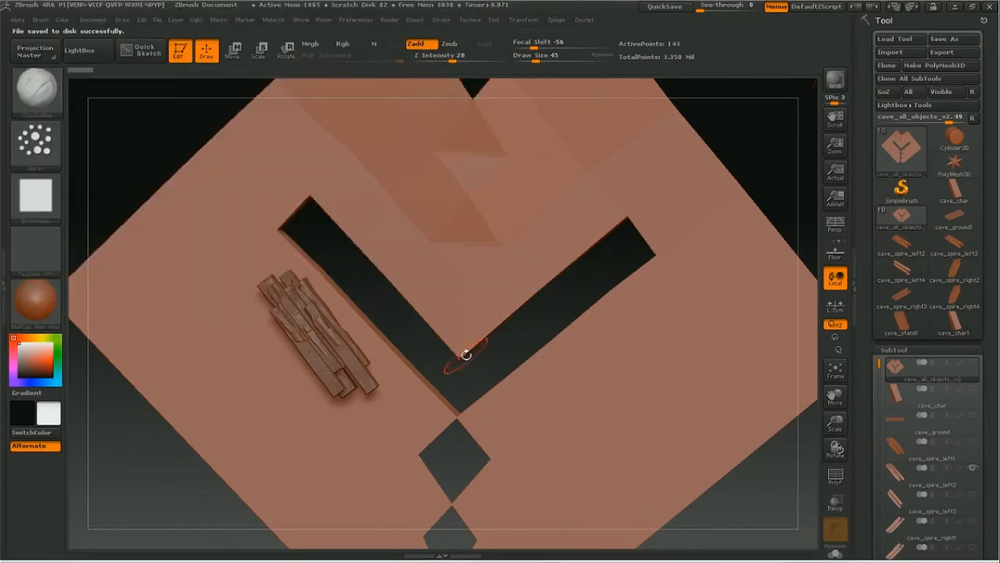